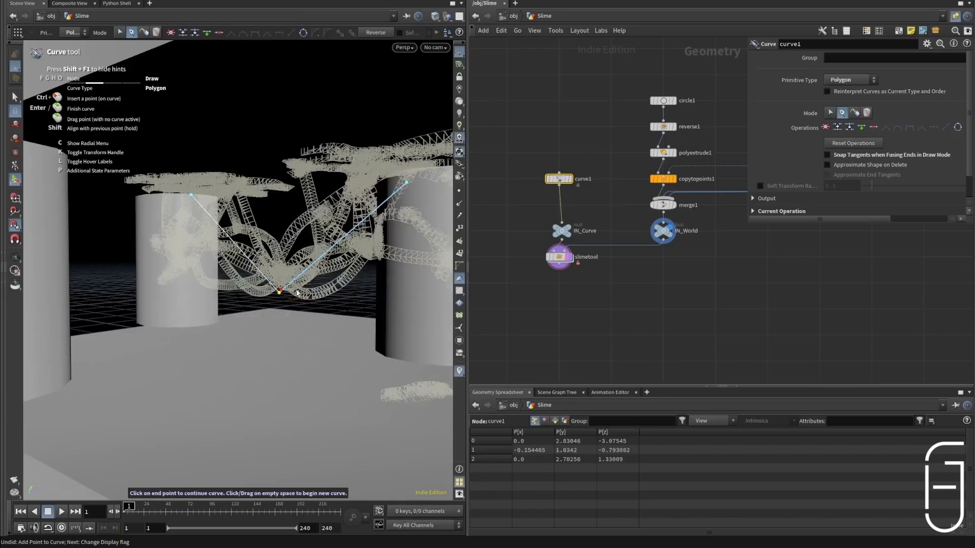
Step: Reposition the curve's middle point to about (-0.449, 1.08, -0.876) and its first point to about (-0.983, 2.651, -2.978)
{"action": "mouse_move", "coordinate": [280, 297]}
{"action": "left_mouse_down"}
{"action": "mouse_move", "coordinate": [238, 295]}
{"action": "mouse_move", "coordinate": [233, 305]}
{"action": "mouse_move", "coordinate": [289, 289]}
{"action": "mouse_move", "coordinate": [264, 292]}
{"action": "left_mouse_up"}
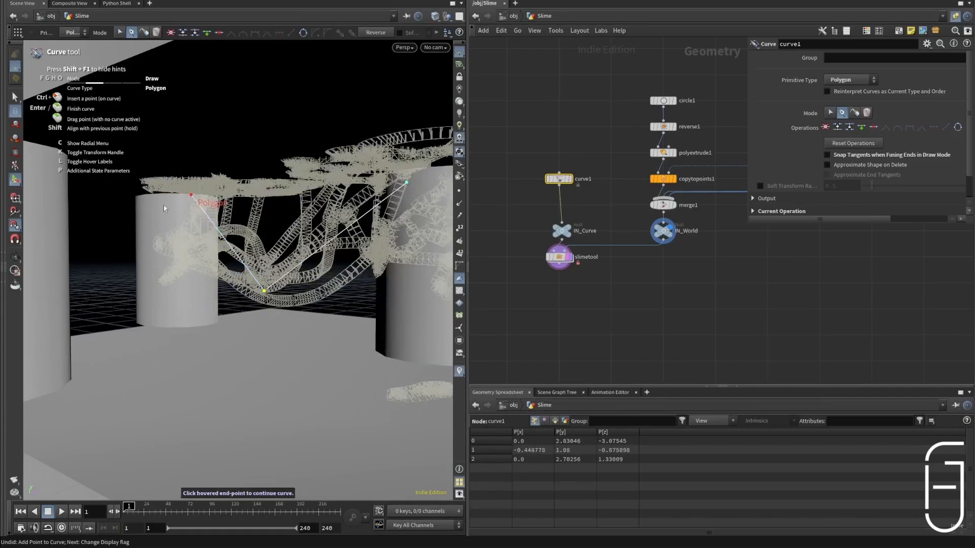
{"action": "left_click_drag", "start_coordinate": [196, 200], "coordinate": [162, 202]}
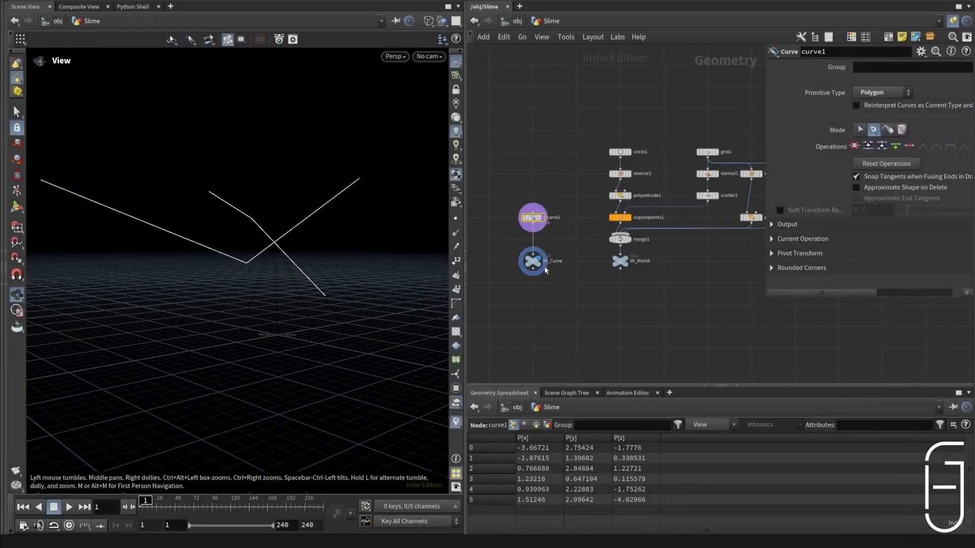
Step: Display the IN_Curve null with the IN_World geometry overlaid and examine the input node network
{"action": "left_click", "coordinate": [533, 262]}
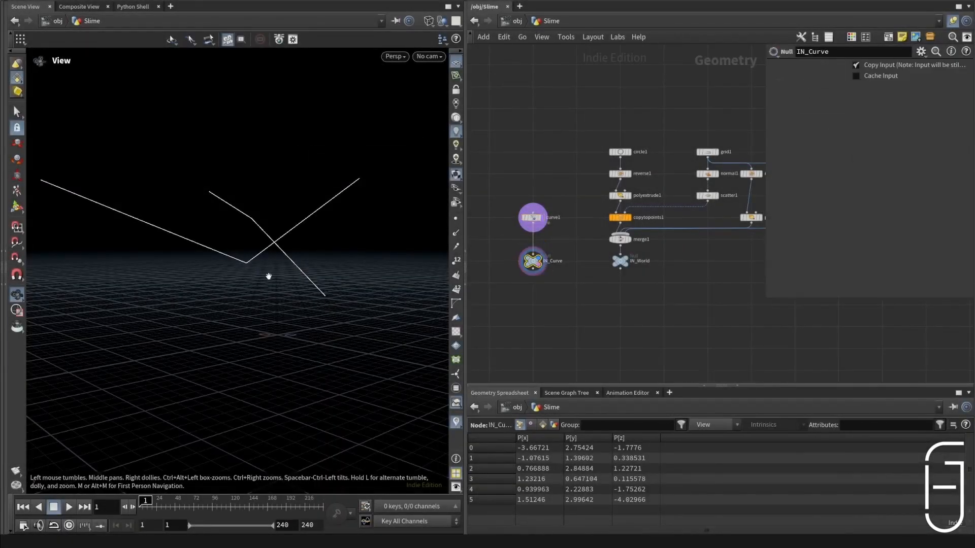
{"action": "left_click", "coordinate": [625, 265]}
{"action": "scroll", "coordinate": [592, 145], "scroll_direction": "down", "scroll_amount": 3}
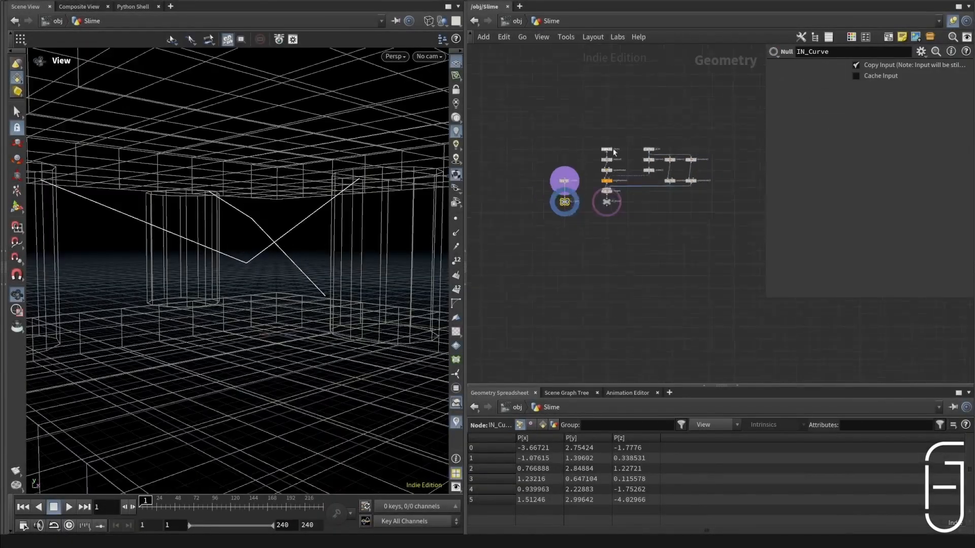
{"action": "scroll", "coordinate": [655, 150], "scroll_direction": "up", "scroll_amount": 3}
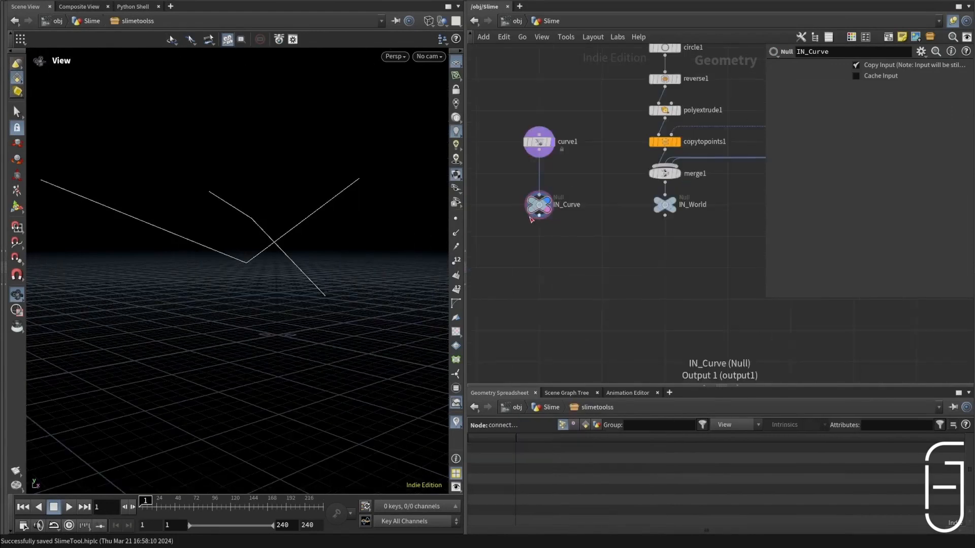
Step: Add a Resample node fed by IN_Curve, align it below that null and display its result
{"action": "left_click_drag", "start_coordinate": [540, 216], "coordinate": [535, 303]}
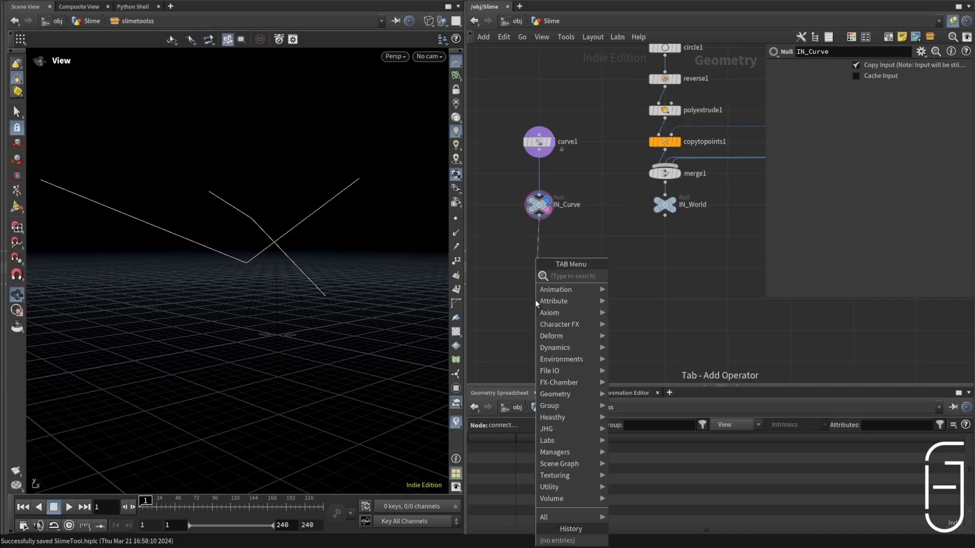
{"action": "type", "text": "resam"}
{"action": "key", "text": "Return"}
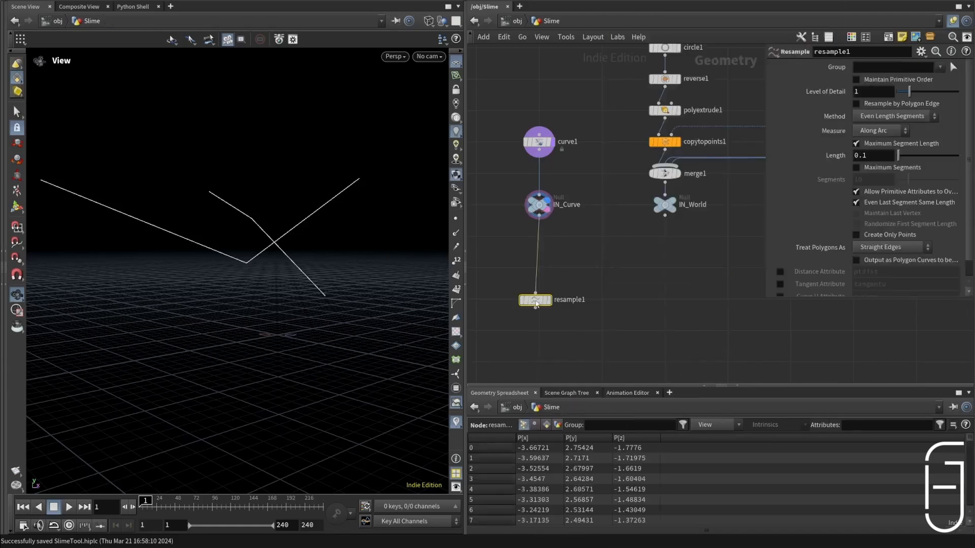
{"action": "left_click", "coordinate": [547, 269]}
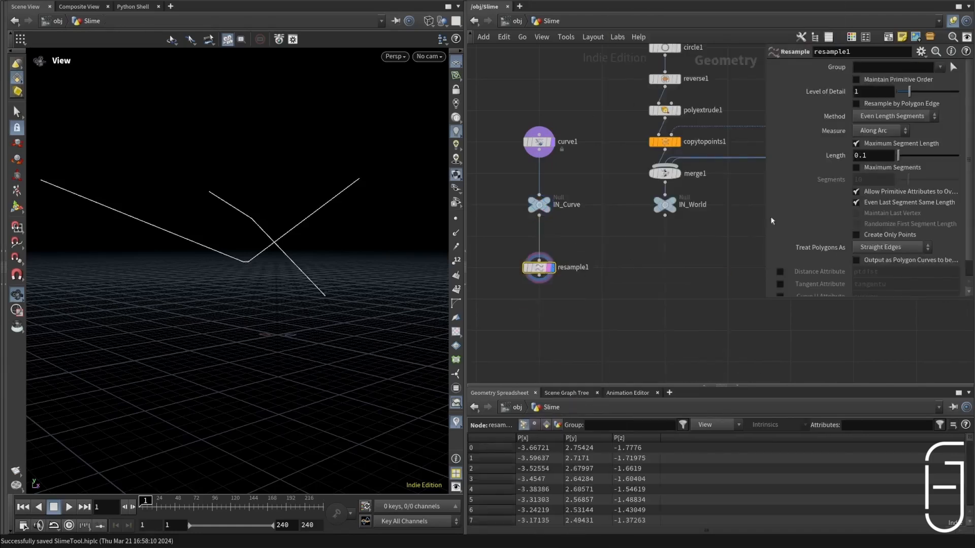
Step: Set the Resample node's maximum segment length to 1
{"action": "left_click", "coordinate": [877, 155]}
{"action": "type", "text": "1"}
{"action": "key", "text": "Return"}
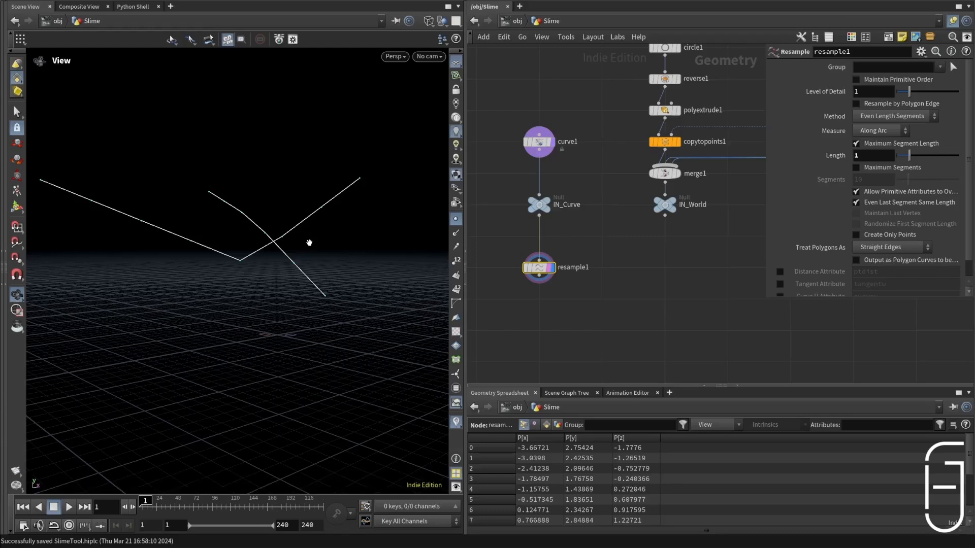
Step: Enable the Resample node's Tangent Attribute named N and its Curve U Attribute, and review the resulting point values
{"action": "scroll", "coordinate": [774, 270], "scroll_direction": "down", "scroll_amount": 1}
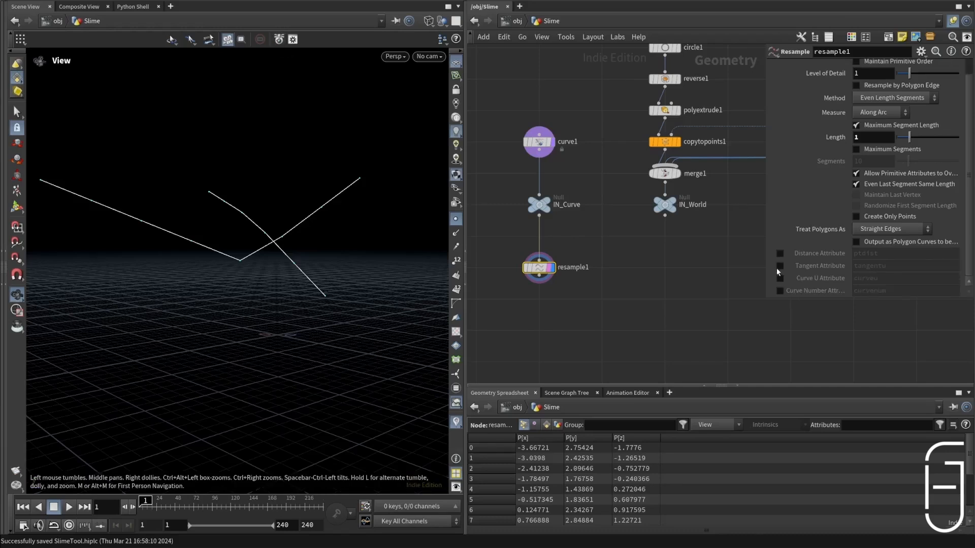
{"action": "left_click", "coordinate": [779, 266]}
{"action": "type", "text": "N"}
{"action": "key", "text": "Return"}
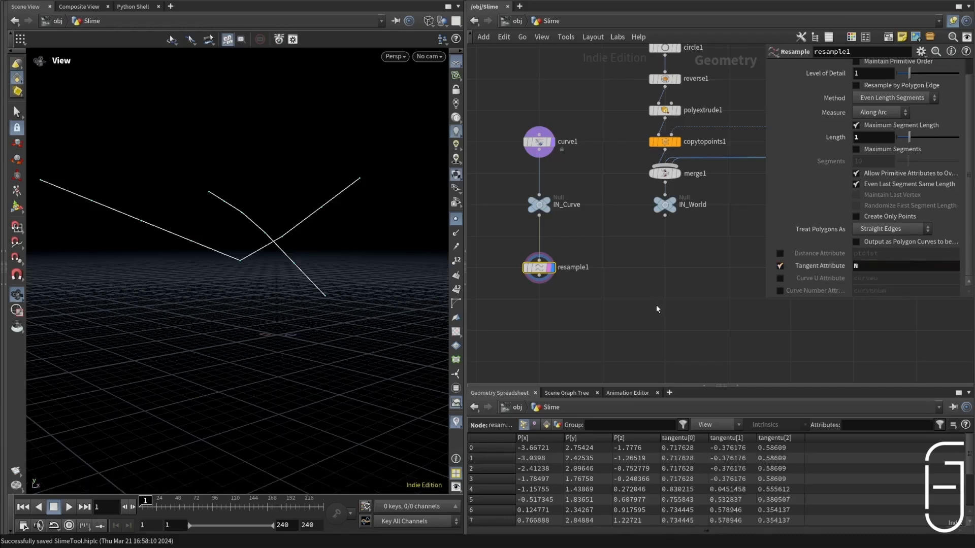
{"action": "left_click", "coordinate": [780, 279]}
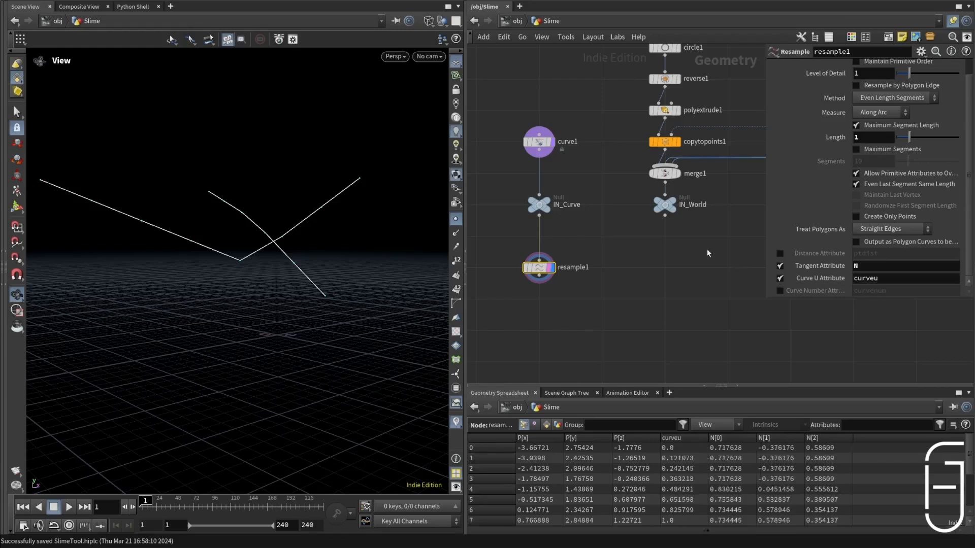
{"action": "scroll", "coordinate": [701, 455], "scroll_direction": "down", "scroll_amount": 3}
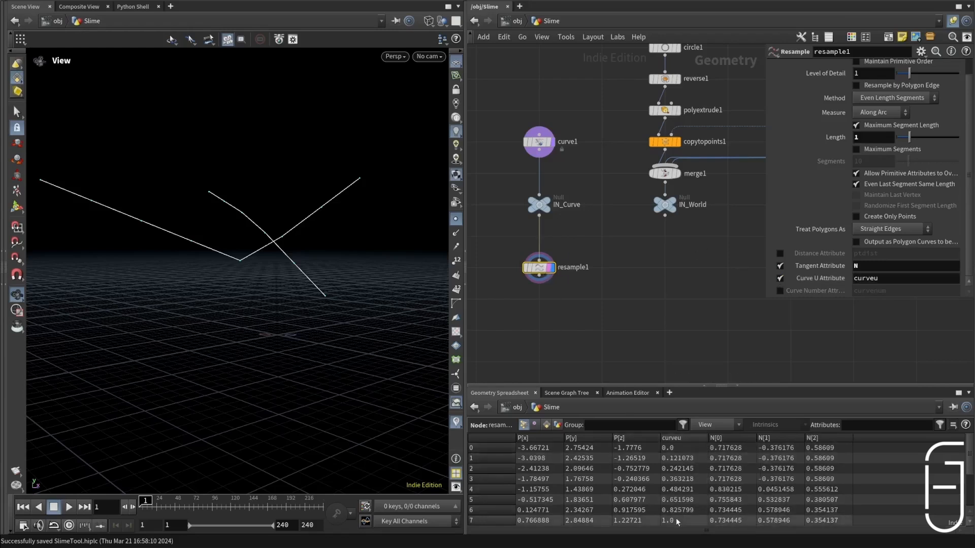
{"action": "scroll", "coordinate": [717, 486], "scroll_direction": "down", "scroll_amount": 3}
{"action": "scroll", "coordinate": [717, 485], "scroll_direction": "up", "scroll_amount": 4}
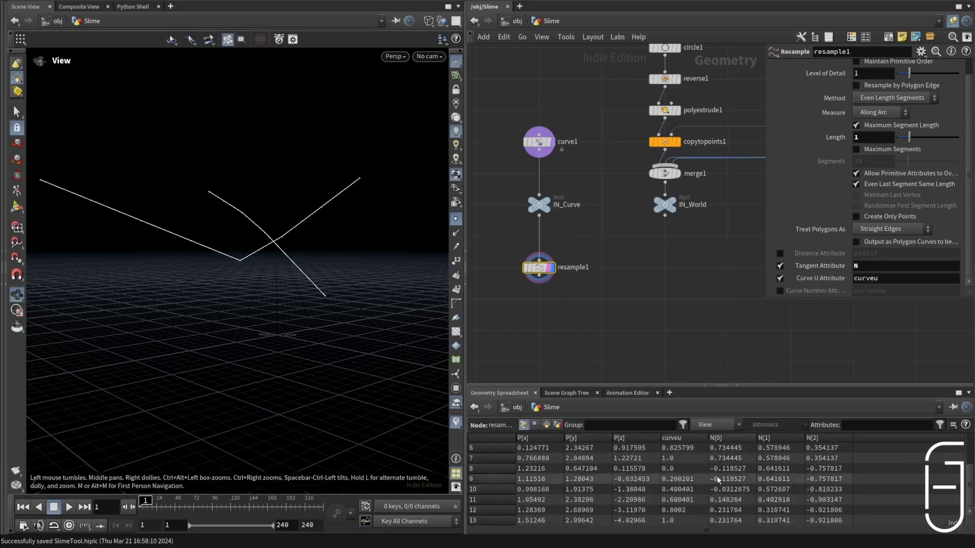
Step: Add an Attribute Wrangle node after the Resample node and display it
{"action": "key", "text": "Tab"}
{"action": "type", "text": "wr"}
{"action": "key", "text": "Return"}
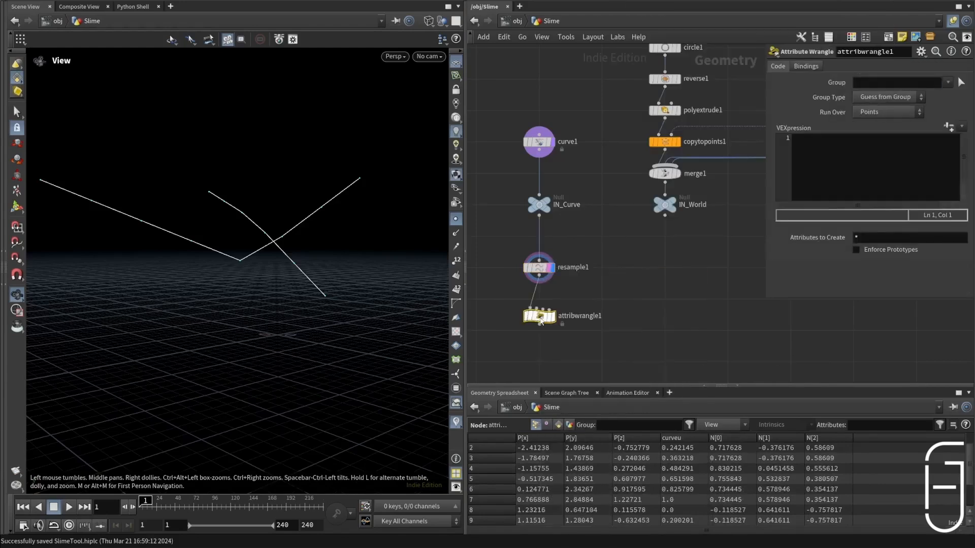
{"action": "left_click", "coordinate": [553, 302]}
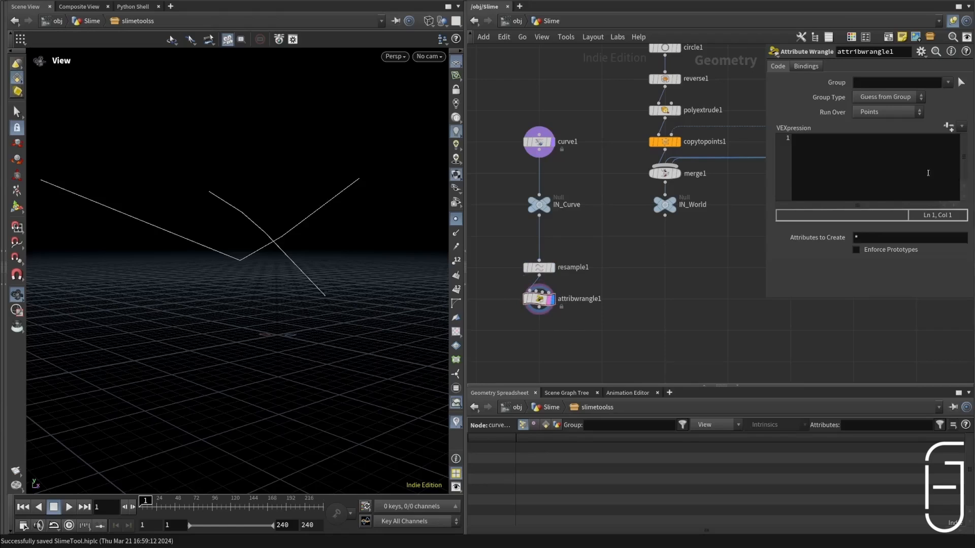
{"action": "left_click", "coordinate": [871, 153]}
{"action": "type", "text": "int prims[] = pointprims(0, @ptnum); i@curveID = prims[0];"}
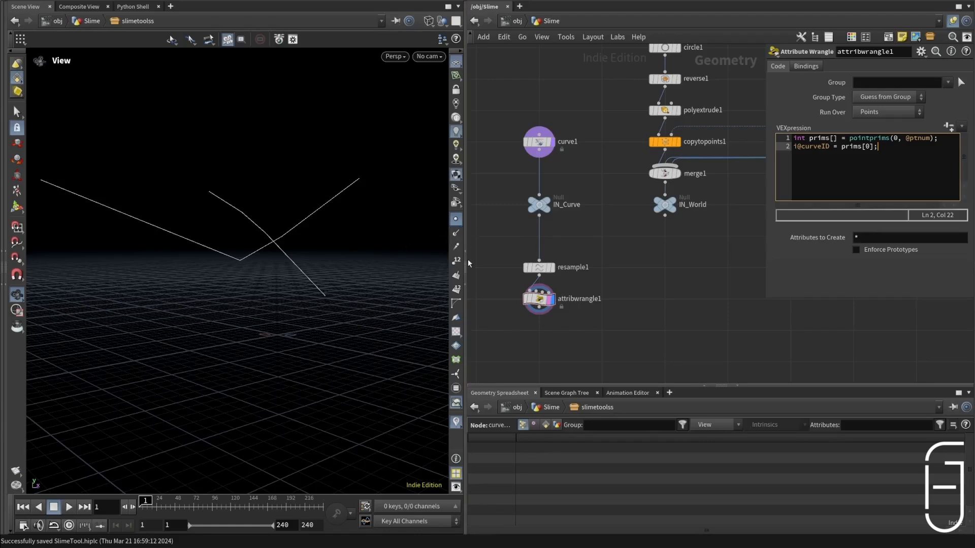
{"action": "left_click", "coordinate": [456, 290]}
{"action": "left_click_drag", "start_coordinate": [849, 138], "coordinate": [934, 139]}
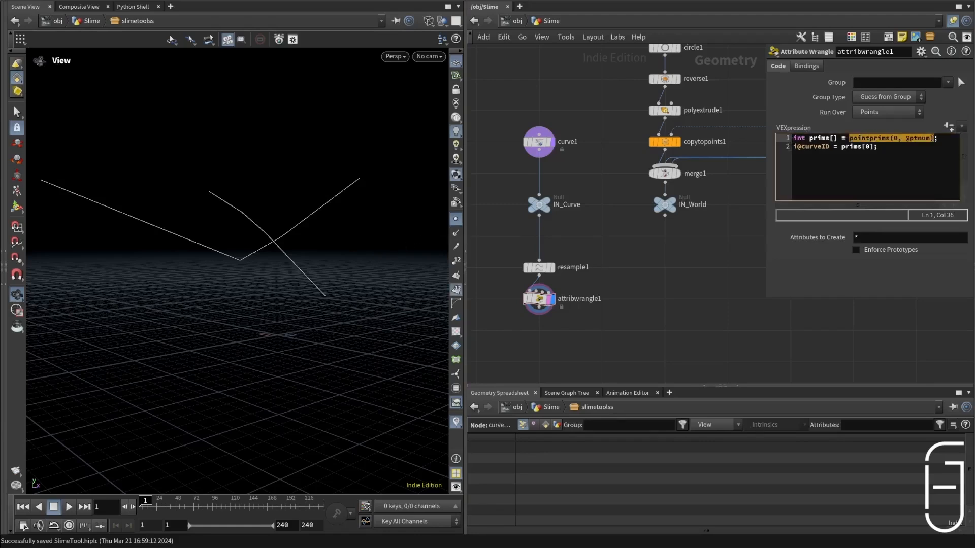
{"action": "left_click", "coordinate": [940, 139]}
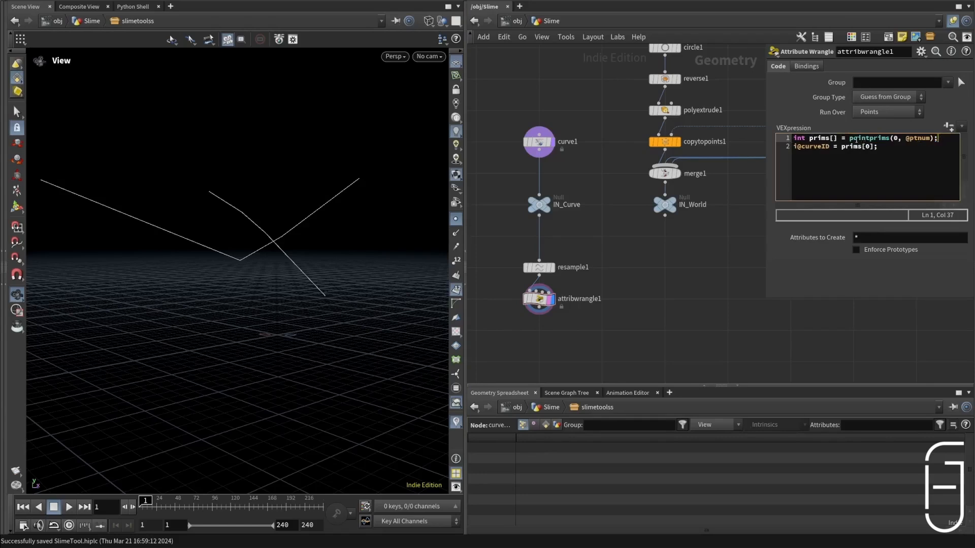
{"action": "left_click_drag", "start_coordinate": [839, 138], "coordinate": [793, 138]}
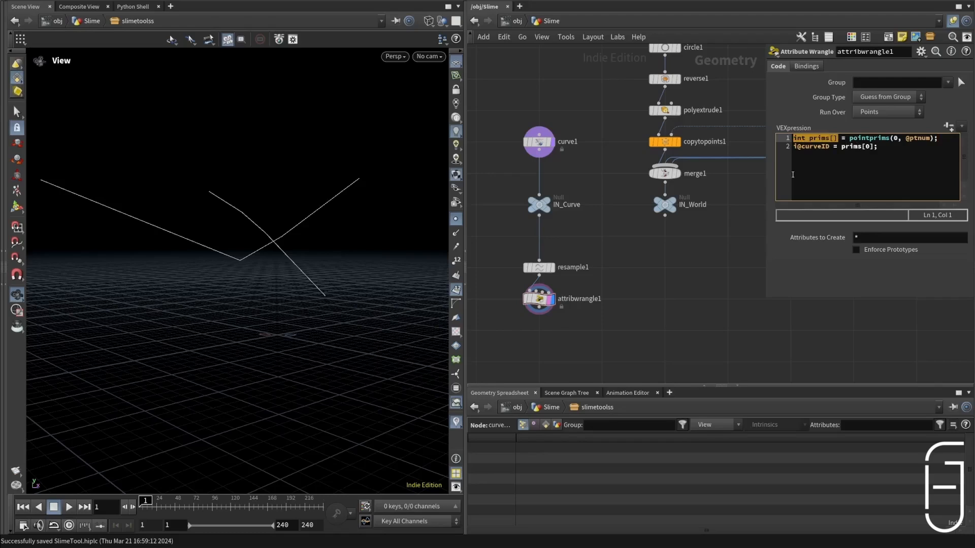
{"action": "left_click", "coordinate": [805, 155]}
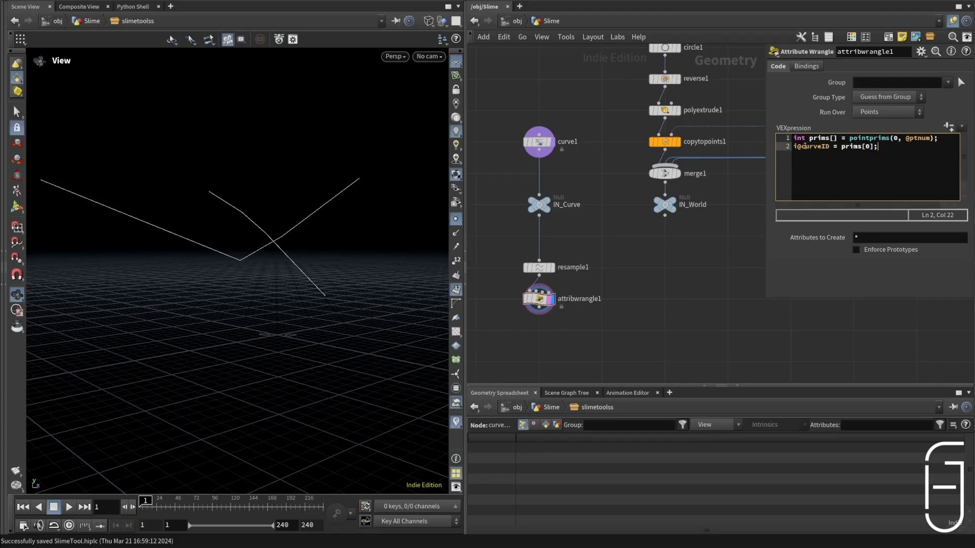
Step: Save the scene and add a new line to the wrangle assigning f@gradient = f@curveu
{"action": "key", "text": "ctrl+s"}
{"action": "key", "text": "Return"}
{"action": "key", "text": "Return"}
{"action": "type", "text": "f@gradient = f@curveu"}
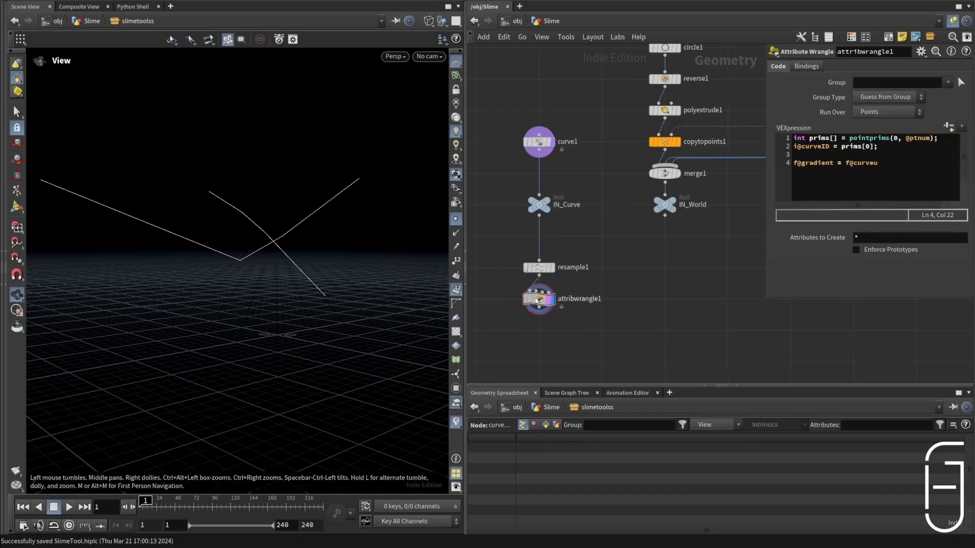
Step: Check the Resample node's output, redisplay the wrangle, and end its f@gradient line with a semicolon
{"action": "left_click", "coordinate": [539, 268]}
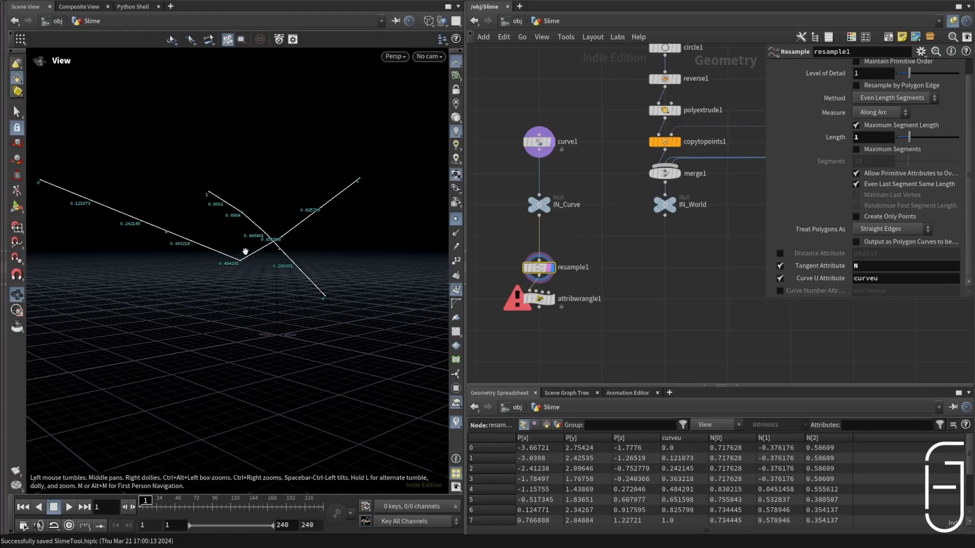
{"action": "left_click", "coordinate": [537, 302]}
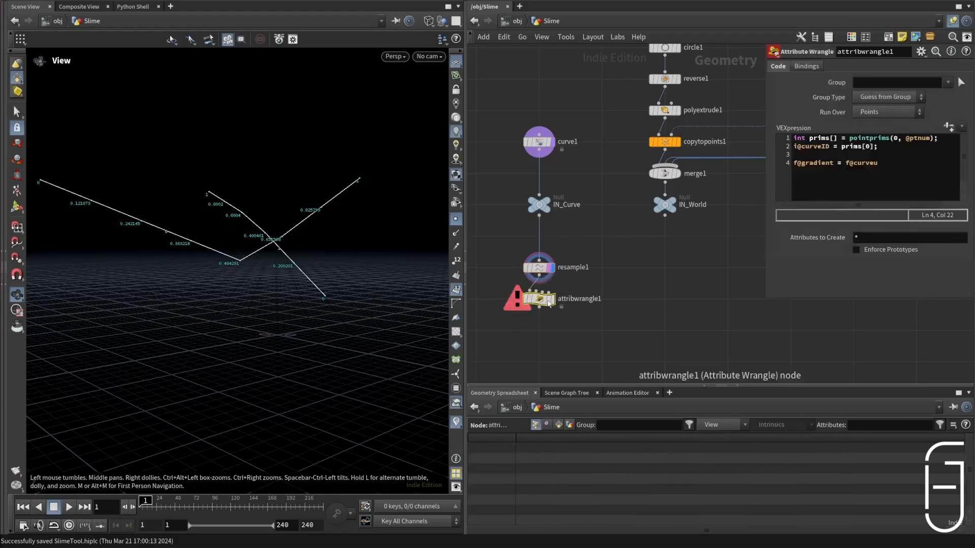
{"action": "left_click", "coordinate": [551, 300]}
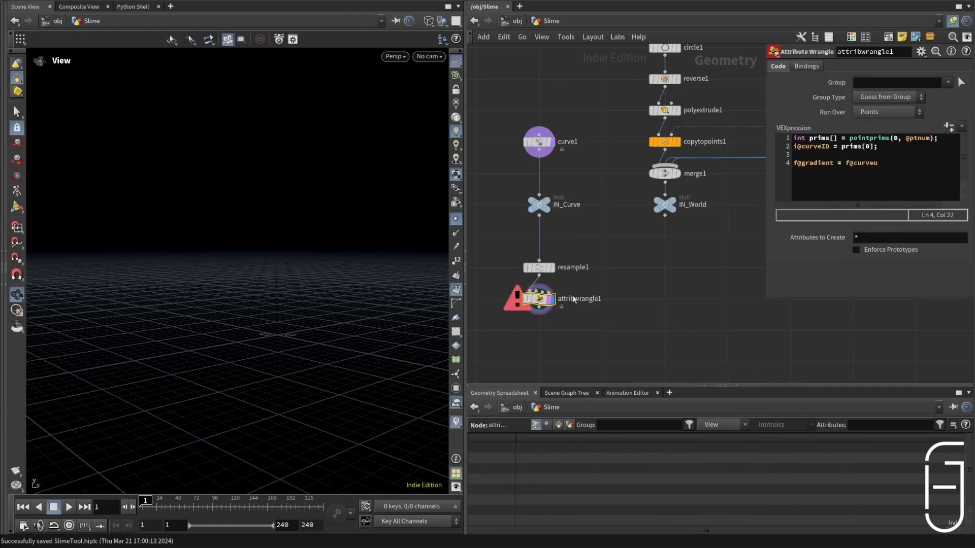
{"action": "left_click", "coordinate": [894, 160]}
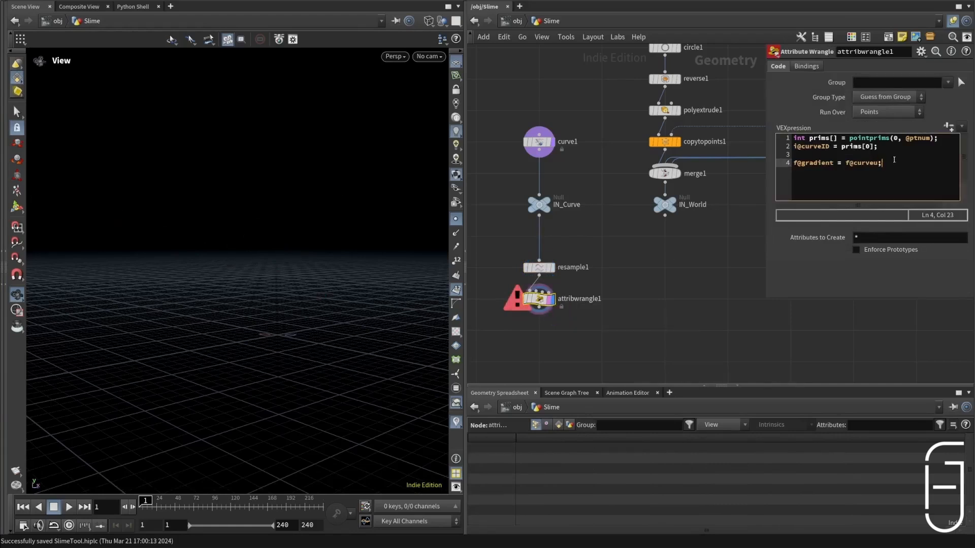
{"action": "left_click", "coordinate": [755, 282]}
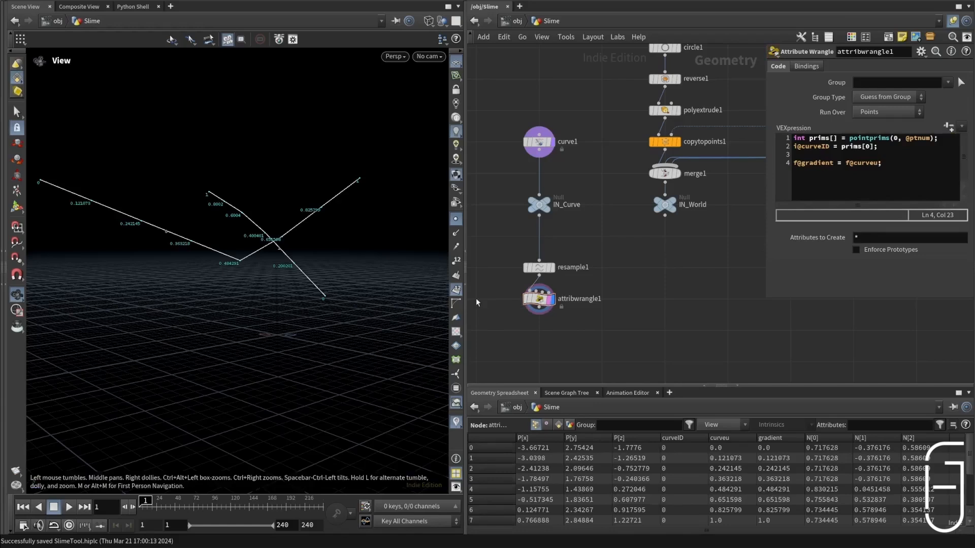
Step: Subtract 0.5 from f@curveu in the gradient expression and save the scene
{"action": "left_click", "coordinate": [456, 422]}
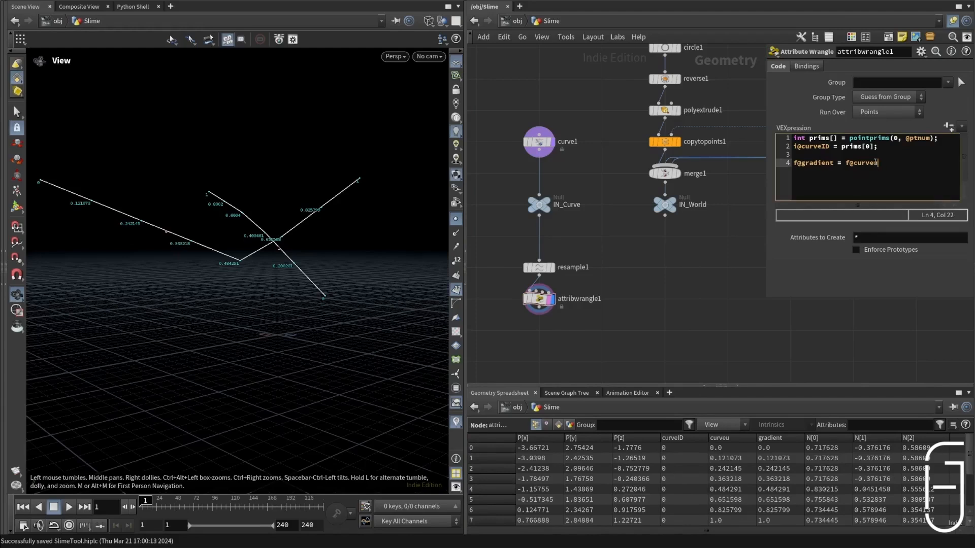
{"action": "type", "text": "-0.5;"}
{"action": "key", "text": "ctrl+s"}
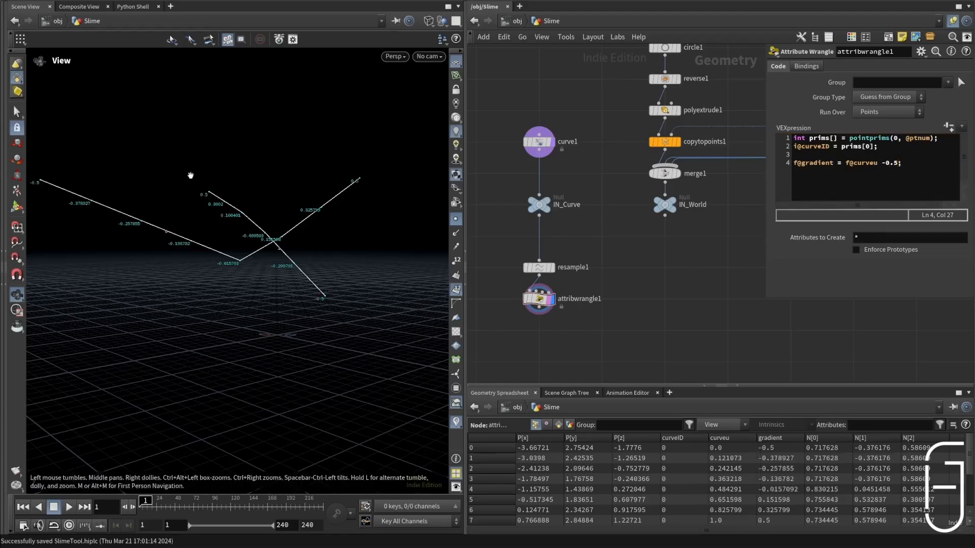
{"action": "left_click", "coordinate": [881, 165]}
{"action": "key", "text": "BackSpace"}
{"action": "key", "text": "ctrl+Left"}
{"action": "key", "text": "ctrl+Left"}
{"action": "key", "text": "ctrl+Left"}
{"action": "type", "text": "abs("}
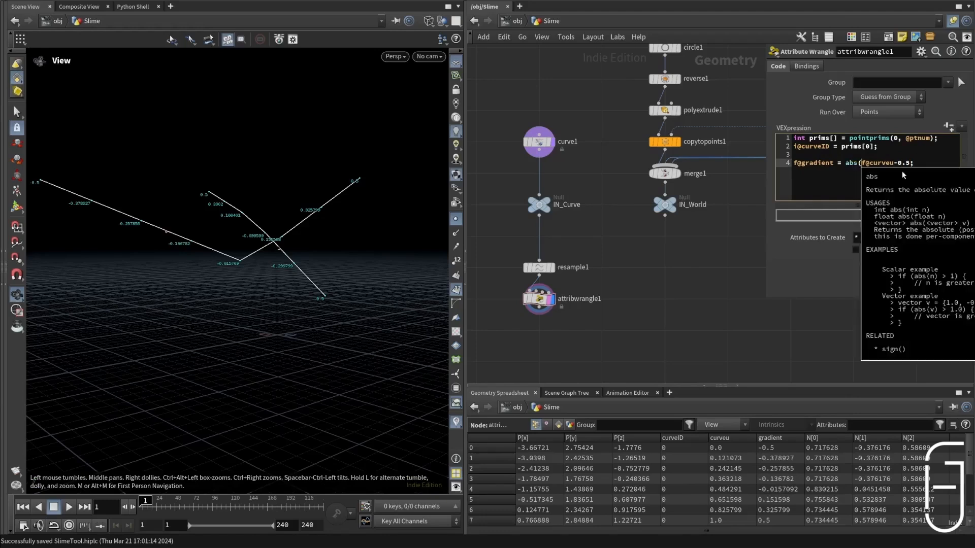
{"action": "left_click", "coordinate": [911, 163]}
{"action": "type", "text": ")"}
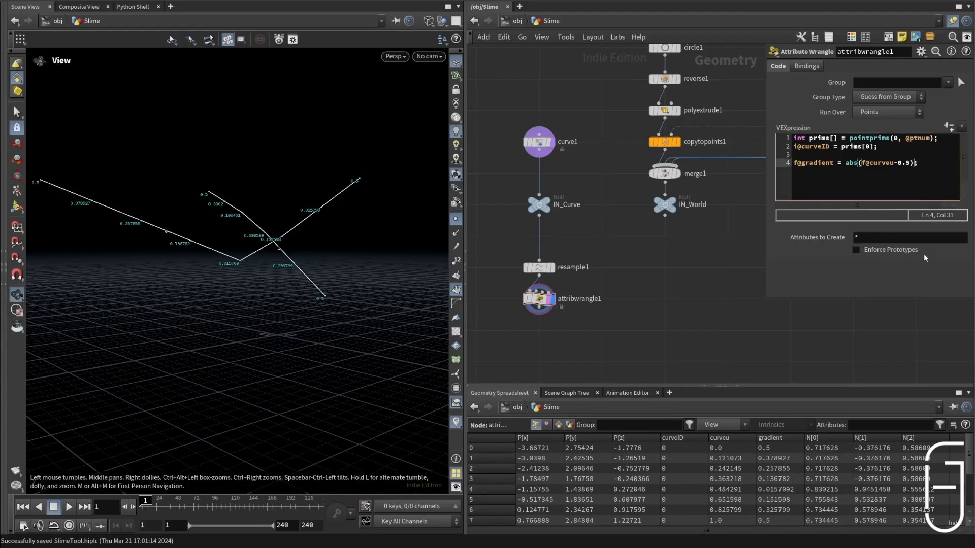
{"action": "type", "text": "*2"}
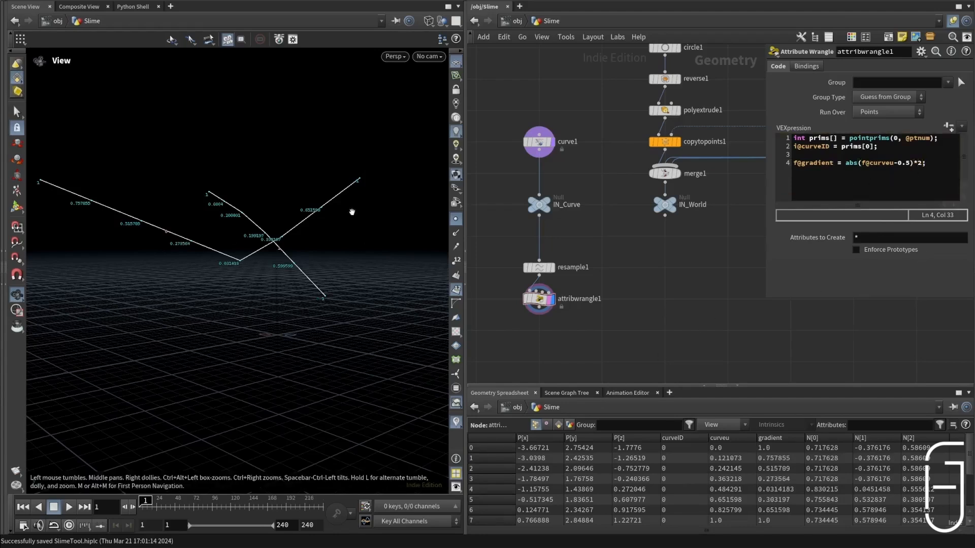
Step: Wrap the gradient expression in pow() with chf('pow') as exponent, and set the wrangle's Pow parameter to 0.117
{"action": "left_click", "coordinate": [846, 162]}
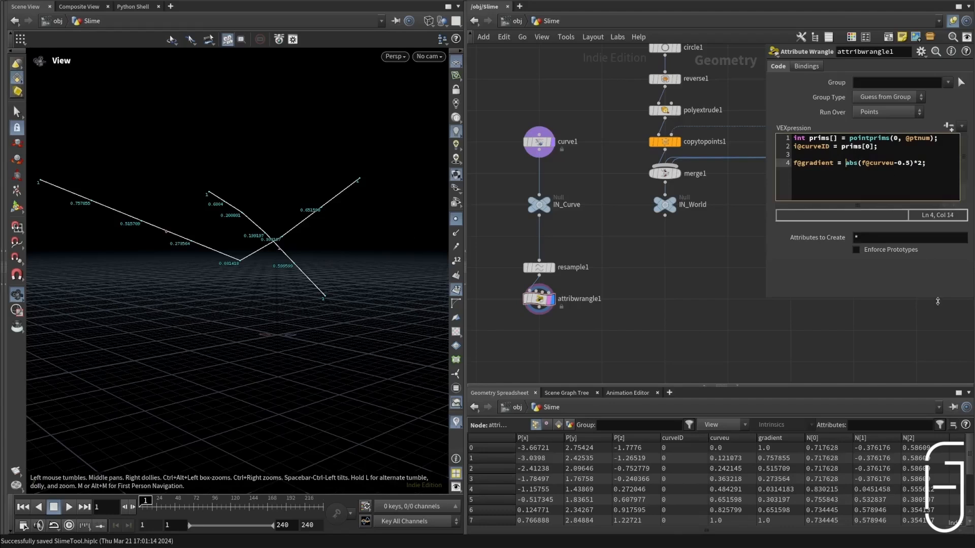
{"action": "type", "text": "pow("}
{"action": "left_click", "coordinate": [938, 162]}
{"action": "type", "text": ", chf"}
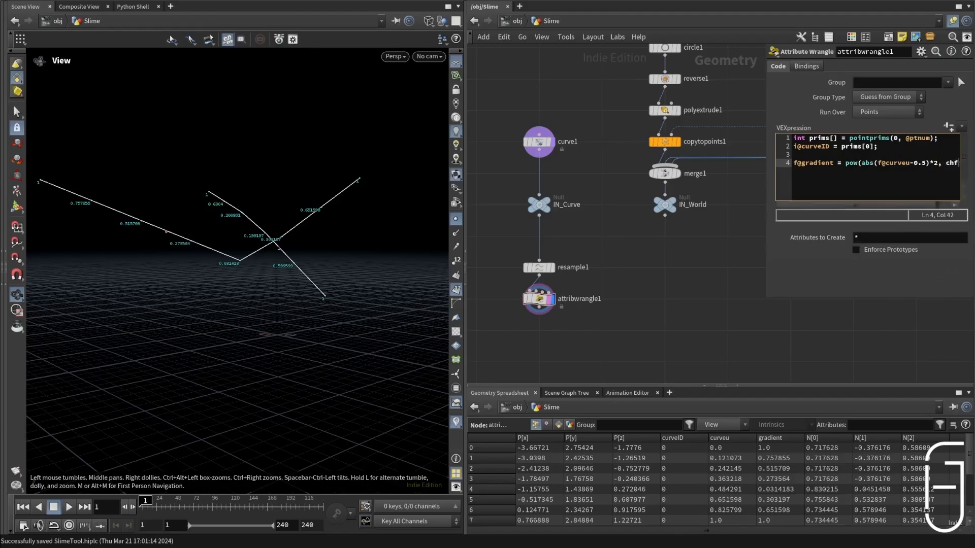
{"action": "left_click", "coordinate": [874, 177]}
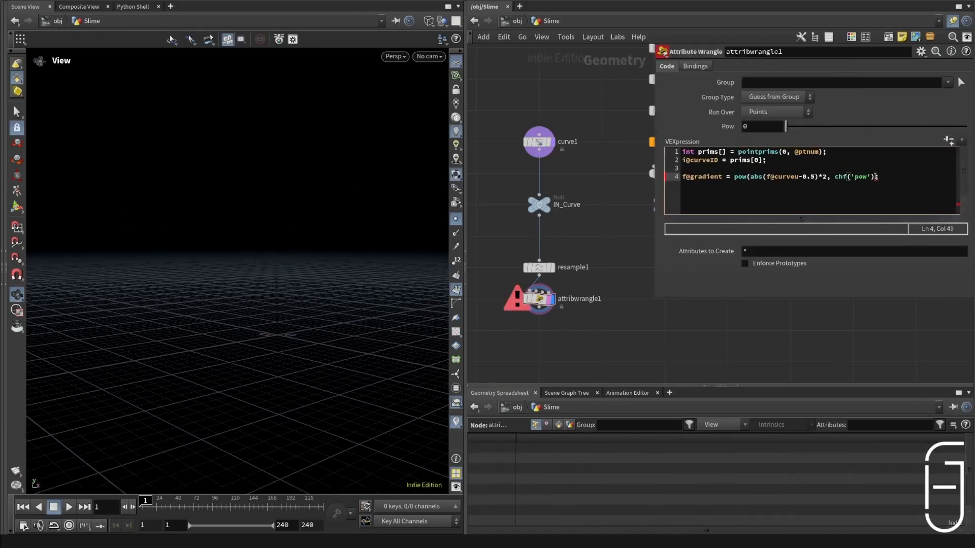
{"action": "type", "text": ")"}
{"action": "key", "text": "ctrl+Return"}
{"action": "left_click_drag", "start_coordinate": [786, 126], "coordinate": [806, 126]}
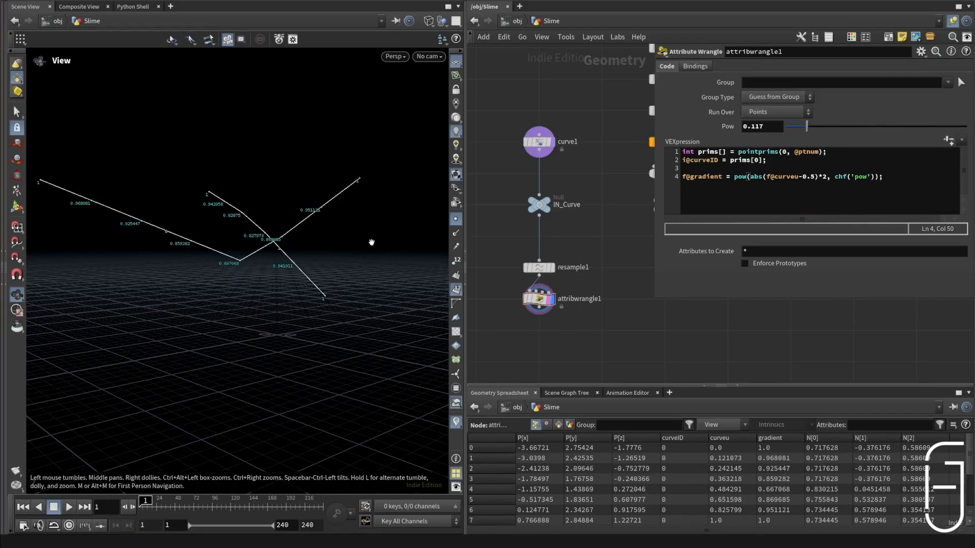
Step: Set the wrangle's Pow parameter to 2 and save the scene
{"action": "left_click_drag", "start_coordinate": [806, 126], "coordinate": [967, 111]}
{"action": "key", "text": "ctrl+s"}
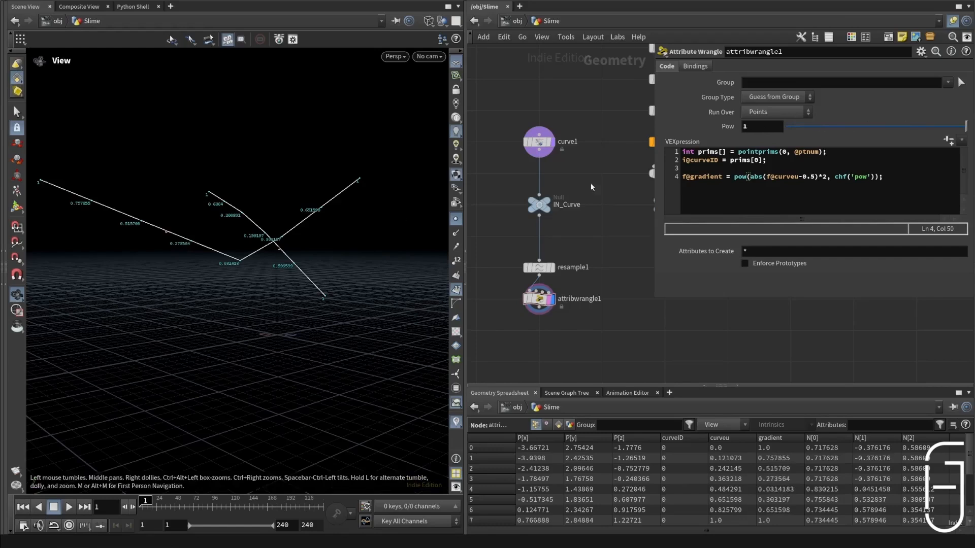
{"action": "key", "text": "BackSpace"}
{"action": "type", "text": "2"}
{"action": "key", "text": "Return"}
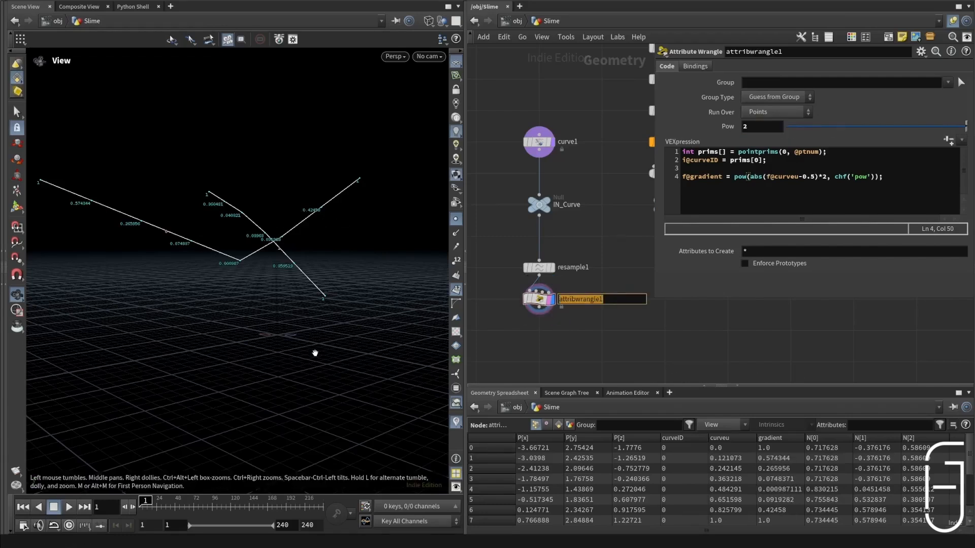
Step: Rename the attribute wrangle node as curveData
{"action": "type", "text": "curveData"}
{"action": "key", "text": "Return"}
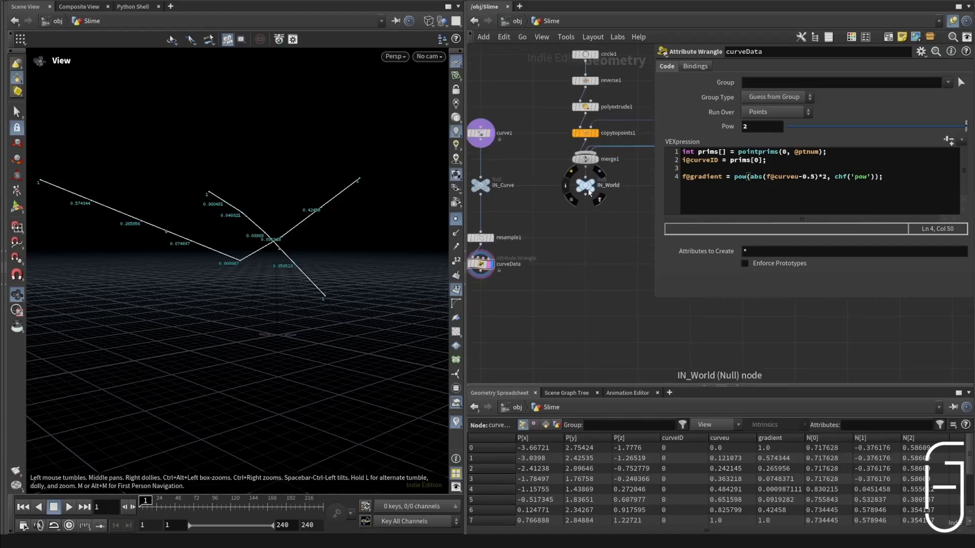
Step: Add an Attribute Delete node wired to the output of IN_World
{"action": "left_click_drag", "start_coordinate": [585, 194], "coordinate": [584, 220]}
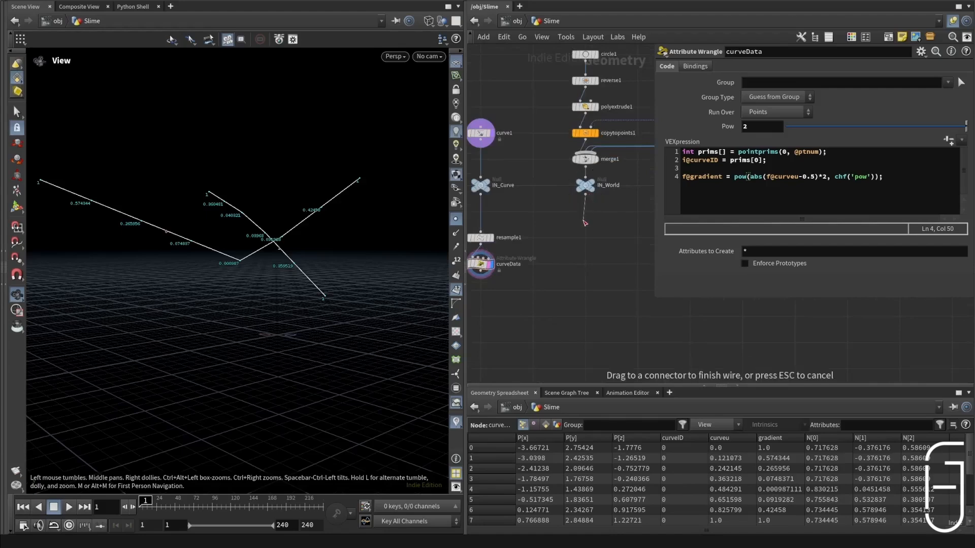
{"action": "key", "text": "Tab"}
{"action": "type", "text": "attrdi"}
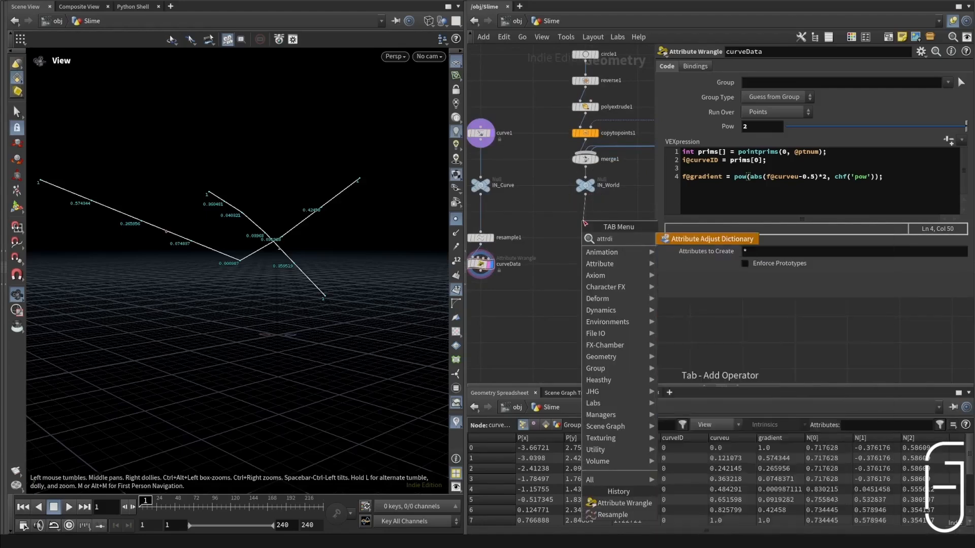
{"action": "key", "text": "BackSpace"}
{"action": "key", "text": "BackSpace"}
{"action": "type", "text": "del"}
{"action": "key", "text": "Return"}
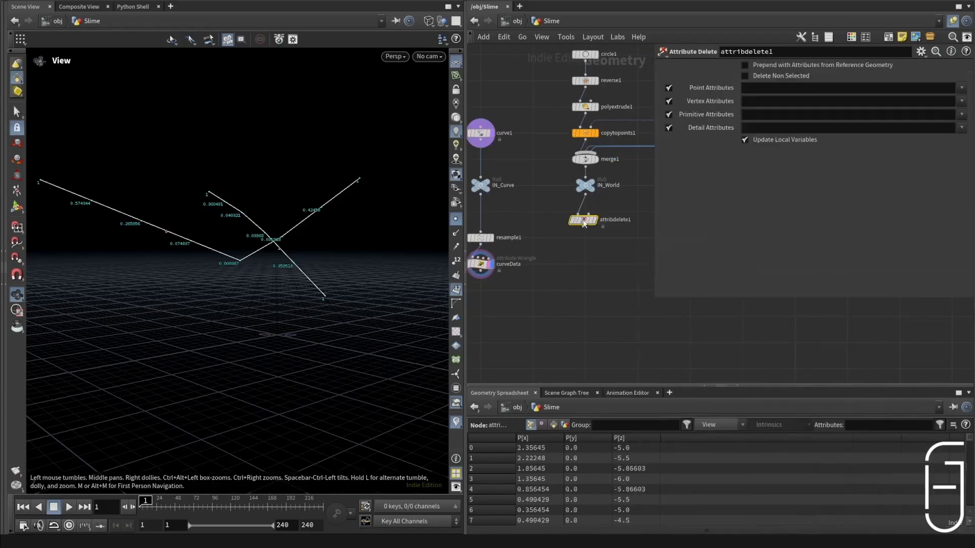
Step: Set the Attribute Delete node to remove all point, vertex, primitive and detail attributes with the * wildcard
{"action": "left_click", "coordinate": [781, 88]}
{"action": "type", "text": "*"}
{"action": "left_click", "coordinate": [780, 100]}
{"action": "type", "text": "*"}
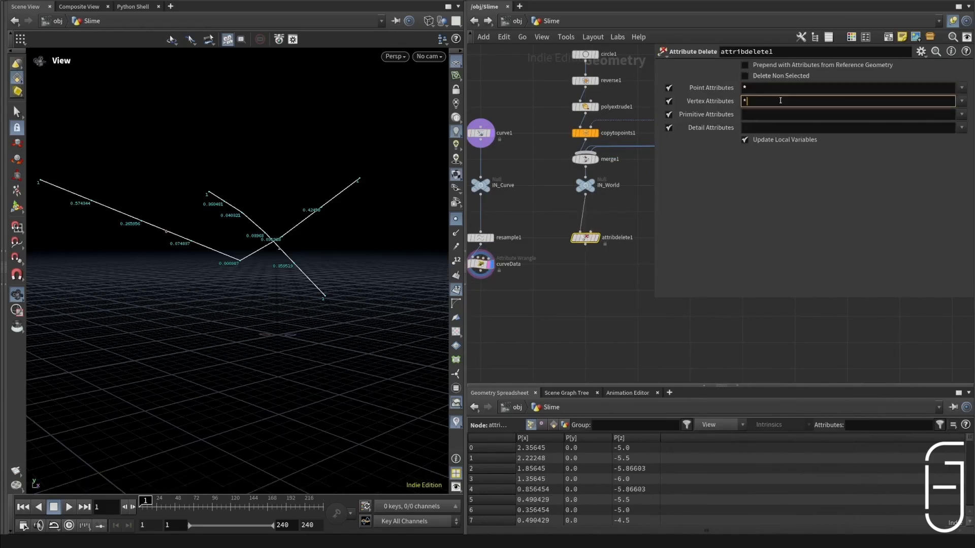
{"action": "key", "text": "Tab"}
{"action": "type", "text": "*"}
{"action": "key", "text": "Tab"}
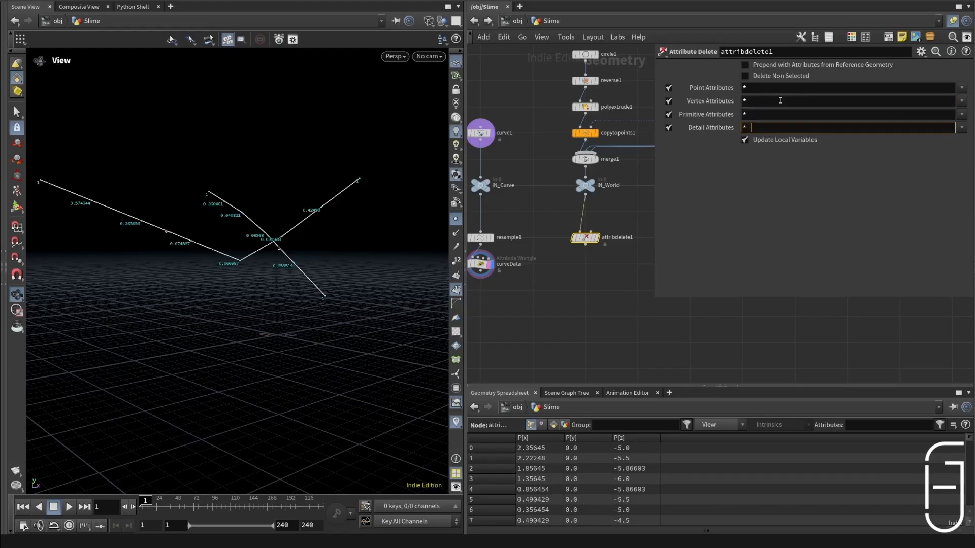
{"action": "key", "text": "BackSpace"}
{"action": "key", "text": "Return"}
Step: Append a Normal node to the Attribute Delete node
{"action": "left_click", "coordinate": [586, 245]}
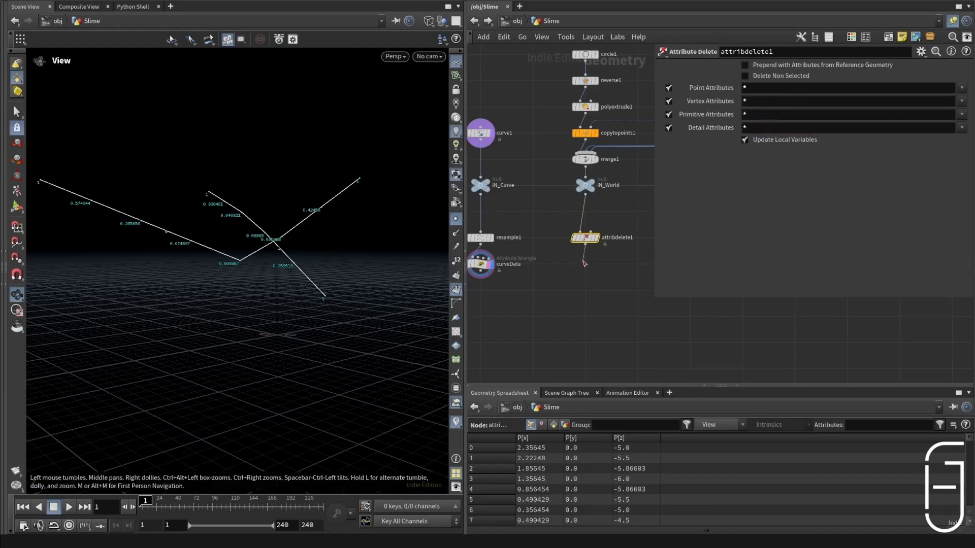
{"action": "left_click", "coordinate": [581, 268]}
{"action": "type", "text": "normal"}
{"action": "key", "text": "Return"}
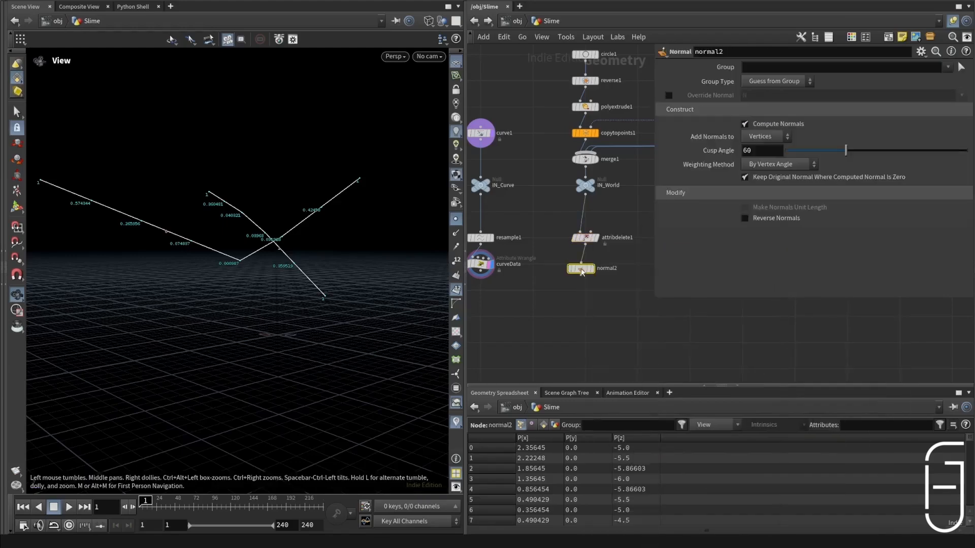
Step: Append a Null after the Normal node and name it World
{"action": "key", "text": "Tab"}
{"action": "type", "text": "wo"}
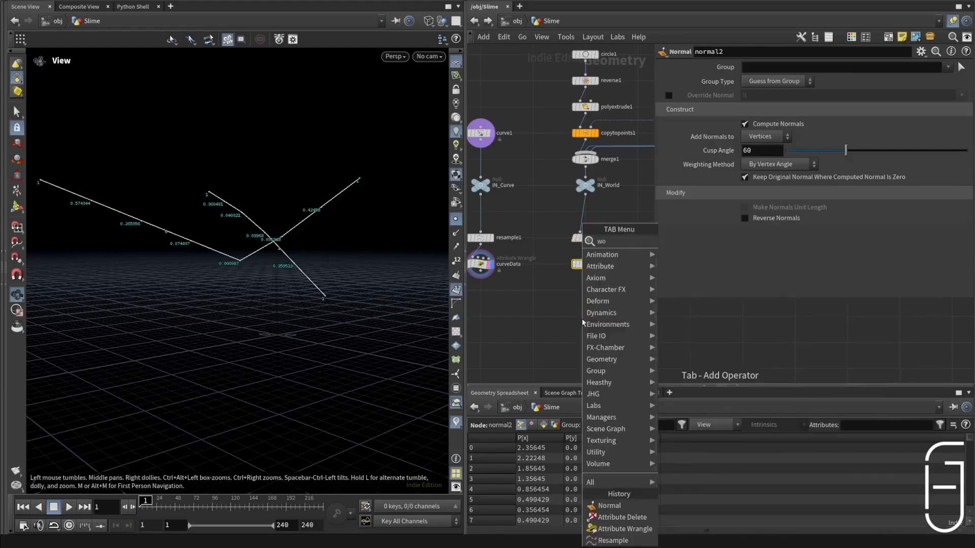
{"action": "type", "text": "rld"}
{"action": "key", "text": "BackSpace"}
{"action": "key", "text": "BackSpace"}
{"action": "key", "text": "BackSpace"}
{"action": "key", "text": "BackSpace"}
{"action": "key", "text": "F2"}
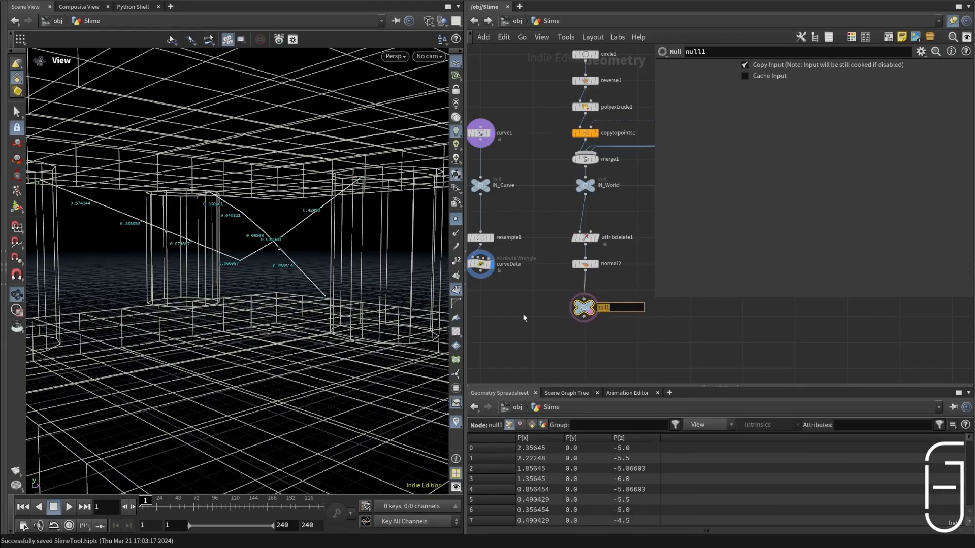
{"action": "type", "text": "World"}
{"action": "key", "text": "Return"}
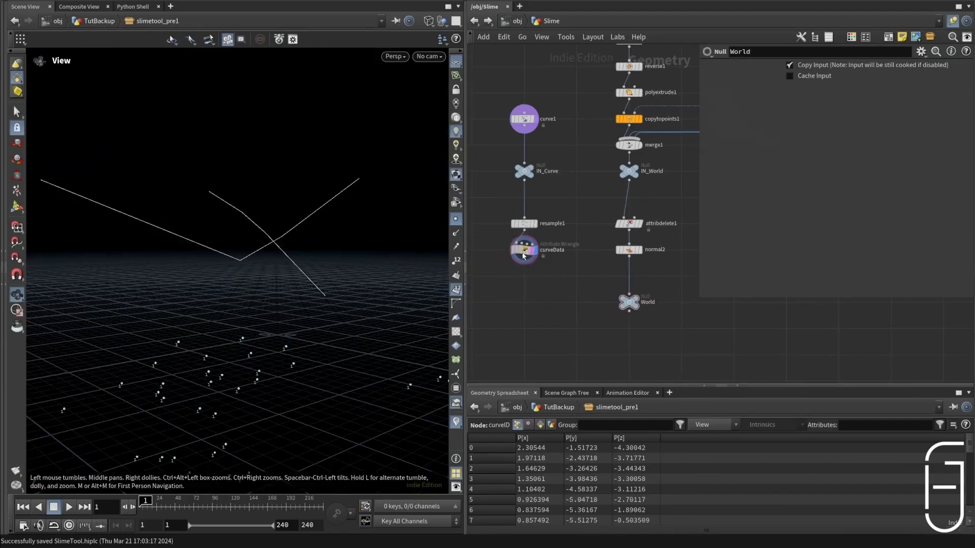
Step: Insert a Convert node between IN_Curve and resample1, moving resample1 and curveData down to make room, and display the Convert output
{"action": "left_click", "coordinate": [525, 254]}
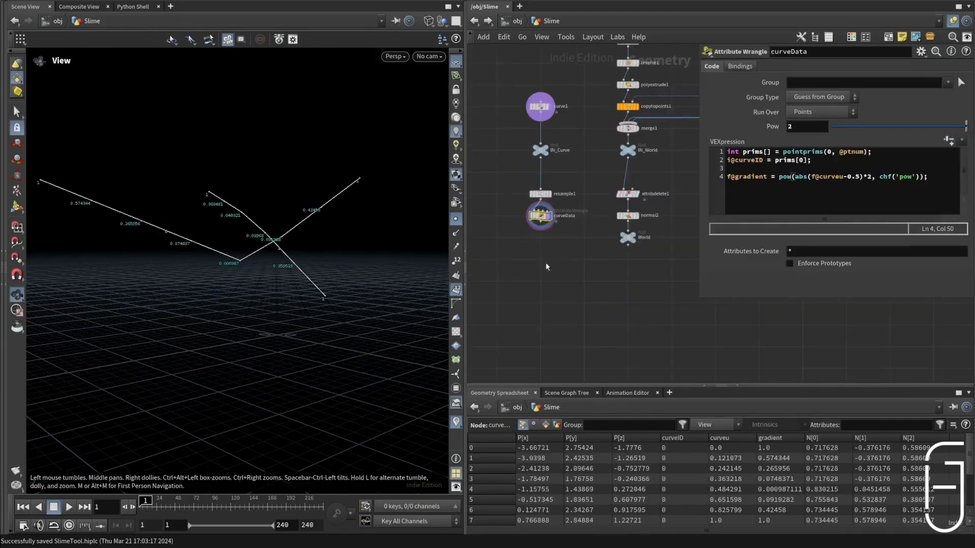
{"action": "left_click_drag", "start_coordinate": [546, 265], "coordinate": [540, 284]}
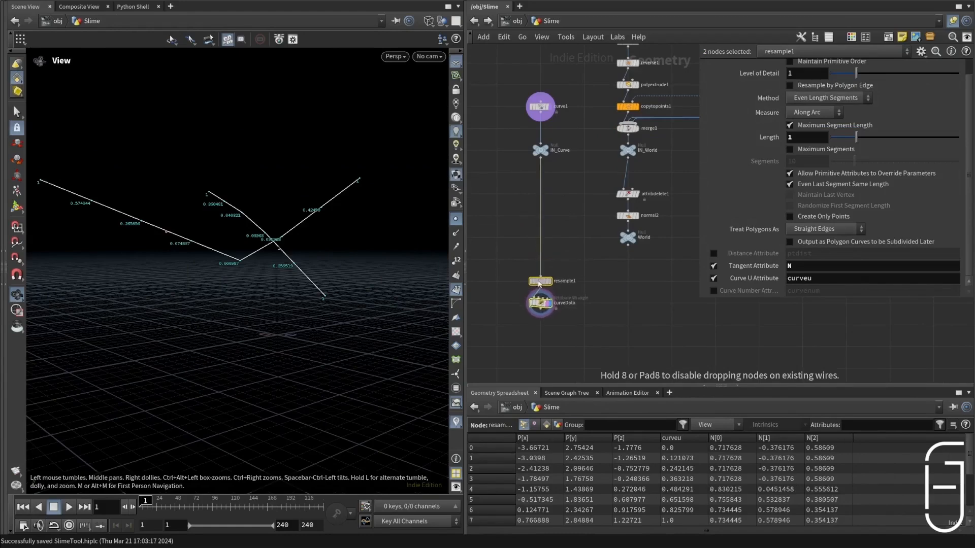
{"action": "left_click", "coordinate": [560, 230]}
{"action": "key", "text": "Tab"}
{"action": "type", "text": "convert"}
{"action": "key", "text": "Return"}
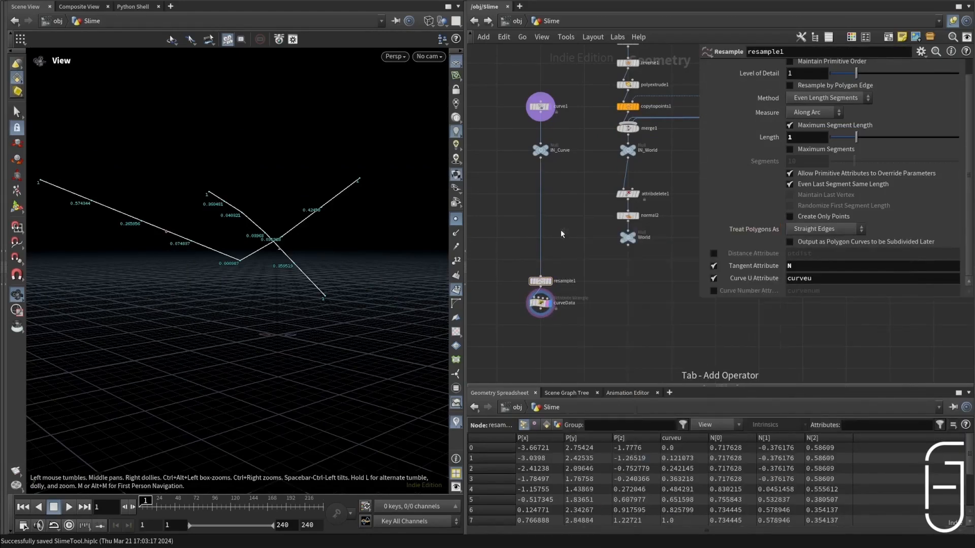
{"action": "left_click", "coordinate": [549, 166]}
{"action": "left_click", "coordinate": [548, 189]}
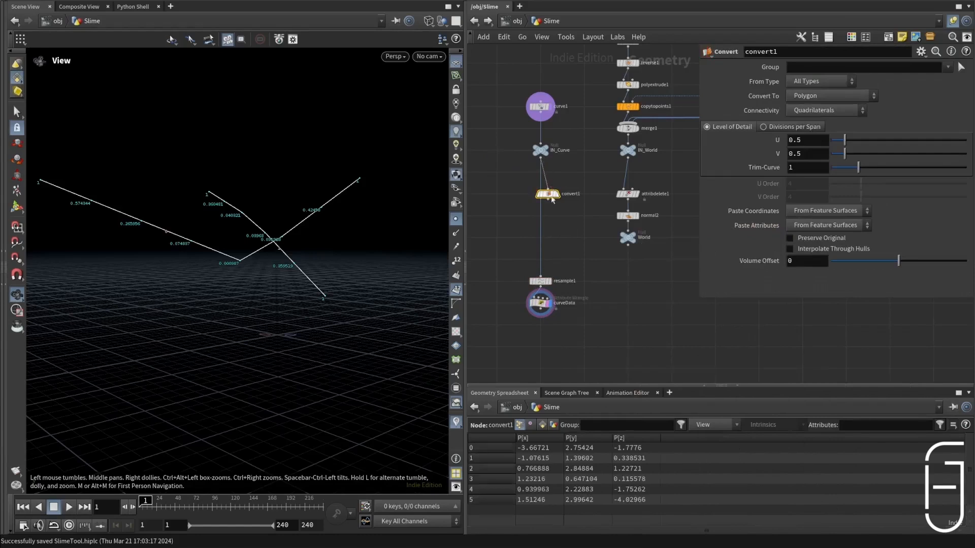
{"action": "left_click", "coordinate": [547, 199]}
{"action": "scroll", "coordinate": [578, 199], "scroll_direction": "up", "scroll_amount": 5}
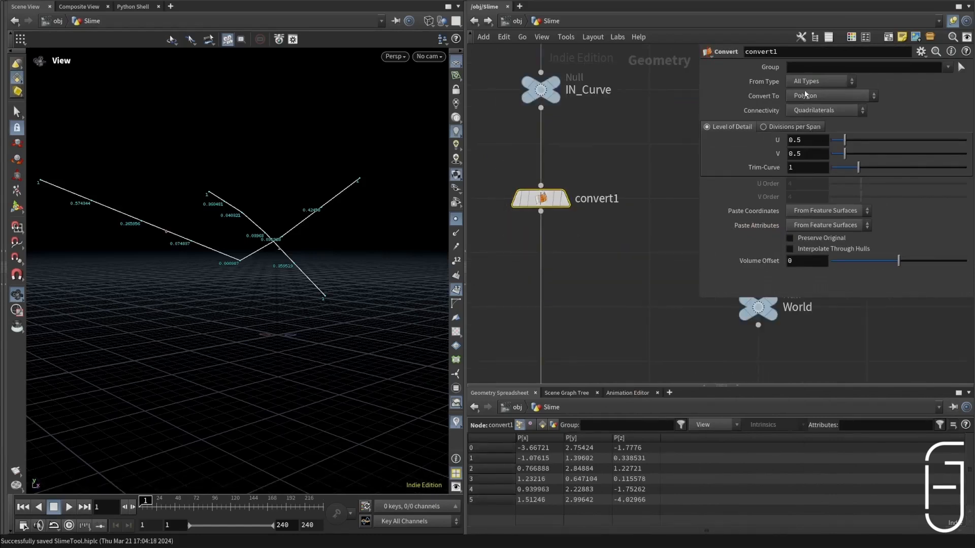
{"action": "left_click", "coordinate": [564, 199]}
{"action": "mouse_move", "coordinate": [541, 210]}
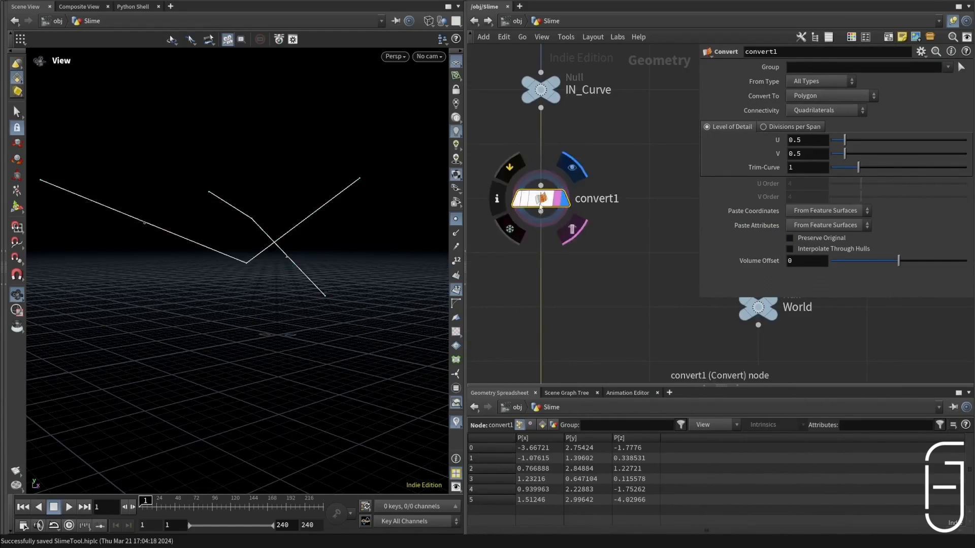
Step: Add a Labs Boolean Curve node with convert1 and World as its inputs, tidy the World branch, and display the result
{"action": "left_click_drag", "start_coordinate": [541, 210], "coordinate": [611, 277]}
{"action": "left_click", "coordinate": [685, 289]}
{"action": "scroll", "coordinate": [592, 233], "scroll_direction": "down", "scroll_amount": 4}
{"action": "scroll", "coordinate": [628, 231], "scroll_direction": "up", "scroll_amount": 1}
{"action": "left_click_drag", "start_coordinate": [614, 269], "coordinate": [671, 277]}
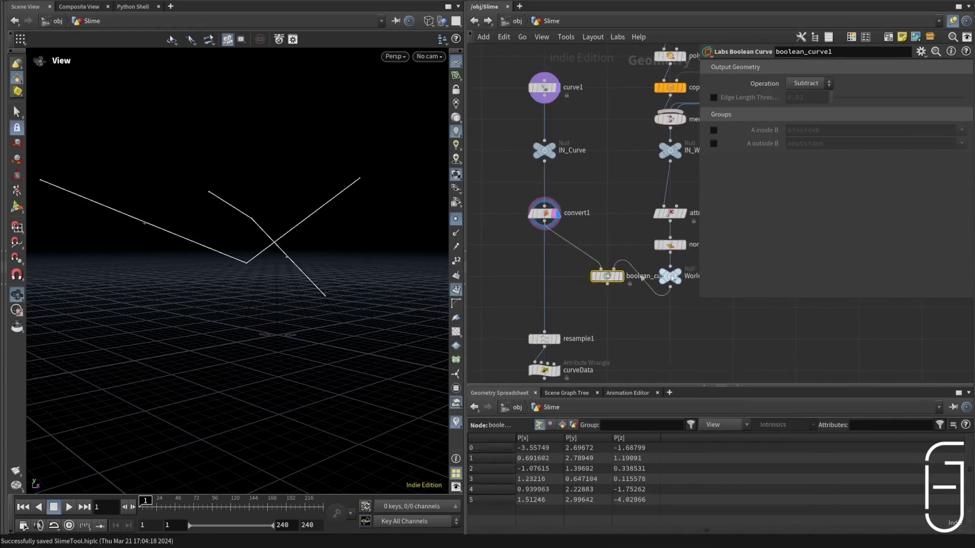
{"action": "left_click_drag", "start_coordinate": [683, 311], "coordinate": [669, 157]}
{"action": "left_click", "coordinate": [620, 277]}
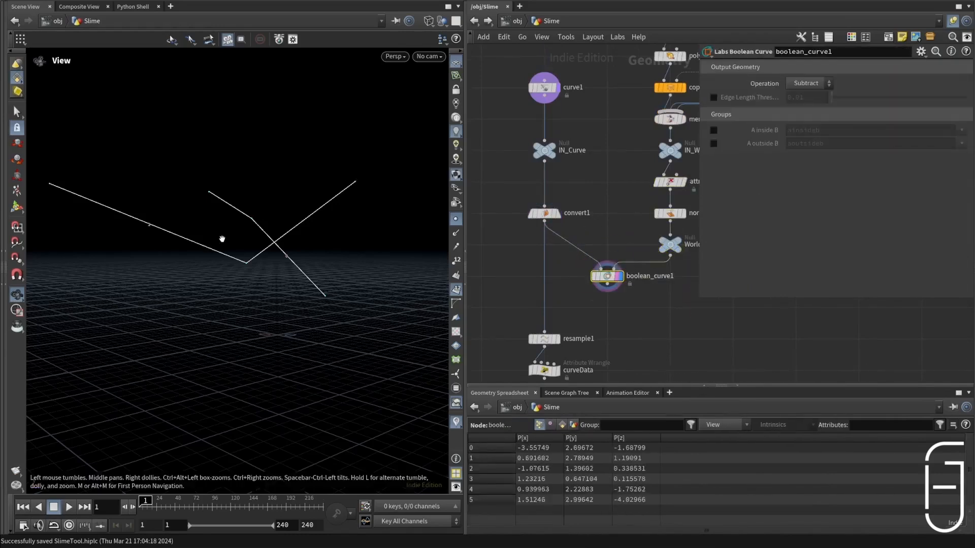
Step: Show the World geometry alongside the boolean curve result and examine where the curves meet it
{"action": "left_click", "coordinate": [661, 244]}
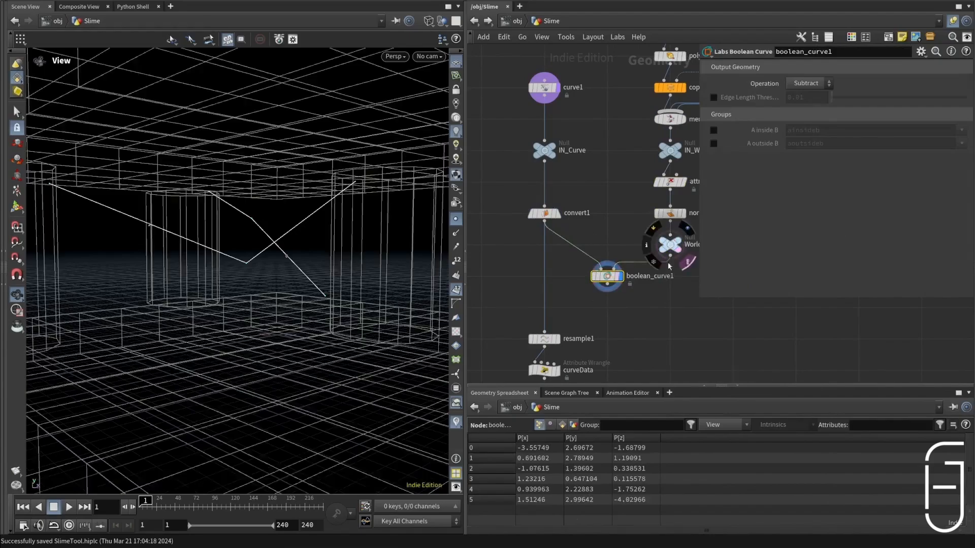
{"action": "left_click_drag", "start_coordinate": [319, 210], "coordinate": [204, 210]}
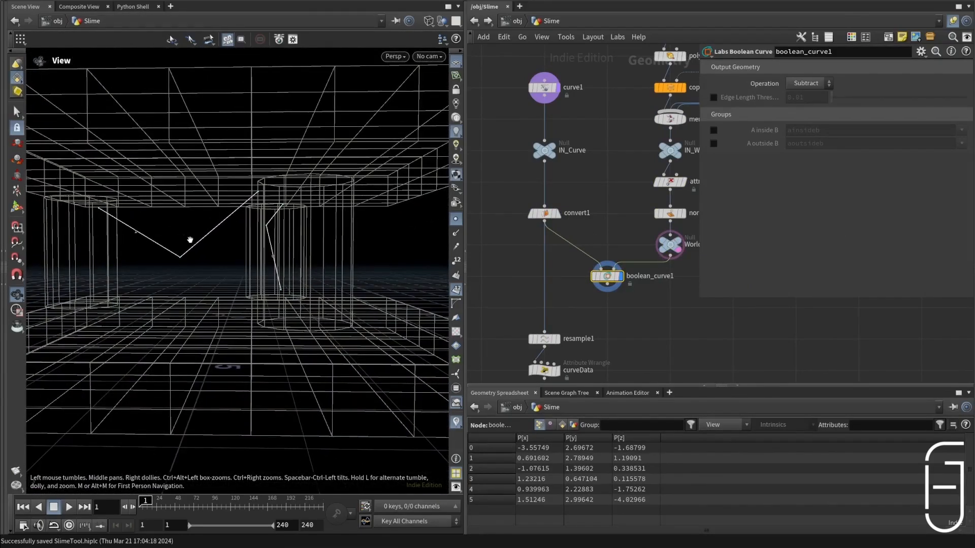
{"action": "middle_click_drag", "start_coordinate": [337, 223], "coordinate": [247, 225]}
{"action": "scroll", "coordinate": [233, 225], "scroll_direction": "down", "scroll_amount": 4}
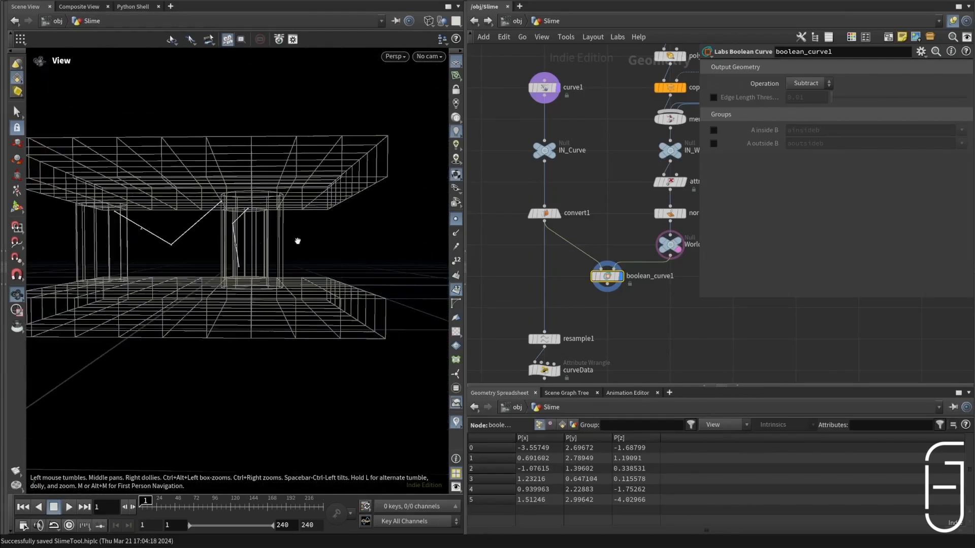
Step: Edit curve1 by moving the V-shaped curve's end point through the pillar to about 4.03, 2.86, 1.23
{"action": "left_click", "coordinate": [544, 87]}
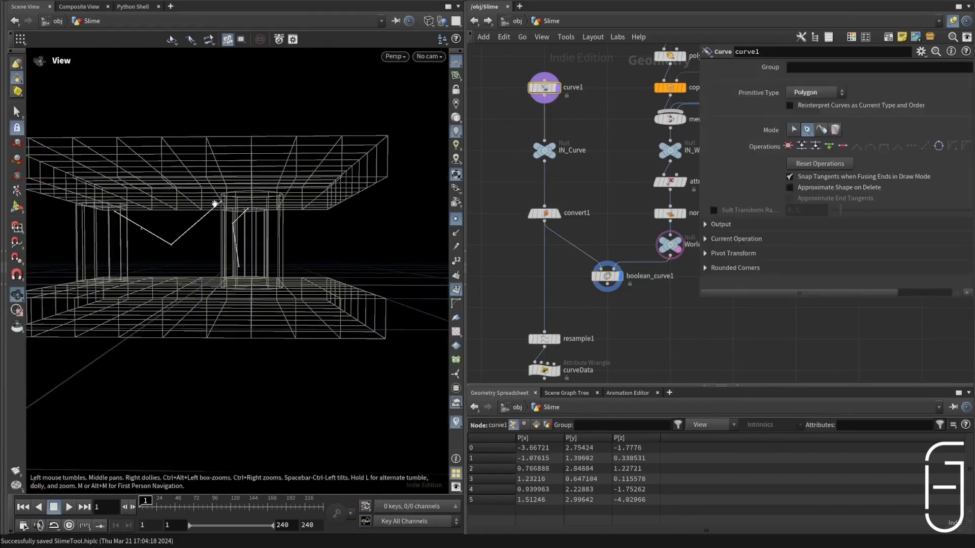
{"action": "left_click", "coordinate": [558, 87]}
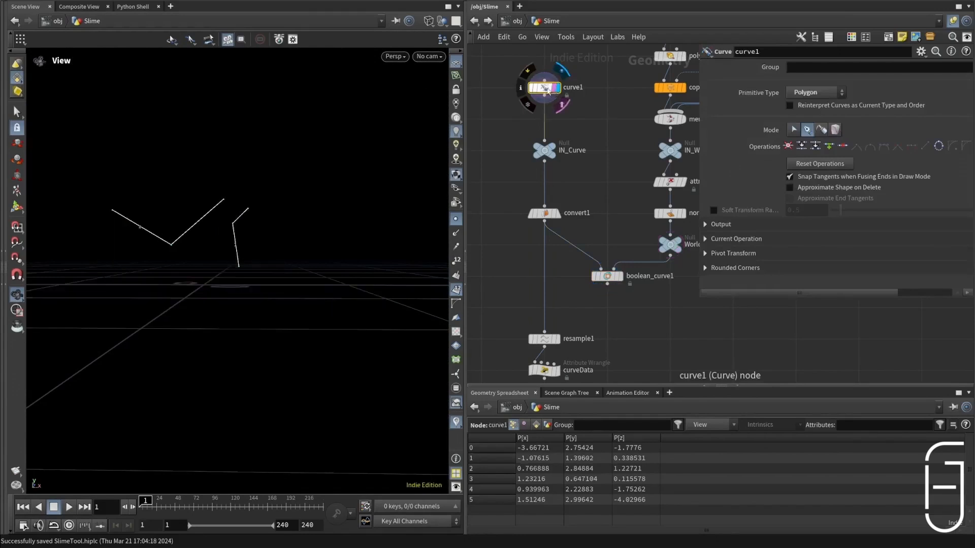
{"action": "left_click", "coordinate": [797, 130]}
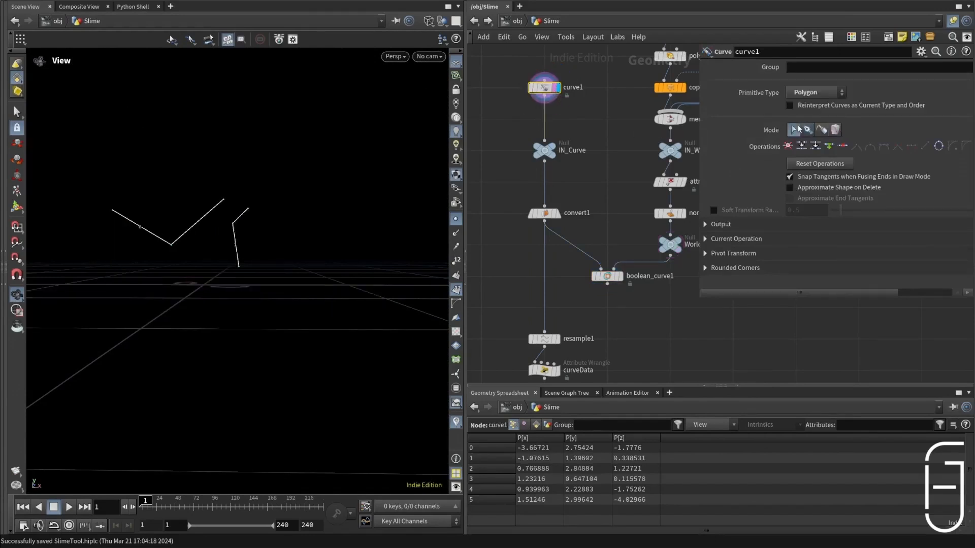
{"action": "key", "text": "Return"}
{"action": "left_click_drag", "start_coordinate": [226, 202], "coordinate": [301, 194]}
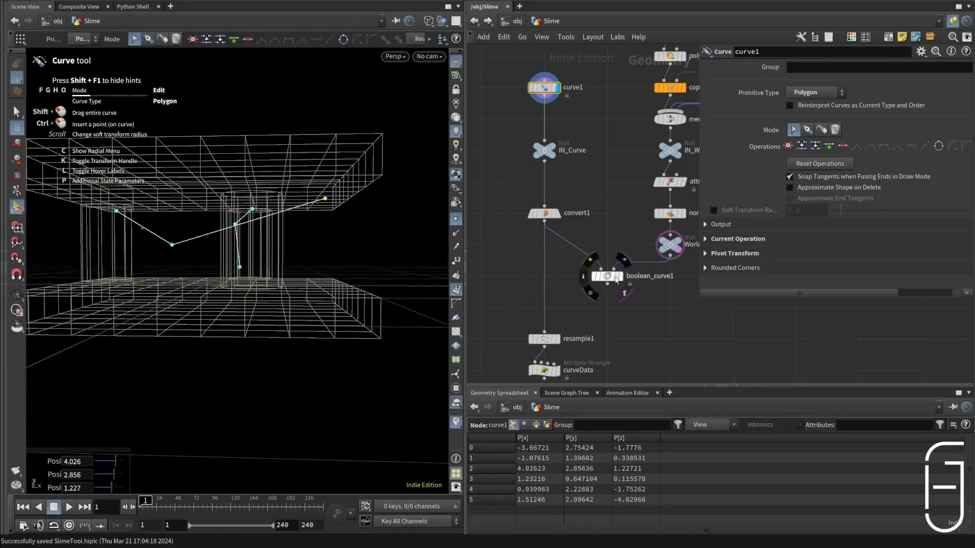
Step: Display boolean_curve1 and compare the cut curves with the World geometry around the pillar
{"action": "left_click", "coordinate": [619, 277]}
{"action": "left_click", "coordinate": [607, 276]}
{"action": "left_click_drag", "start_coordinate": [216, 231], "coordinate": [244, 239], "text": "alt"}
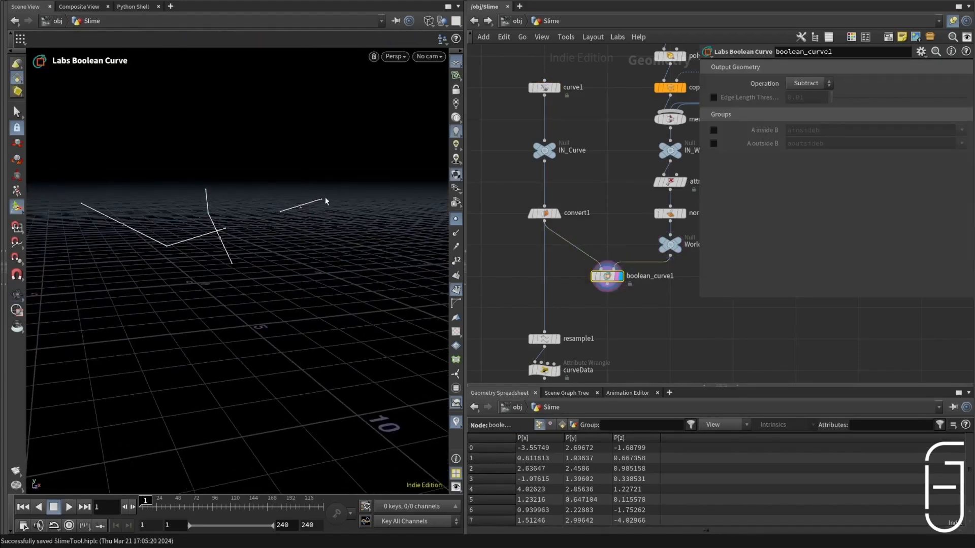
{"action": "left_click", "coordinate": [678, 240]}
{"action": "mouse_move", "coordinate": [316, 215]}
{"action": "left_mouse_down", "text": "alt"}
{"action": "mouse_move", "coordinate": [302, 219]}
{"action": "mouse_move", "coordinate": [325, 222]}
{"action": "left_mouse_up", "text": "alt"}
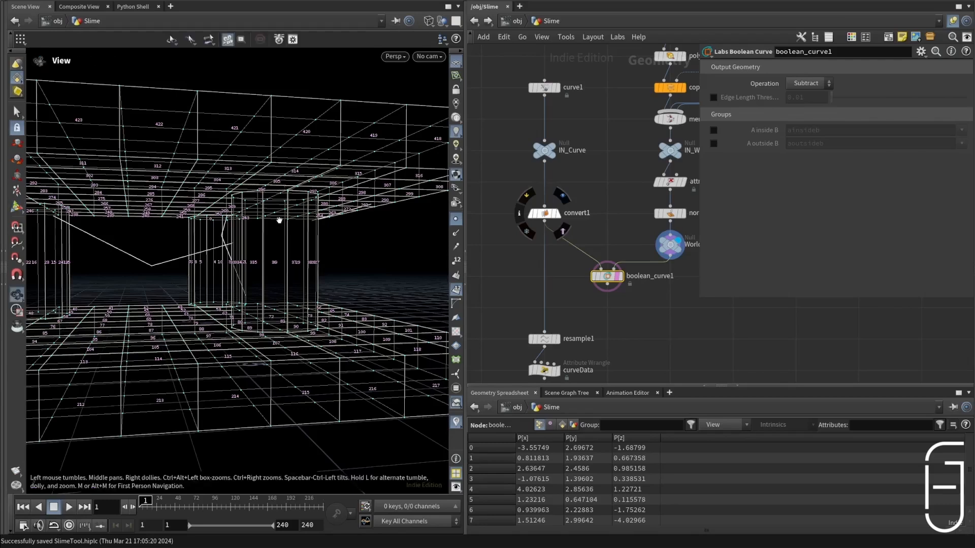
{"action": "left_click_drag", "start_coordinate": [282, 202], "coordinate": [222, 249], "text": "alt"}
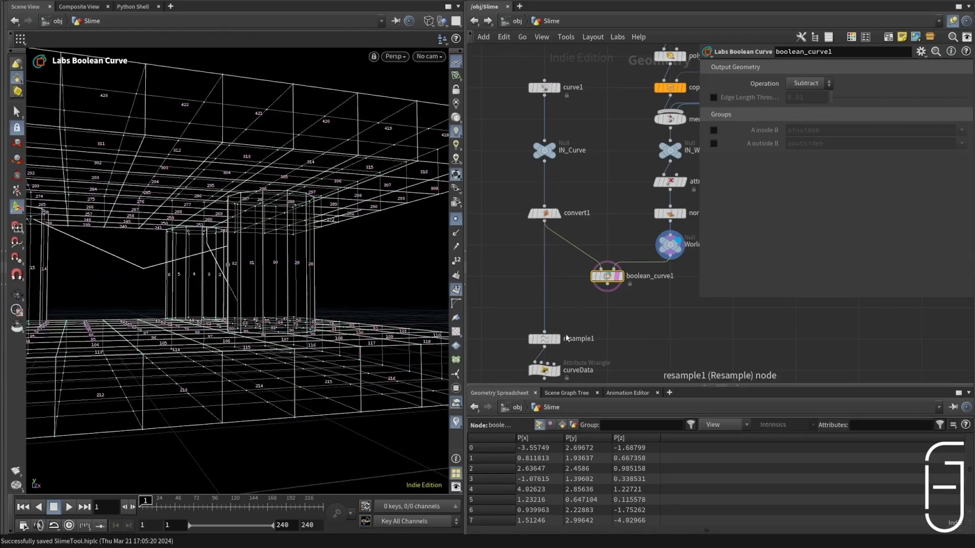
Step: Append a Measure node to boolean_curve1, display it, and set its measurement to Perimeter / Length
{"action": "key", "text": "Tab"}
{"action": "type", "text": "meas"}
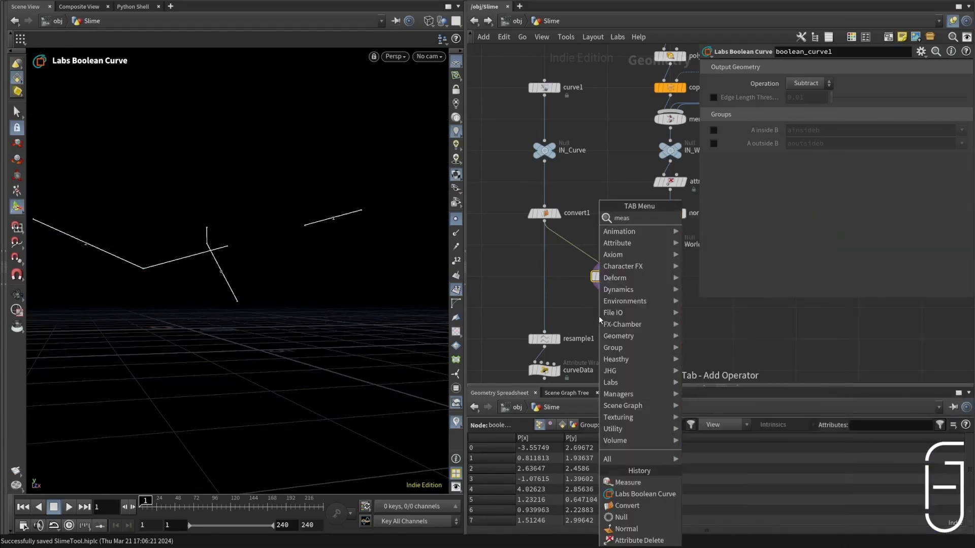
{"action": "key", "text": "Return"}
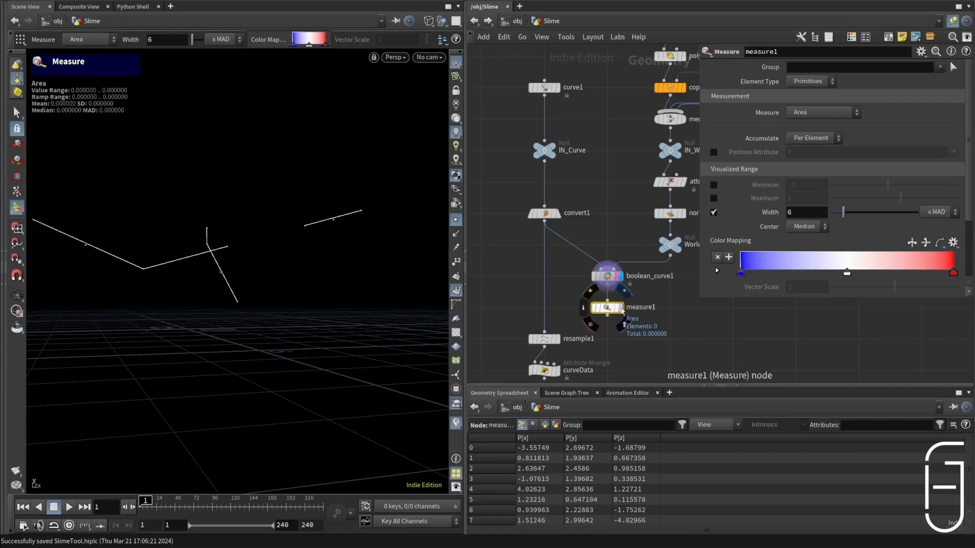
{"action": "left_click", "coordinate": [621, 308]}
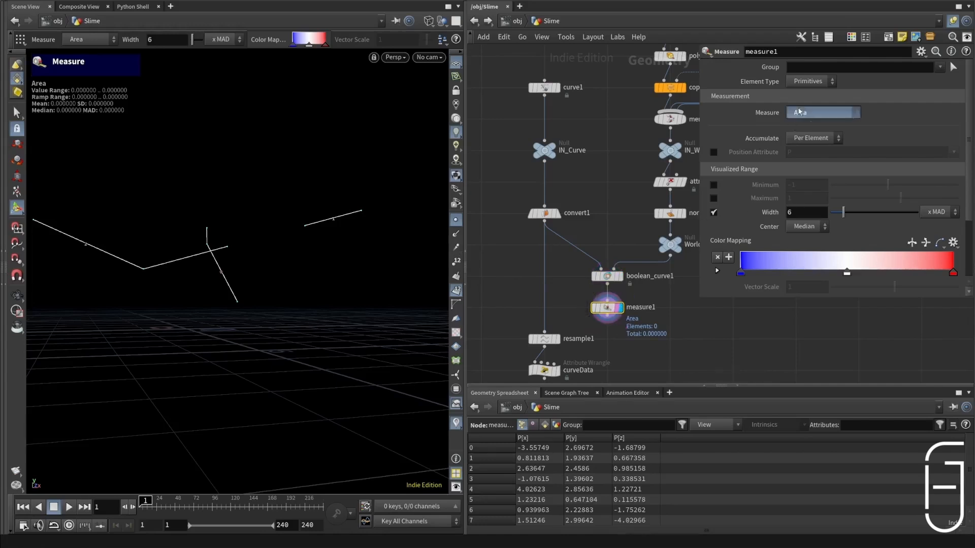
{"action": "left_click", "coordinate": [832, 112]}
{"action": "left_click", "coordinate": [833, 130]}
{"action": "left_click", "coordinate": [827, 118]}
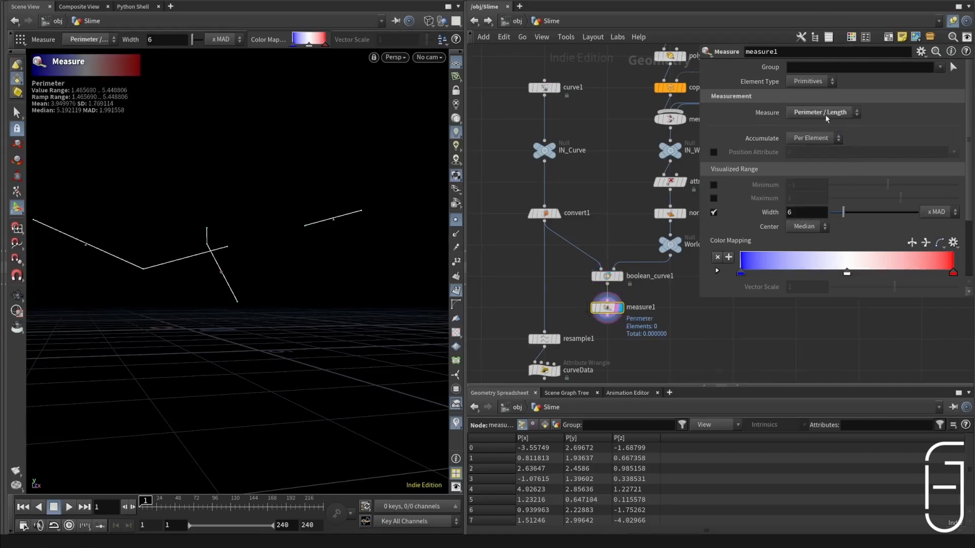
Step: Append a Blast node to measure1 and display its result
{"action": "scroll", "coordinate": [858, 115], "scroll_direction": "down", "scroll_amount": 4}
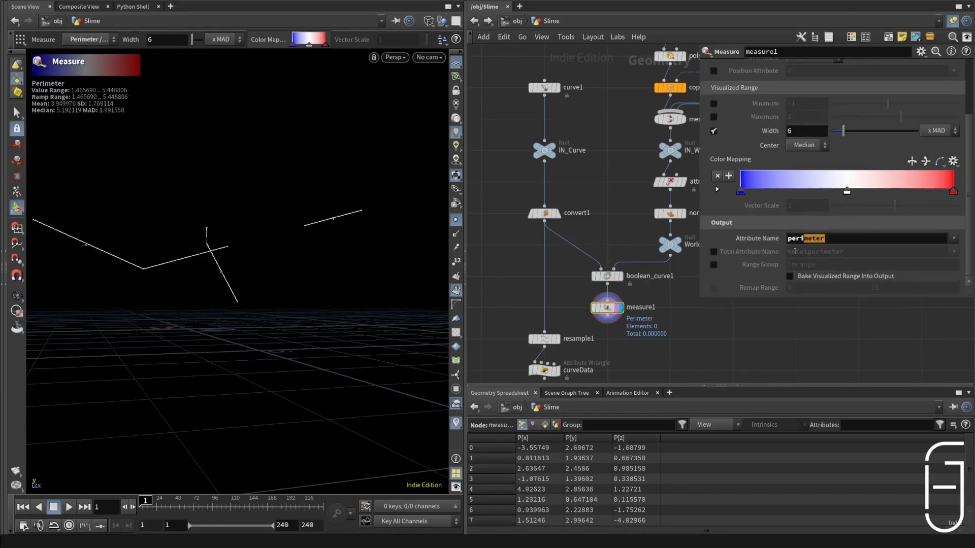
{"action": "middle_click_drag", "start_coordinate": [630, 336], "coordinate": [632, 286]}
{"action": "key", "text": "Tab"}
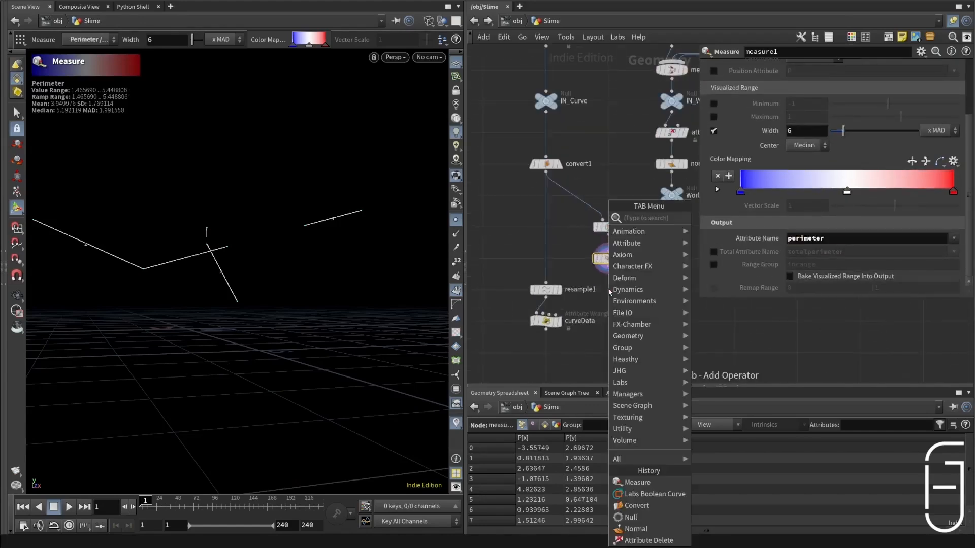
{"action": "type", "text": "blast"}
{"action": "key", "text": "Return"}
{"action": "left_click", "coordinate": [609, 291]}
{"action": "scroll", "coordinate": [620, 297], "scroll_direction": "up", "scroll_amount": 3}
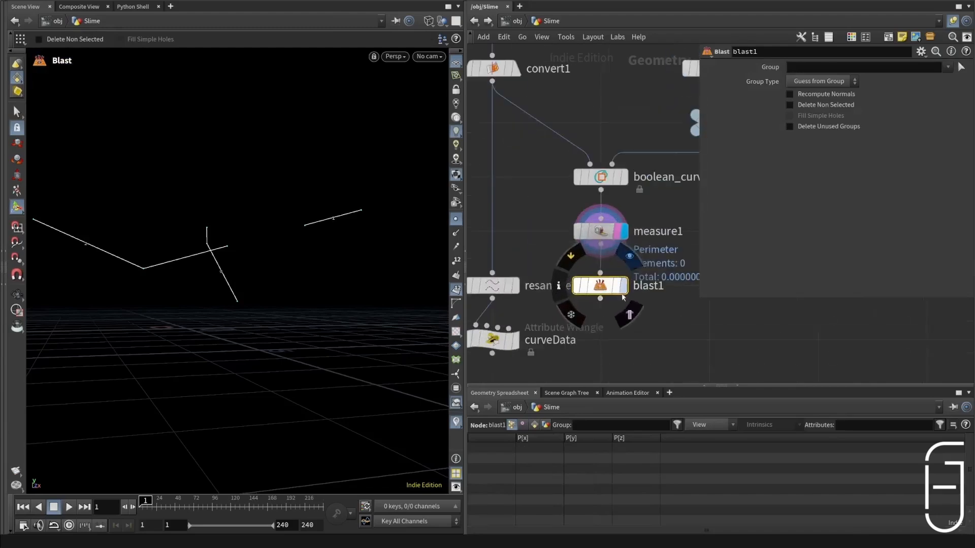
{"action": "left_click", "coordinate": [624, 287]}
Step: Rename the Blast node below measure1 as blast_perimiter
{"action": "left_click", "coordinate": [805, 66]}
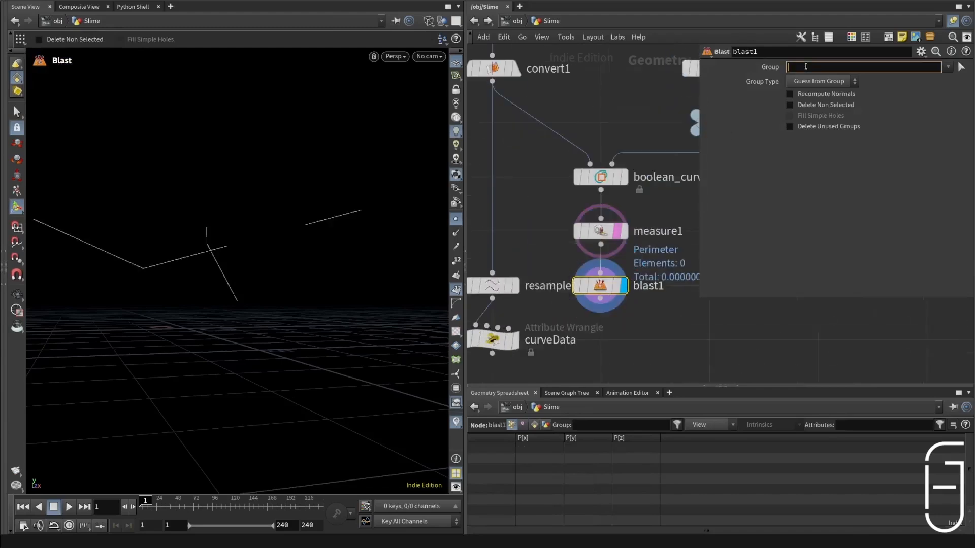
{"action": "key", "text": "Tab"}
{"action": "type", "text": "2p"}
{"action": "key", "text": "BackSpace"}
{"action": "key", "text": "BackSpace"}
{"action": "left_click", "coordinate": [805, 67]}
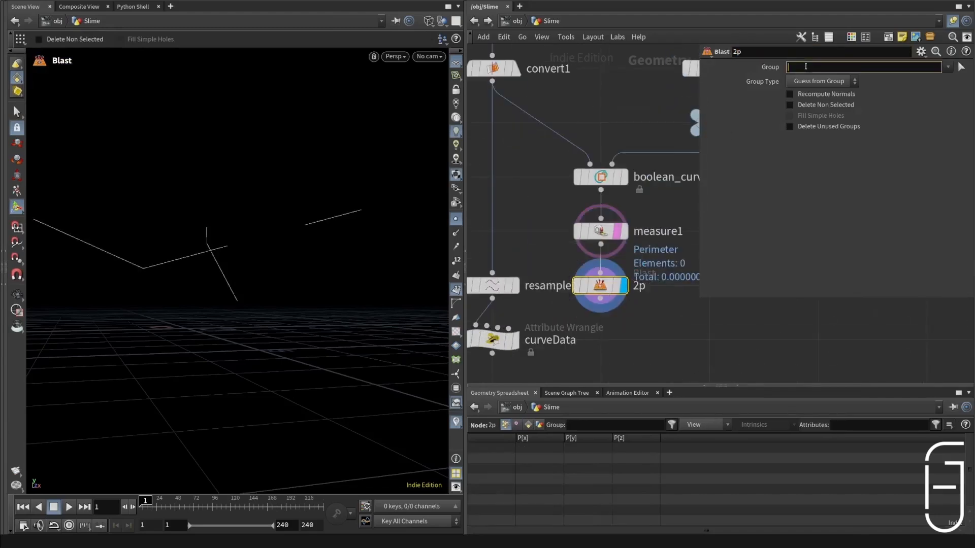
{"action": "key", "text": "Tab"}
{"action": "left_click", "coordinate": [640, 286]}
{"action": "type", "text": "blast_pe"}
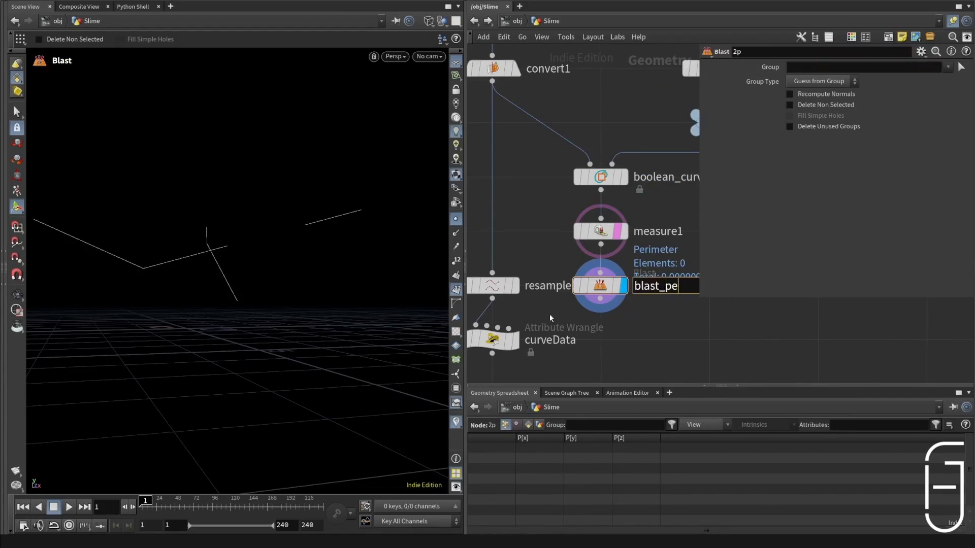
{"action": "type", "text": "rimit"}
{"action": "key", "text": "Return"}
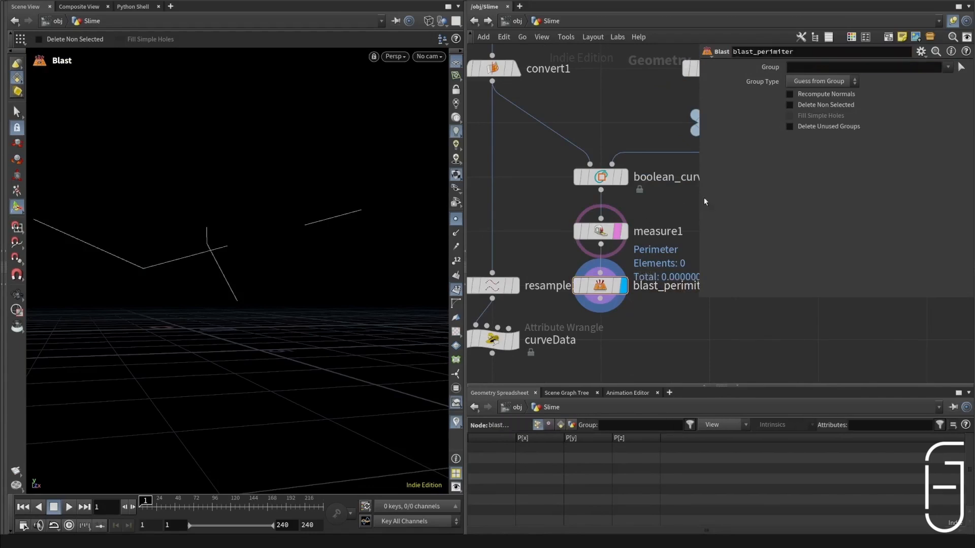
{"action": "left_click", "coordinate": [811, 66]}
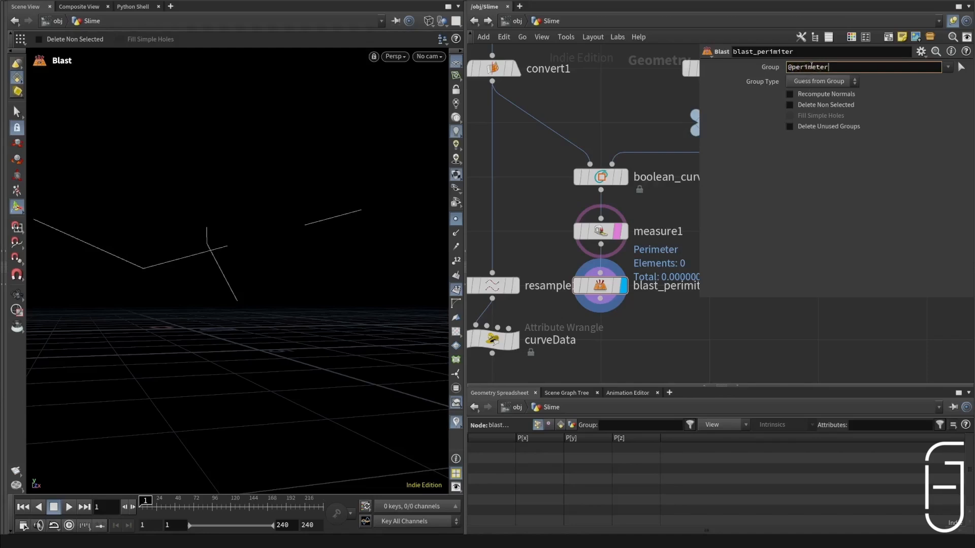
{"action": "key", "text": "Return"}
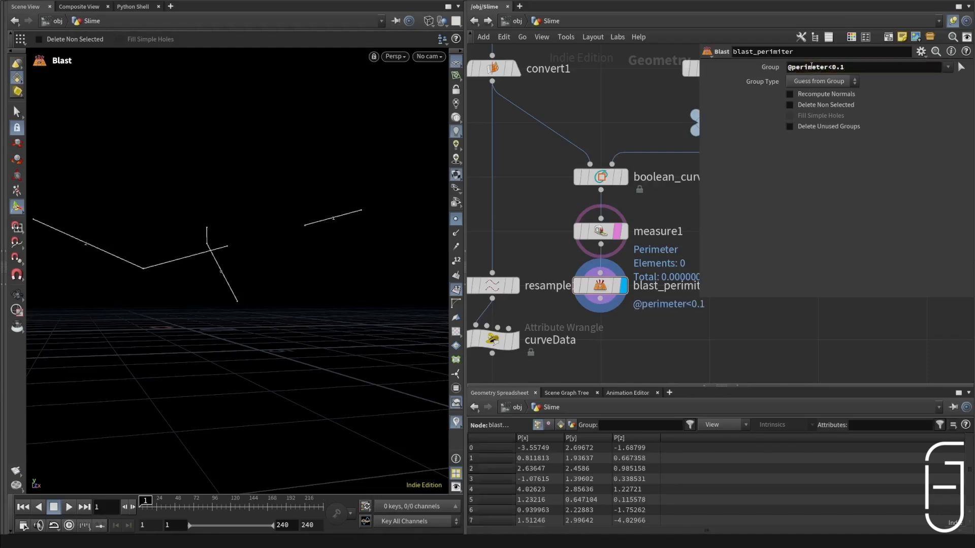
{"action": "left_click", "coordinate": [629, 314]}
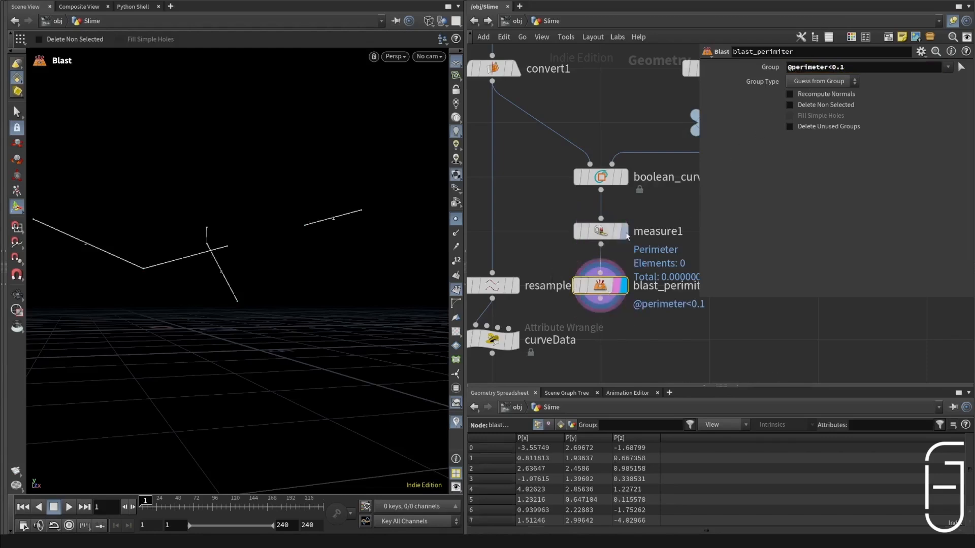
Step: Feed resample1 from blast_perimiter in place of convert1, then display resample1 and curveData to check the gradient values
{"action": "scroll", "coordinate": [558, 330], "scroll_direction": "down", "scroll_amount": 3}
{"action": "middle_click_drag", "start_coordinate": [559, 330], "coordinate": [618, 244]}
{"action": "left_click_drag", "start_coordinate": [617, 314], "coordinate": [564, 249]}
{"action": "left_click", "coordinate": [653, 215]}
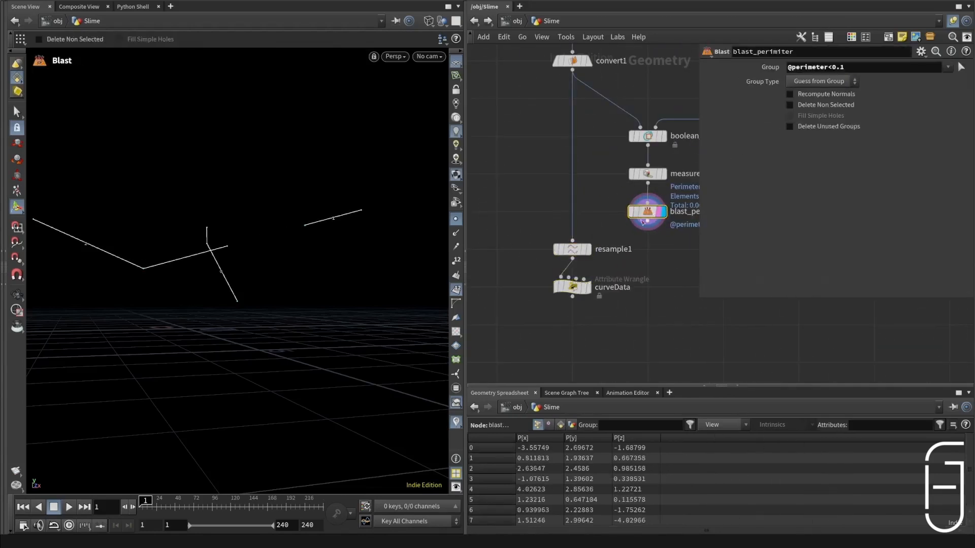
{"action": "left_click_drag", "start_coordinate": [643, 222], "coordinate": [577, 242]}
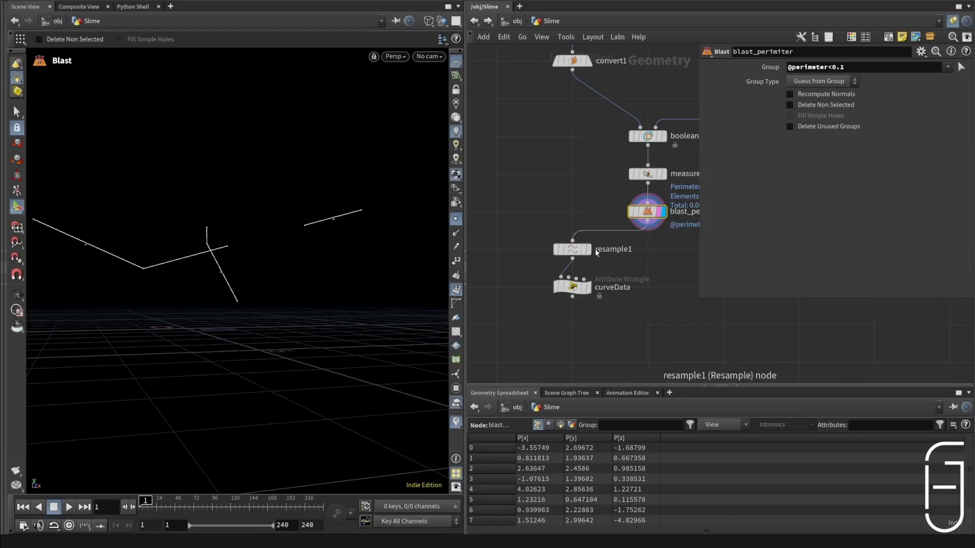
{"action": "left_click", "coordinate": [579, 250]}
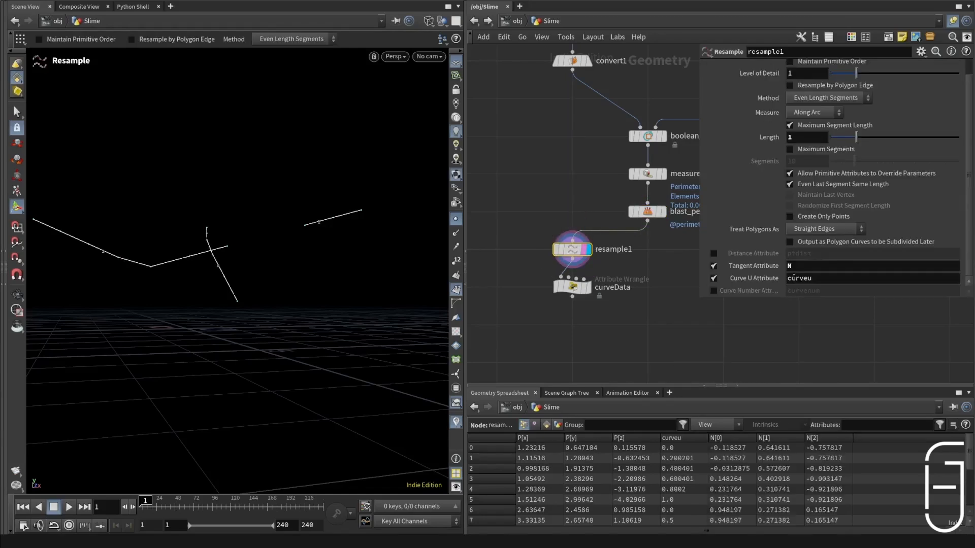
{"action": "left_click", "coordinate": [588, 288]}
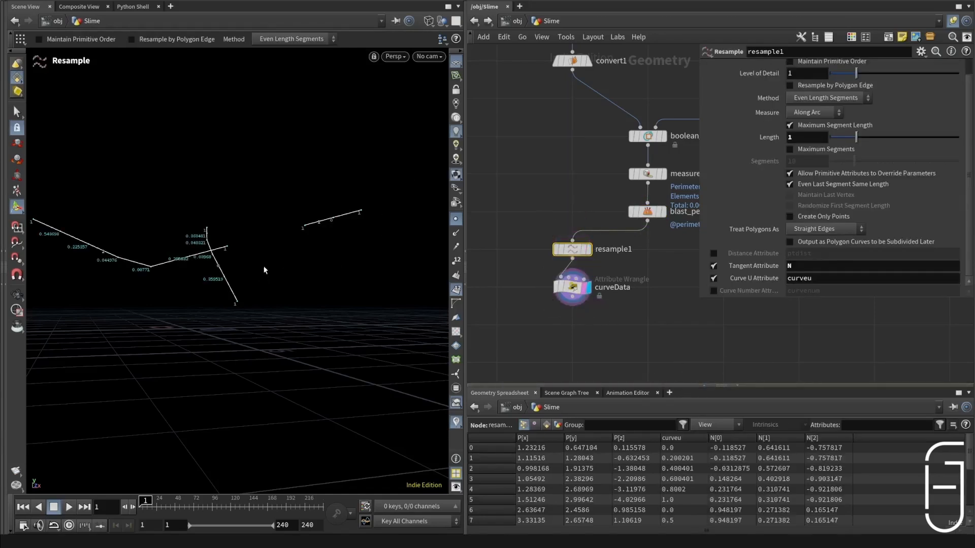
{"action": "left_click_drag", "start_coordinate": [264, 270], "coordinate": [317, 283]}
Step: Append a Null node directly below curveData and display it
{"action": "key", "text": "Tab"}
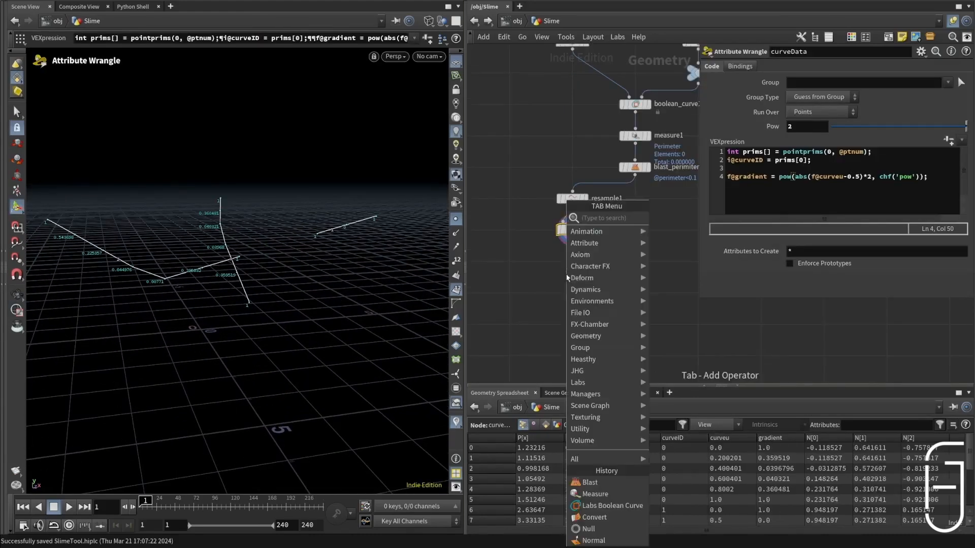
{"action": "type", "text": "null"}
{"action": "key", "text": "Return"}
{"action": "left_click", "coordinate": [567, 276]}
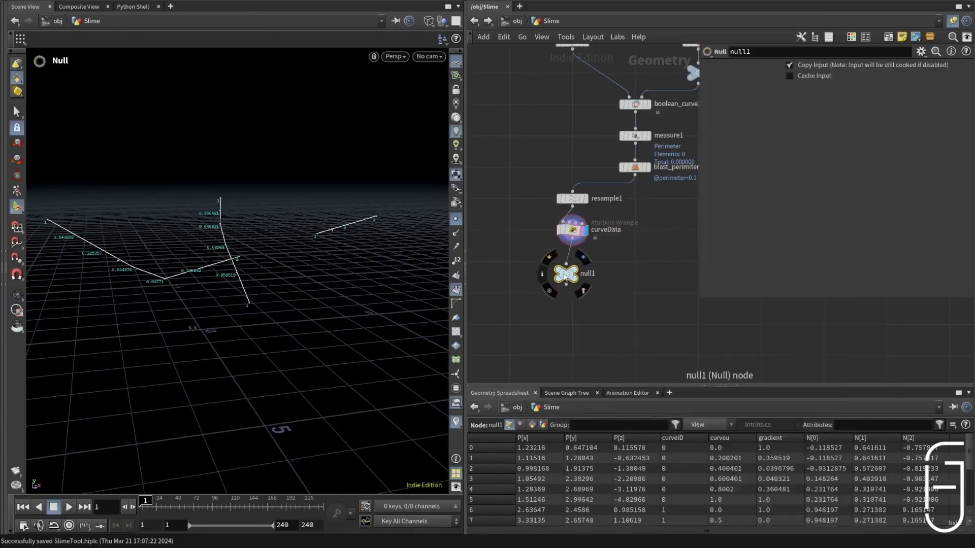
{"action": "left_click_drag", "start_coordinate": [567, 276], "coordinate": [567, 267]}
{"action": "left_click", "coordinate": [583, 264]}
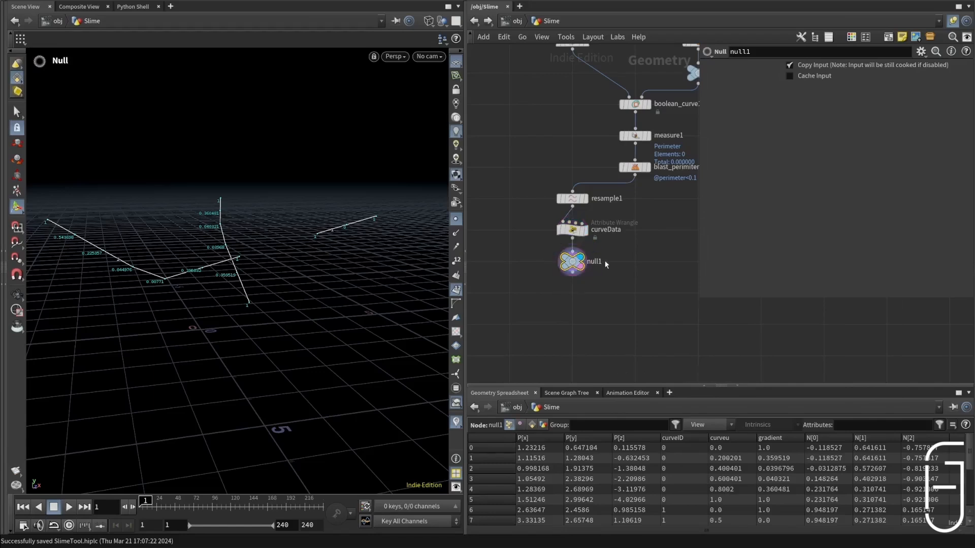
Step: Rename the Null node below curveData as Curve
{"action": "double_click", "coordinate": [600, 261]}
{"action": "key", "text": "BackSpace"}
{"action": "key", "text": "BackSpace"}
{"action": "key", "text": "BackSpace"}
{"action": "key", "text": "BackSpace"}
{"action": "key", "text": "BackSpace"}
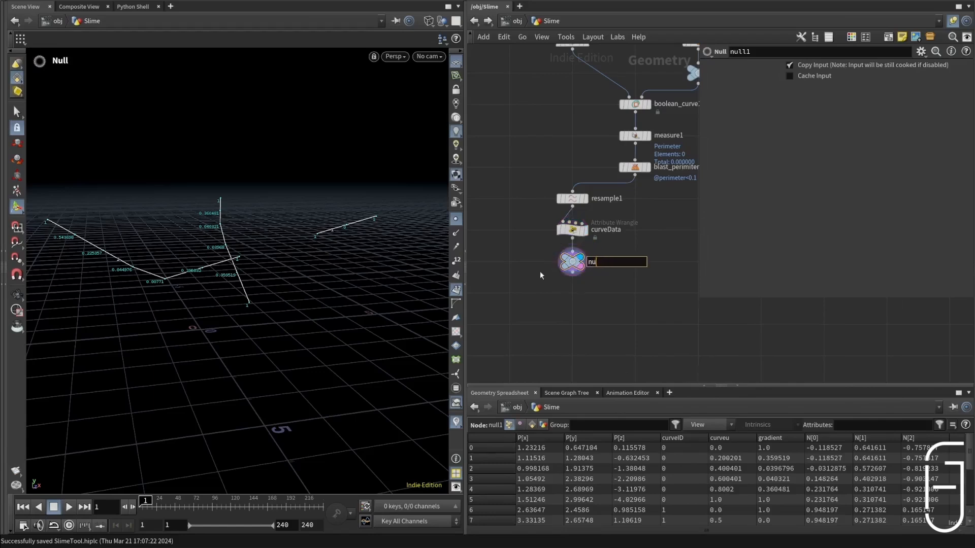
{"action": "type", "text": "Curve"}
{"action": "key", "text": "Return"}
Step: Append a For-Each Primitive loop to the Curve null and display the loop's nodes
{"action": "middle_click_drag", "start_coordinate": [540, 271], "coordinate": [555, 223]}
{"action": "scroll", "coordinate": [554, 223], "scroll_direction": "down", "scroll_amount": 1}
{"action": "left_click", "coordinate": [581, 224]}
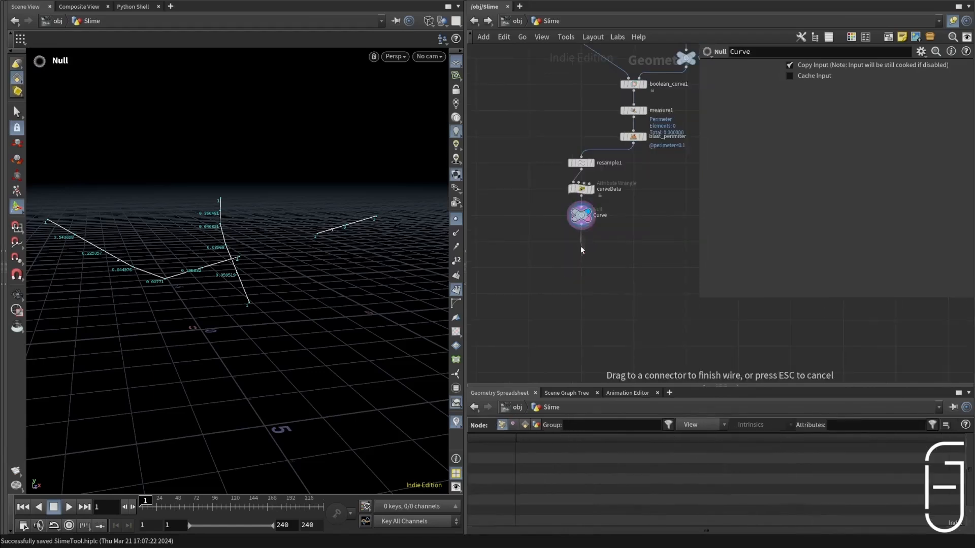
{"action": "key", "text": "Tab"}
{"action": "type", "text": "for"}
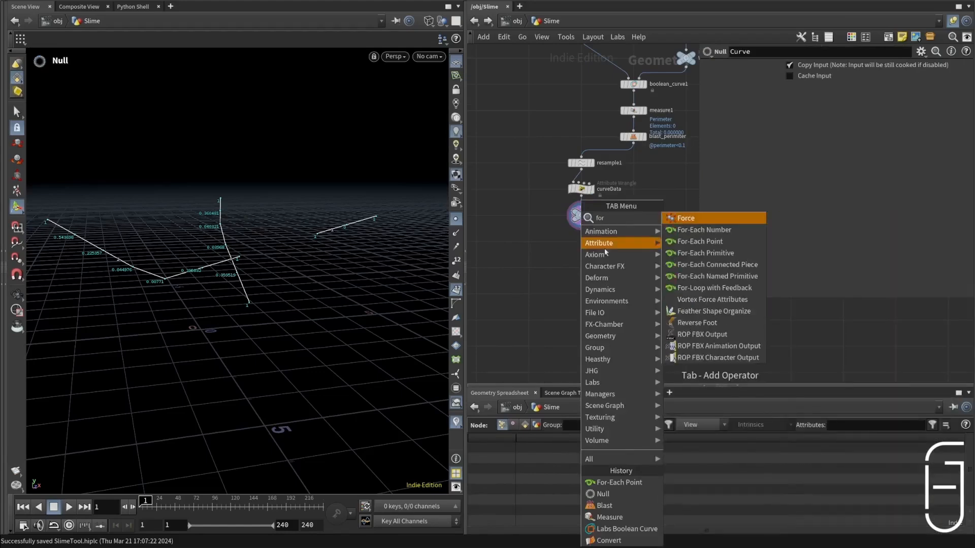
{"action": "left_click", "coordinate": [739, 253]}
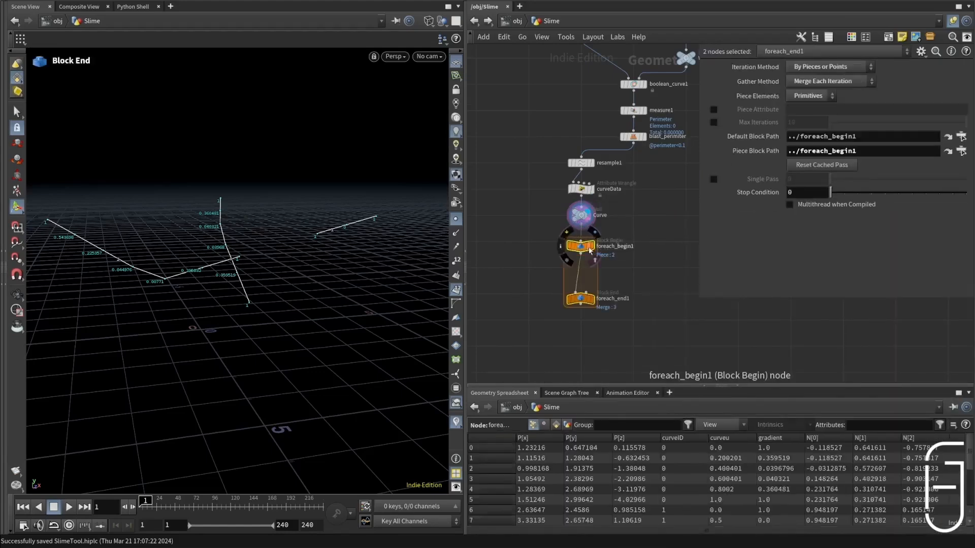
{"action": "left_click_drag", "start_coordinate": [588, 247], "coordinate": [588, 243]}
{"action": "middle_click_drag", "start_coordinate": [552, 277], "coordinate": [607, 227]}
{"action": "scroll", "coordinate": [607, 226], "scroll_direction": "up", "scroll_amount": 1}
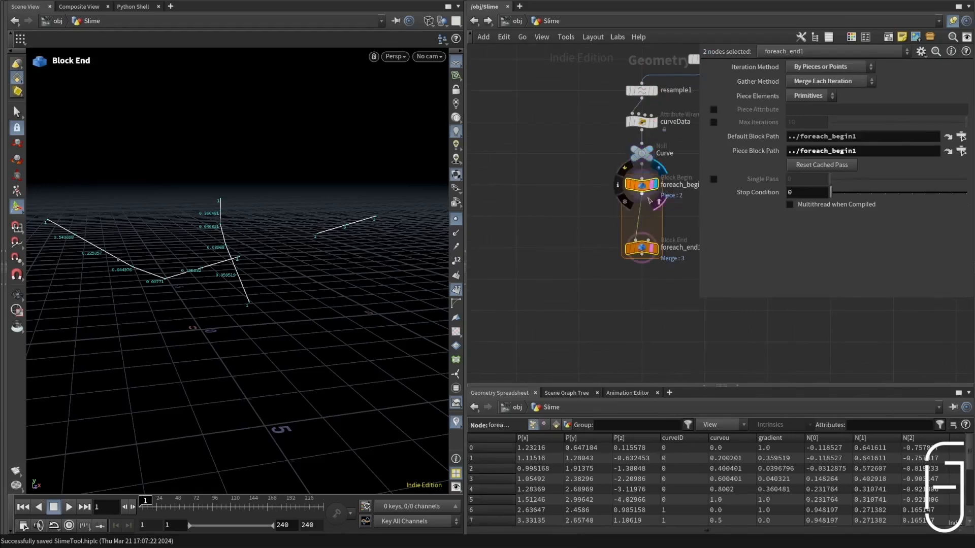
{"action": "left_click_drag", "start_coordinate": [650, 249], "coordinate": [649, 246]}
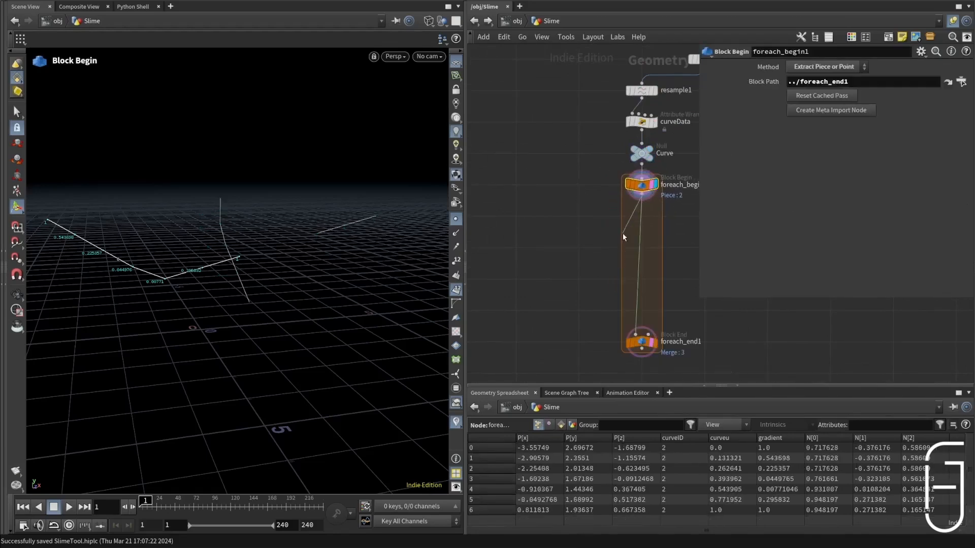
Step: Branch a For-Each Point loop from foreach_begin1 inside the primitive loop and place it beside the main wire
{"action": "key", "text": "Tab"}
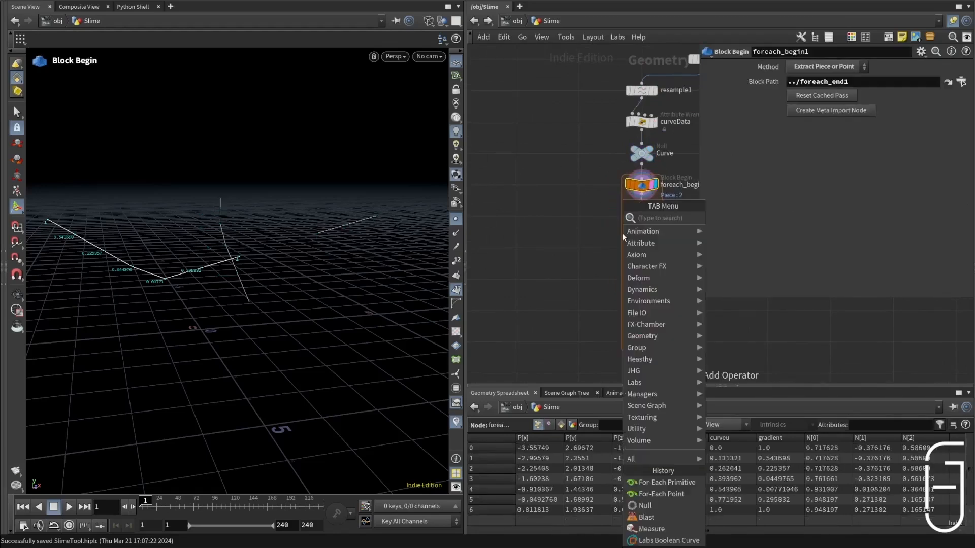
{"action": "type", "text": "for"}
{"action": "left_click", "coordinate": [721, 243]}
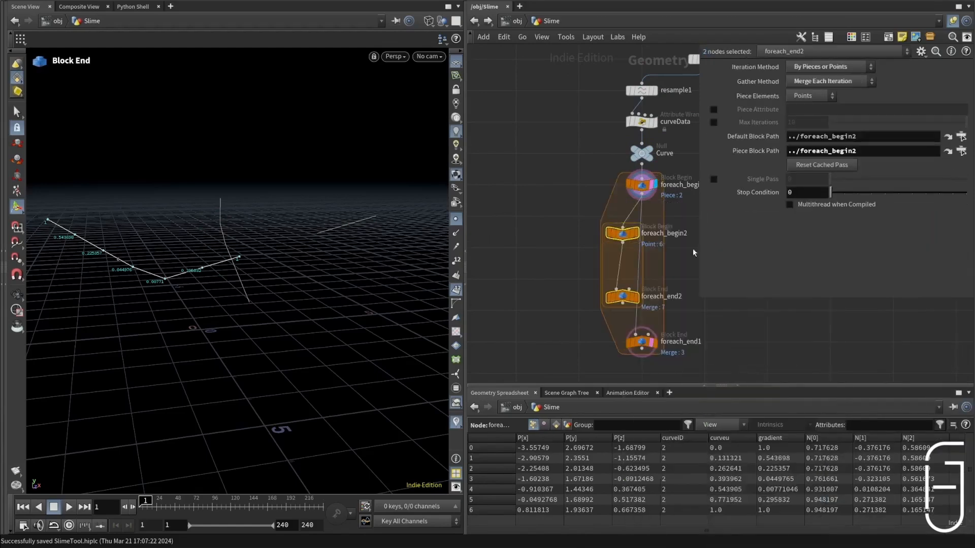
{"action": "left_click_drag", "start_coordinate": [631, 236], "coordinate": [596, 220]}
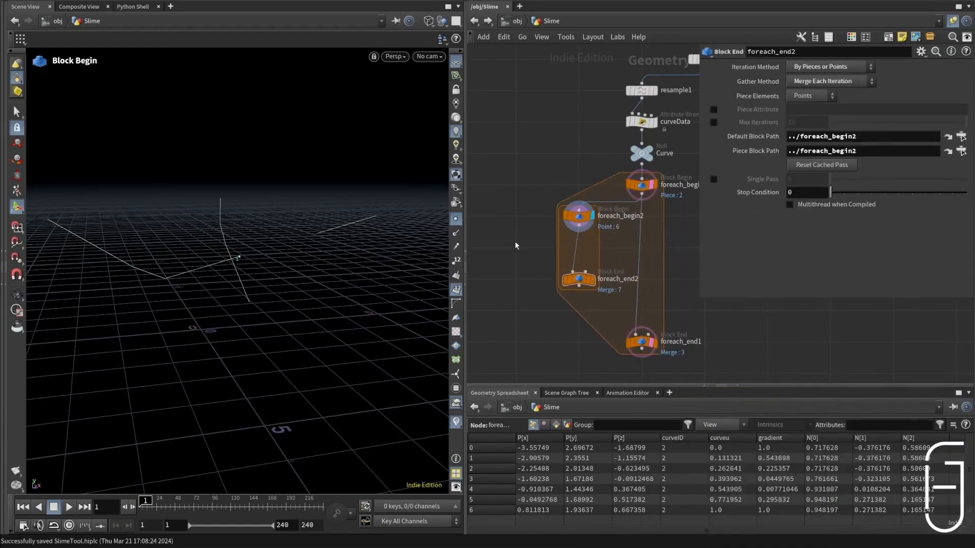
Step: Add a Copy to Points node and a Circle node beside the For-Each Point loop
{"action": "key", "text": "Tab"}
{"action": "type", "text": "copto"}
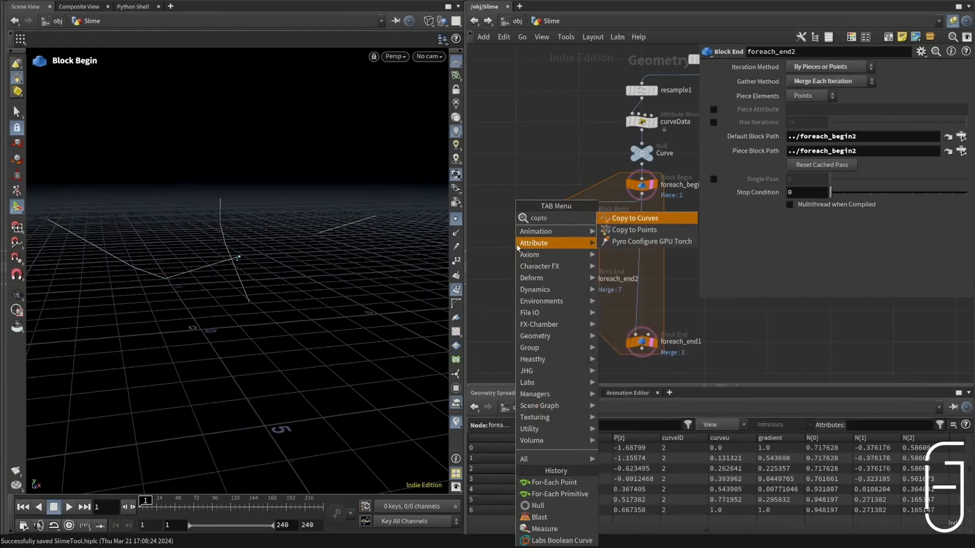
{"action": "left_click", "coordinate": [670, 231]}
{"action": "left_click", "coordinate": [542, 257]}
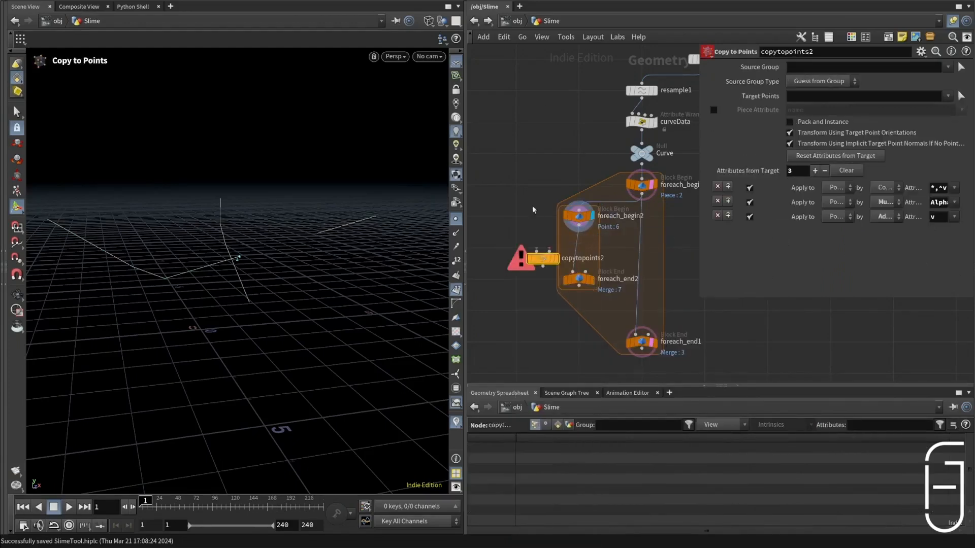
{"action": "key", "text": "Tab"}
{"action": "type", "text": "cir"}
{"action": "key", "text": "Return"}
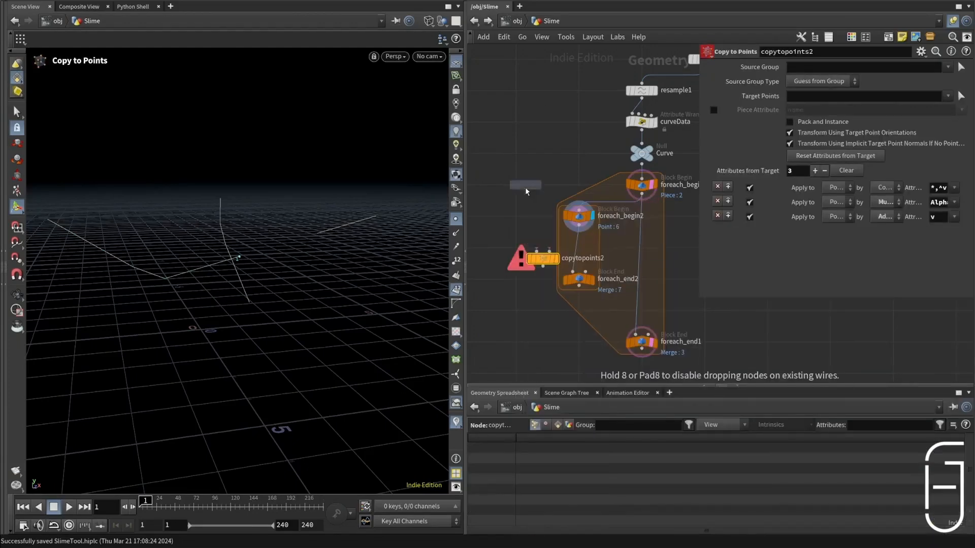
{"action": "left_click", "coordinate": [520, 183]}
Step: Wire circle2 and foreach_begin2 into copytopoints2, feed it into foreach_end2, and display the copied circles with the foreach_begin1 curve
{"action": "left_click_drag", "start_coordinate": [516, 189], "coordinate": [536, 250]}
{"action": "left_click", "coordinate": [557, 259]}
{"action": "left_click_drag", "start_coordinate": [579, 225], "coordinate": [573, 272]}
{"action": "left_click", "coordinate": [592, 279]}
{"action": "left_click_drag", "start_coordinate": [252, 188], "coordinate": [309, 214], "text": "alt"}
{"action": "left_click", "coordinate": [655, 184]}
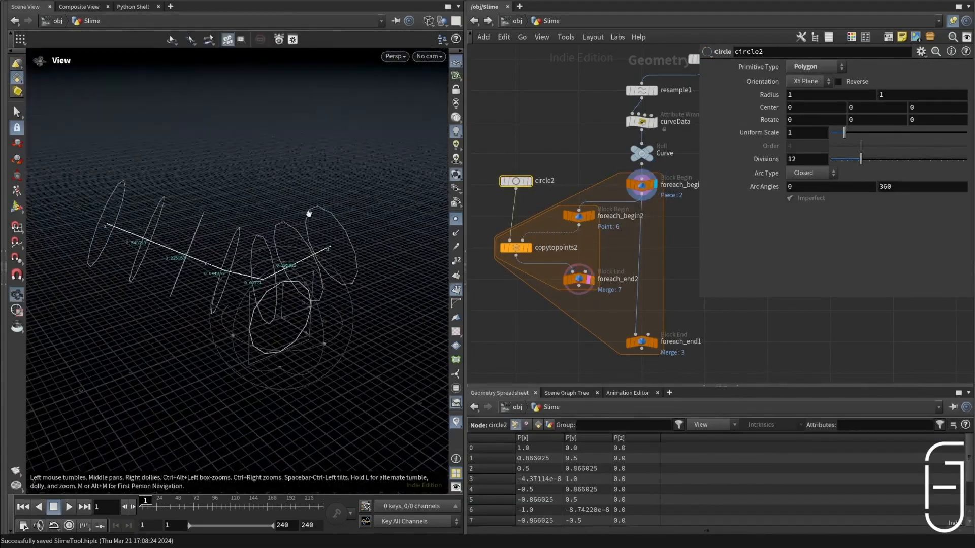
{"action": "key", "text": "Return"}
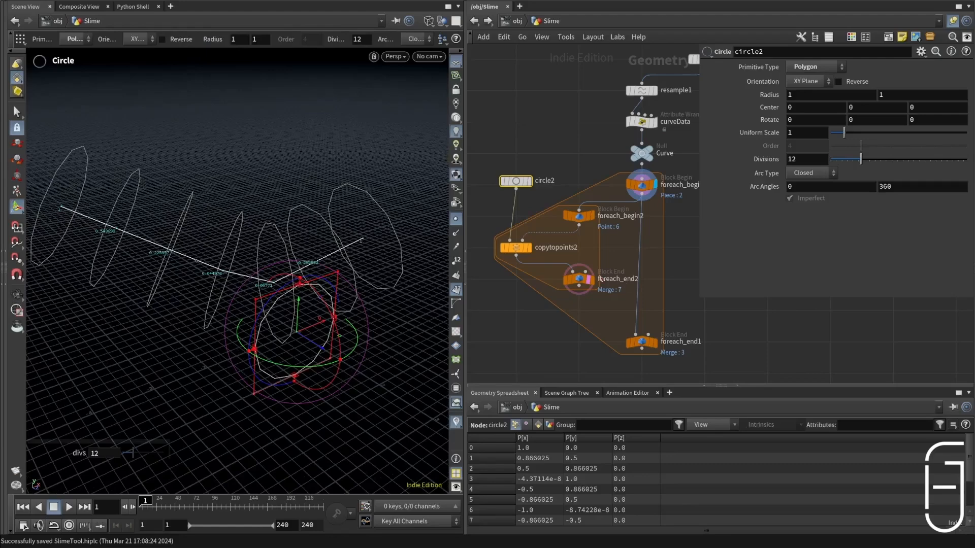
Step: Insert a Scatter node between circle2 and copytopoints2 and display its scattered points
{"action": "key", "text": "Tab"}
{"action": "type", "text": "scat"}
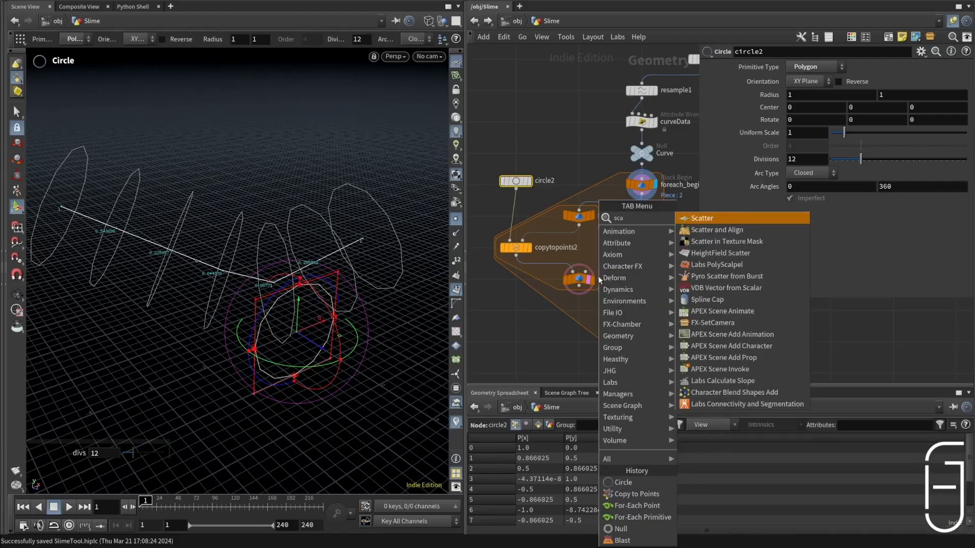
{"action": "key", "text": "Return"}
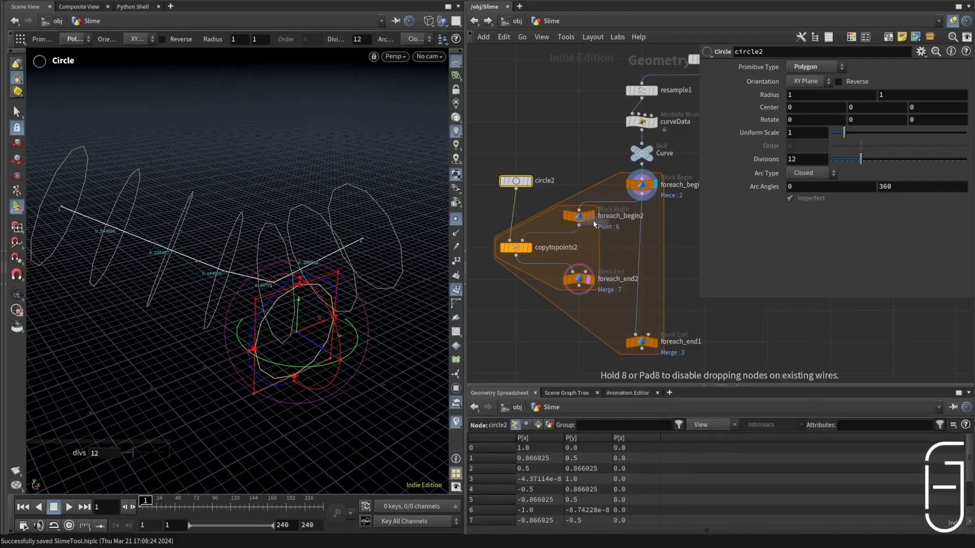
{"action": "left_click", "coordinate": [531, 205]}
{"action": "left_click_drag", "start_coordinate": [516, 189], "coordinate": [508, 241]}
{"action": "left_click_drag", "start_coordinate": [531, 206], "coordinate": [516, 217]}
{"action": "left_click", "coordinate": [527, 218]}
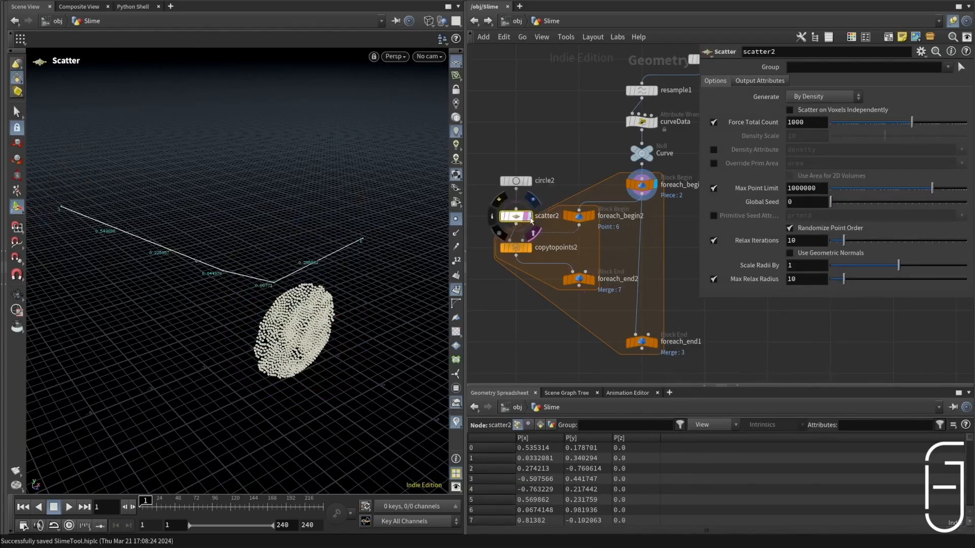
{"action": "left_click", "coordinate": [531, 217]}
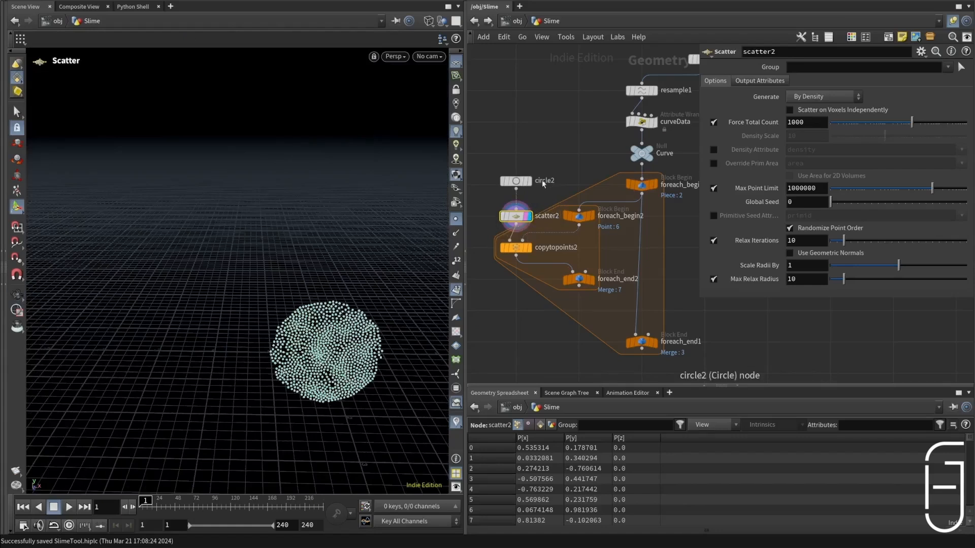
Step: Set scatter2's Force Total Count to 8 and display the foreach_end2 result
{"action": "left_click", "coordinate": [529, 181]}
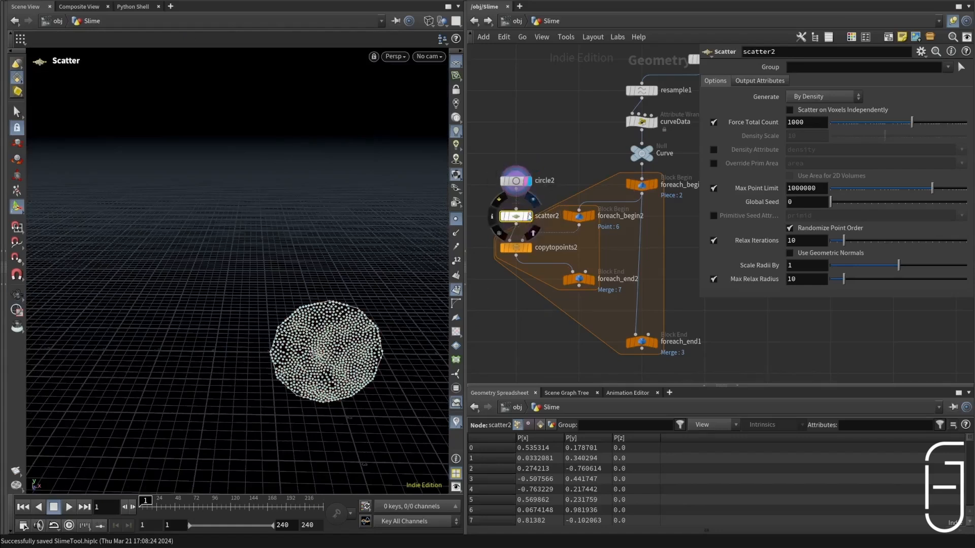
{"action": "left_click", "coordinate": [530, 217]}
{"action": "left_click_drag", "start_coordinate": [871, 121], "coordinate": [855, 122]}
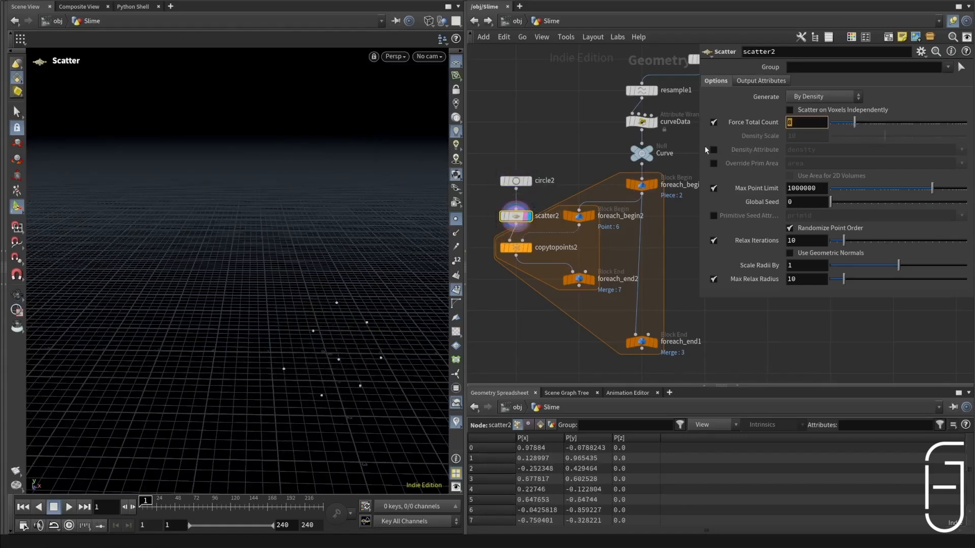
{"action": "left_click", "coordinate": [591, 279]}
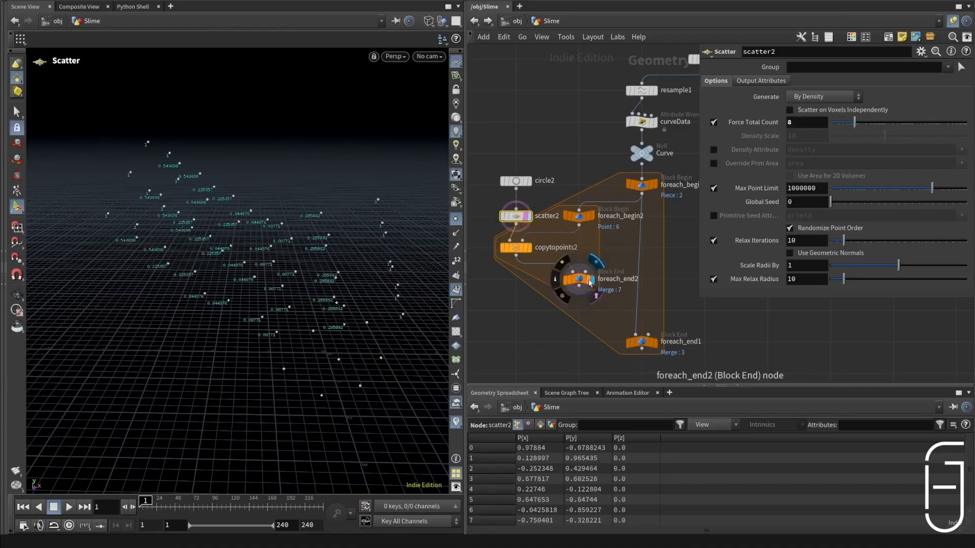
{"action": "left_click_drag", "start_coordinate": [332, 266], "coordinate": [255, 264], "text": "alt"}
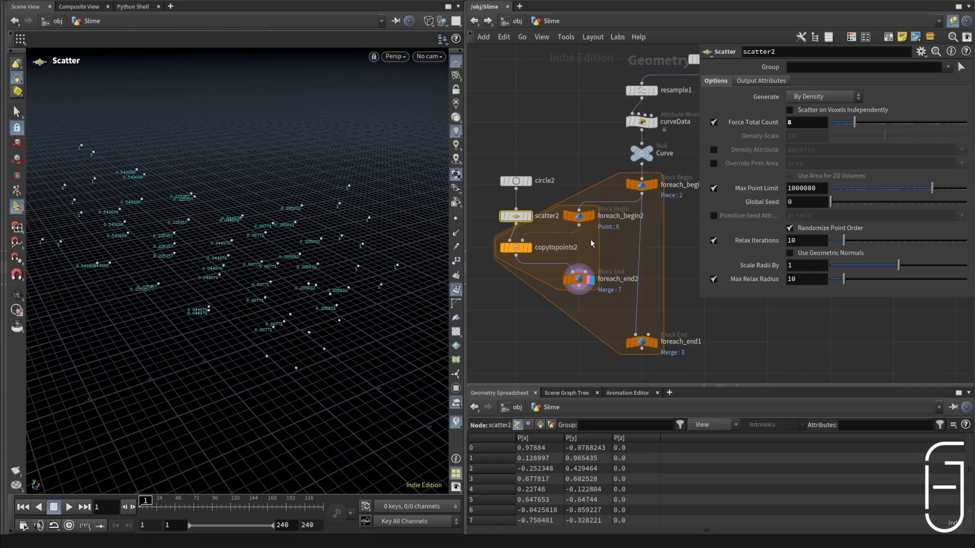
Step: Align foreach_end2 beneath copytopoints2, move circle2 and scatter2 higher in the network, and save the scene
{"action": "left_click_drag", "start_coordinate": [578, 279], "coordinate": [516, 279]}
{"action": "left_click_drag", "start_coordinate": [515, 198], "coordinate": [512, 216]}
{"action": "left_click_drag", "start_coordinate": [515, 216], "coordinate": [515, 185]}
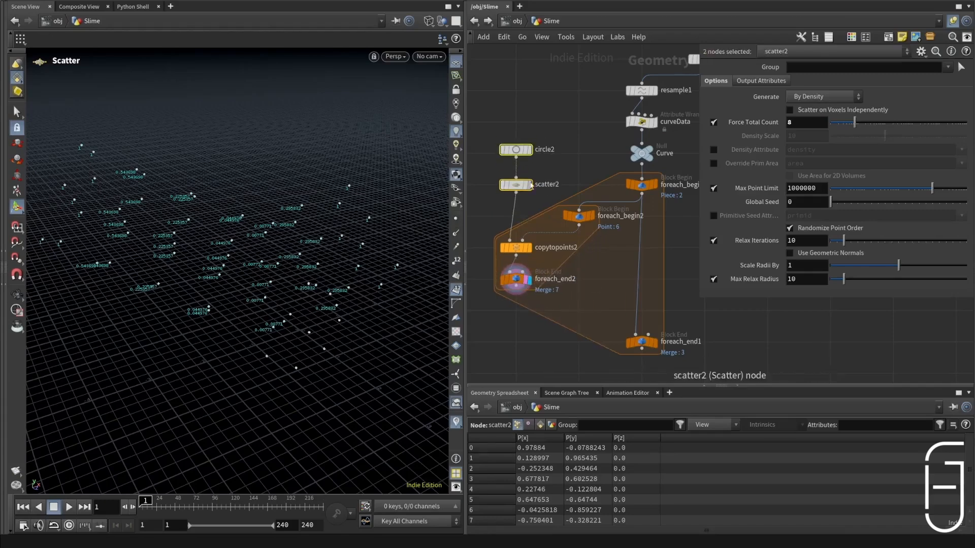
{"action": "left_click", "coordinate": [529, 185]}
{"action": "key", "text": "ctrl+s"}
Step: Add a spare input to scatter2 and reference foreach_begin2 in it
{"action": "left_click", "coordinate": [923, 54]}
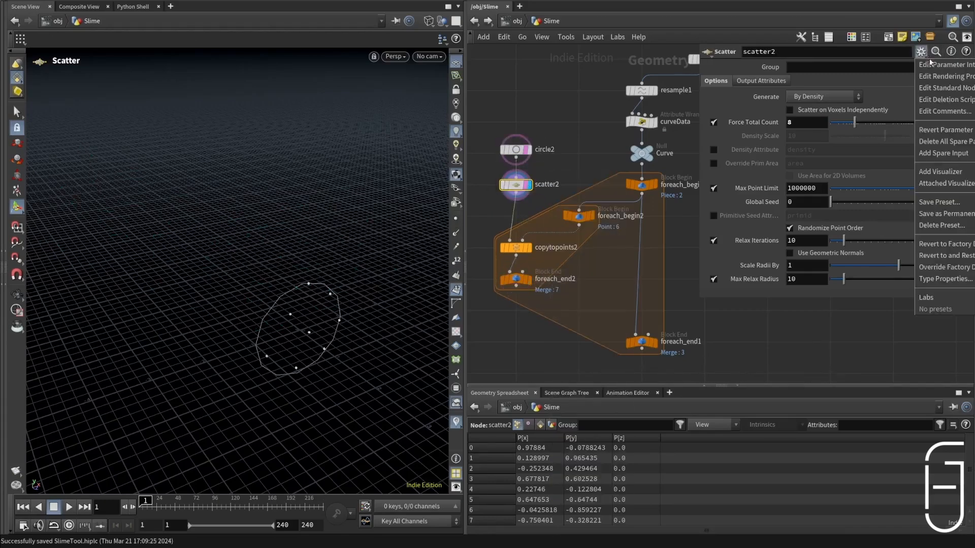
{"action": "left_click", "coordinate": [963, 156]}
{"action": "scroll", "coordinate": [873, 162], "scroll_direction": "down", "scroll_amount": 2}
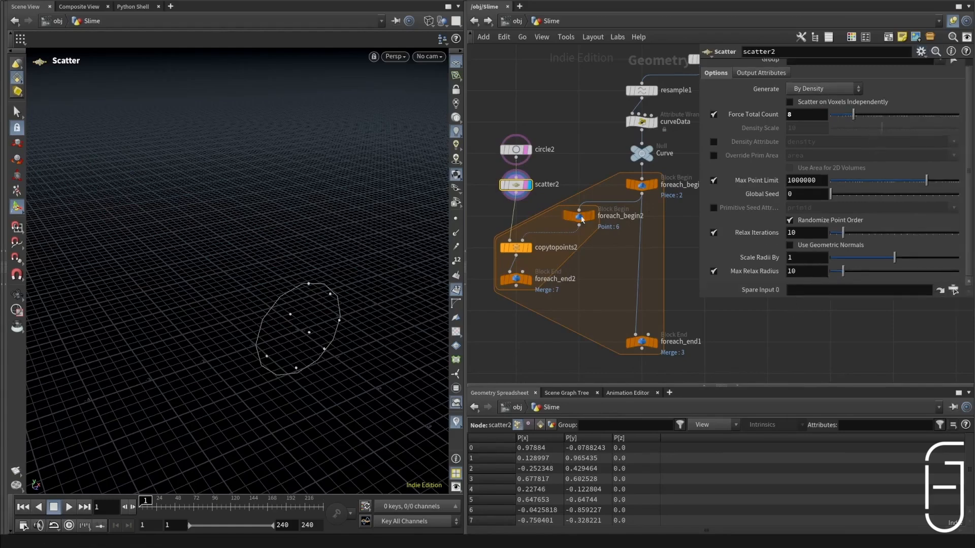
{"action": "left_click_drag", "start_coordinate": [582, 219], "coordinate": [809, 292]}
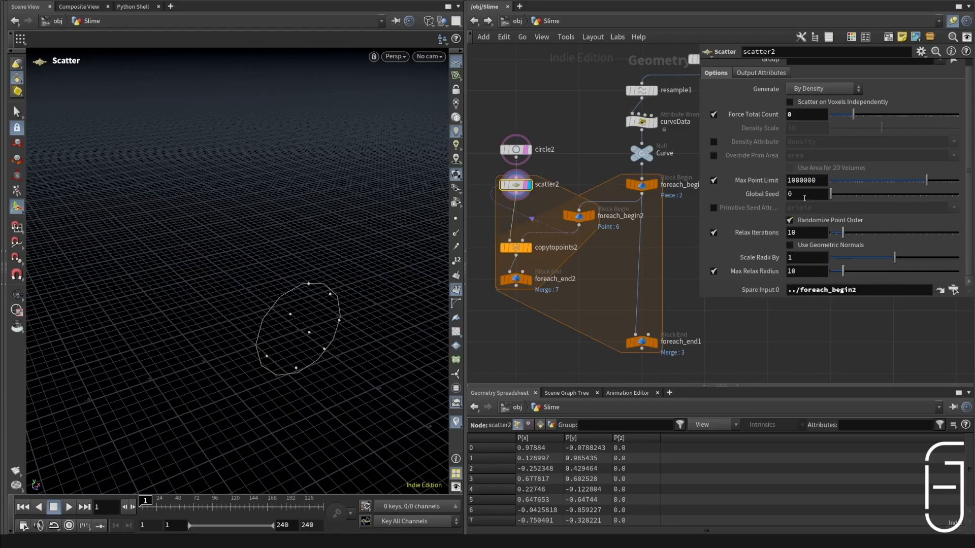
Step: Set scatter2's Global Seed to the expression point(-1, 0, 'P', 0)
{"action": "type", "text": "point"}
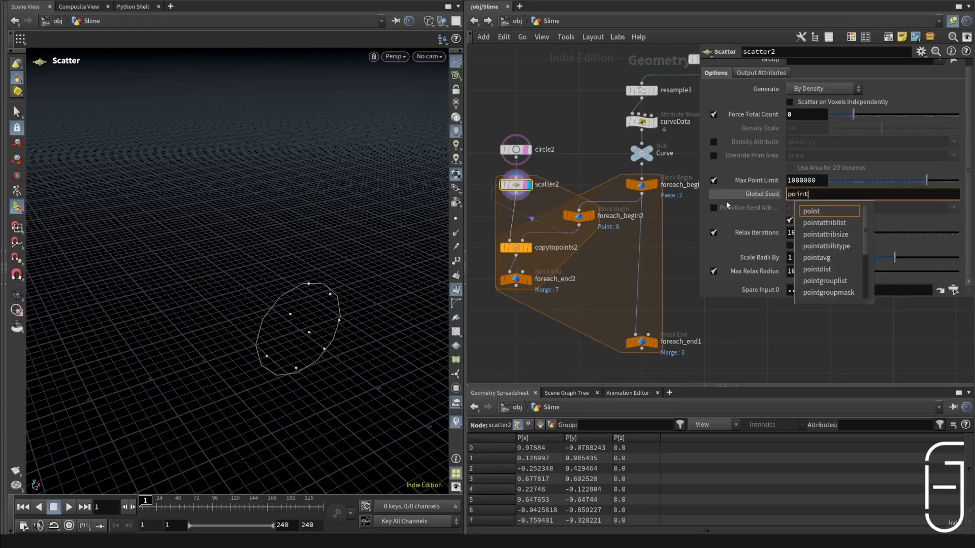
{"action": "type", "text": "(-1"}
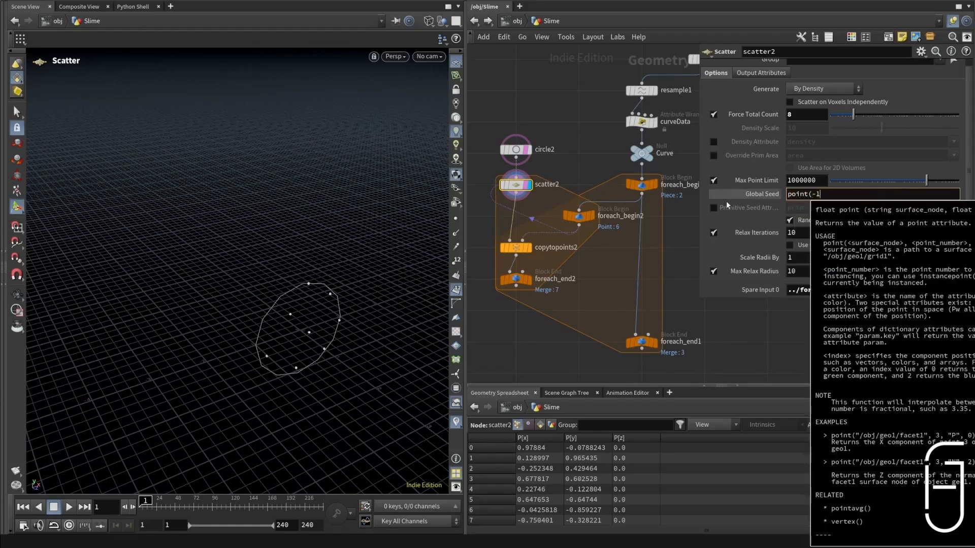
{"action": "type", "text": ", 0, 'P'"}
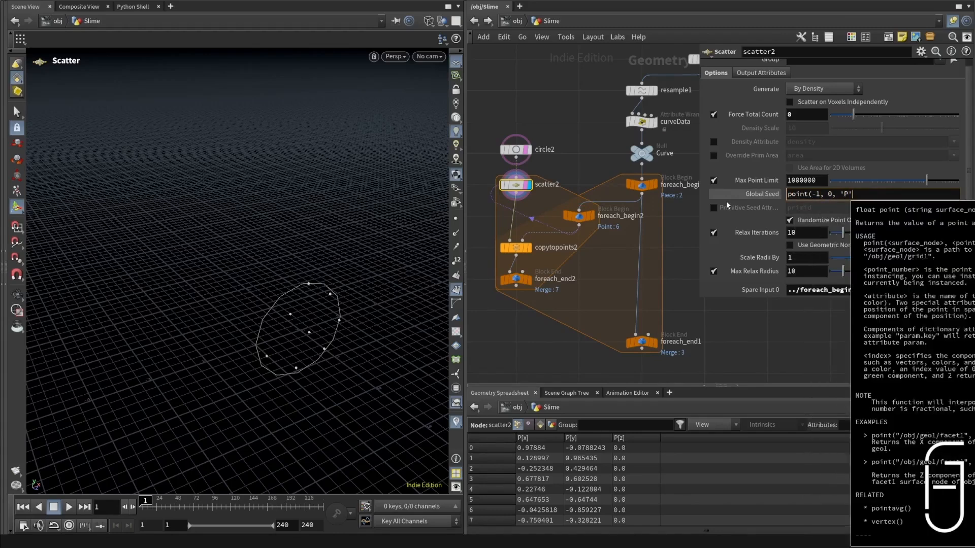
{"action": "type", "text": ", 0)"}
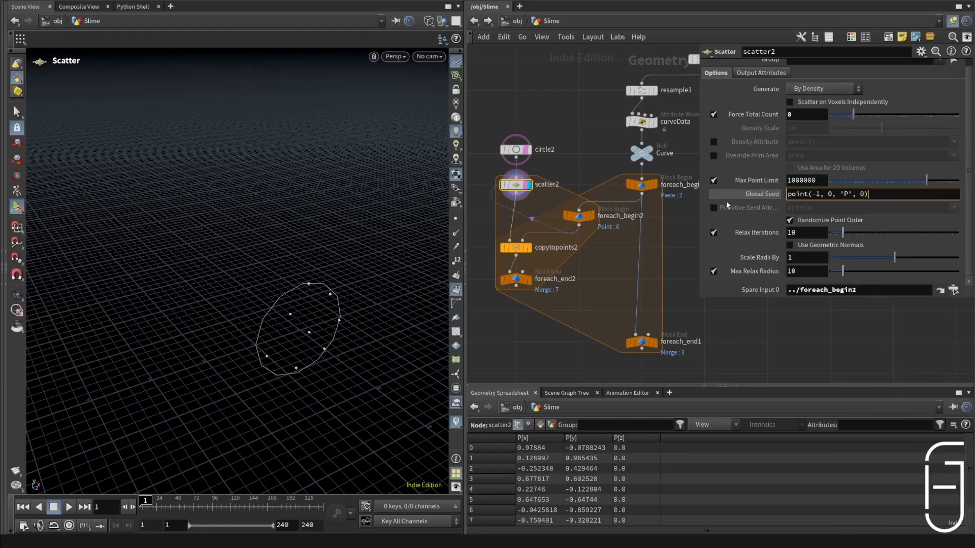
{"action": "key", "text": "Return"}
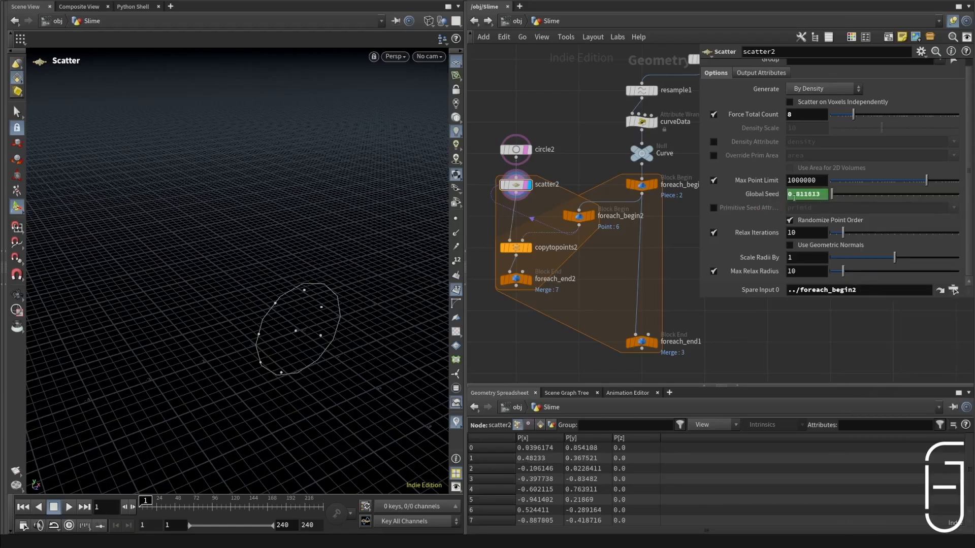
Step: Extend scatter2's Global Seed expression with +point(-1, 0, 'P', 1) and a matching term for the third P component
{"action": "left_click", "coordinate": [579, 216]}
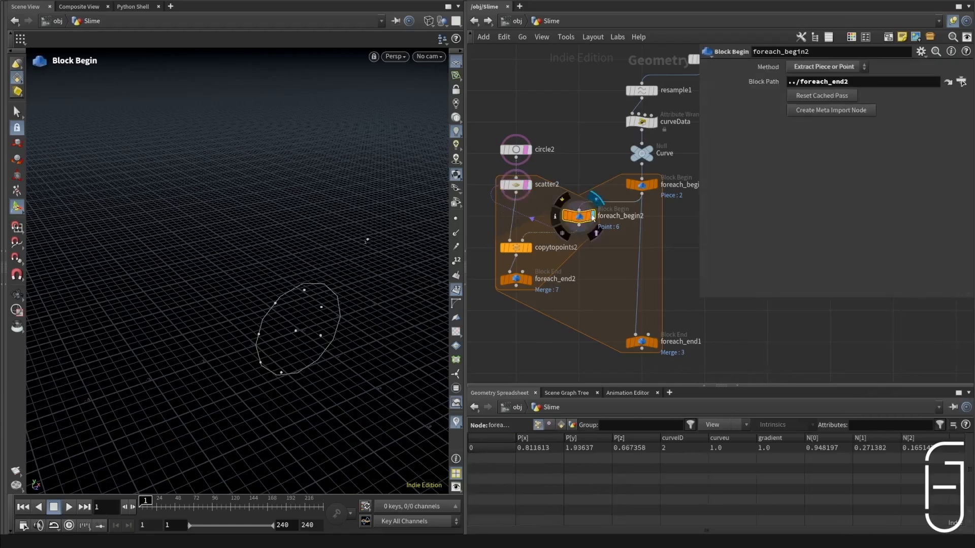
{"action": "left_click", "coordinate": [516, 185]}
{"action": "left_click", "coordinate": [880, 192]}
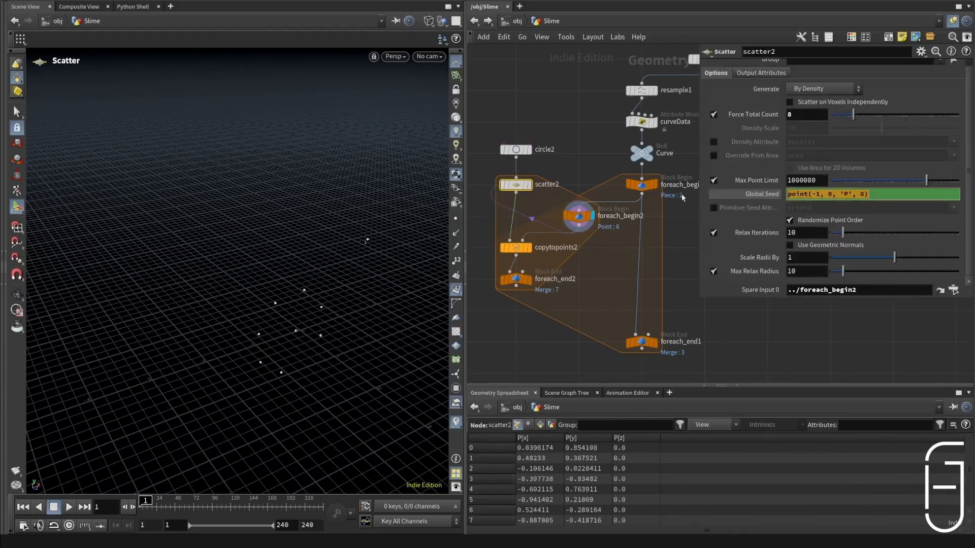
{"action": "left_click", "coordinate": [921, 194]}
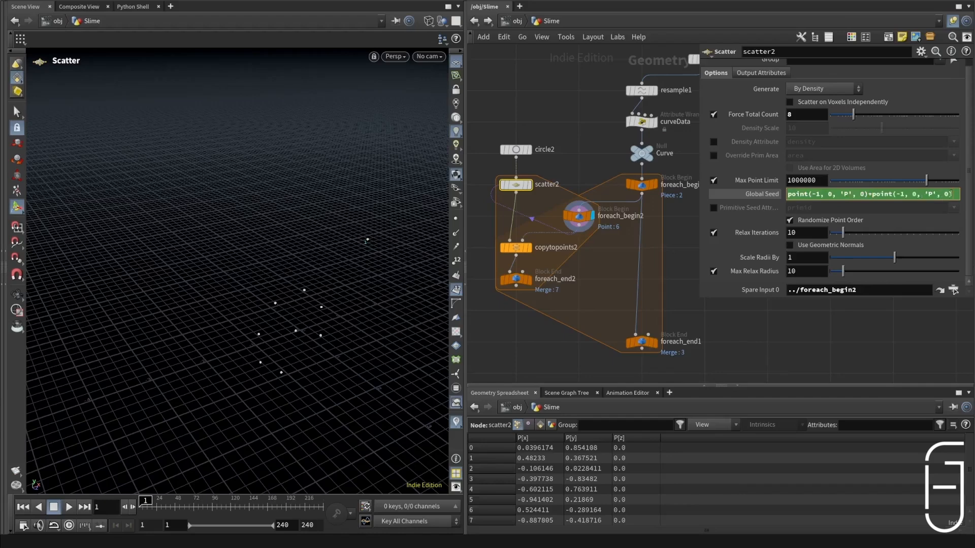
{"action": "type", "text": "+point(-1, 0, 'P', 1)"}
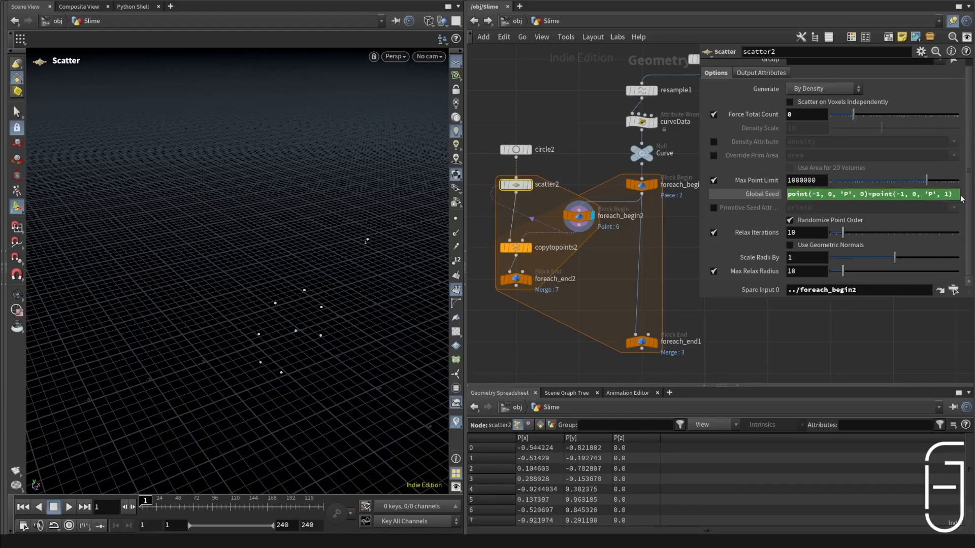
{"action": "type", "text": "+"}
{"action": "key", "text": "ctrl+v"}
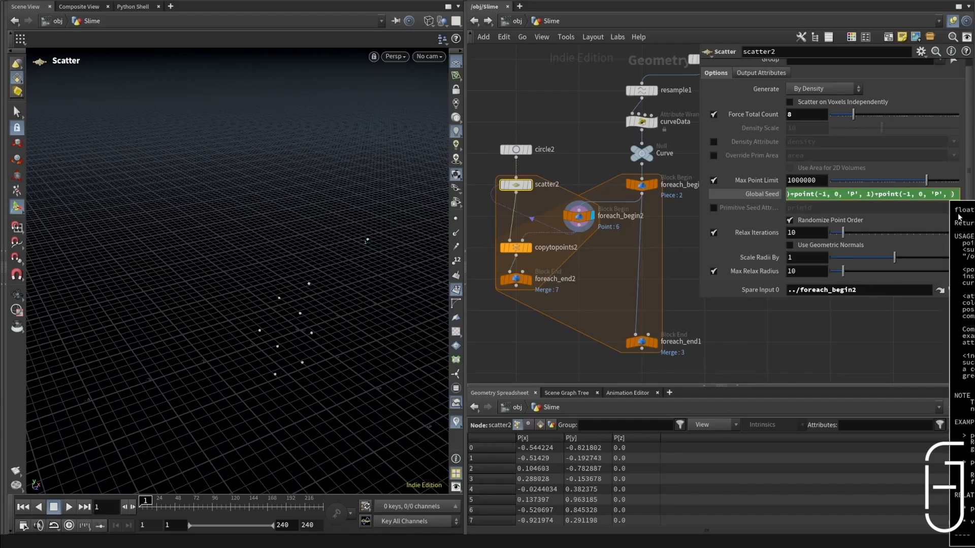
{"action": "key", "text": "Return"}
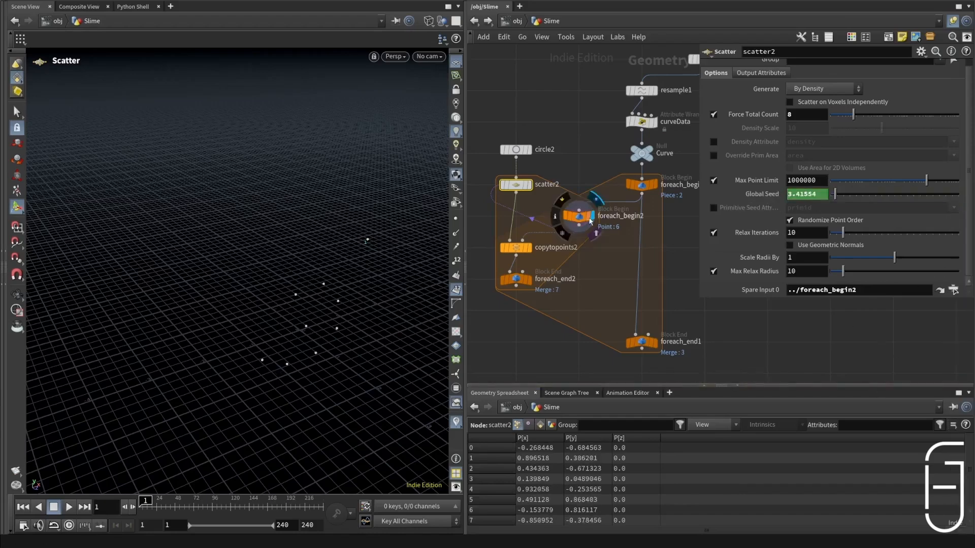
Step: Save the scene and display foreach_begin2, copytopoints2 and foreach_end2 in turn to inspect the varied scatter
{"action": "left_click", "coordinate": [591, 221]}
{"action": "key", "text": "ctrl+s"}
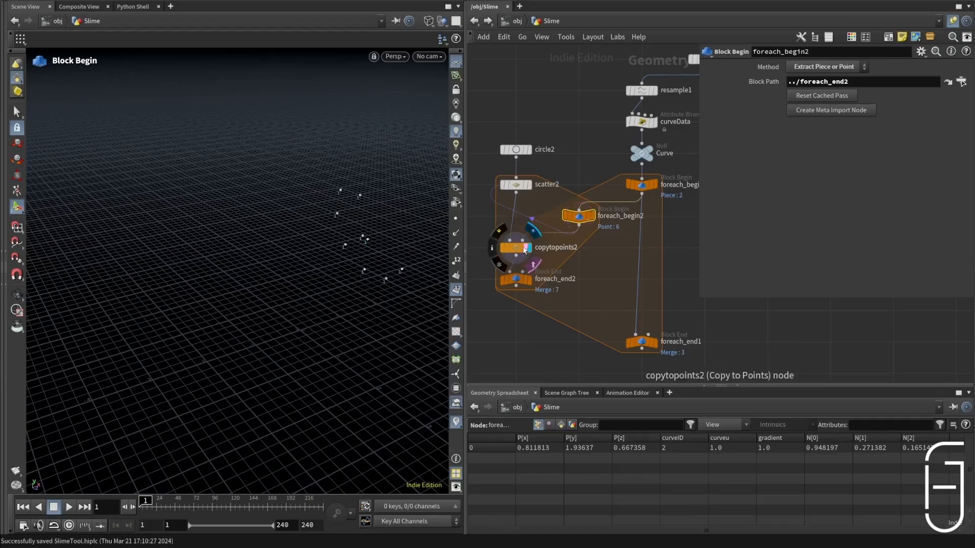
{"action": "left_click", "coordinate": [525, 250]}
{"action": "left_click", "coordinate": [529, 280]}
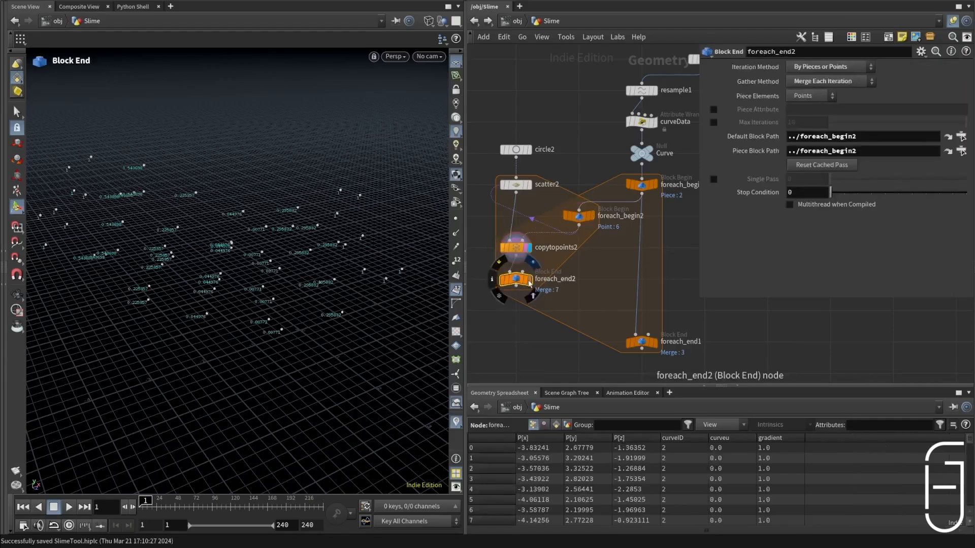
{"action": "left_click_drag", "start_coordinate": [309, 282], "coordinate": [227, 249], "text": "alt"}
Step: Rename foreach_begin2 as curvePts_begin
{"action": "left_click", "coordinate": [622, 216]}
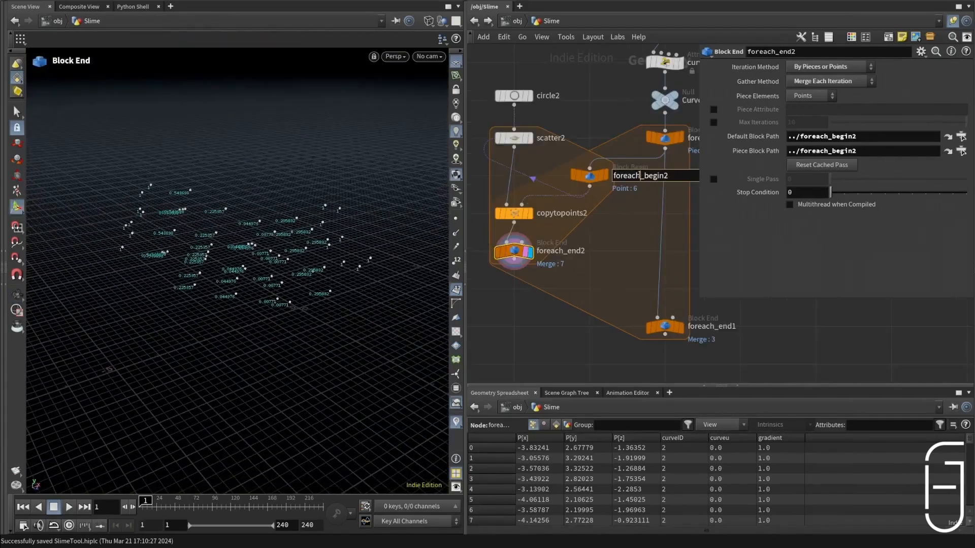
{"action": "left_click_drag", "start_coordinate": [641, 175], "coordinate": [561, 176]}
{"action": "type", "text": "curvePts"}
{"action": "key", "text": "Return"}
Step: Rename foreach_end2 as curvePts_end
{"action": "double_click", "coordinate": [548, 251]}
{"action": "key", "text": "BackSpace"}
{"action": "type", "text": "curv"}
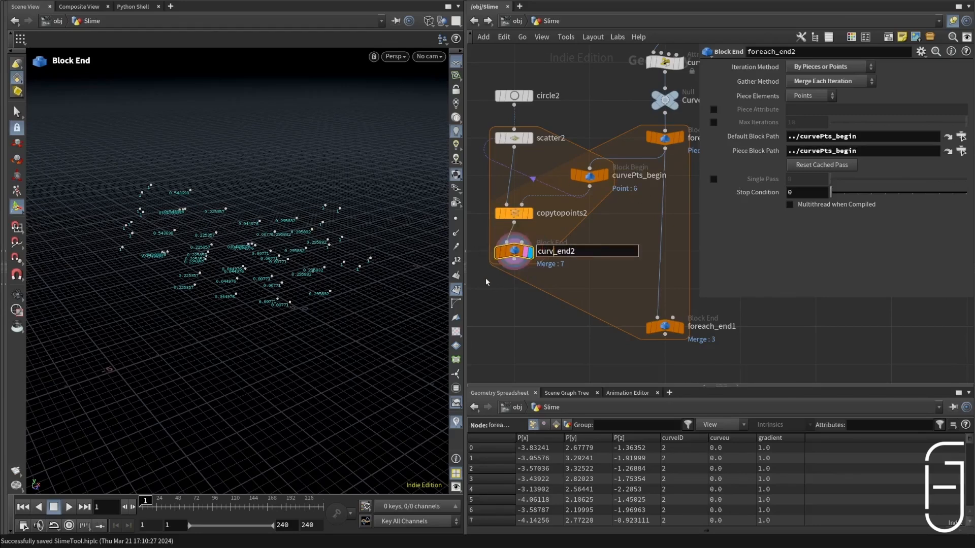
{"action": "type", "text": "ePts"}
{"action": "left_click", "coordinate": [609, 256]}
{"action": "key", "text": "BackSpace"}
{"action": "key", "text": "Return"}
Step: Rename foreach_begin1 on the main wire as sLine_begin
{"action": "scroll", "coordinate": [645, 178], "scroll_direction": "down", "scroll_amount": 3}
{"action": "middle_click_drag", "start_coordinate": [650, 161], "coordinate": [584, 175]}
{"action": "scroll", "coordinate": [588, 174], "scroll_direction": "up", "scroll_amount": 3}
{"action": "left_click", "coordinate": [643, 168]}
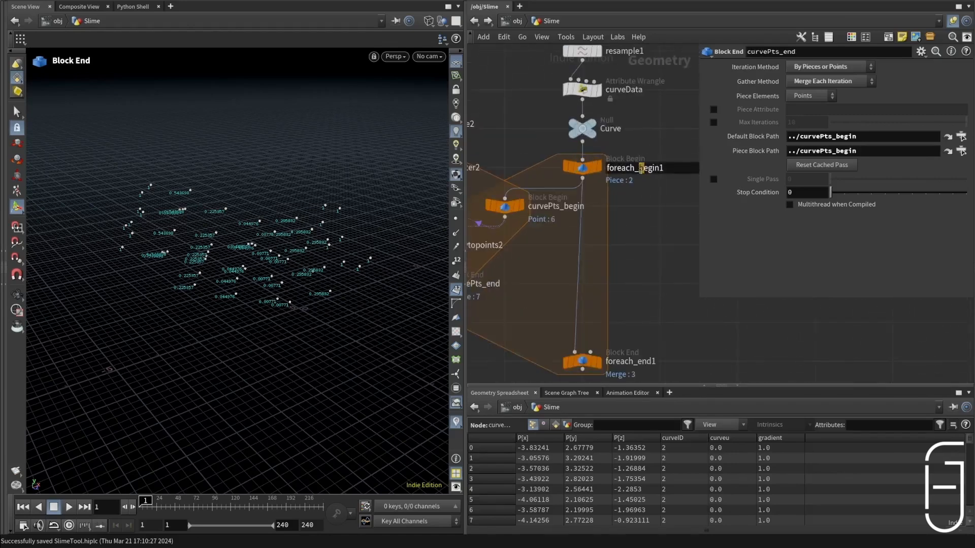
{"action": "key", "text": "BackSpace"}
{"action": "key", "text": "BackSpace"}
{"action": "key", "text": "BackSpace"}
{"action": "key", "text": "BackSpace"}
{"action": "key", "text": "BackSpace"}
{"action": "key", "text": "BackSpace"}
{"action": "key", "text": "BackSpace"}
{"action": "type", "text": "sLine"}
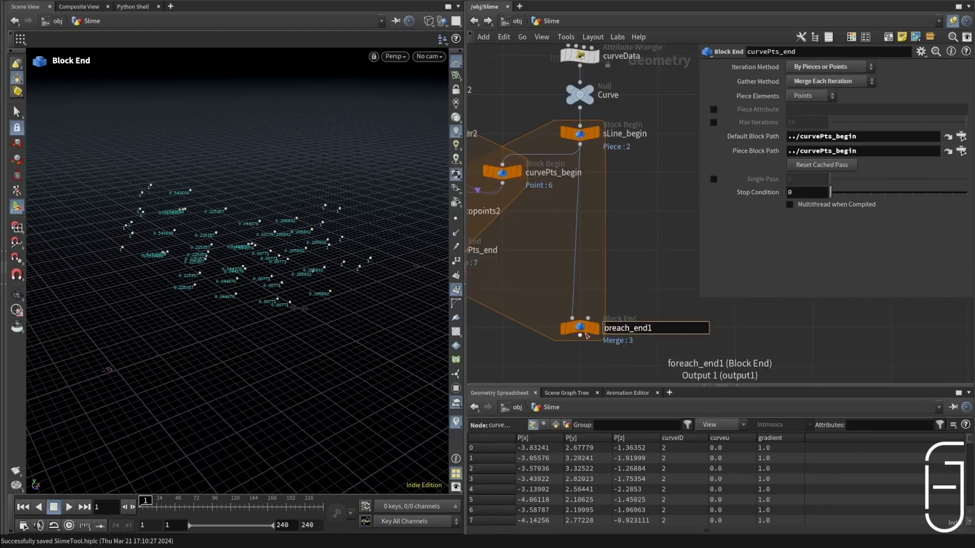
Step: Rename foreach_end1 as sLine_end
{"action": "key", "text": "BackSpace"}
{"action": "key", "text": "BackSpace"}
{"action": "key", "text": "BackSpace"}
{"action": "key", "text": "BackSpace"}
{"action": "key", "text": "BackSpace"}
{"action": "key", "text": "BackSpace"}
{"action": "key", "text": "BackSpace"}
{"action": "type", "text": "sLine"}
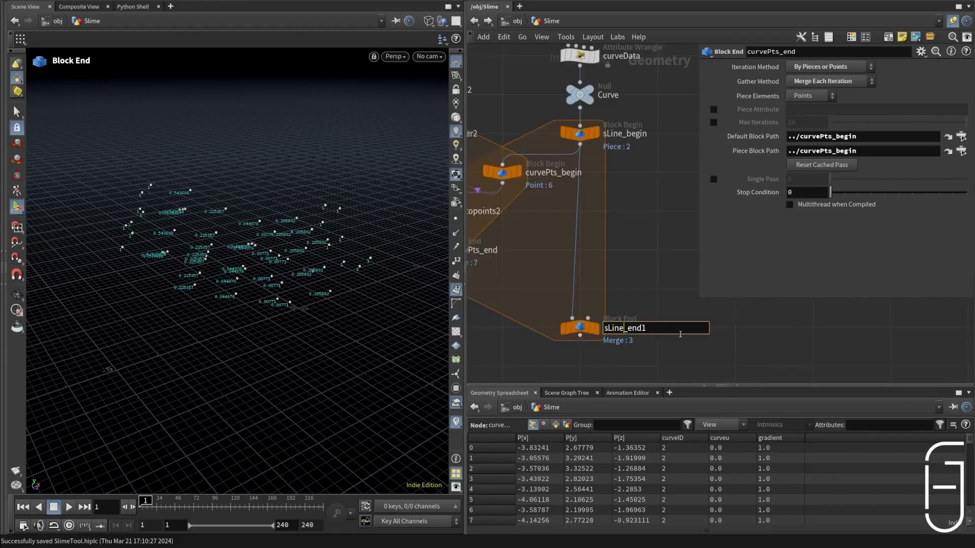
{"action": "key", "text": "End"}
{"action": "key", "text": "BackSpace"}
{"action": "key", "text": "Return"}
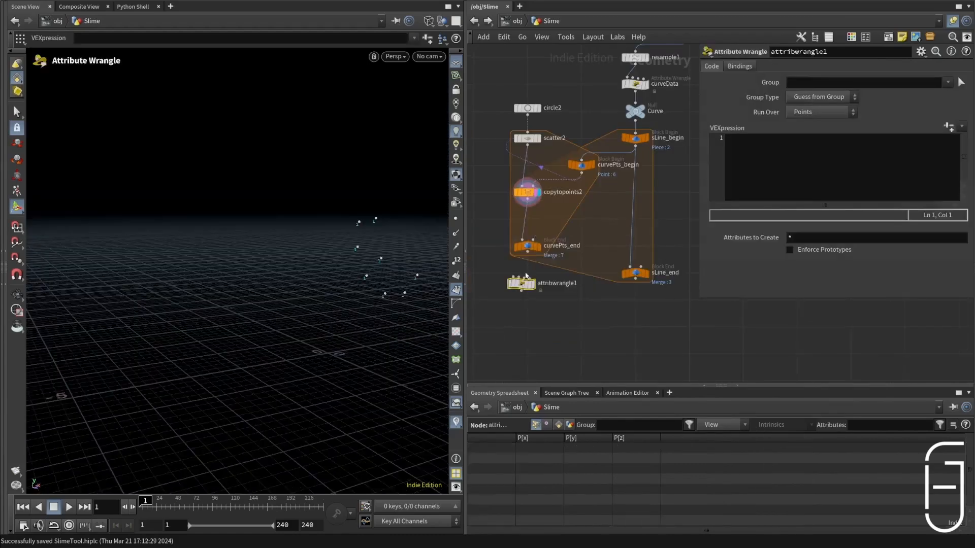
{"action": "left_click_drag", "start_coordinate": [526, 276], "coordinate": [537, 226]}
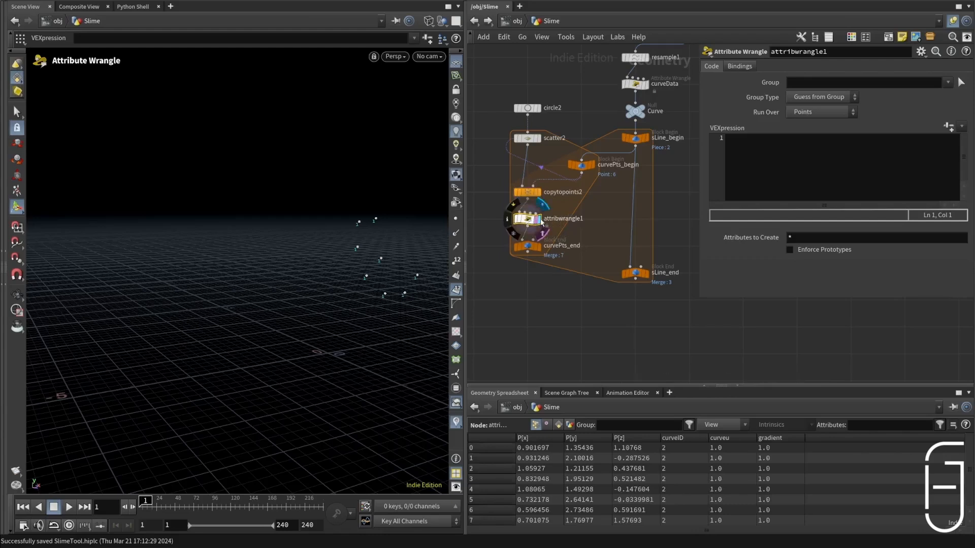
{"action": "left_click", "coordinate": [786, 177]}
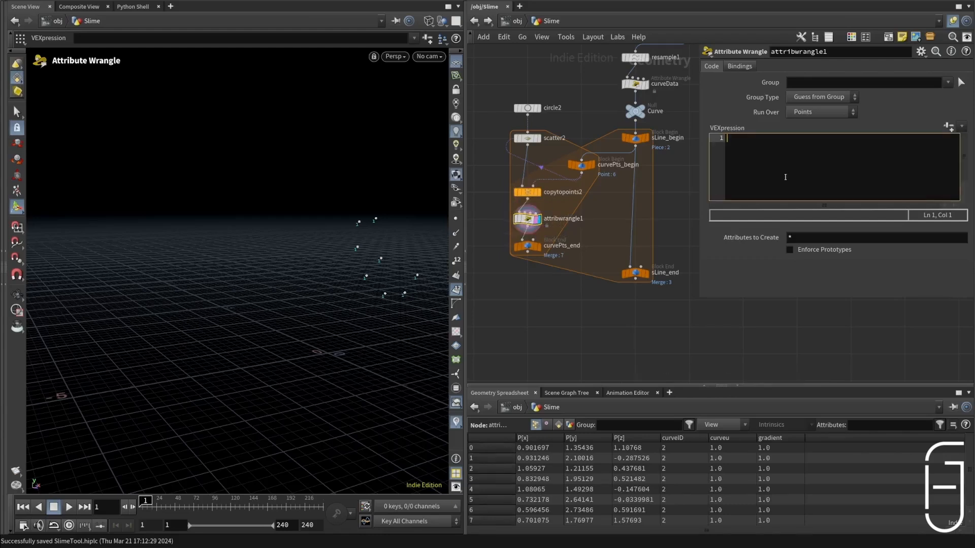
{"action": "type", "text": "i@id = @ptnum;"}
{"action": "left_click", "coordinate": [733, 317]}
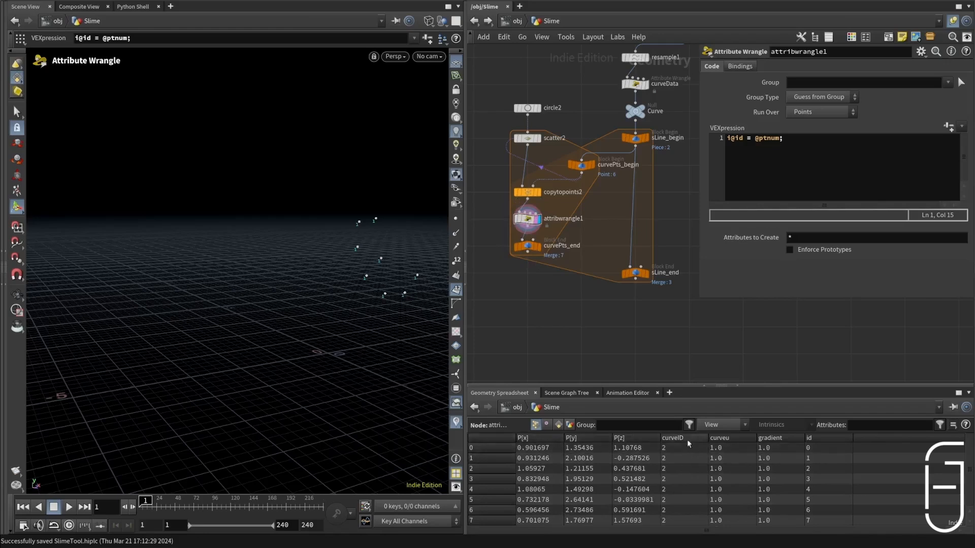
Step: Display curvePts_end and examine the id attribute across its points in the geometry spreadsheet
{"action": "scroll", "coordinate": [535, 251], "scroll_direction": "up", "scroll_amount": 3}
{"action": "left_click", "coordinate": [535, 251]}
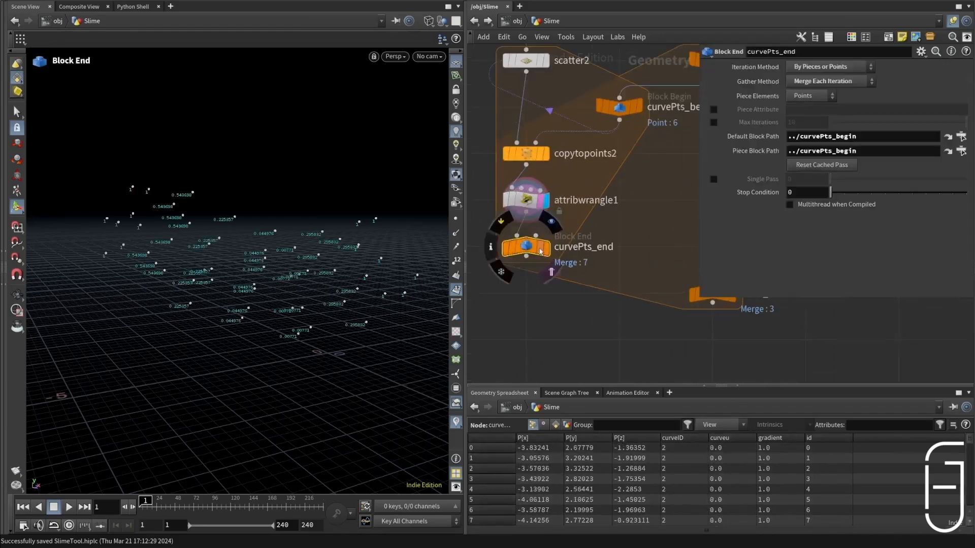
{"action": "scroll", "coordinate": [779, 462], "scroll_direction": "down", "scroll_amount": 10}
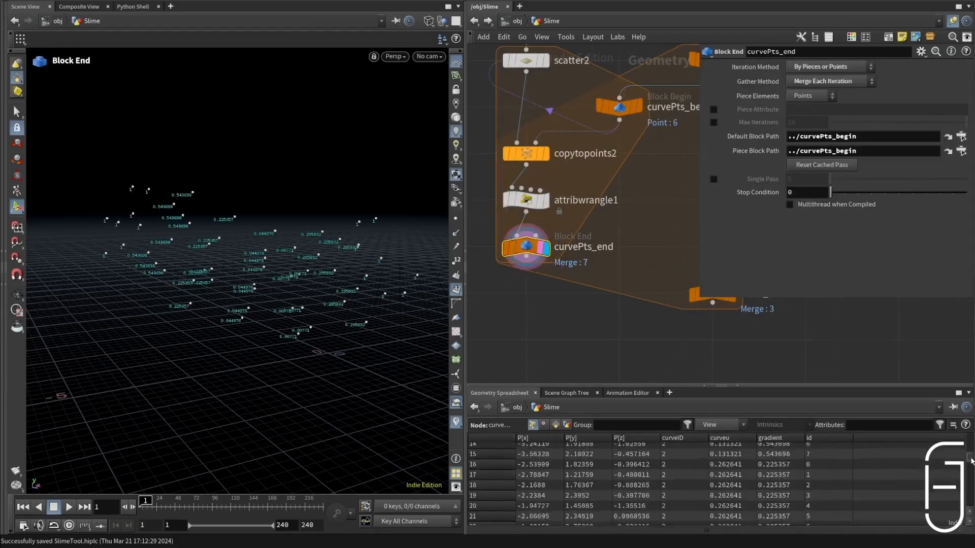
{"action": "left_click_drag", "start_coordinate": [970, 488], "coordinate": [973, 433]}
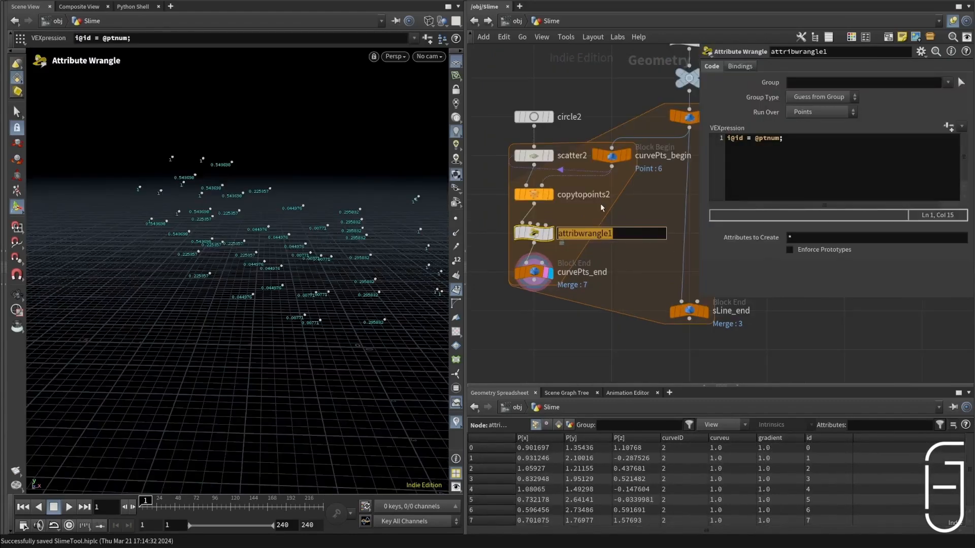
Step: Rename attribwrangle1 as createId
{"action": "type", "text": "crea"}
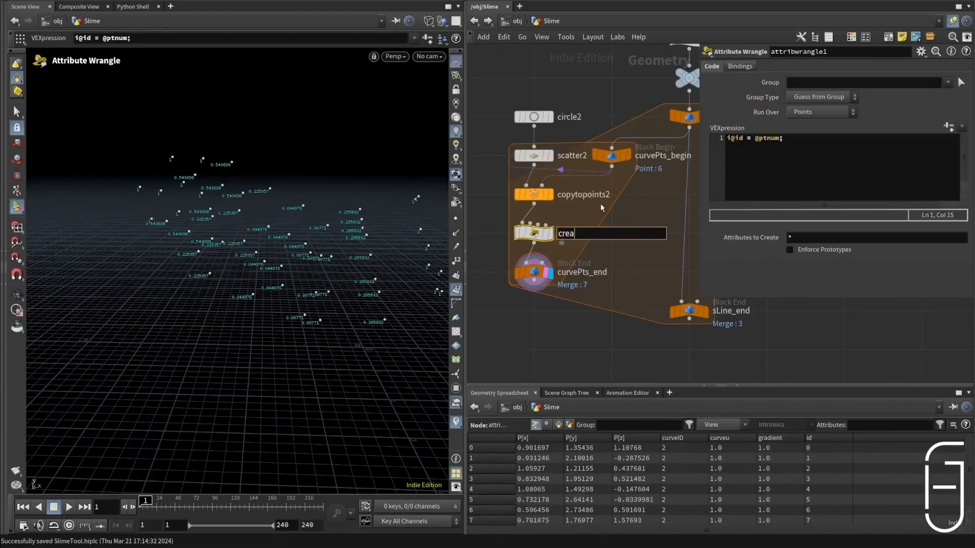
{"action": "type", "text": "teID"}
{"action": "key", "text": "Return"}
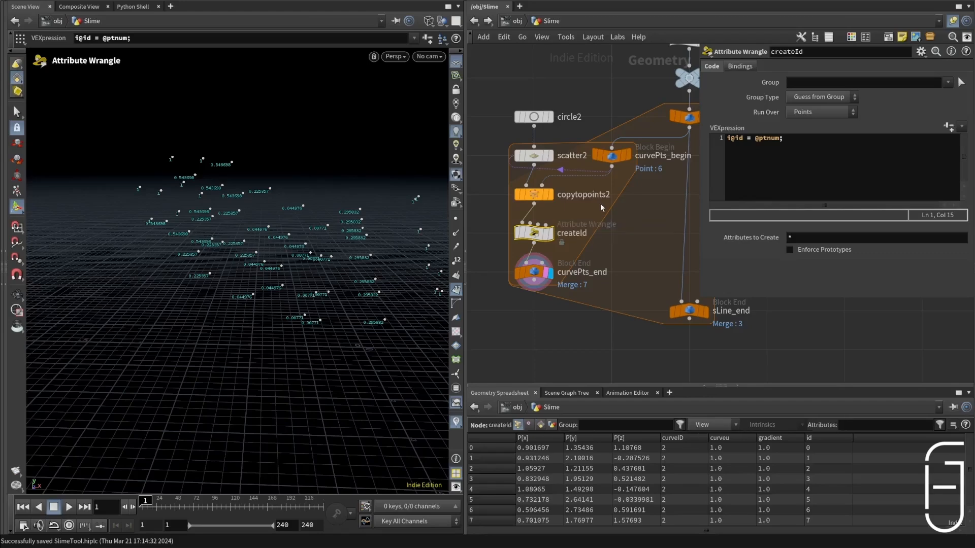
Step: Place an Add node directly after curvePts_end, before the sLine_end block
{"action": "left_click", "coordinate": [539, 294]}
{"action": "key", "text": "Tab"}
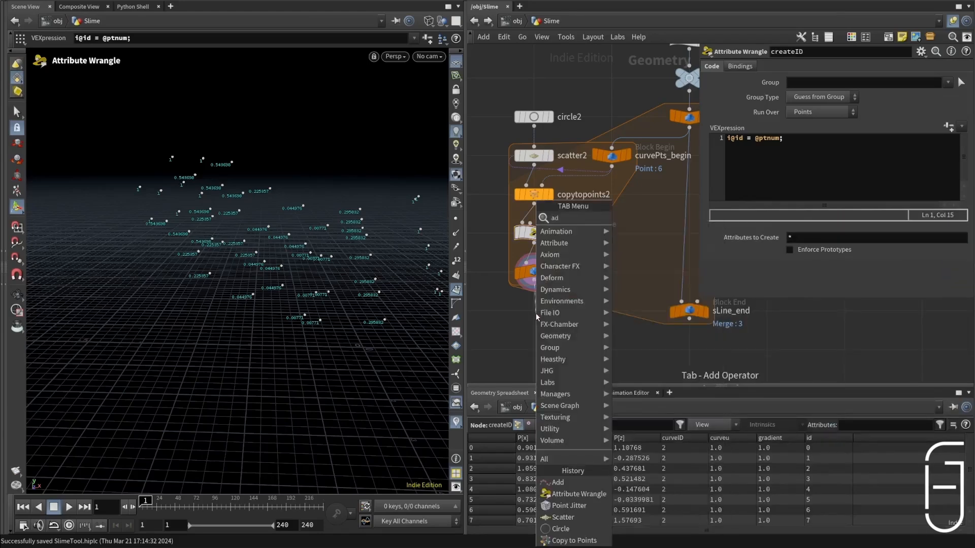
{"action": "type", "text": "add"}
{"action": "key", "text": "Return"}
{"action": "left_click", "coordinate": [534, 311]}
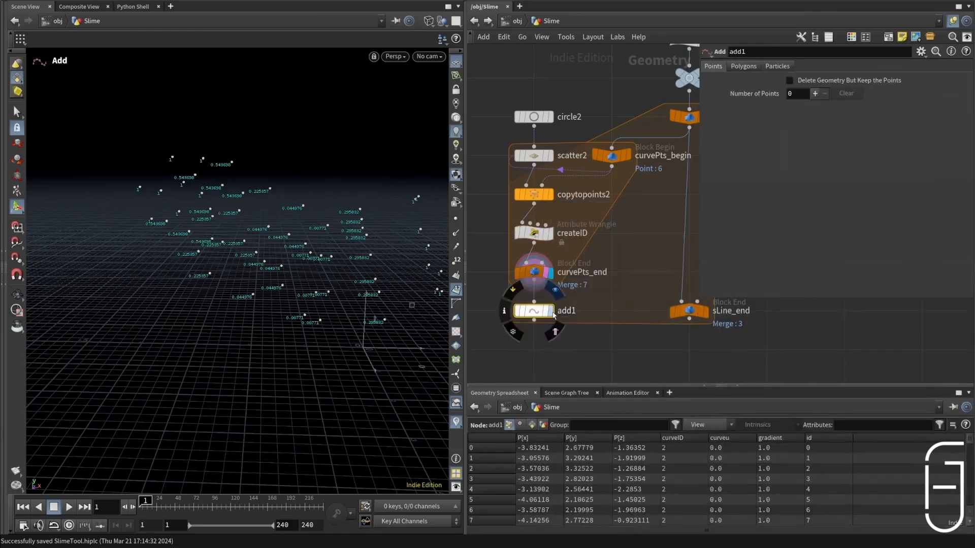
Step: Make the Add node generate polygons by group, using By Attribute with the attribute name id, and display it
{"action": "left_click", "coordinate": [754, 68]}
{"action": "left_click", "coordinate": [782, 97]}
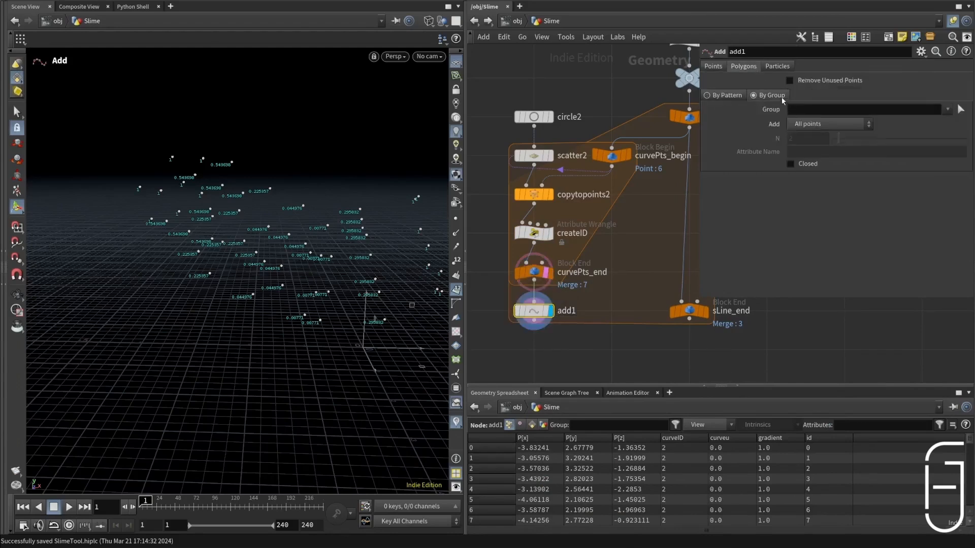
{"action": "left_click", "coordinate": [856, 125]}
{"action": "left_click", "coordinate": [832, 183]}
{"action": "left_click", "coordinate": [850, 152]}
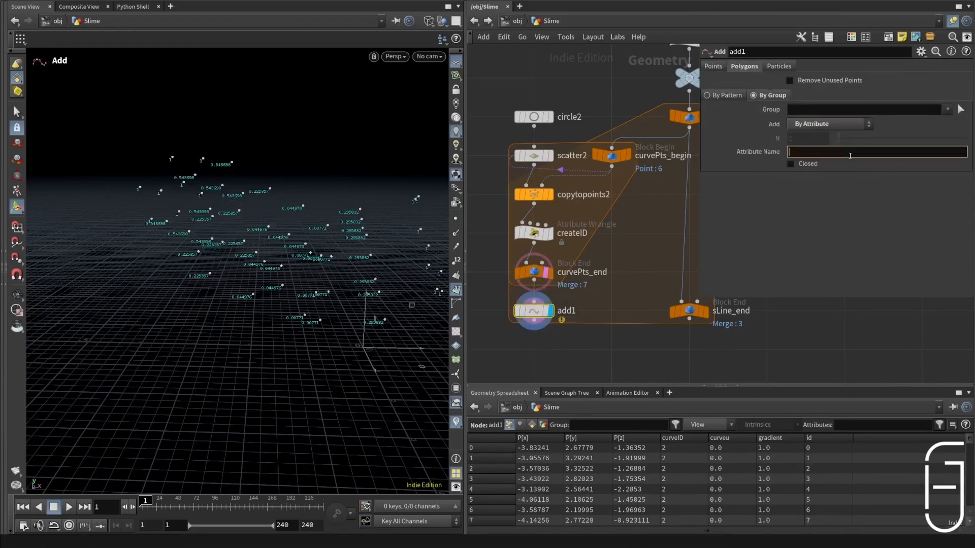
{"action": "type", "text": "id"}
{"action": "key", "text": "Return"}
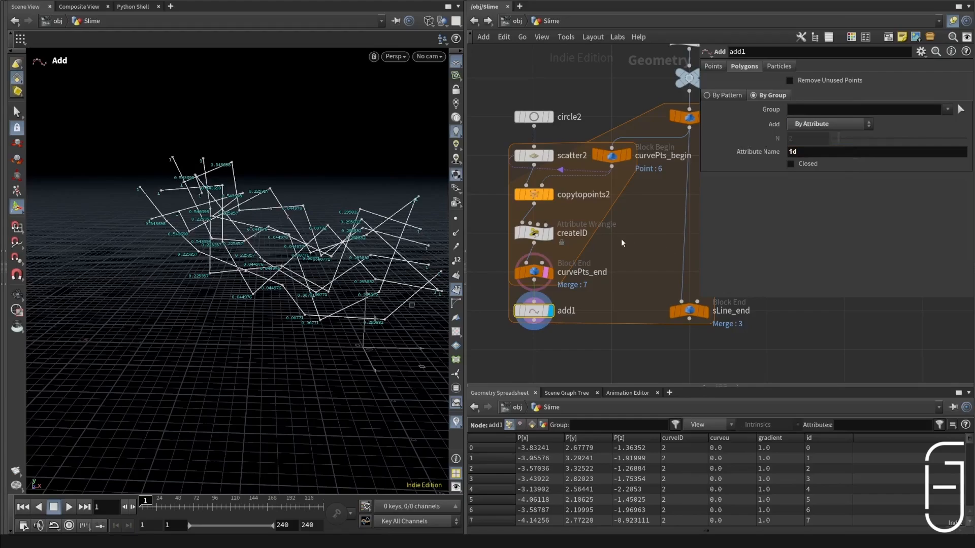
{"action": "left_click", "coordinate": [546, 311]}
Step: Wire add1 into sLine_end, positioned lower in the network, and display sLine_end
{"action": "left_click_drag", "start_coordinate": [304, 223], "coordinate": [238, 225], "text": "alt"}
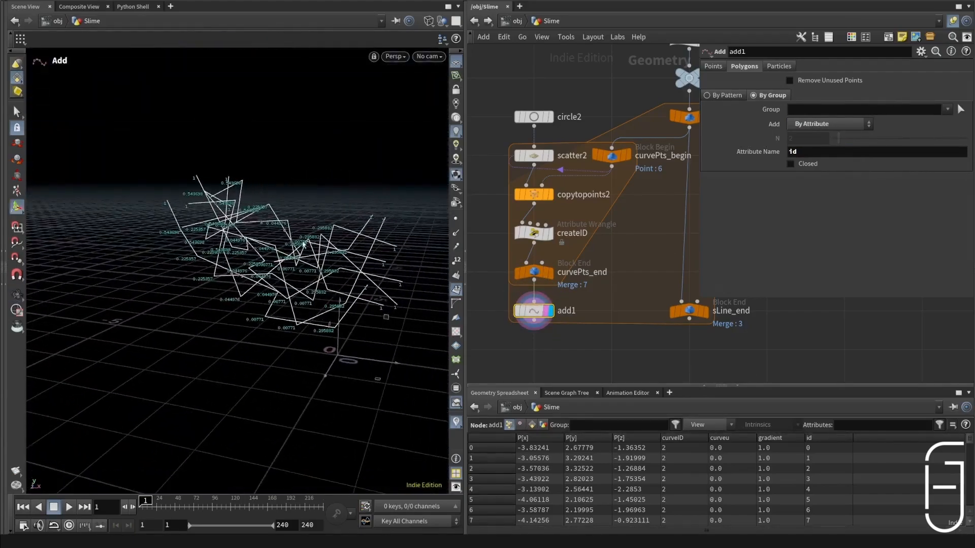
{"action": "left_click_drag", "start_coordinate": [303, 242], "coordinate": [398, 252], "text": "alt"}
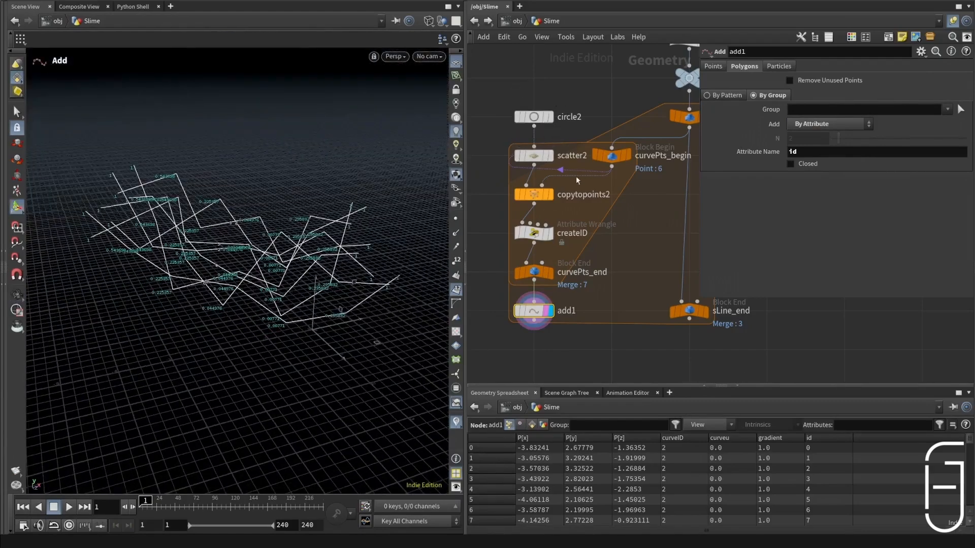
{"action": "left_click_drag", "start_coordinate": [689, 311], "coordinate": [534, 320]}
{"action": "left_click", "coordinate": [705, 349]}
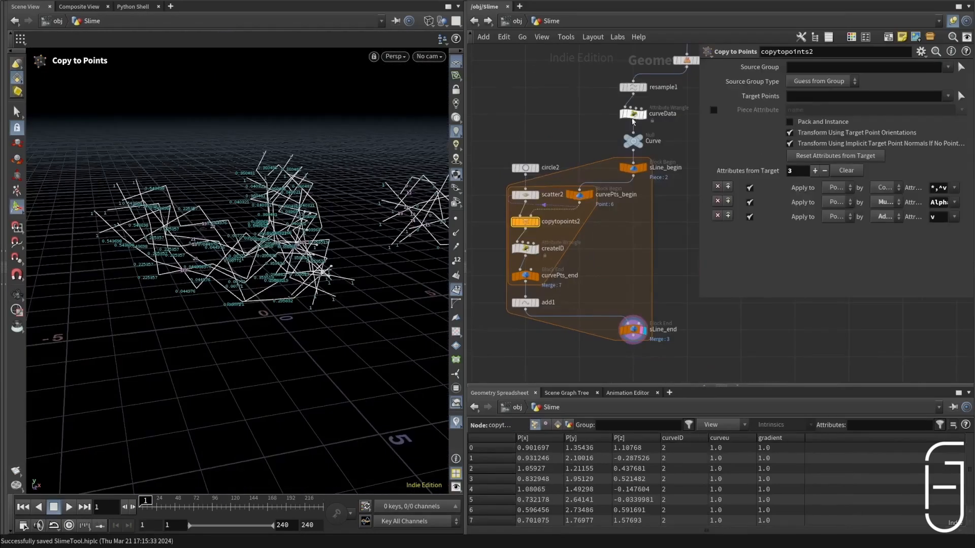
Step: Add the line f@pscale = chf('bias') + f@gradient * chf('strength'); to curveData and create its Bias and Strength parameters
{"action": "left_click", "coordinate": [633, 113]}
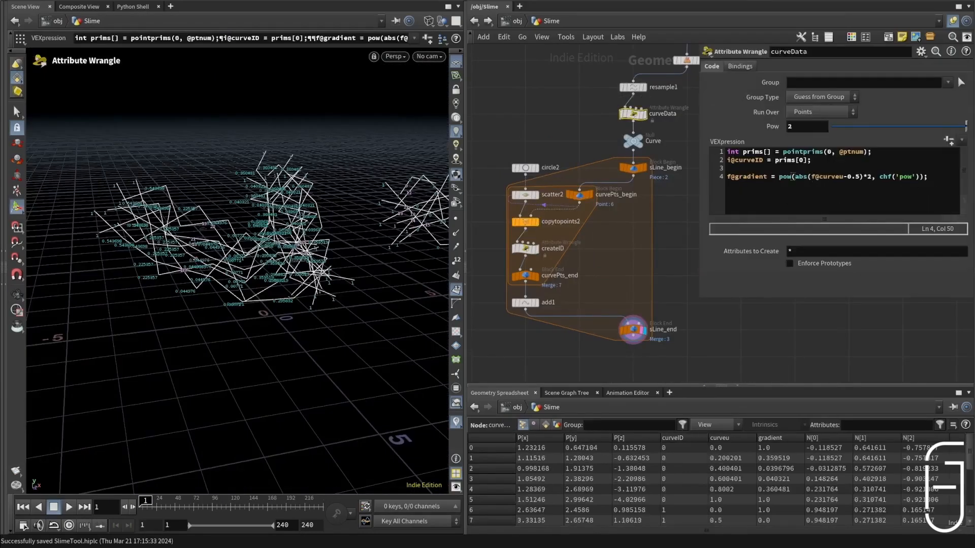
{"action": "left_click", "coordinate": [815, 177]}
{"action": "key", "text": "Return"}
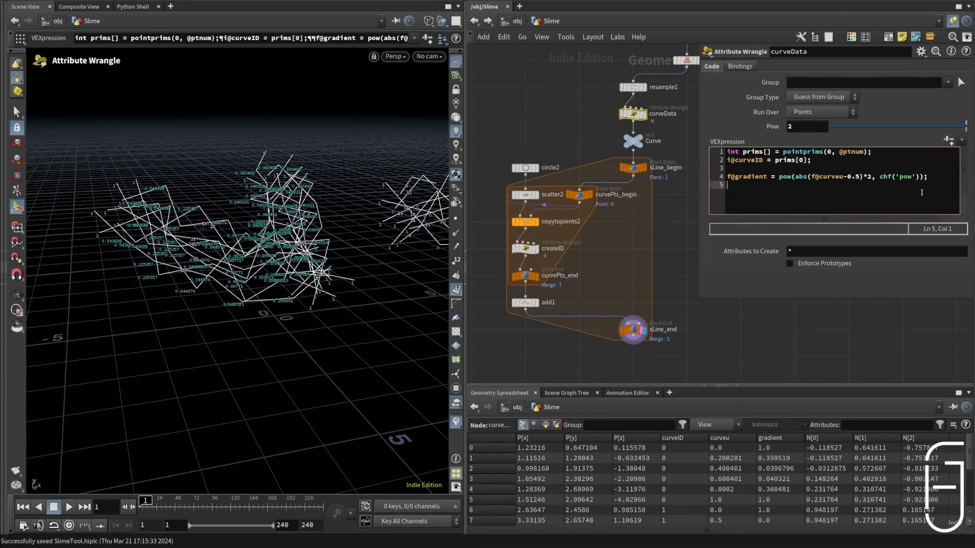
{"action": "key", "text": "Return"}
{"action": "type", "text": "f@pscale = chf('bias') + f@gradient * chf('strength');"}
{"action": "key", "text": "Return"}
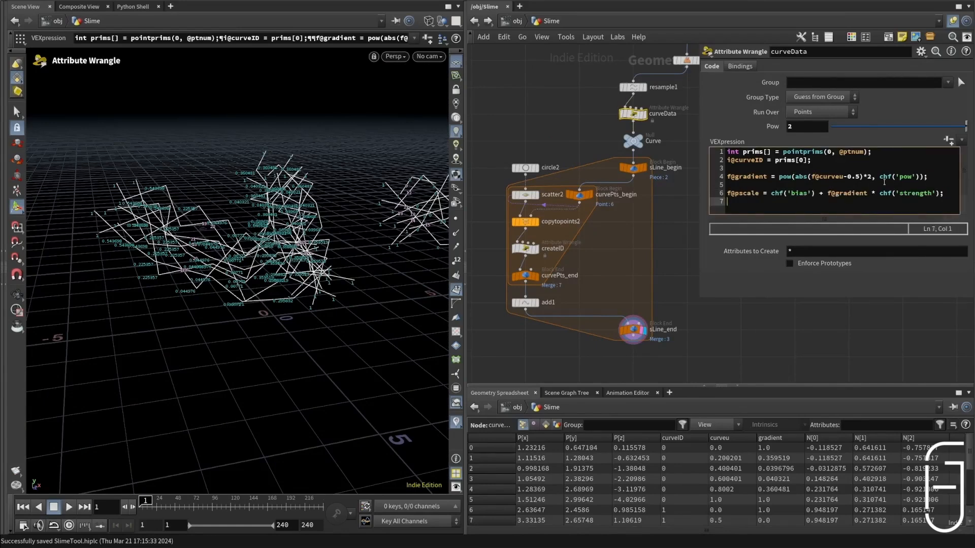
{"action": "left_click_drag", "start_coordinate": [819, 193], "coordinate": [943, 194]}
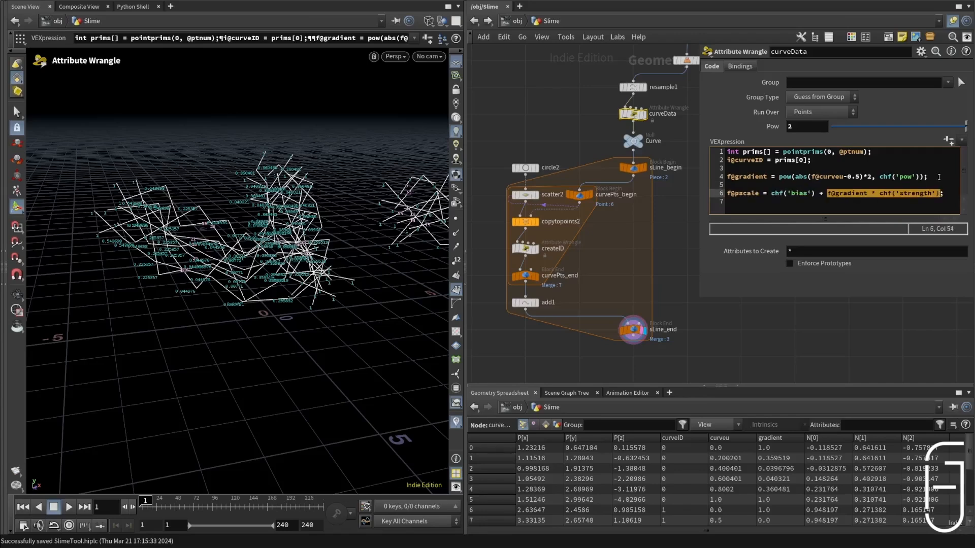
{"action": "left_click", "coordinate": [904, 194]}
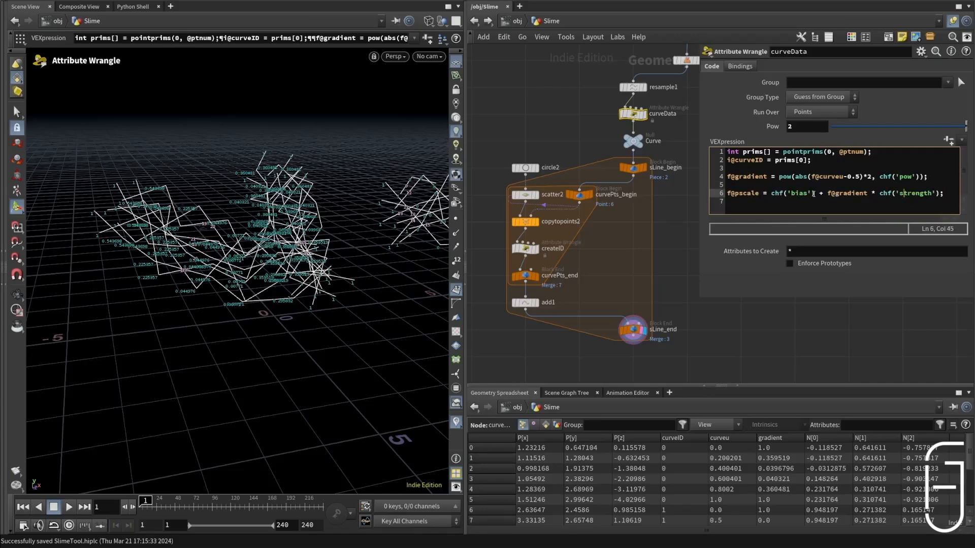
{"action": "left_click", "coordinate": [947, 141]}
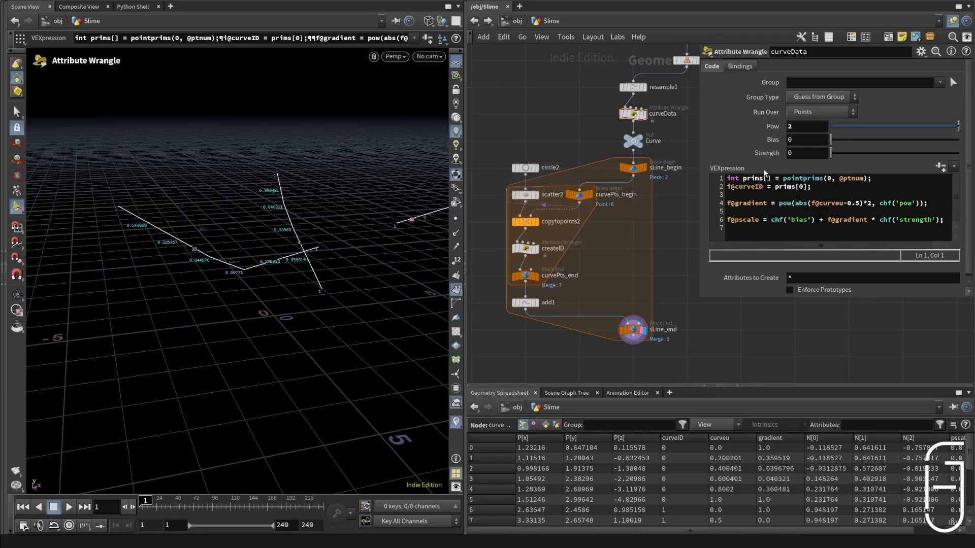
Step: Try out the curveData parameters, arriving at Pow 1, Bias 0 and Strength 1.9
{"action": "left_click_drag", "start_coordinate": [829, 140], "coordinate": [920, 126]}
{"action": "key", "text": "Escape"}
{"action": "left_click_drag", "start_coordinate": [202, 228], "coordinate": [292, 223]}
{"action": "left_click_drag", "start_coordinate": [849, 140], "coordinate": [828, 142]}
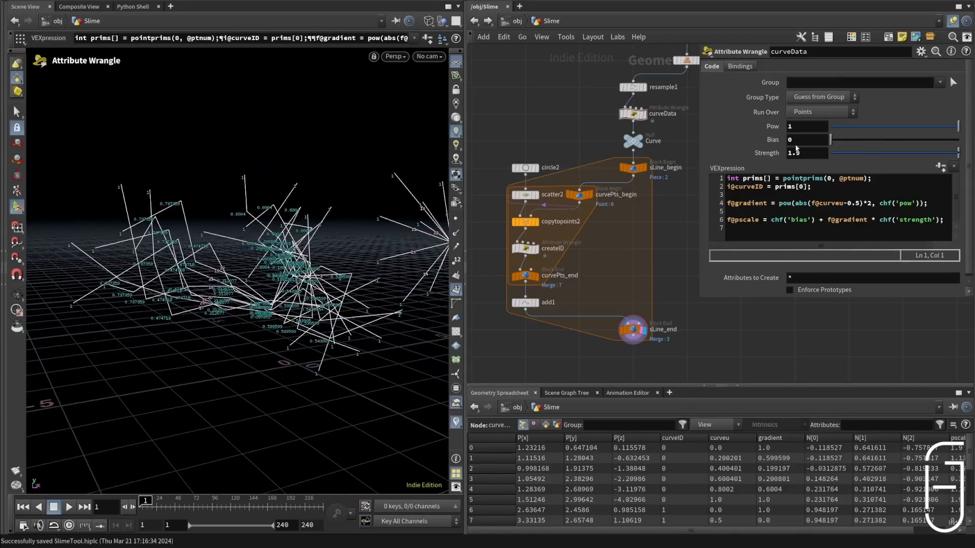
{"action": "left_click_drag", "start_coordinate": [370, 273], "coordinate": [218, 286], "text": "alt"}
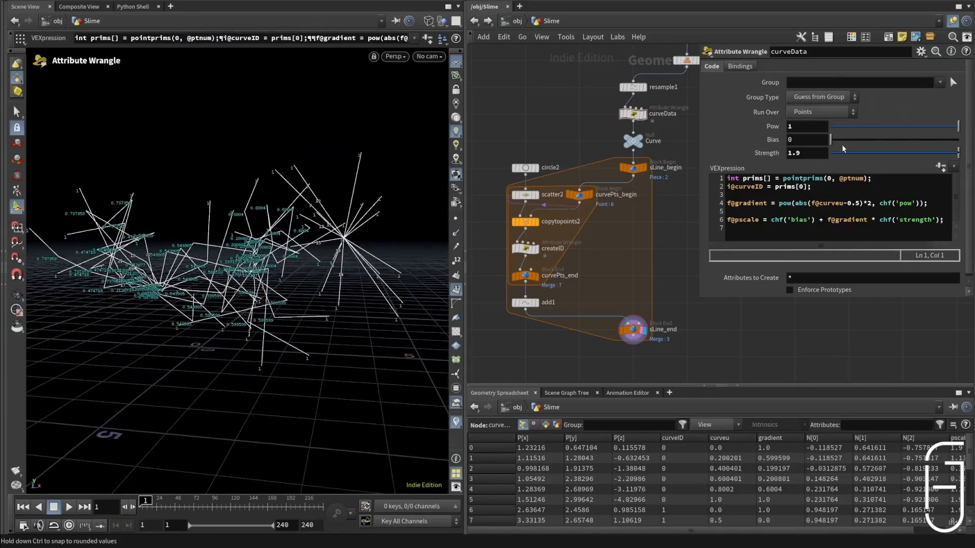
Step: Raise curveData's Bias to 0.3 and inspect the generated lines from several angles
{"action": "left_click_drag", "start_coordinate": [833, 143], "coordinate": [858, 146]}
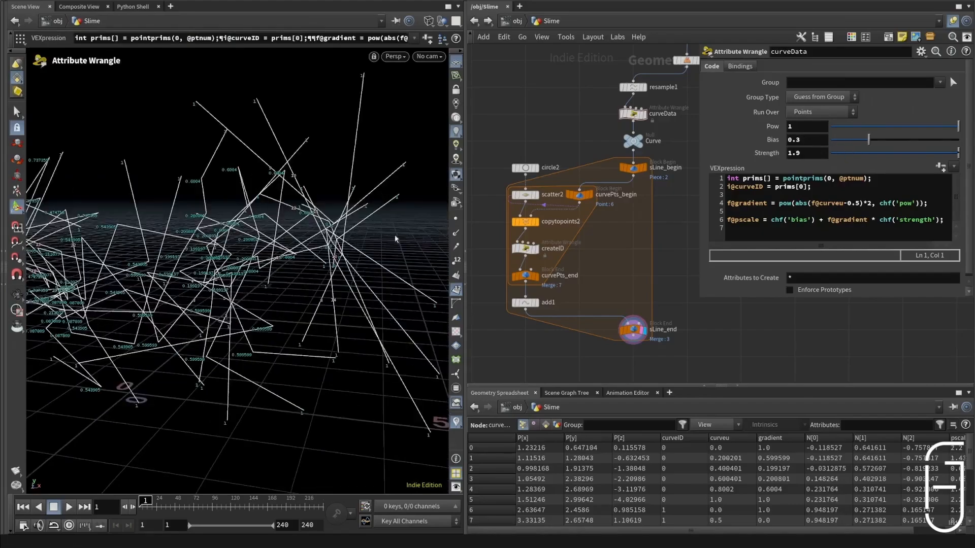
{"action": "right_click_drag", "start_coordinate": [311, 238], "coordinate": [277, 231], "text": "alt"}
{"action": "left_click_drag", "start_coordinate": [277, 231], "coordinate": [329, 226], "text": "alt"}
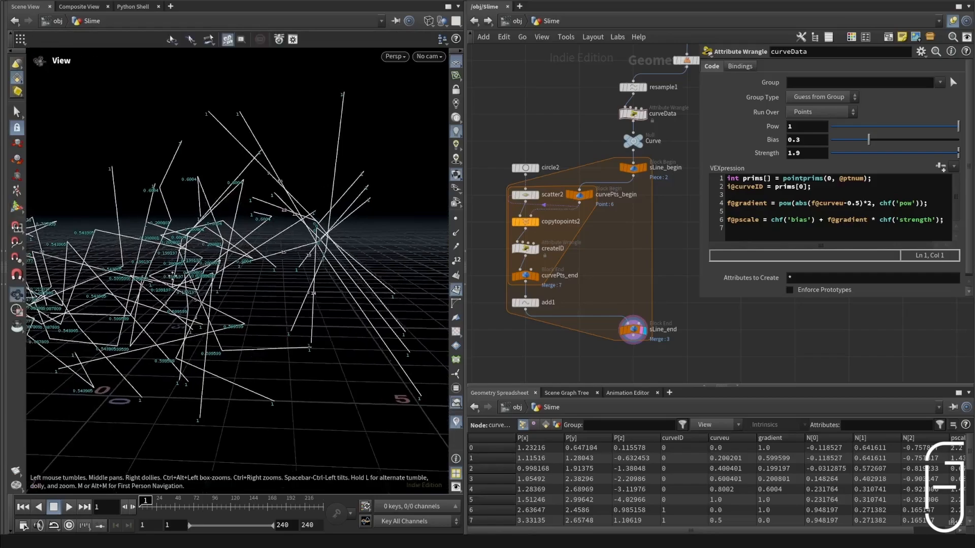
{"action": "left_click_drag", "start_coordinate": [325, 185], "coordinate": [309, 277], "text": "alt"}
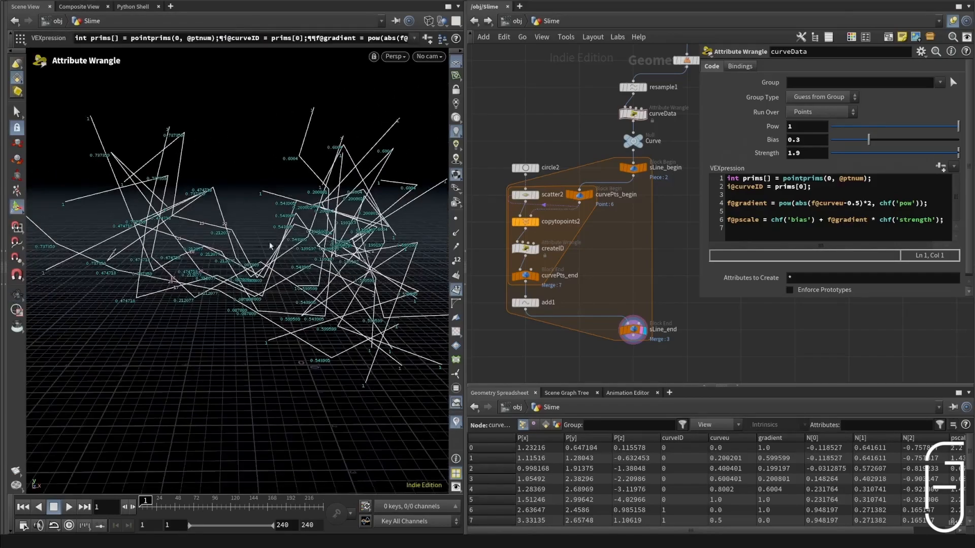
{"action": "left_click_drag", "start_coordinate": [270, 247], "coordinate": [204, 232], "text": "alt"}
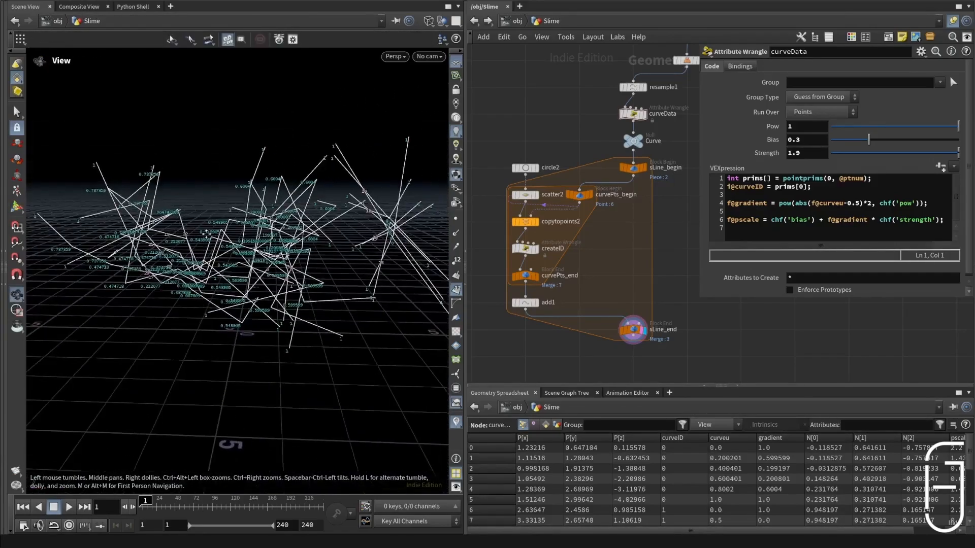
{"action": "scroll", "coordinate": [388, 233], "scroll_direction": "up", "scroll_amount": 4, "text": "alt"}
Step: Lower curveData's Bias to 0 for comparison, and restore it to 0.3
{"action": "left_click_drag", "start_coordinate": [868, 141], "coordinate": [394, 222]}
{"action": "left_click_drag", "start_coordinate": [827, 140], "coordinate": [752, 147]}
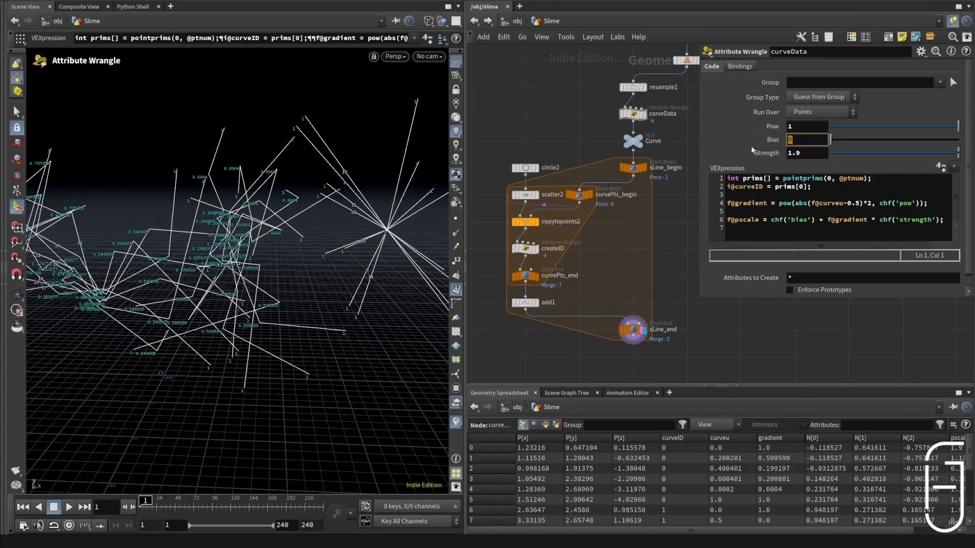
{"action": "type", "text": "0.3"}
{"action": "key", "text": "Return"}
{"action": "scroll", "coordinate": [179, 195], "scroll_direction": "down", "scroll_amount": 4, "text": "alt"}
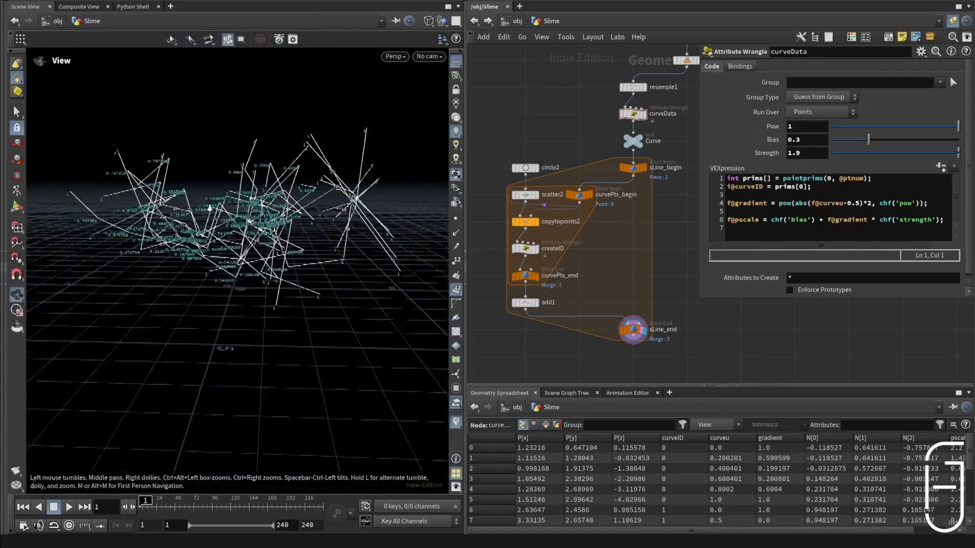
Step: Set curveData's Strength to 2
{"action": "left_click_drag", "start_coordinate": [933, 155], "coordinate": [679, 178]}
{"action": "type", "text": "2"}
{"action": "key", "text": "Return"}
{"action": "left_click_drag", "start_coordinate": [326, 218], "coordinate": [355, 223], "text": "alt"}
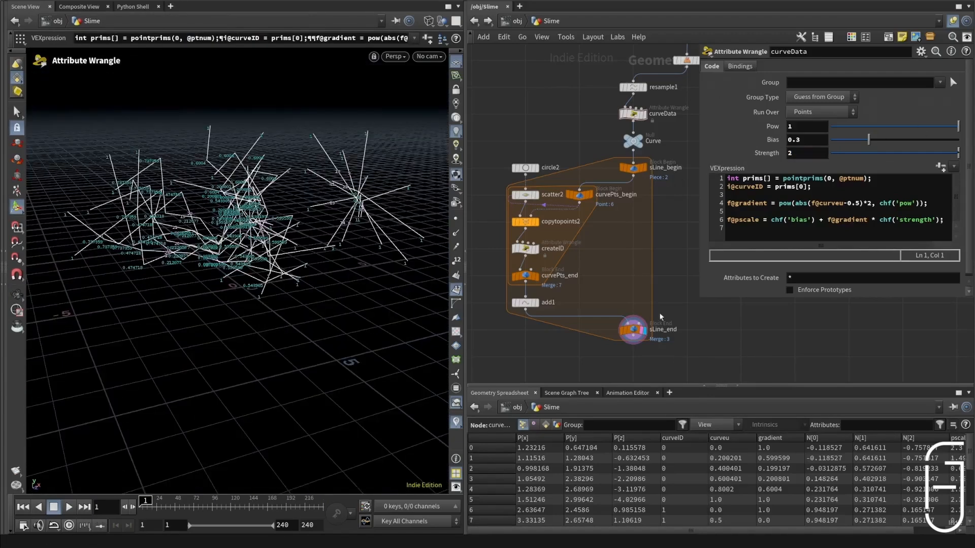
Step: Align sLine_end beneath add1 and collapse the 19 nodes below IN_Curve and IN_World into a subnetwork, saving the scene first
{"action": "left_click_drag", "start_coordinate": [633, 332], "coordinate": [691, 96]}
{"action": "scroll", "coordinate": [567, 343], "scroll_direction": "down", "scroll_amount": 3}
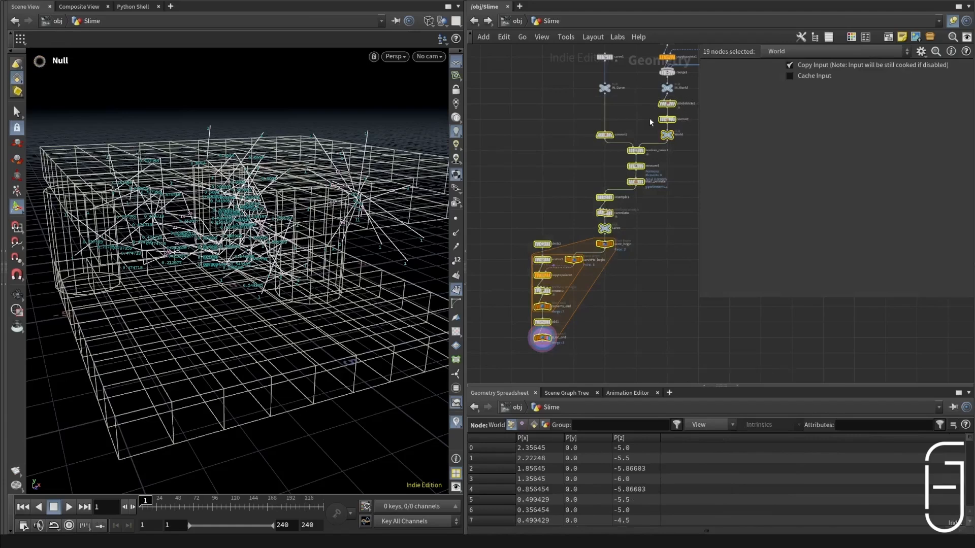
{"action": "key", "text": "ctrl+s"}
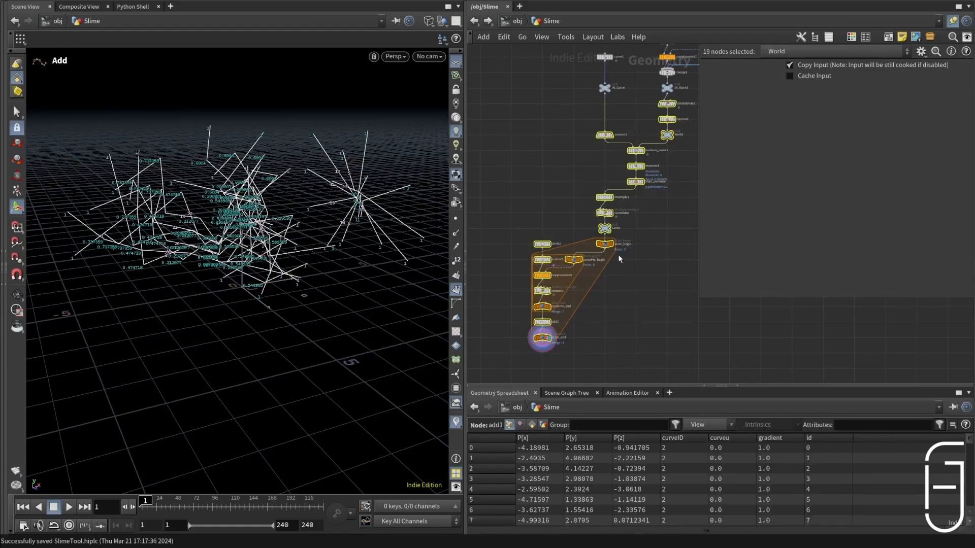
{"action": "key", "text": "shift+c"}
{"action": "left_click_drag", "start_coordinate": [547, 323], "coordinate": [587, 173]}
Step: Inside subnet1, swap the inputs so Sub-Network Input #1 feeds convert1 and Input #2 feeds attribdelete1
{"action": "double_click", "coordinate": [586, 180]}
{"action": "scroll", "coordinate": [585, 180], "scroll_direction": "down", "scroll_amount": 5}
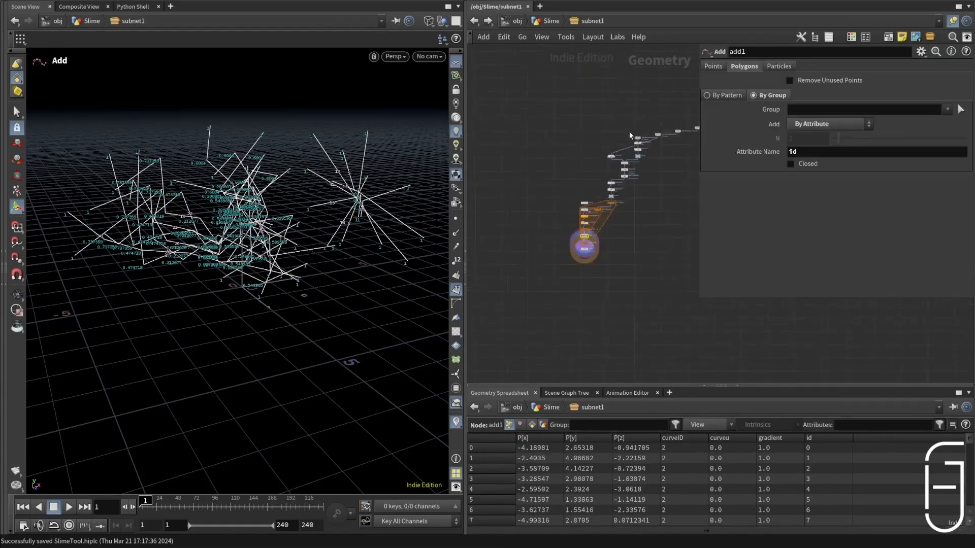
{"action": "scroll", "coordinate": [645, 137], "scroll_direction": "up", "scroll_amount": 6}
{"action": "left_click_drag", "start_coordinate": [635, 151], "coordinate": [484, 156]}
{"action": "left_click_drag", "start_coordinate": [484, 161], "coordinate": [490, 209]}
{"action": "left_click_drag", "start_coordinate": [512, 163], "coordinate": [572, 146]}
{"action": "left_click_drag", "start_coordinate": [569, 155], "coordinate": [564, 168]}
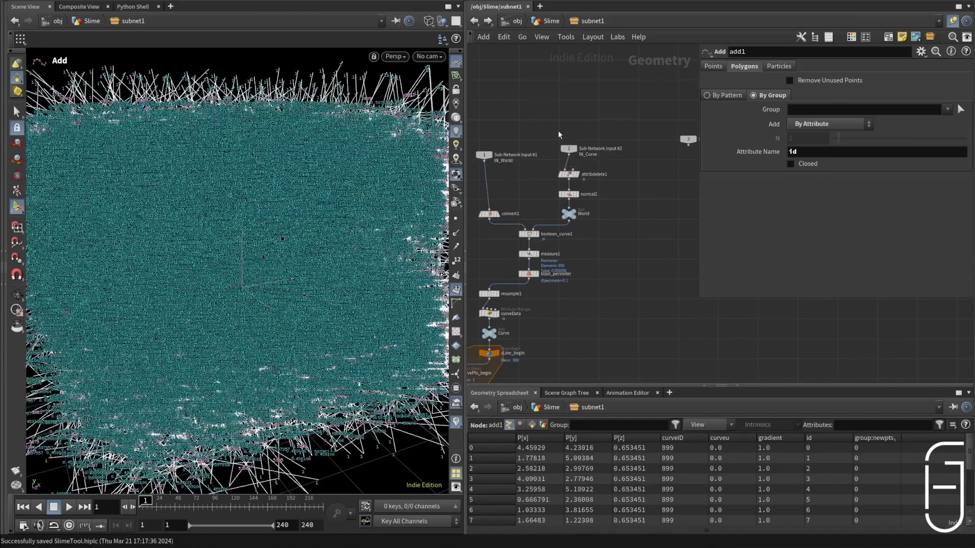
Step: Back in the Slime network, rewire subnet1 so IN_Curve is its first input and IN_World its second
{"action": "left_click", "coordinate": [551, 22]}
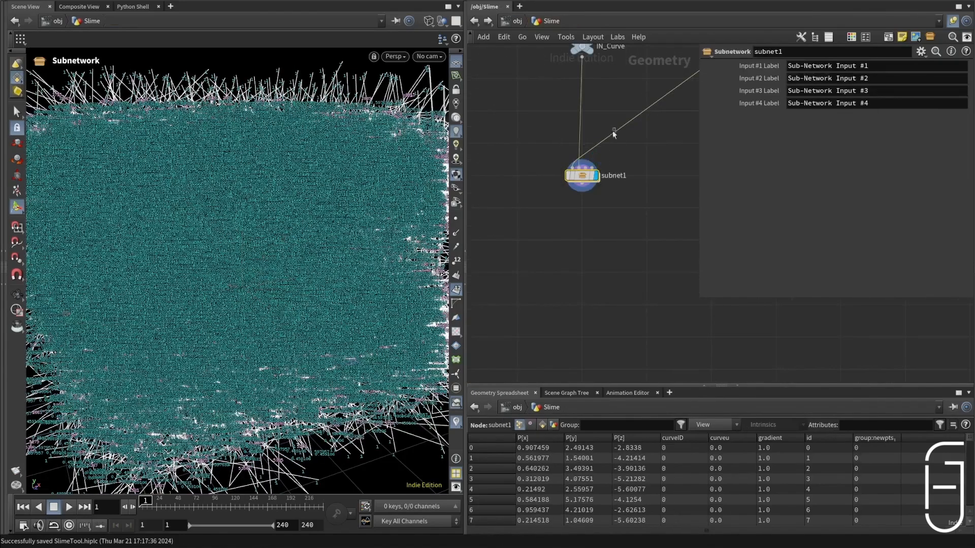
{"action": "left_click_drag", "start_coordinate": [595, 145], "coordinate": [578, 172]}
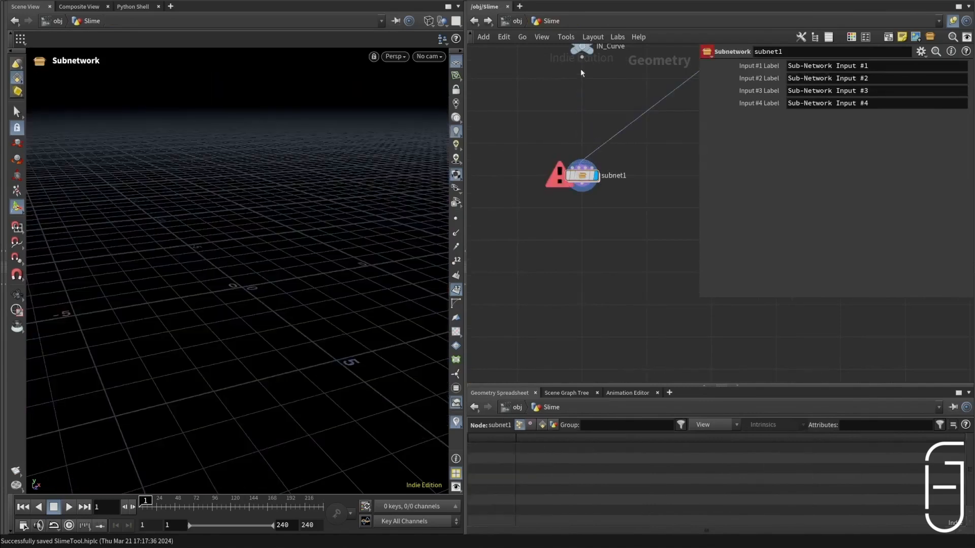
{"action": "left_click_drag", "start_coordinate": [581, 58], "coordinate": [574, 168]}
{"action": "scroll", "coordinate": [586, 254], "scroll_direction": "down", "scroll_amount": 4}
{"action": "scroll", "coordinate": [586, 207], "scroll_direction": "up", "scroll_amount": 3}
{"action": "left_click_drag", "start_coordinate": [578, 214], "coordinate": [578, 161]}
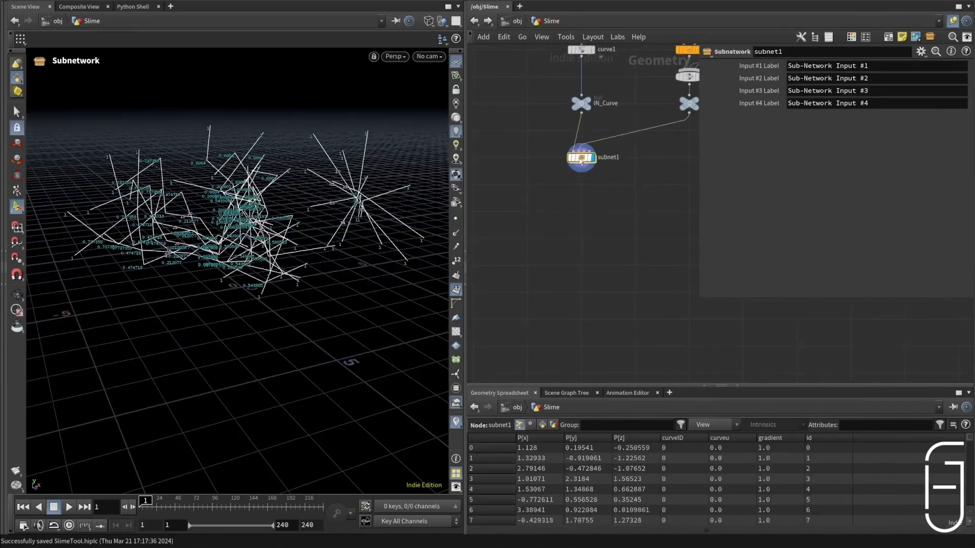
Step: Set up a new digital asset from subnet1 with the label SlimeTool and the tab submenu JHG
{"action": "right_click", "coordinate": [579, 160]}
{"action": "left_click", "coordinate": [624, 332]}
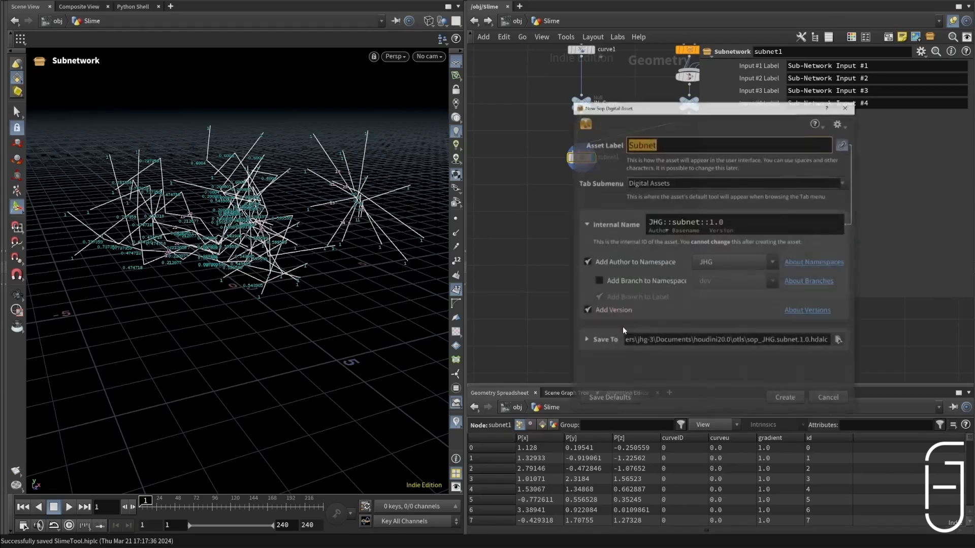
{"action": "type", "text": "Slikme"}
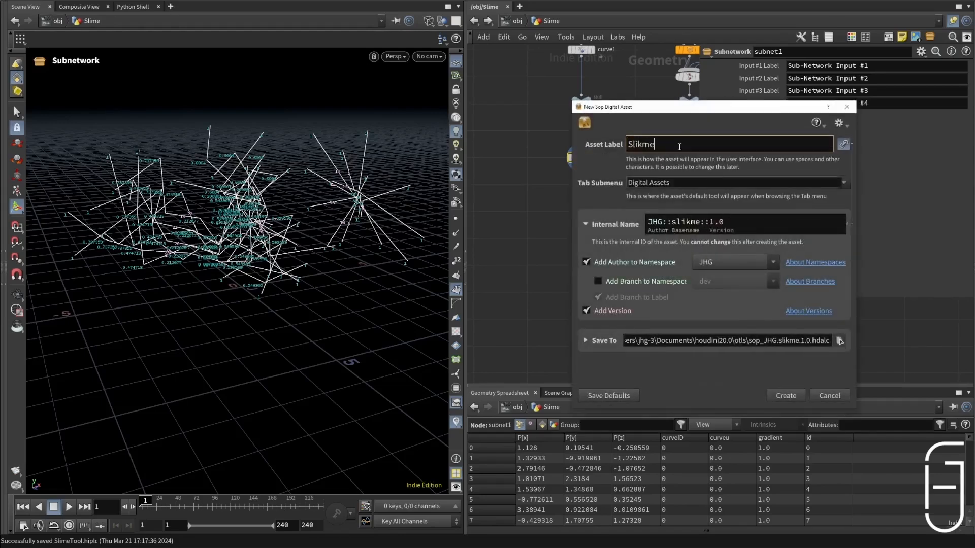
{"action": "key", "text": "BackSpace"}
{"action": "key", "text": "BackSpace"}
{"action": "key", "text": "BackSpace"}
{"action": "type", "text": "meTool"}
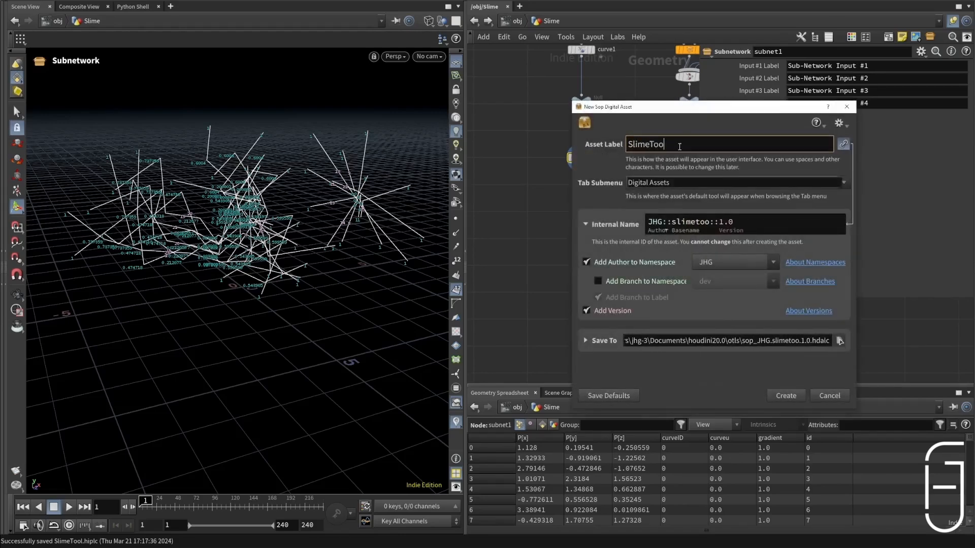
{"action": "left_click", "coordinate": [842, 183]}
{"action": "scroll", "coordinate": [817, 224], "scroll_direction": "down", "scroll_amount": 5}
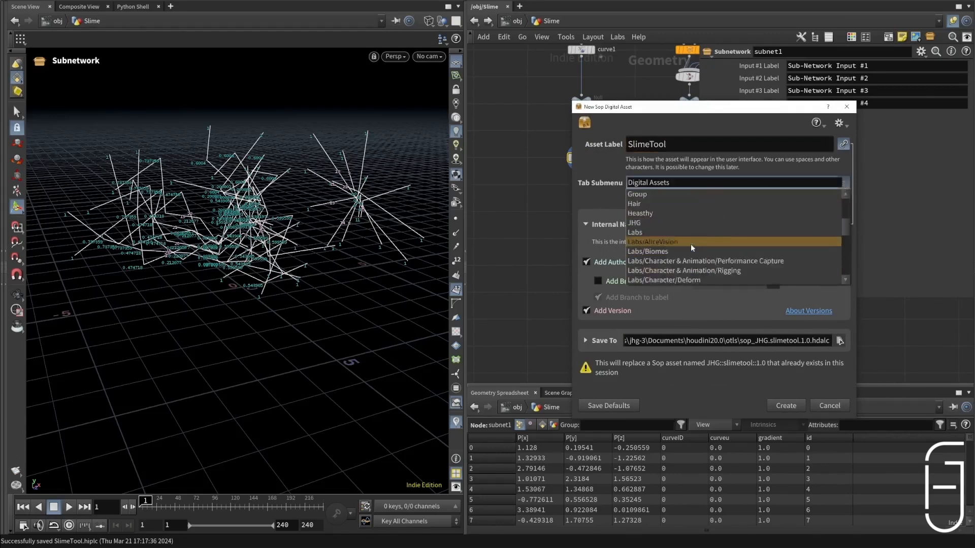
{"action": "left_click", "coordinate": [714, 222]}
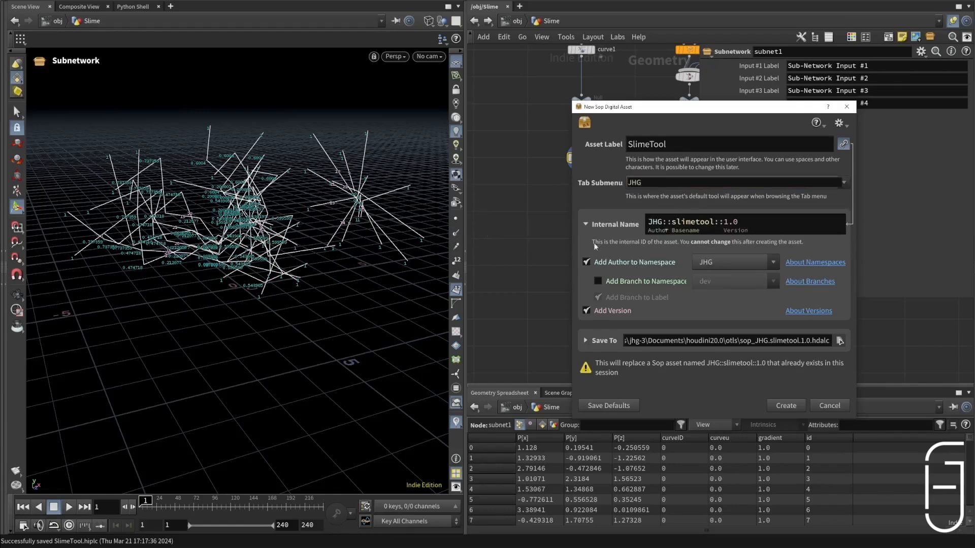
Step: Set the asset's save location to the $HIP/hda Directory, leave the type category out of the file name, and create the asset
{"action": "left_click", "coordinate": [586, 341]}
{"action": "left_click", "coordinate": [791, 374]}
{"action": "left_click", "coordinate": [785, 371]}
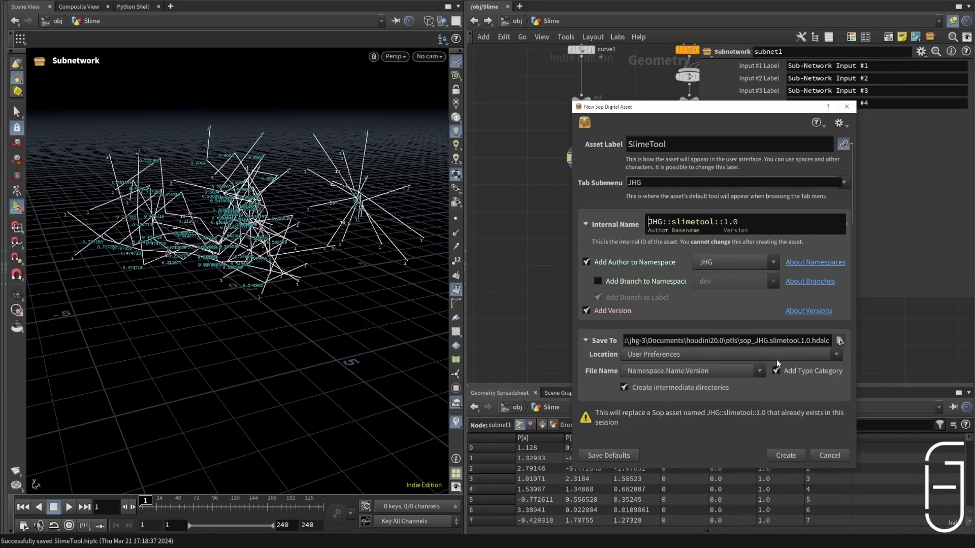
{"action": "left_click", "coordinate": [776, 370]}
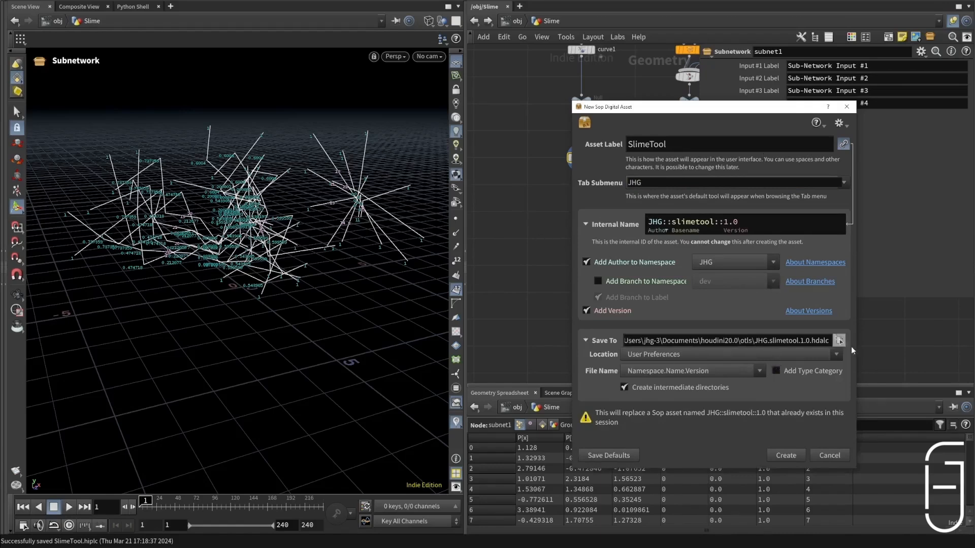
{"action": "left_click", "coordinate": [676, 358]}
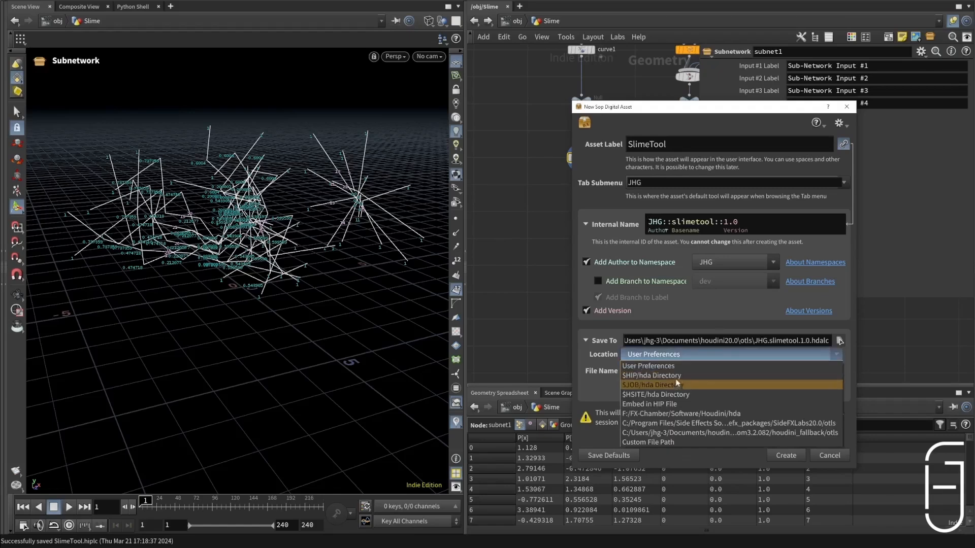
{"action": "left_click", "coordinate": [675, 376]}
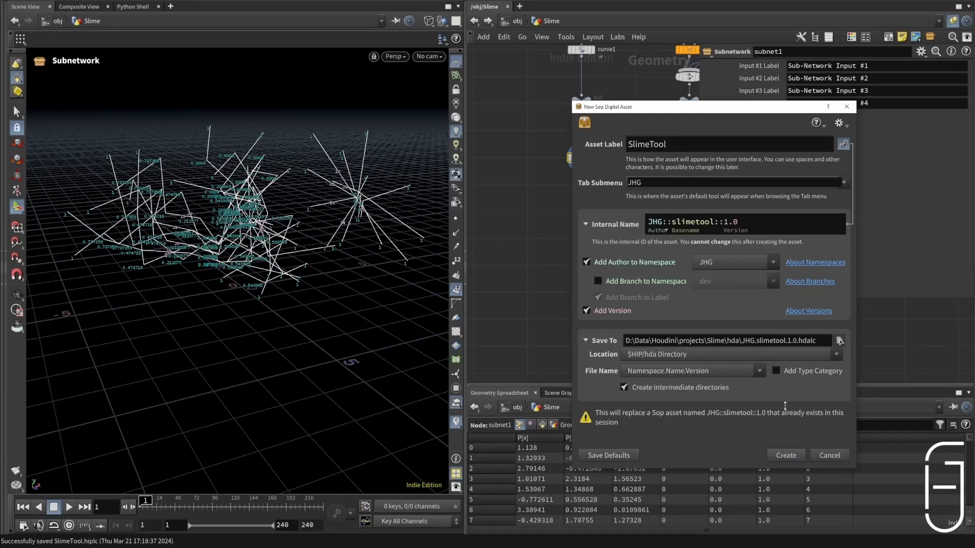
{"action": "left_click", "coordinate": [790, 455]}
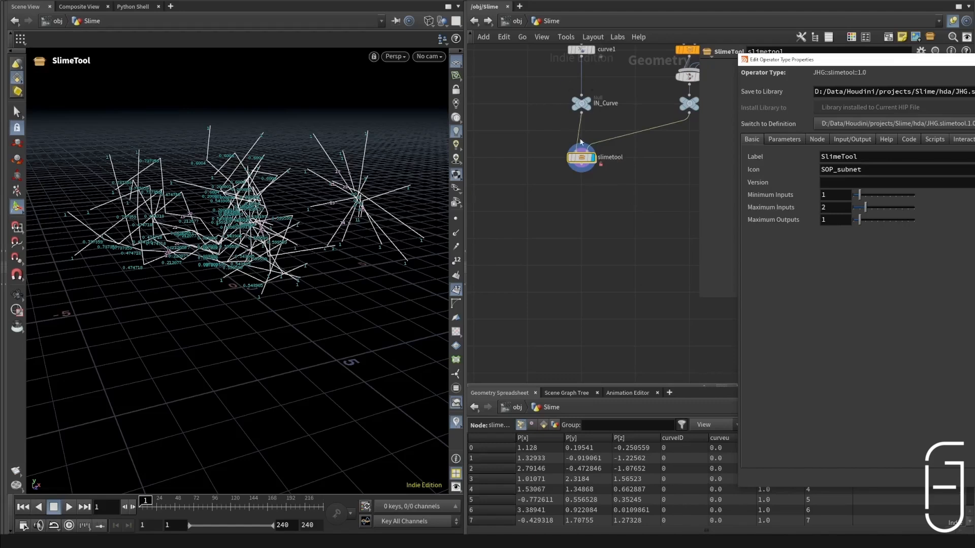
Step: Label the asset's first input curve and its second input world, then save the scene
{"action": "scroll", "coordinate": [612, 112], "scroll_direction": "up", "scroll_amount": 3}
{"action": "scroll", "coordinate": [602, 228], "scroll_direction": "down", "scroll_amount": 1}
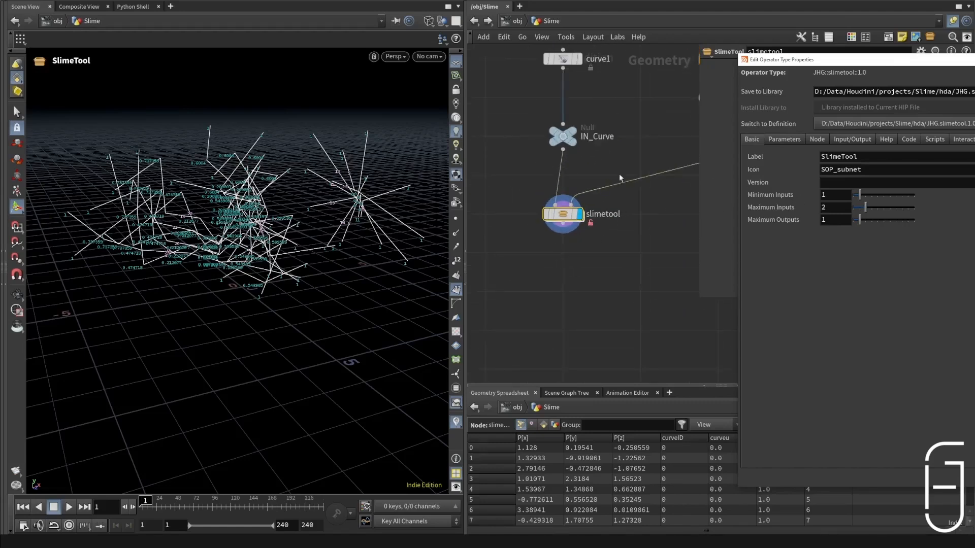
{"action": "scroll", "coordinate": [620, 175], "scroll_direction": "down", "scroll_amount": 4}
{"action": "scroll", "coordinate": [643, 164], "scroll_direction": "up", "scroll_amount": 3}
{"action": "mouse_move", "coordinate": [675, 164]}
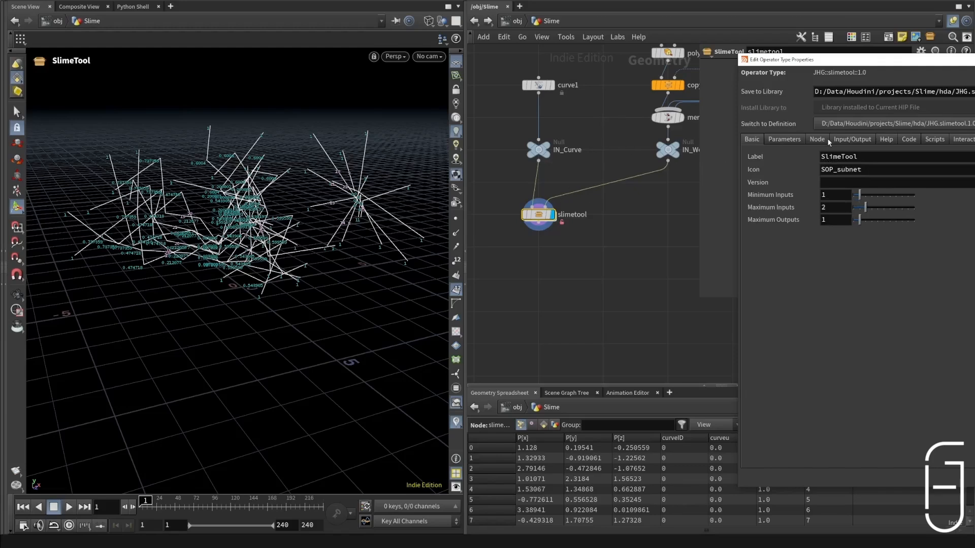
{"action": "left_click", "coordinate": [798, 144]}
{"action": "left_click", "coordinate": [850, 142]}
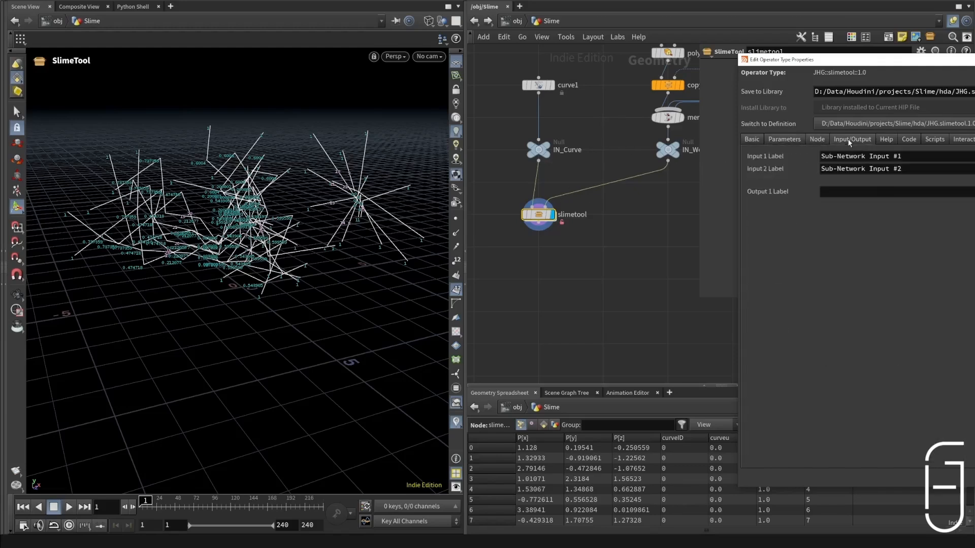
{"action": "left_click_drag", "start_coordinate": [904, 155], "coordinate": [538, 143]}
{"action": "type", "text": "cru"}
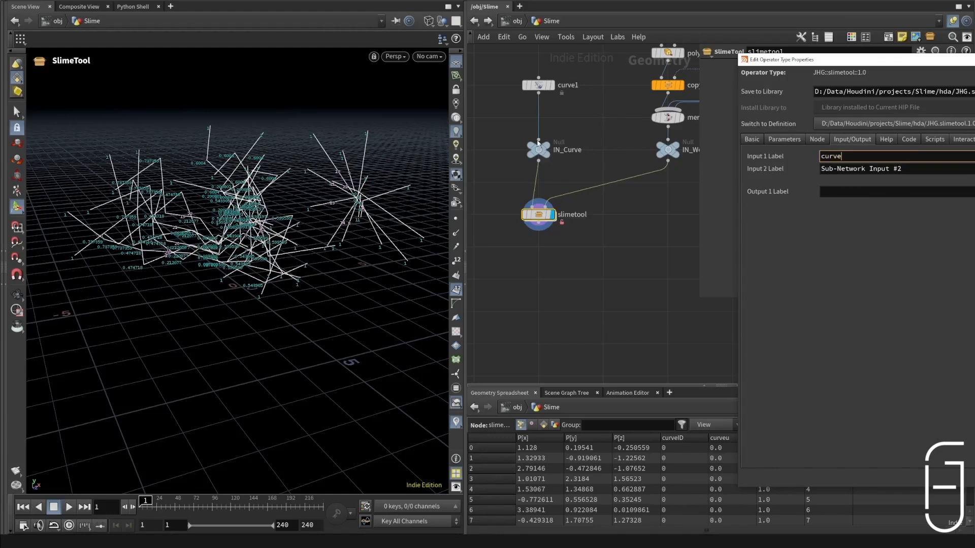
{"action": "key", "text": "Tab"}
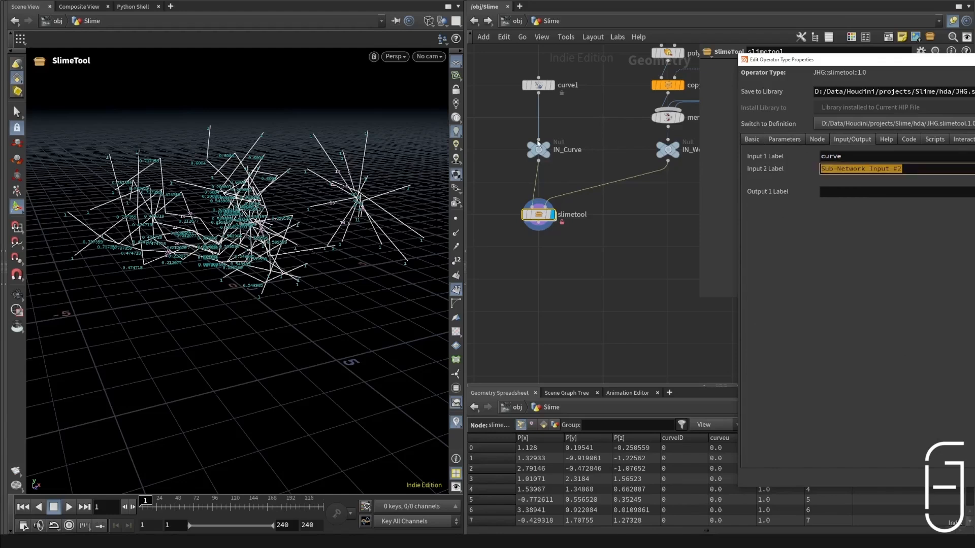
{"action": "type", "text": "world"}
{"action": "key", "text": "Return"}
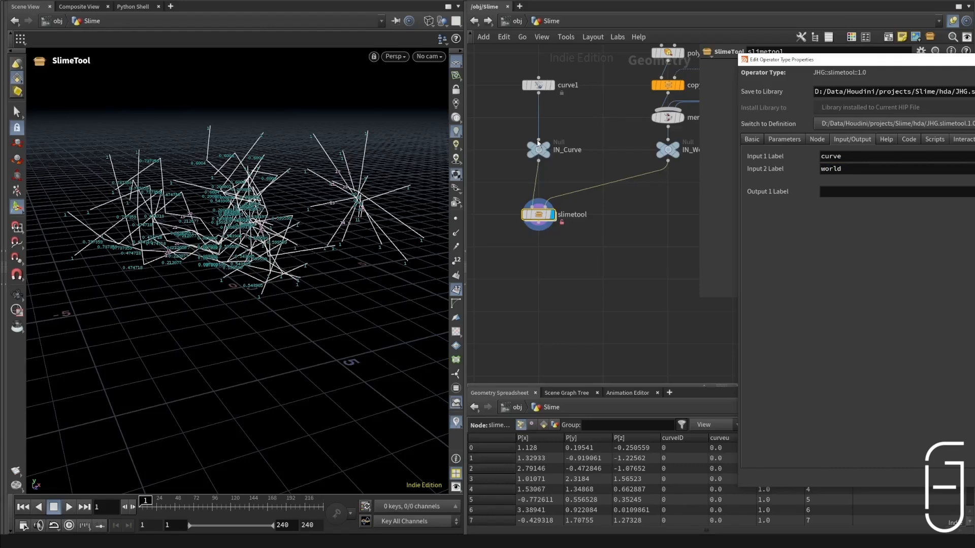
{"action": "key", "text": "ctrl+s"}
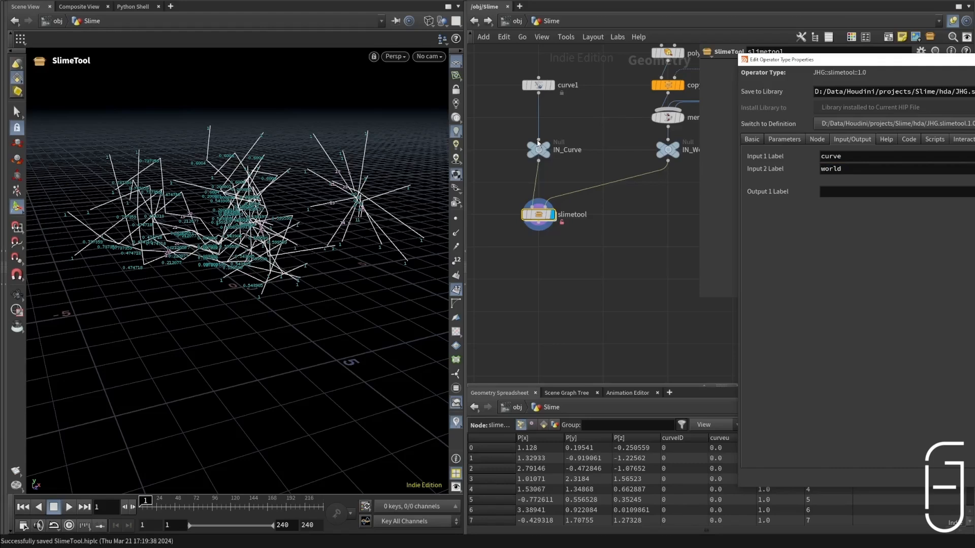
Step: Add an integer parameter Lines and a Width parameter to the asset's interface and accept the type properties
{"action": "left_click", "coordinate": [784, 139]}
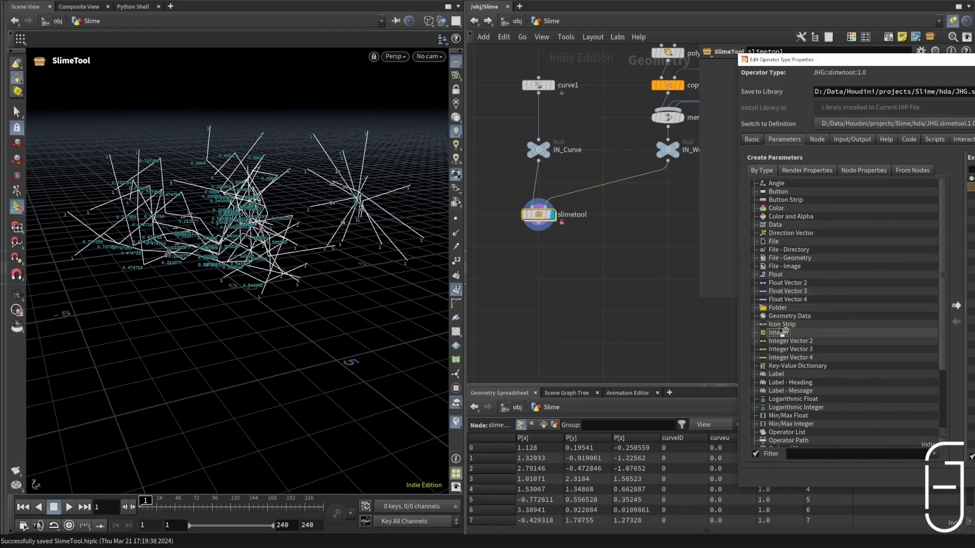
{"action": "left_click", "coordinate": [782, 333]}
{"action": "left_click_drag", "start_coordinate": [778, 332], "coordinate": [972, 187]}
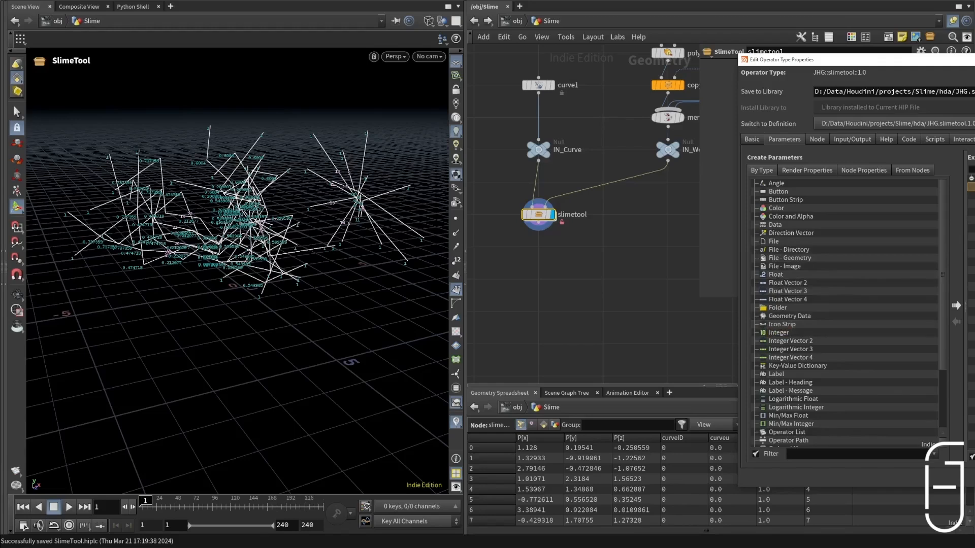
{"action": "left_click", "coordinate": [974, 477]}
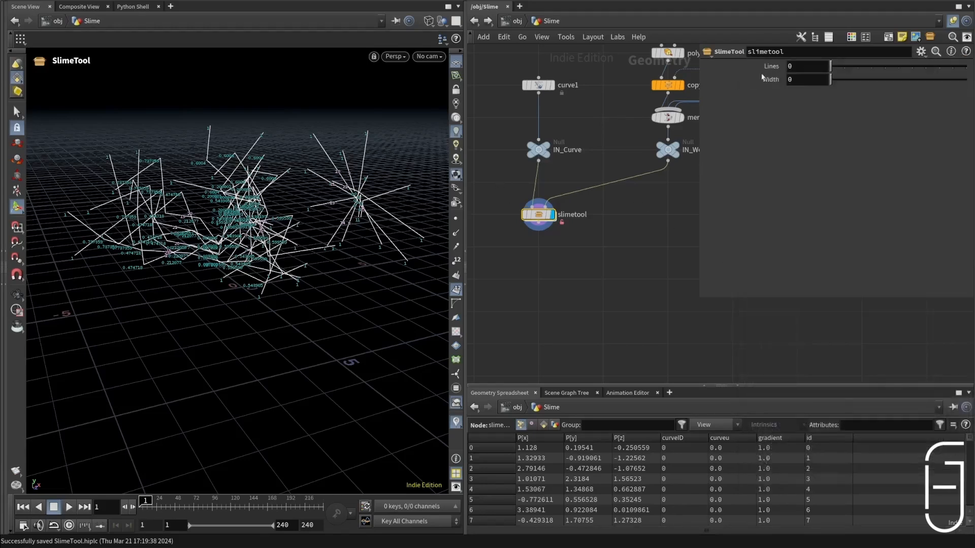
Step: Link scatter2's Force Total Count to the asset's Lines parameter with a relative reference, and set Lines to 3
{"action": "right_click", "coordinate": [802, 64]}
{"action": "left_click", "coordinate": [838, 148]}
{"action": "left_click_drag", "start_coordinate": [811, 67], "coordinate": [656, 65]}
{"action": "double_click", "coordinate": [538, 215]}
{"action": "left_click", "coordinate": [604, 263]}
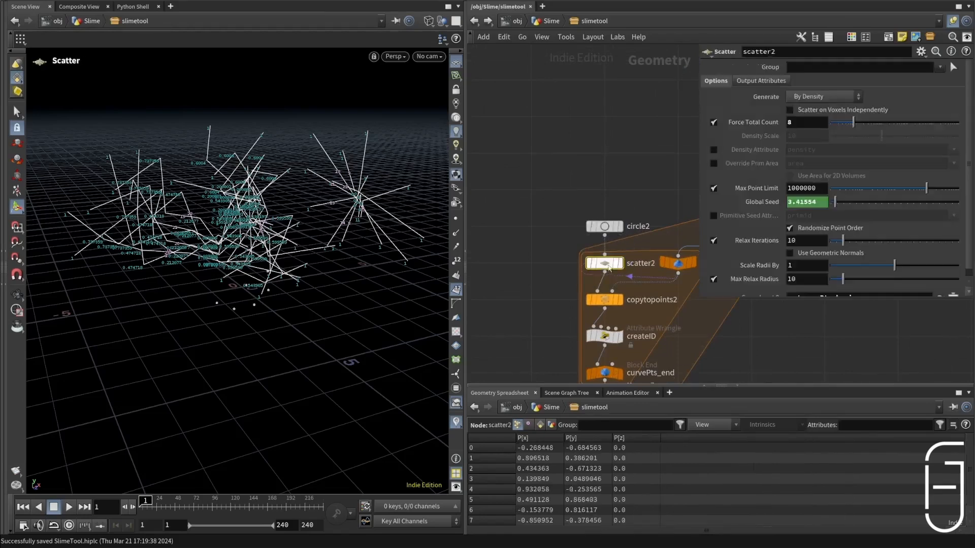
{"action": "right_click", "coordinate": [793, 123]}
{"action": "left_click", "coordinate": [847, 228]}
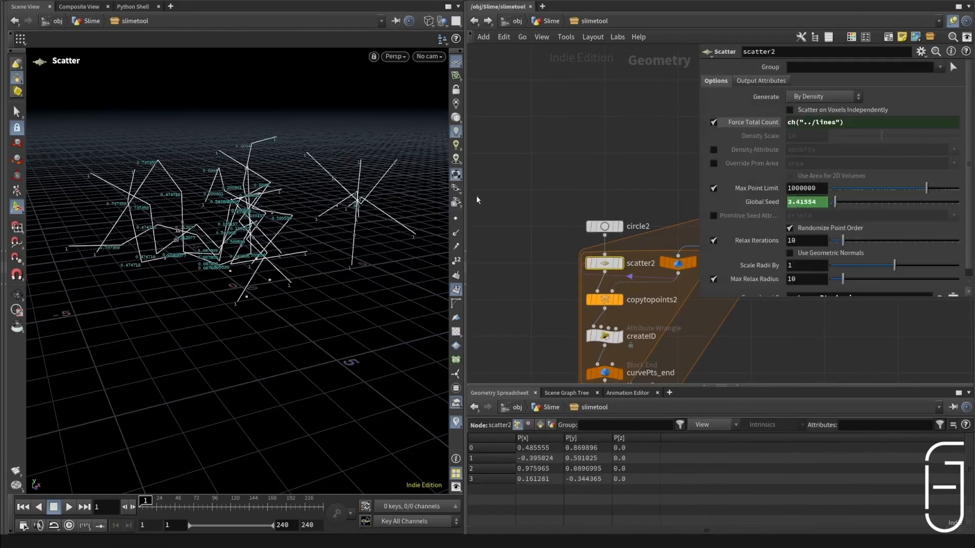
{"action": "key", "text": "h"}
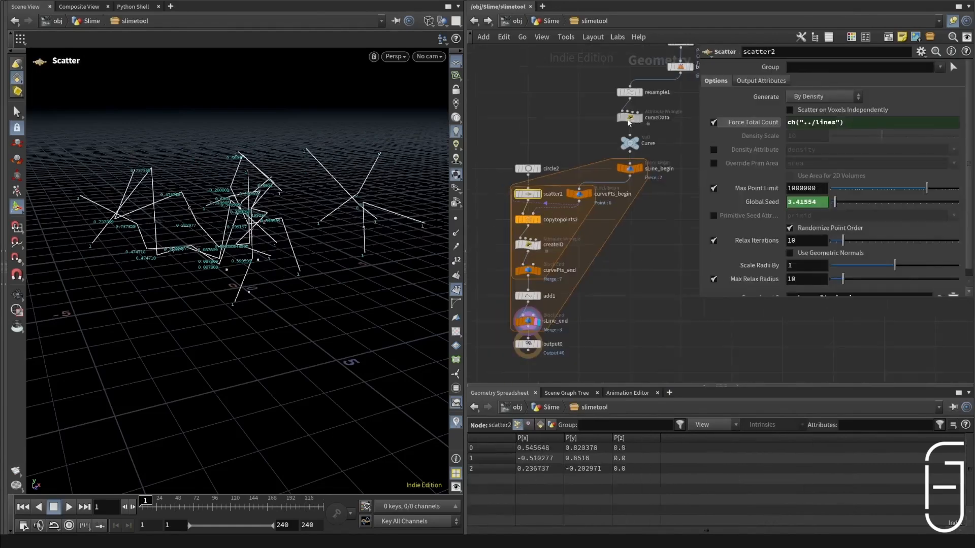
Step: Link curveData's Strength to the asset's Width parameter with a relative reference, and set Width to 1
{"action": "left_click", "coordinate": [629, 119]}
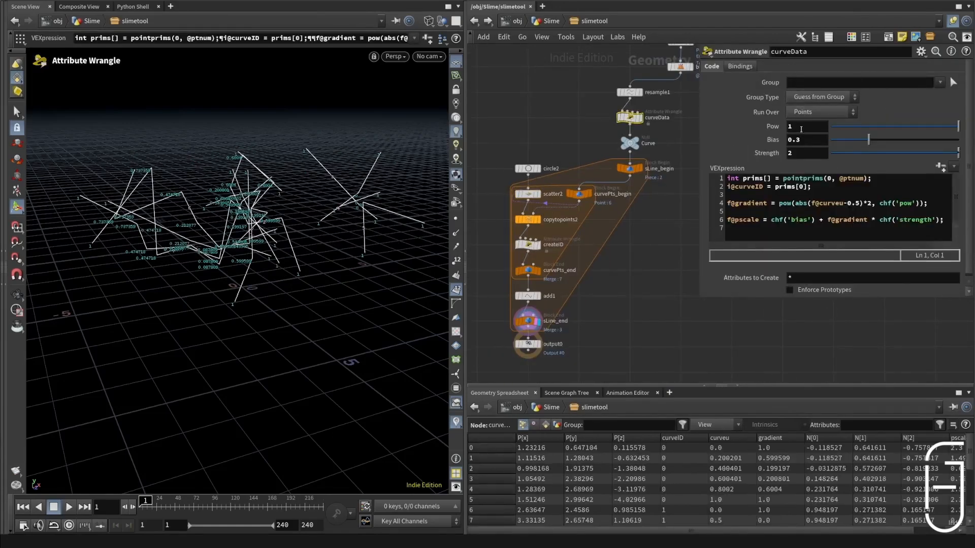
{"action": "right_click", "coordinate": [799, 154]}
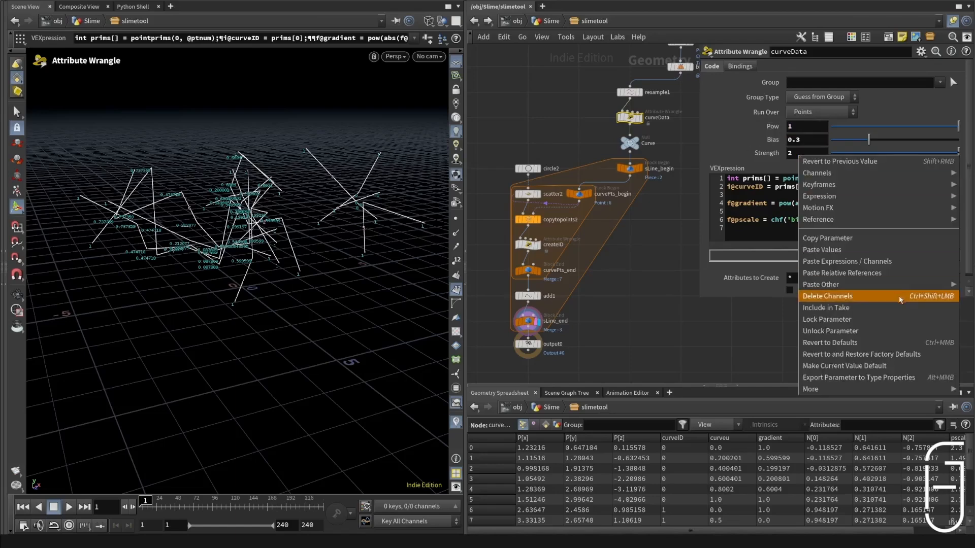
{"action": "left_click", "coordinate": [842, 274]}
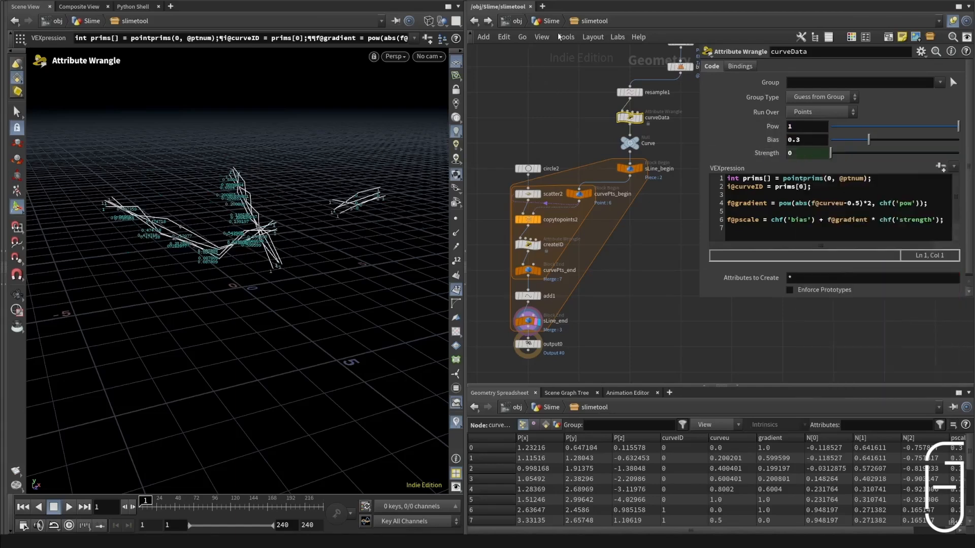
{"action": "left_click", "coordinate": [552, 22]}
{"action": "left_click_drag", "start_coordinate": [832, 80], "coordinate": [851, 80]}
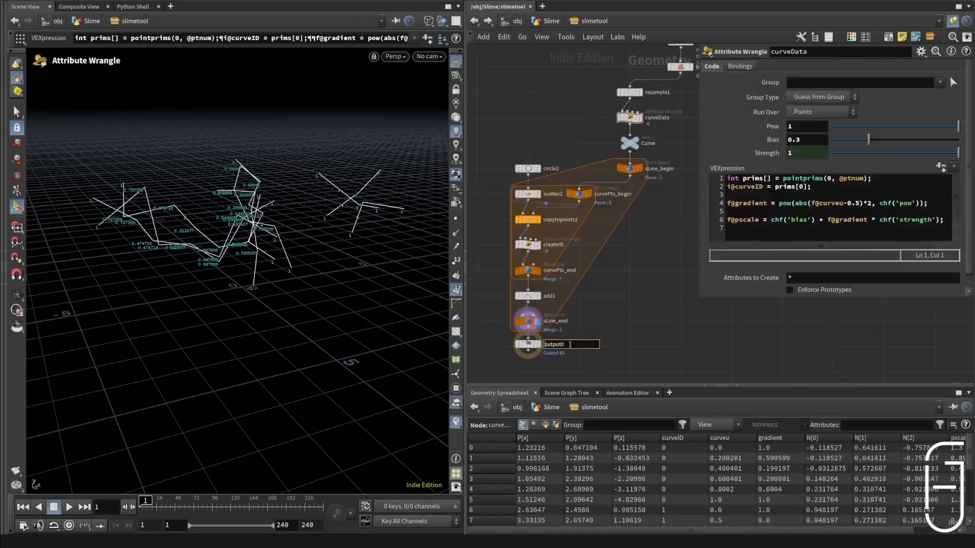
Step: Rename the output0 node to OUT and move it well below the sLine_end block
{"action": "left_click_drag", "start_coordinate": [569, 345], "coordinate": [504, 355]}
{"action": "type", "text": "OUT"}
{"action": "key", "text": "Return"}
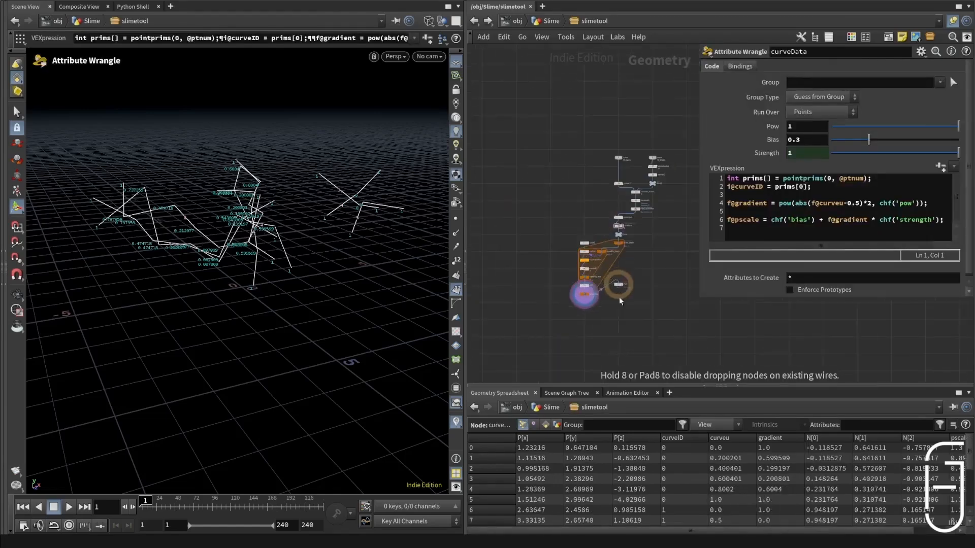
{"action": "scroll", "coordinate": [618, 361], "scroll_direction": "up", "scroll_amount": 5}
{"action": "left_click_drag", "start_coordinate": [619, 298], "coordinate": [615, 339]}
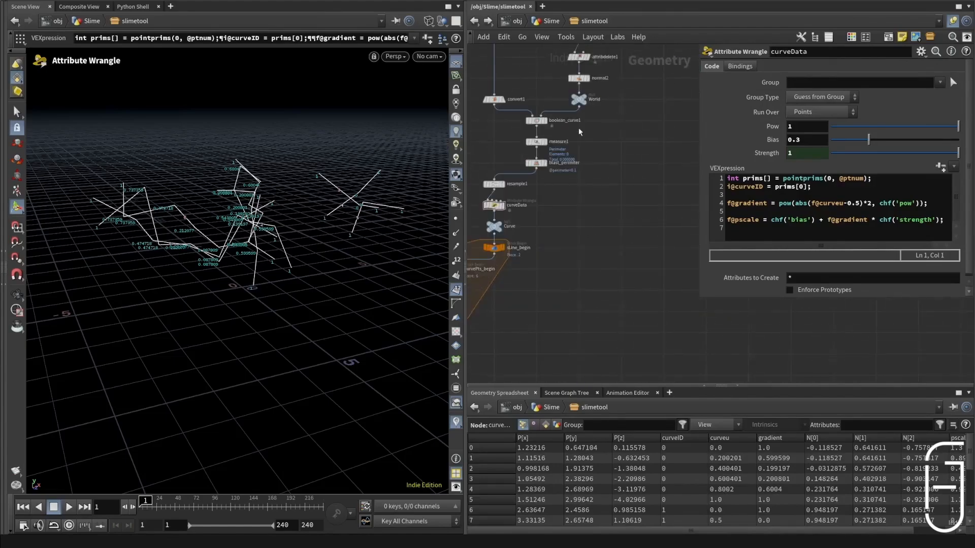
Step: Check the World geometry against the slime lines, and add a displayed Object Merge node that references ../World
{"action": "left_click", "coordinate": [579, 99]}
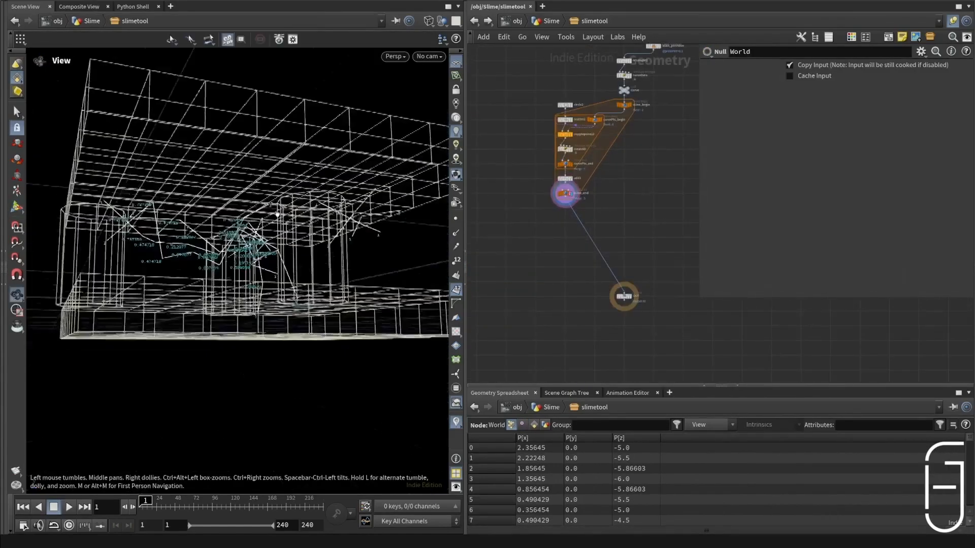
{"action": "left_click_drag", "start_coordinate": [278, 215], "coordinate": [265, 230], "text": "alt"}
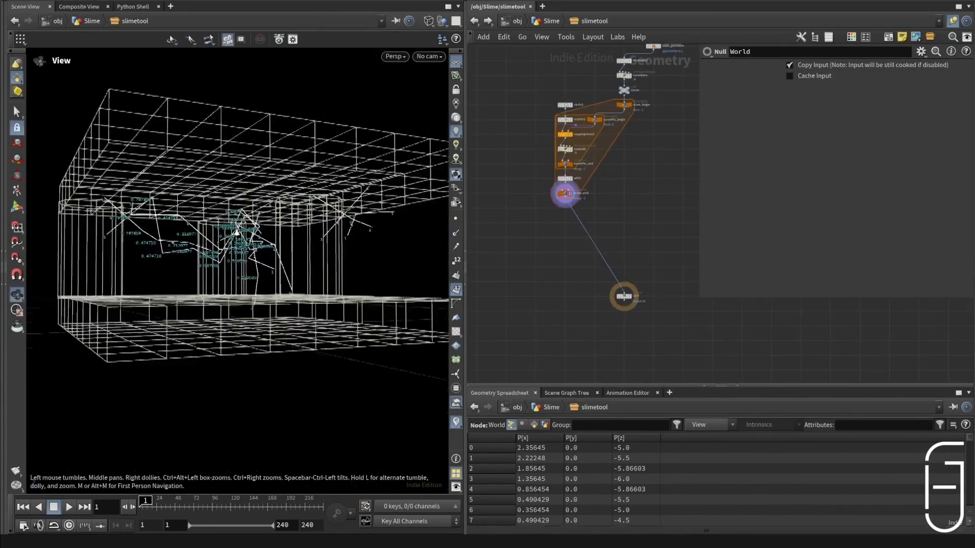
{"action": "right_click_drag", "start_coordinate": [265, 230], "coordinate": [302, 218], "text": "alt"}
{"action": "left_click_drag", "start_coordinate": [275, 110], "coordinate": [164, 198], "text": "alt"}
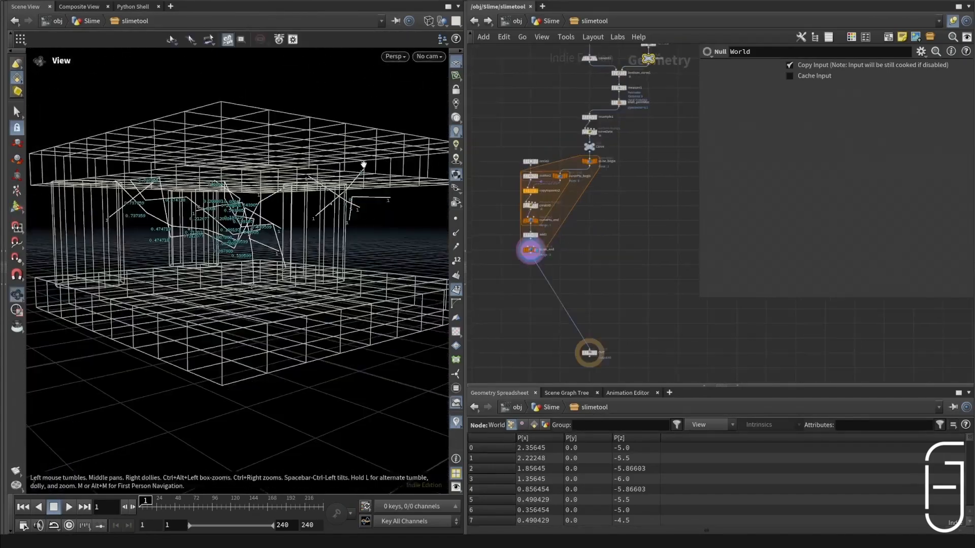
{"action": "left_click_drag", "start_coordinate": [364, 163], "coordinate": [337, 226], "text": "alt"}
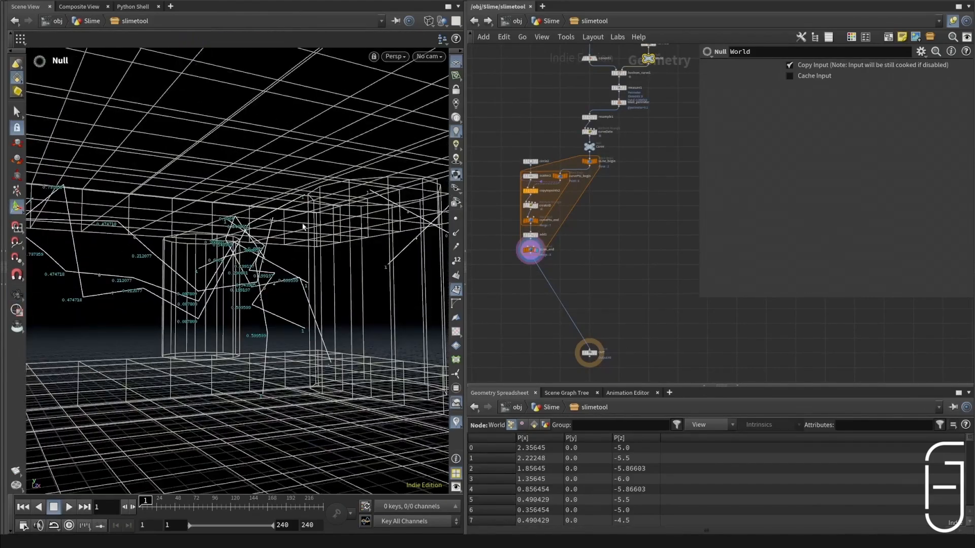
{"action": "left_click_drag", "start_coordinate": [303, 227], "coordinate": [290, 240], "text": "alt"}
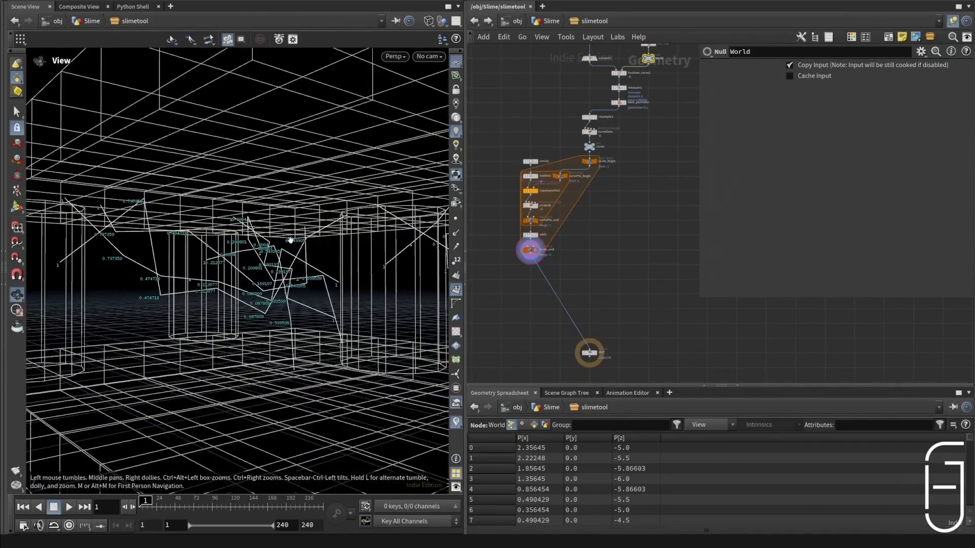
{"action": "left_click", "coordinate": [608, 258]}
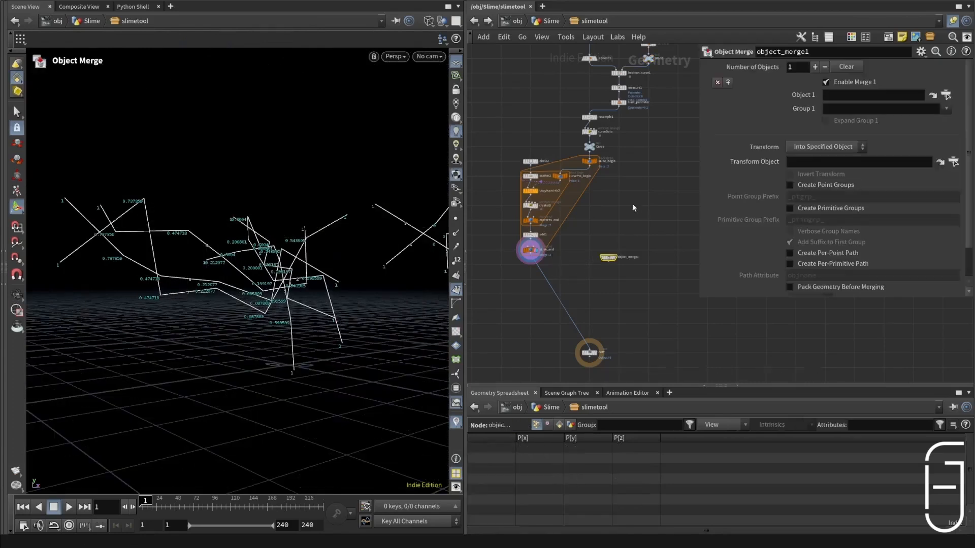
{"action": "left_click_drag", "start_coordinate": [649, 60], "coordinate": [843, 96]}
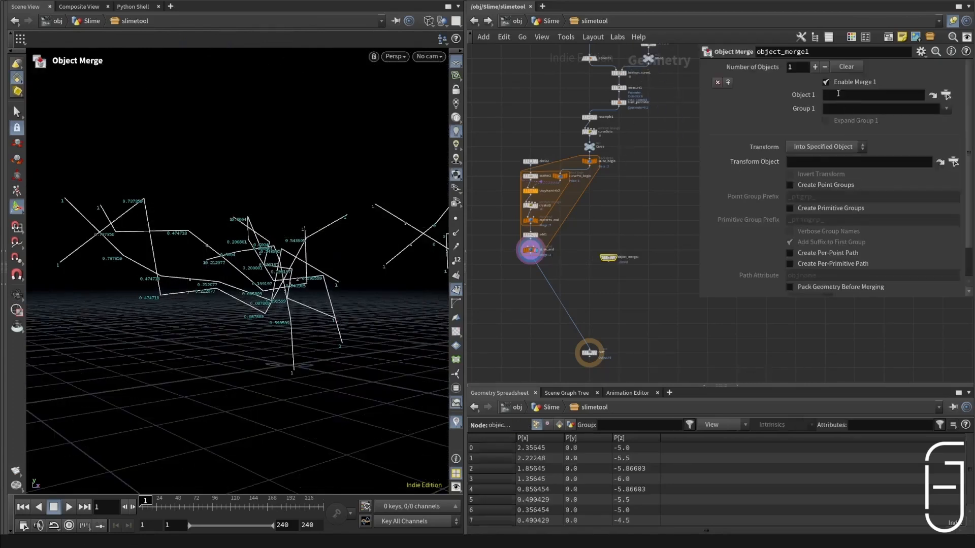
{"action": "scroll", "coordinate": [608, 242], "scroll_direction": "up", "scroll_amount": 3}
{"action": "left_click", "coordinate": [611, 227]}
{"action": "left_click", "coordinate": [611, 250]}
{"action": "left_click_drag", "start_coordinate": [599, 241], "coordinate": [617, 254]}
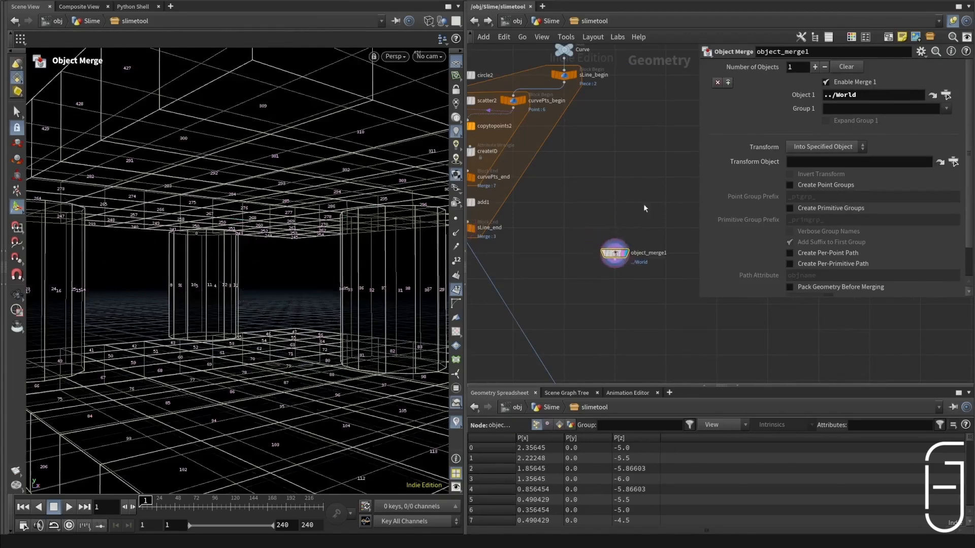
Step: Add a Group Create node fed by sLine_end, display it, and set its group type to Points
{"action": "middle_click_drag", "start_coordinate": [569, 332], "coordinate": [593, 283]}
{"action": "key", "text": "Tab"}
{"action": "type", "text": "group"}
{"action": "key", "text": "Return"}
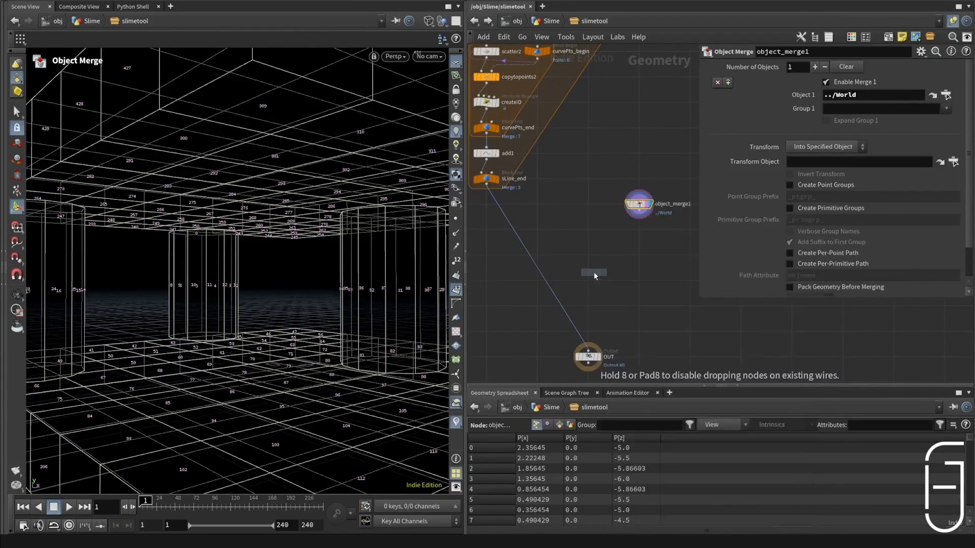
{"action": "left_click", "coordinate": [566, 243]}
{"action": "left_click_drag", "start_coordinate": [487, 186], "coordinate": [543, 247]}
{"action": "left_click", "coordinate": [578, 230]}
{"action": "left_click", "coordinate": [577, 251]}
{"action": "left_click", "coordinate": [811, 80]}
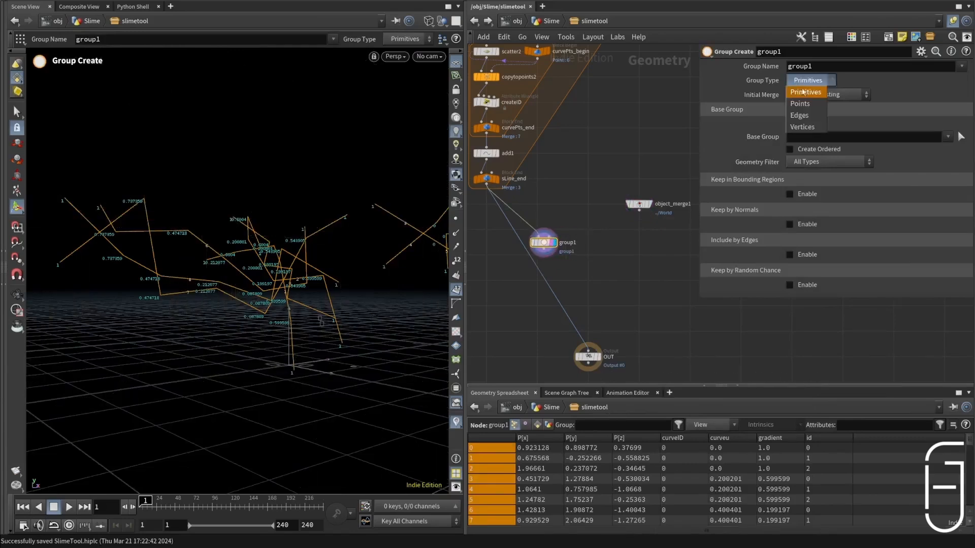
{"action": "left_click", "coordinate": [808, 92]}
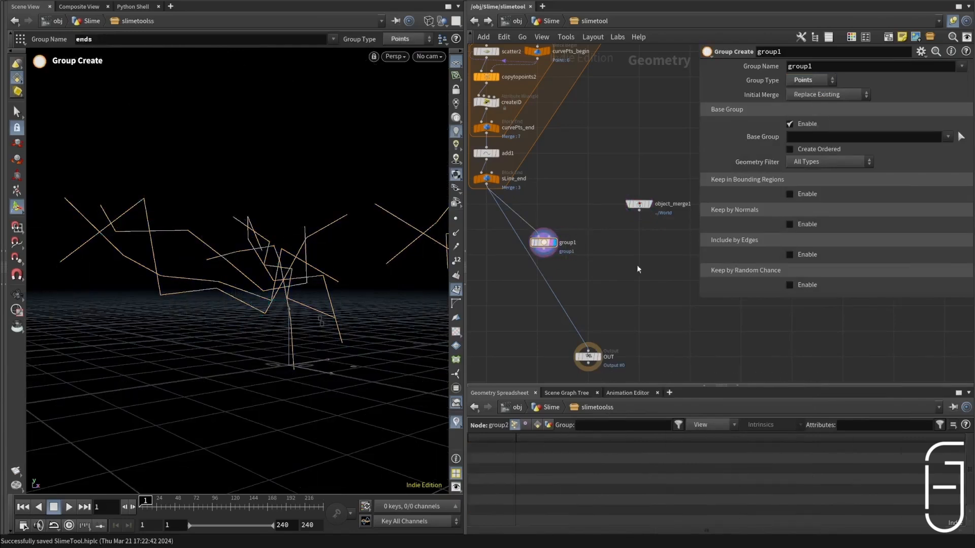
{"action": "left_click", "coordinate": [842, 137]}
{"action": "type", "text": "@gradient<M"}
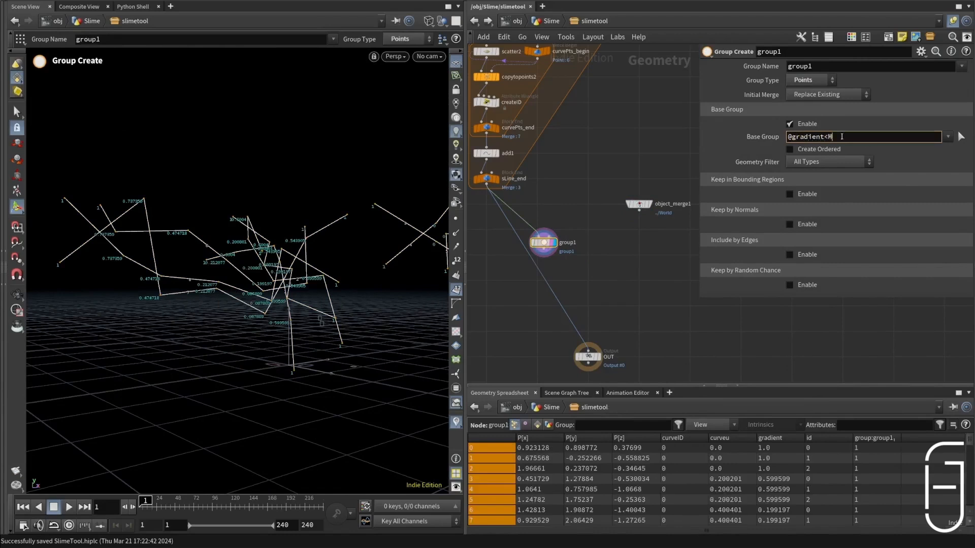
{"action": "key", "text": "BackSpace"}
{"action": "key", "text": "BackSpace"}
{"action": "key", "text": "Return"}
Step: Add an Attribute Wrangle named toSurface, fed by group1 in its first input and the World object merge in its second
{"action": "middle_click_drag", "start_coordinate": [616, 305], "coordinate": [629, 291]}
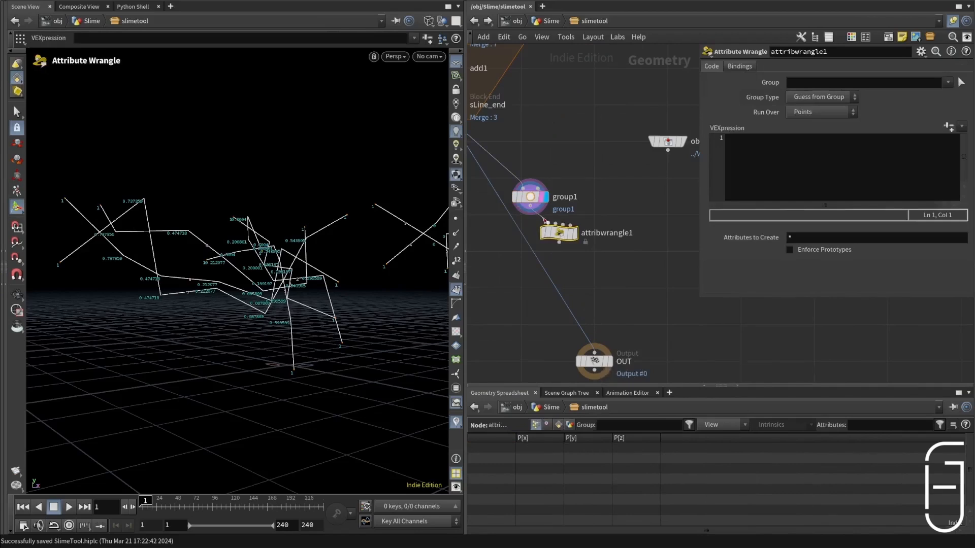
{"action": "left_click_drag", "start_coordinate": [530, 205], "coordinate": [548, 223]}
{"action": "left_click_drag", "start_coordinate": [668, 150], "coordinate": [583, 192]}
{"action": "scroll", "coordinate": [623, 117], "scroll_direction": "down", "scroll_amount": 2}
{"action": "double_click", "coordinate": [612, 197]}
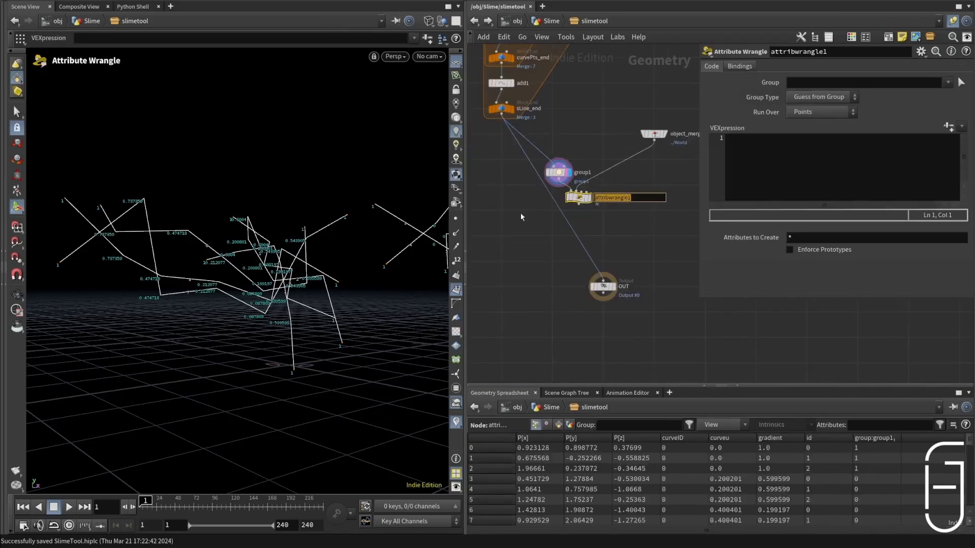
{"action": "type", "text": "toSurface"}
{"action": "key", "text": "Return"}
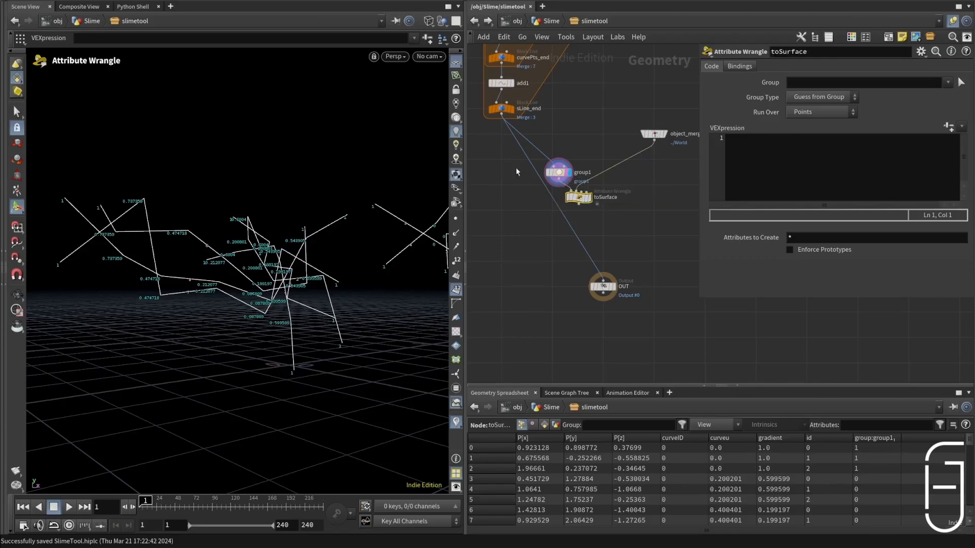
Step: Feed OUT from toSurface and start its VEX code with float dist = xyzdist(1, v@P);
{"action": "scroll", "coordinate": [597, 236], "scroll_direction": "up", "scroll_amount": 3}
{"action": "left_click", "coordinate": [599, 231]}
{"action": "left_click_drag", "start_coordinate": [811, 139], "coordinate": [837, 139]}
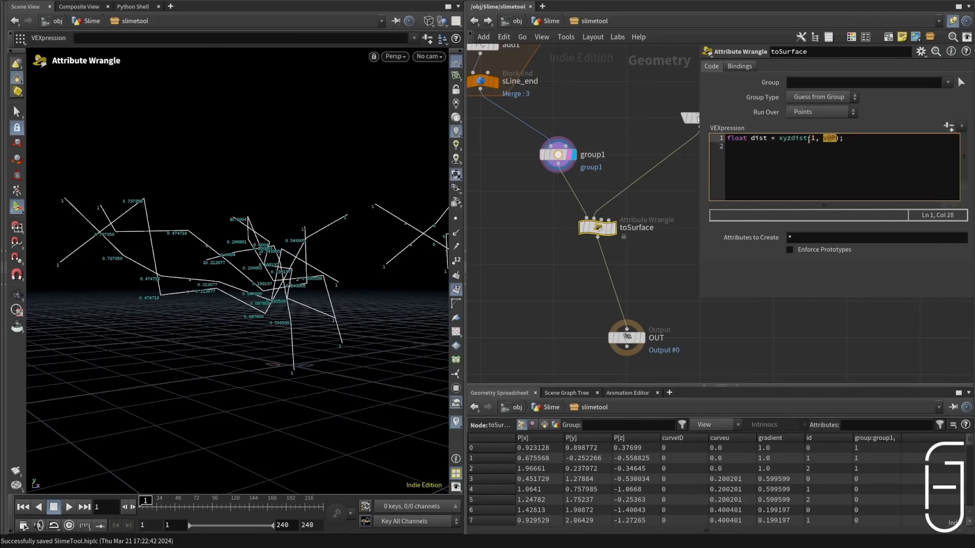
{"action": "double_click", "coordinate": [812, 139]}
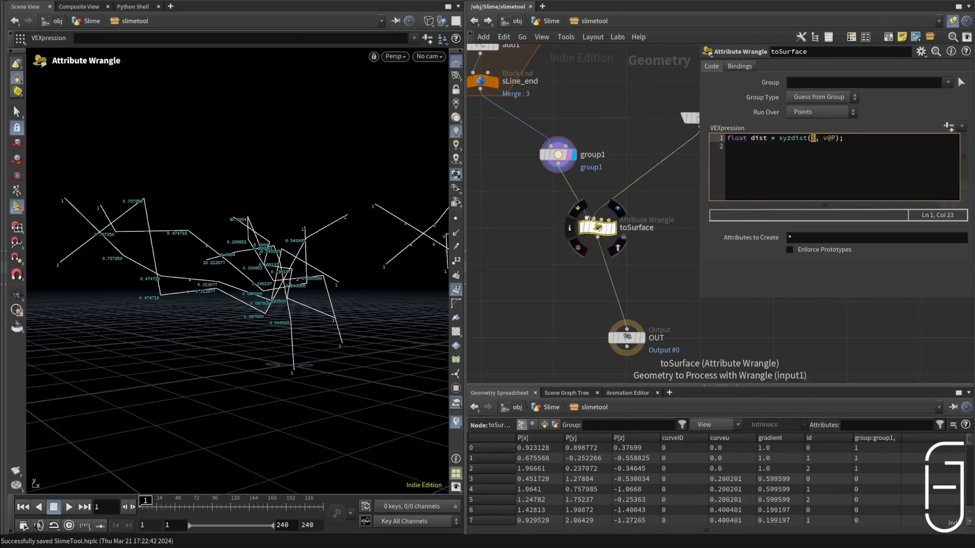
{"action": "left_click", "coordinate": [856, 151]}
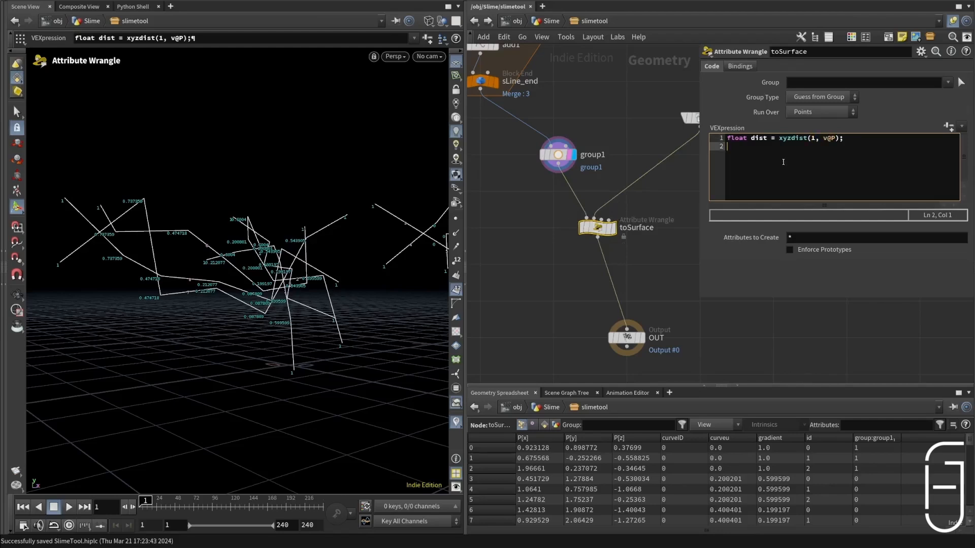
{"action": "key", "text": "Return"}
Step: Add the condition if(dist<chf('maxdist')){ to toSurface, generate its Maxdist parameter, and set it to 0.5
{"action": "type", "text": "if(dist<chf('maxdist')){"}
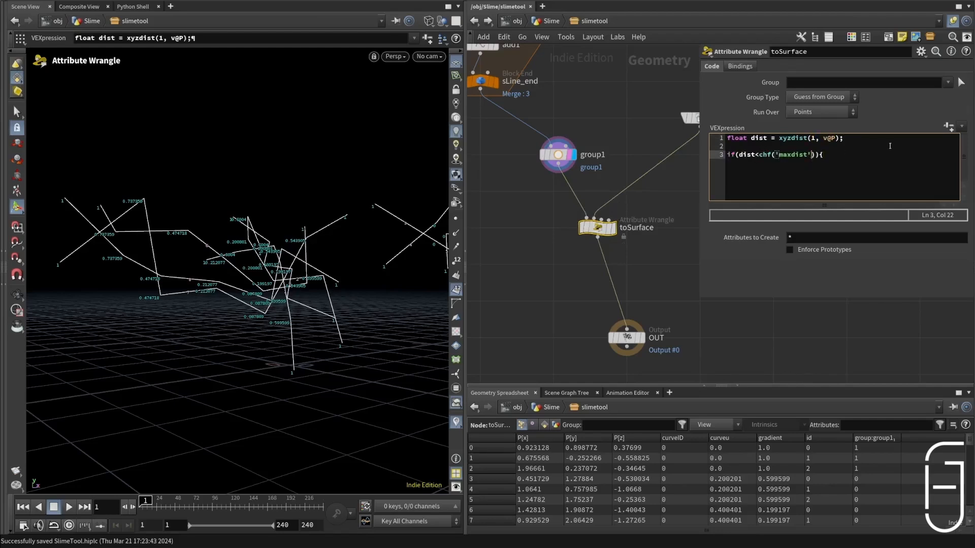
{"action": "left_click", "coordinate": [948, 127]}
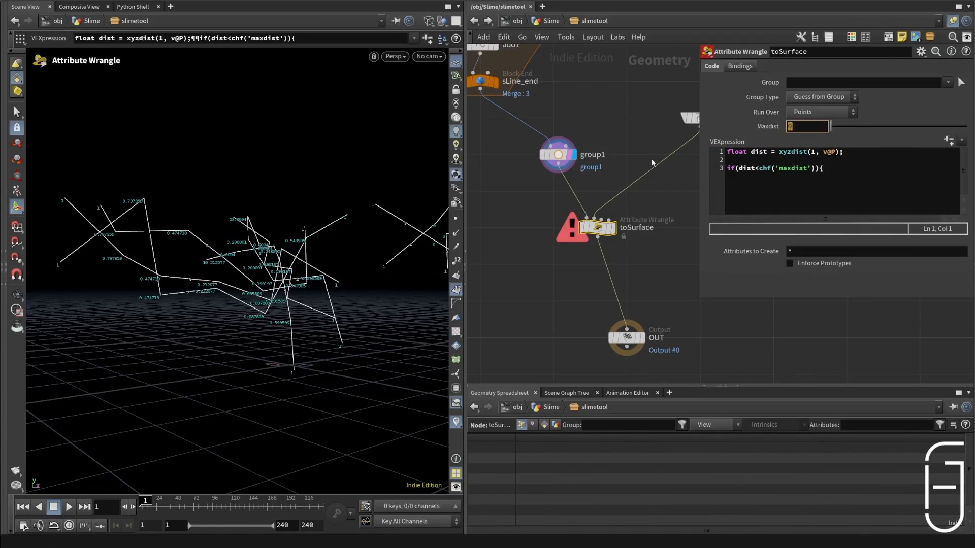
{"action": "type", "text": "0.5"}
{"action": "key", "text": "Return"}
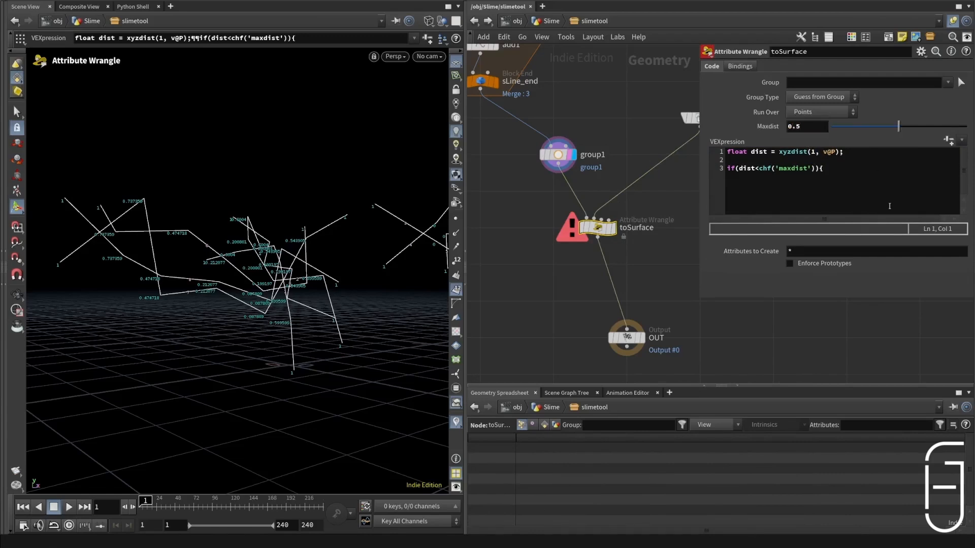
Step: Complete the if block with int pt = addpoint(0, v@P); and setpointgroup(0, 'ends', pt, 1, 'set'); plus the closing brace
{"action": "type", "text": "int pt = addpoint(0, v@P); }"}
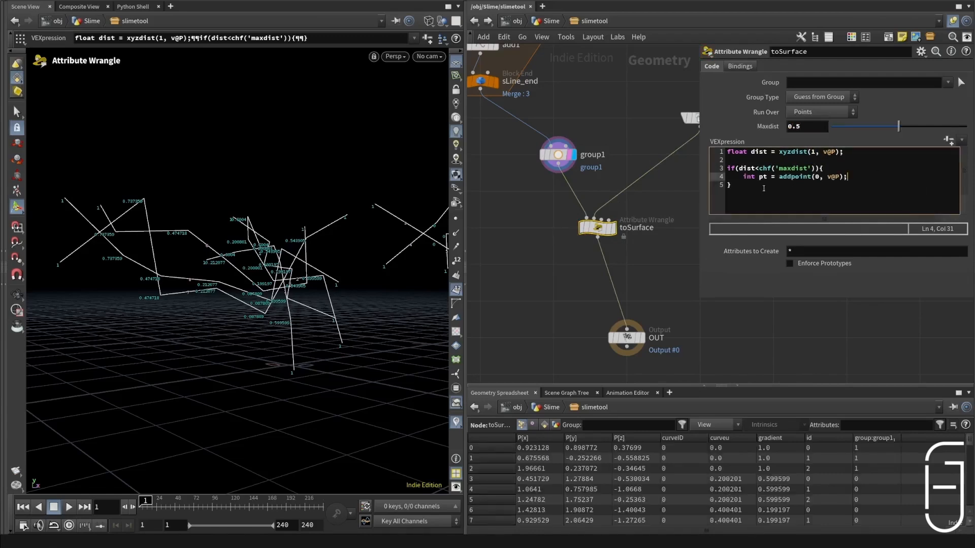
{"action": "double_click", "coordinate": [761, 177]}
{"action": "key", "text": "End"}
{"action": "key", "text": "Return"}
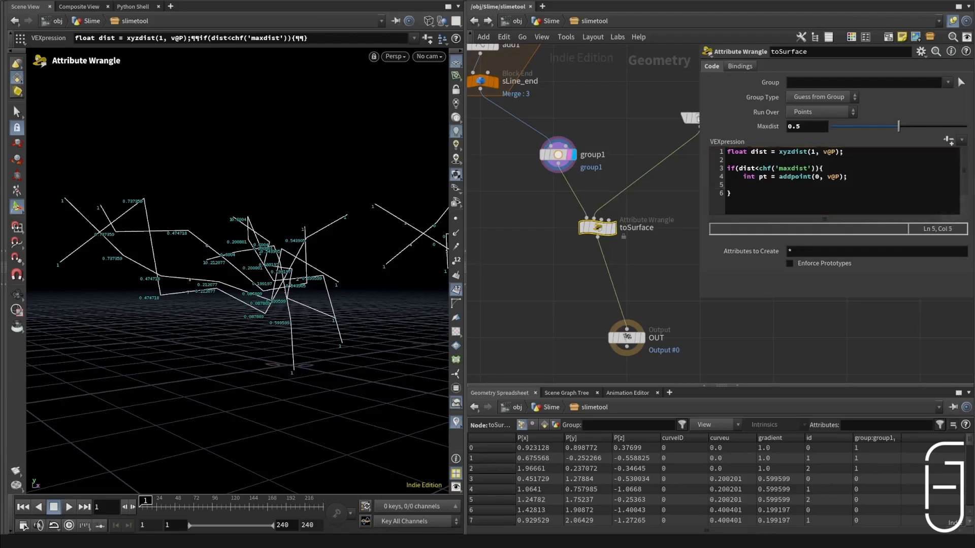
{"action": "type", "text": "setpointgroup(0, 'ends', pt, 1, 'set');"}
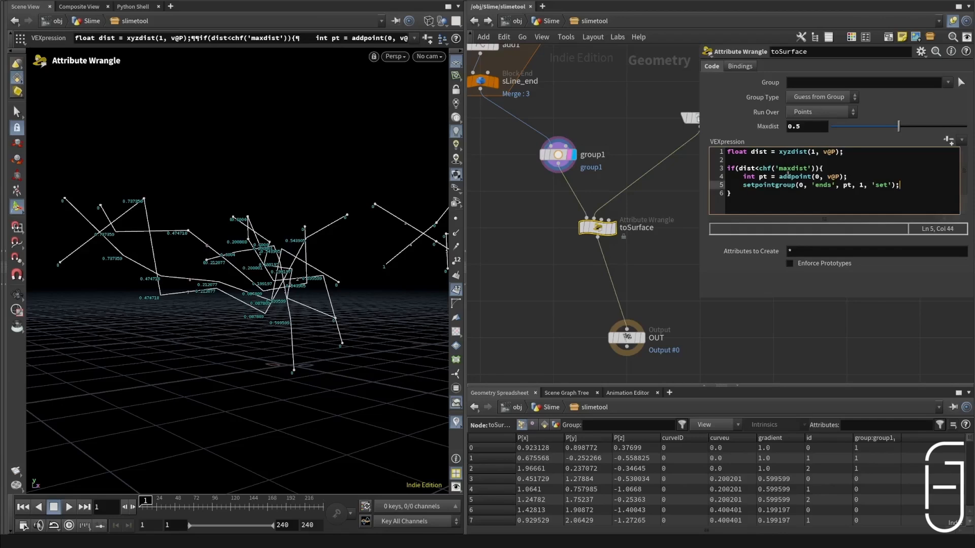
Step: Set the group name on the group1 node to ends, matching the wrangle code
{"action": "double_click", "coordinate": [817, 185]}
{"action": "left_click", "coordinate": [558, 155]}
{"action": "left_click_drag", "start_coordinate": [814, 66], "coordinate": [651, 90]}
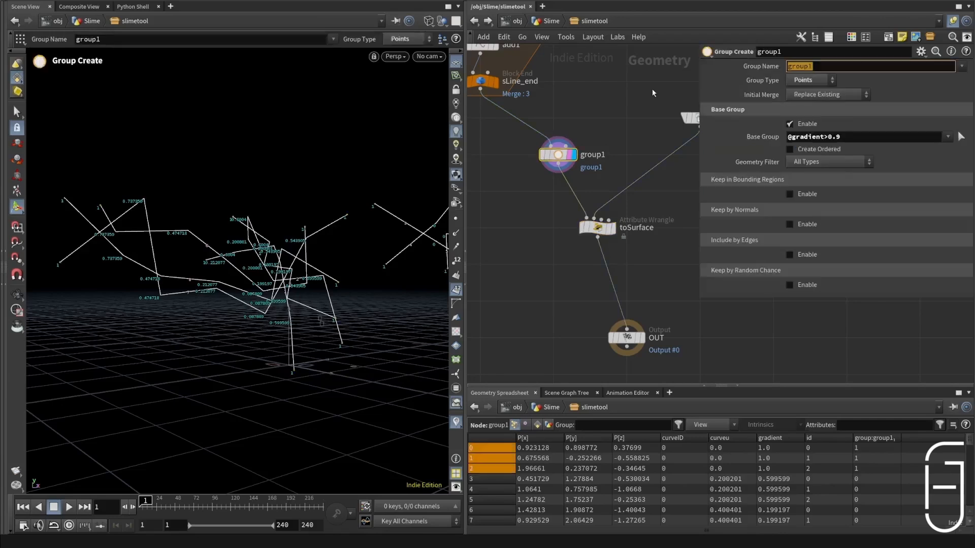
{"action": "type", "text": "ends"}
{"action": "key", "text": "Return"}
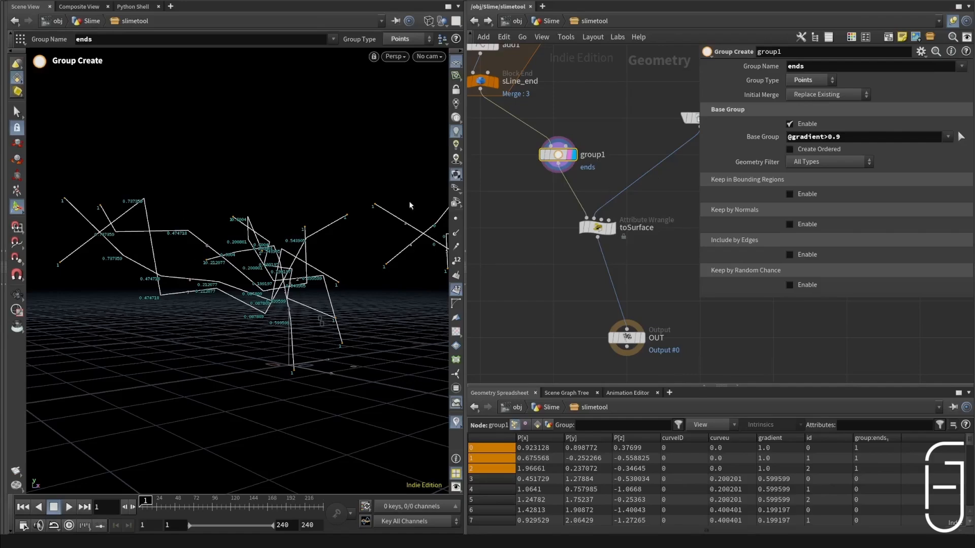
Step: Check the slime lines from other angles, reselect toSurface, and save the scene
{"action": "key", "text": "Escape"}
{"action": "left_click_drag", "start_coordinate": [407, 207], "coordinate": [387, 203]}
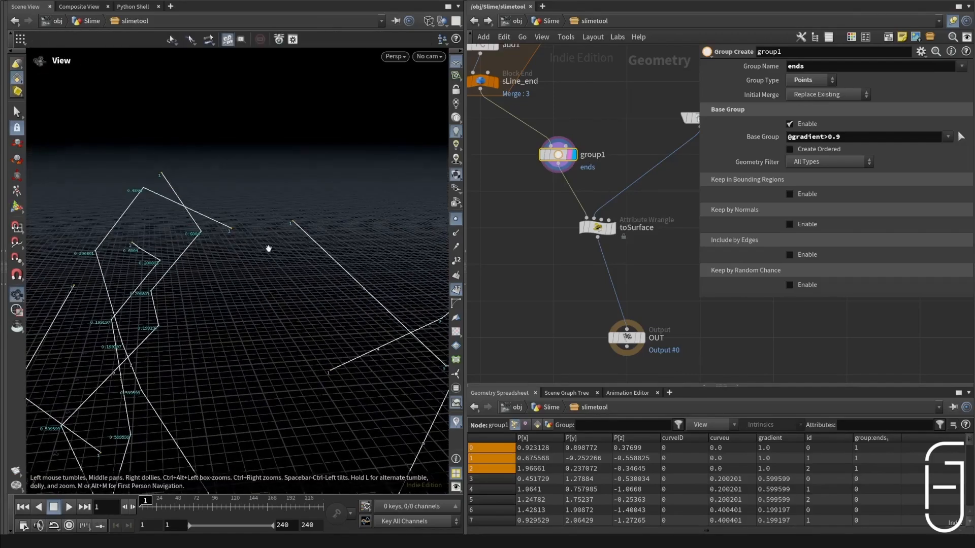
{"action": "left_click_drag", "start_coordinate": [265, 249], "coordinate": [279, 239]}
{"action": "left_click", "coordinate": [598, 227]}
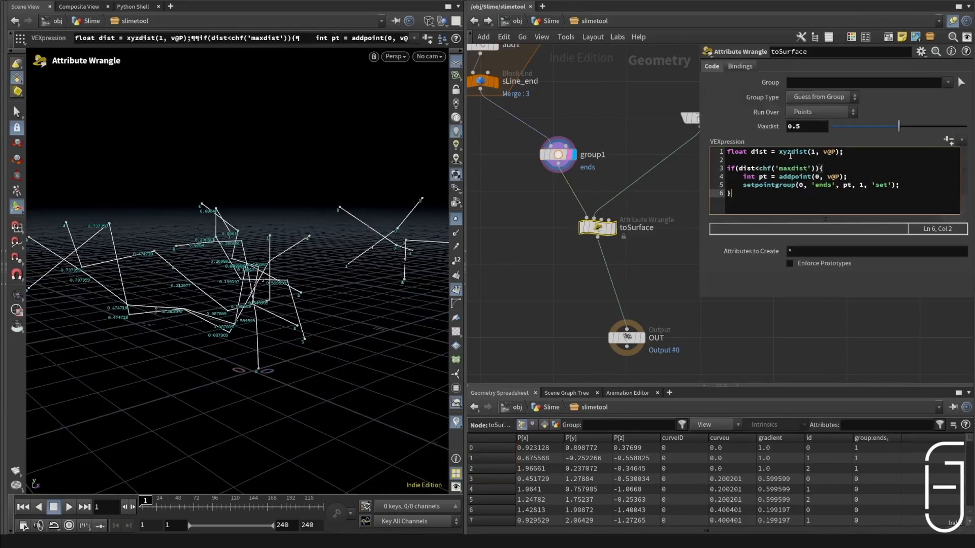
{"action": "key", "text": "ctrl+s"}
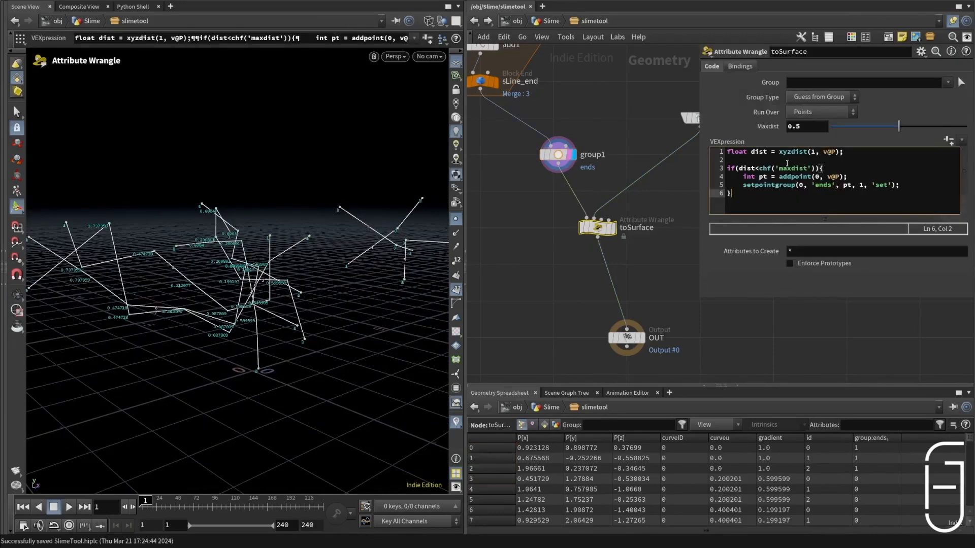
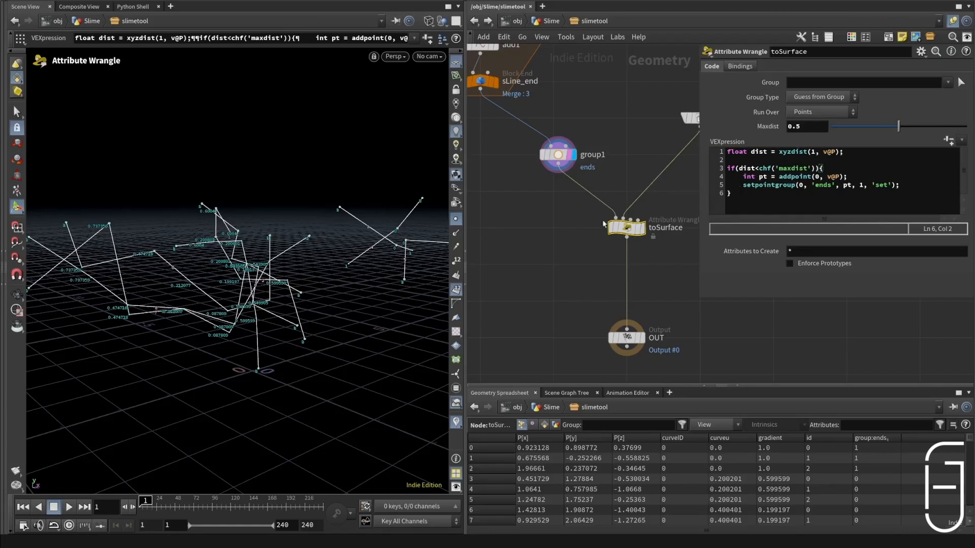
Step: Extend toSurface's if block with a blank line and setpointattrib calls passing gradient, curveu and curveID to the new point
{"action": "left_click_drag", "start_coordinate": [746, 186], "coordinate": [862, 186]}
{"action": "left_click", "coordinate": [856, 186]}
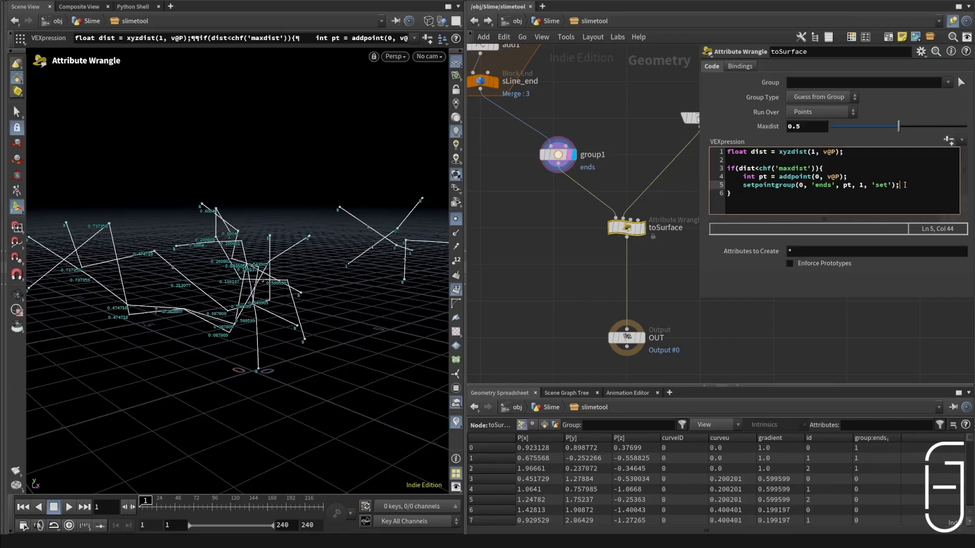
{"action": "type", "text": "setpointattrib(0, 'gradient', pt, f@gradient, 'set');     setpointattrib(0, 'curveu', pt, f@curveu, 'set');     setpointattrib(0, 'curveID', pt, i@curveID, 'set');"}
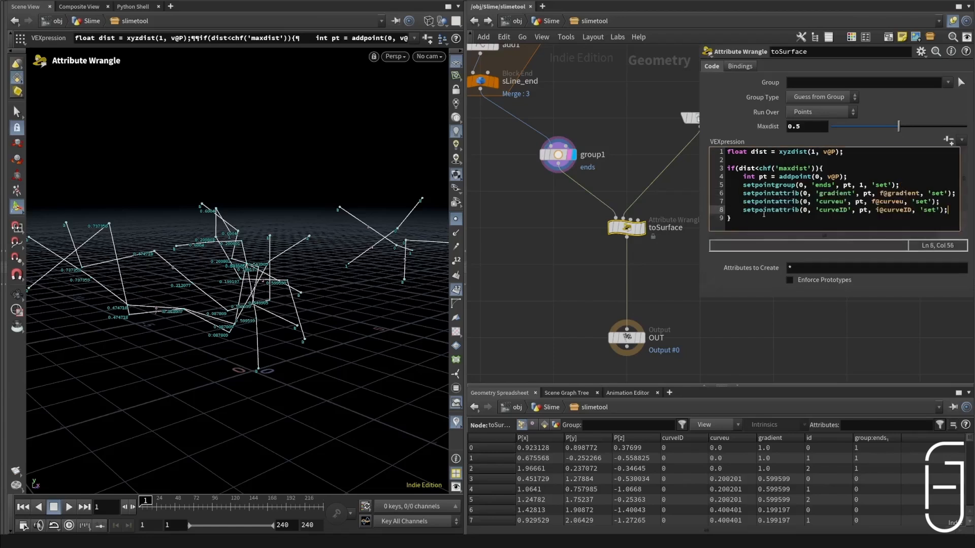
{"action": "left_click_drag", "start_coordinate": [700, 201], "coordinate": [850, 201]}
{"action": "left_click", "coordinate": [838, 186]}
{"action": "key", "text": "Return"}
{"action": "left_click", "coordinate": [765, 201]}
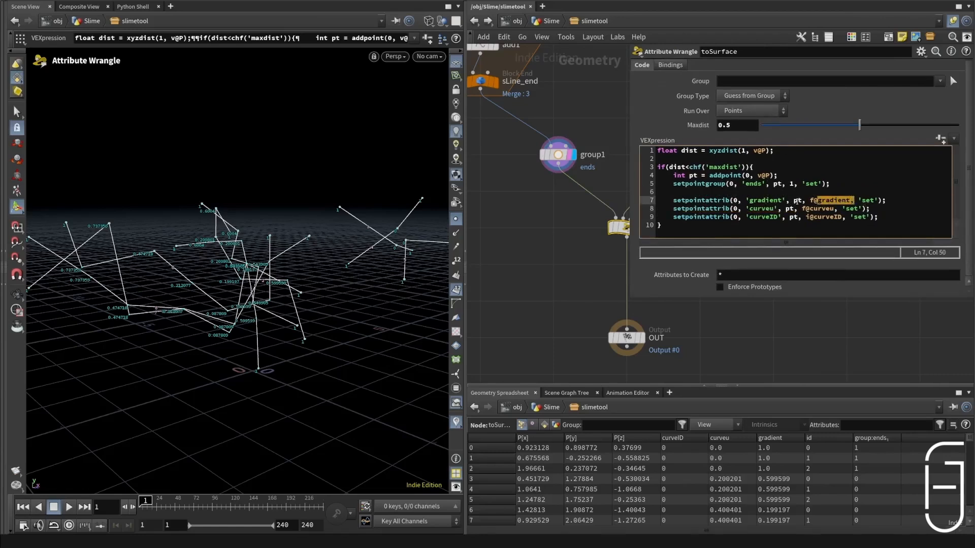
{"action": "left_click_drag", "start_coordinate": [753, 217], "coordinate": [794, 218]}
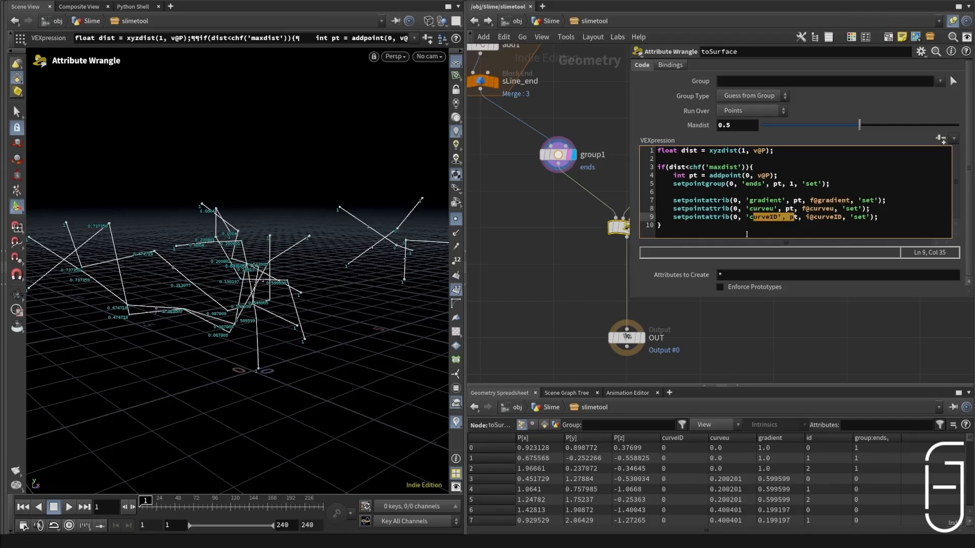
Step: Display the toSurface result and save the scene
{"action": "middle_click_drag", "start_coordinate": [536, 193], "coordinate": [529, 182]}
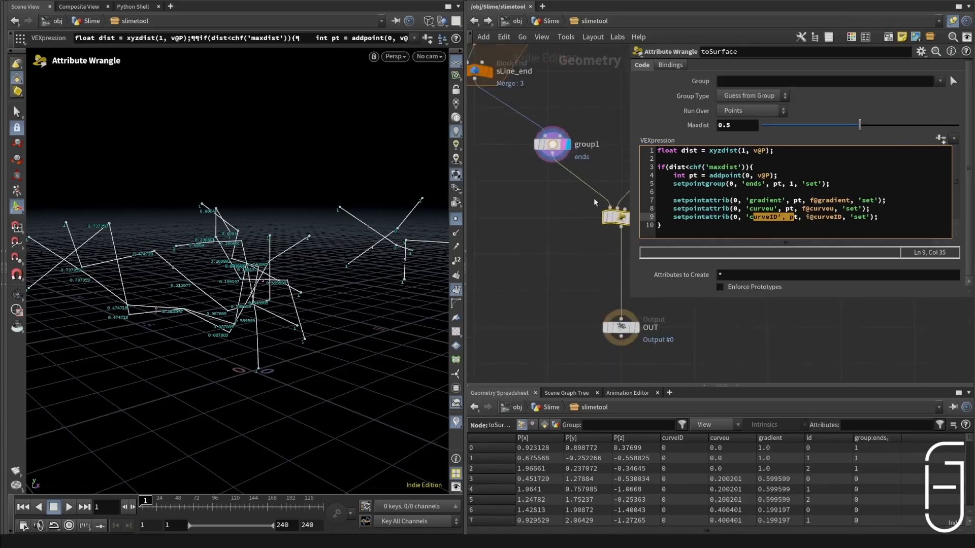
{"action": "scroll", "coordinate": [528, 184], "scroll_direction": "down", "scroll_amount": 2}
{"action": "left_click", "coordinate": [611, 212]}
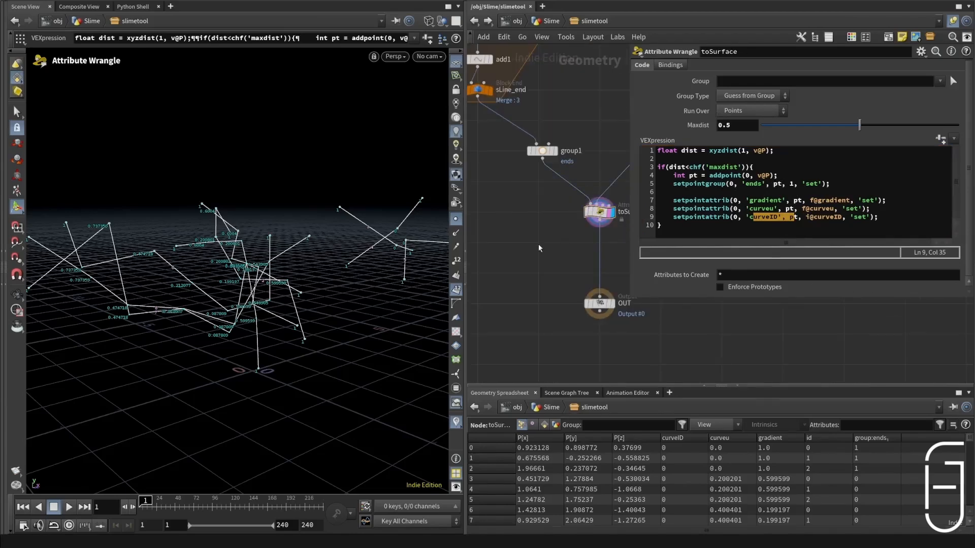
{"action": "key", "text": "Tab"}
{"action": "key", "text": "ctrl+s"}
{"action": "key", "text": "Escape"}
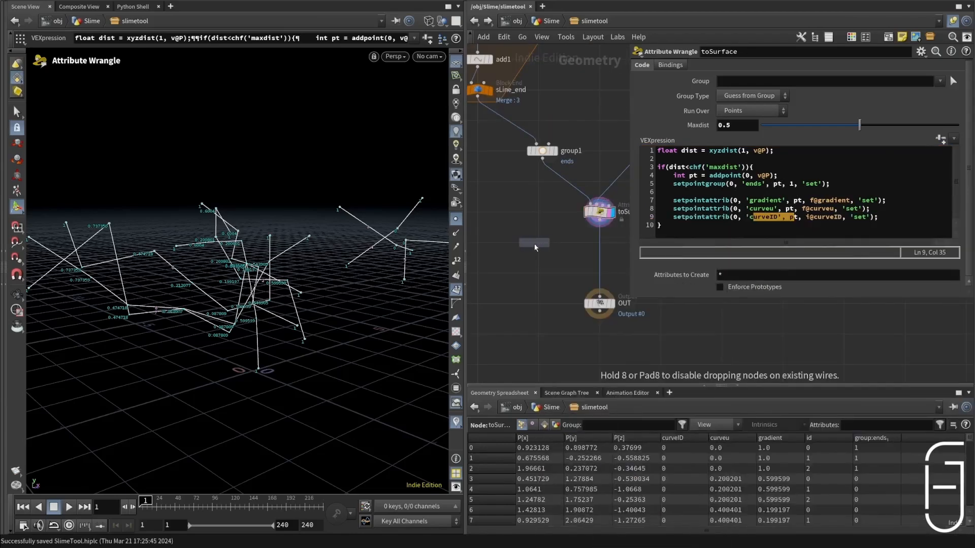
Step: Add a Ray node fed by toSurface and the world object merge, display it, and set its method to Minimum Distance
{"action": "left_click", "coordinate": [547, 271]}
{"action": "left_click_drag", "start_coordinate": [542, 265], "coordinate": [600, 221]}
{"action": "scroll", "coordinate": [587, 253], "scroll_direction": "down", "scroll_amount": 5}
{"action": "scroll", "coordinate": [588, 253], "scroll_direction": "up", "scroll_amount": 5}
{"action": "left_click_drag", "start_coordinate": [506, 261], "coordinate": [596, 146]}
{"action": "left_click_drag", "start_coordinate": [507, 266], "coordinate": [581, 266]}
{"action": "left_click_drag", "start_coordinate": [330, 268], "coordinate": [374, 248], "text": "alt"}
{"action": "left_click", "coordinate": [746, 112]}
{"action": "left_click", "coordinate": [749, 122]}
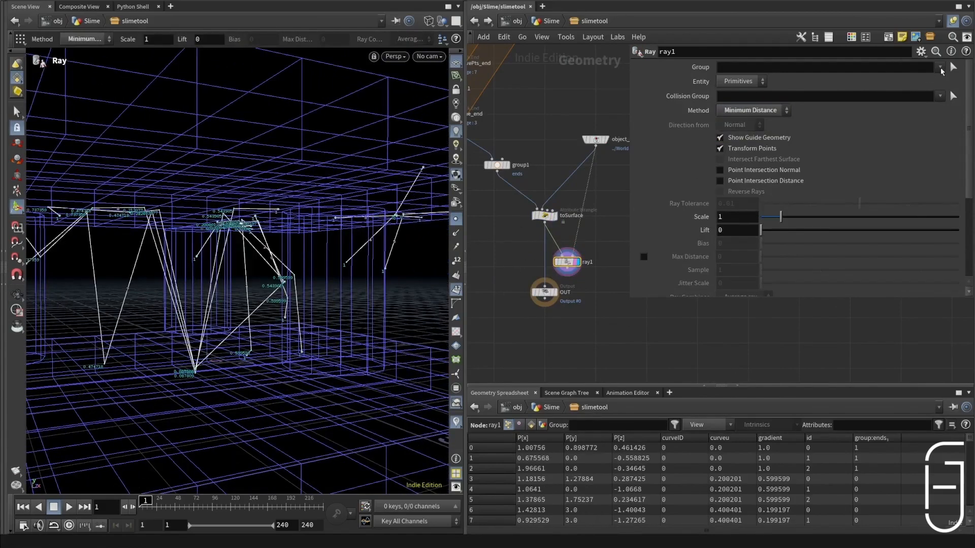
Step: Restrict ray1 to the ends group and inspect the projected line ends from several angles
{"action": "left_click", "coordinate": [941, 68]}
{"action": "left_click", "coordinate": [946, 83]}
{"action": "left_click_drag", "start_coordinate": [278, 246], "coordinate": [300, 259], "text": "alt"}
{"action": "right_click_drag", "start_coordinate": [300, 259], "coordinate": [304, 224], "text": "alt"}
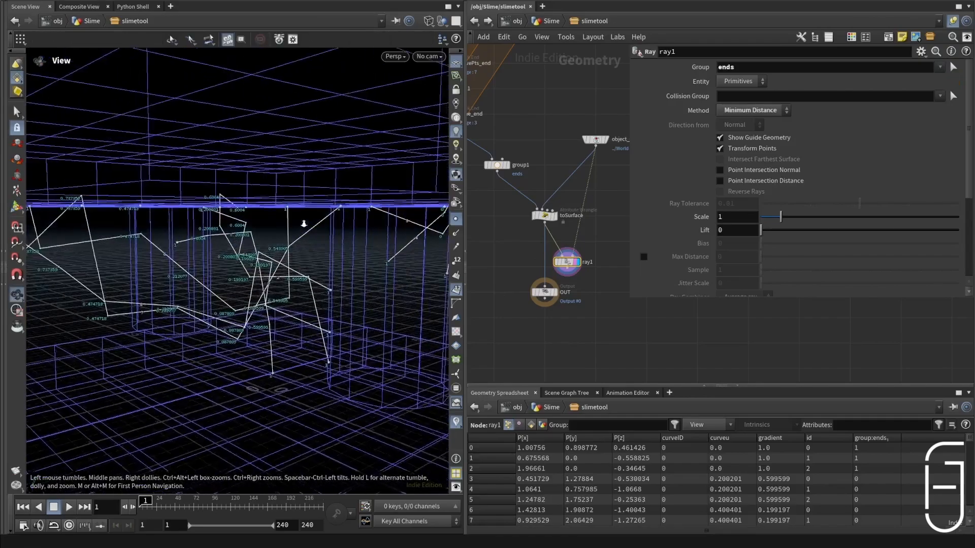
{"action": "left_click_drag", "start_coordinate": [303, 224], "coordinate": [321, 172], "text": "alt"}
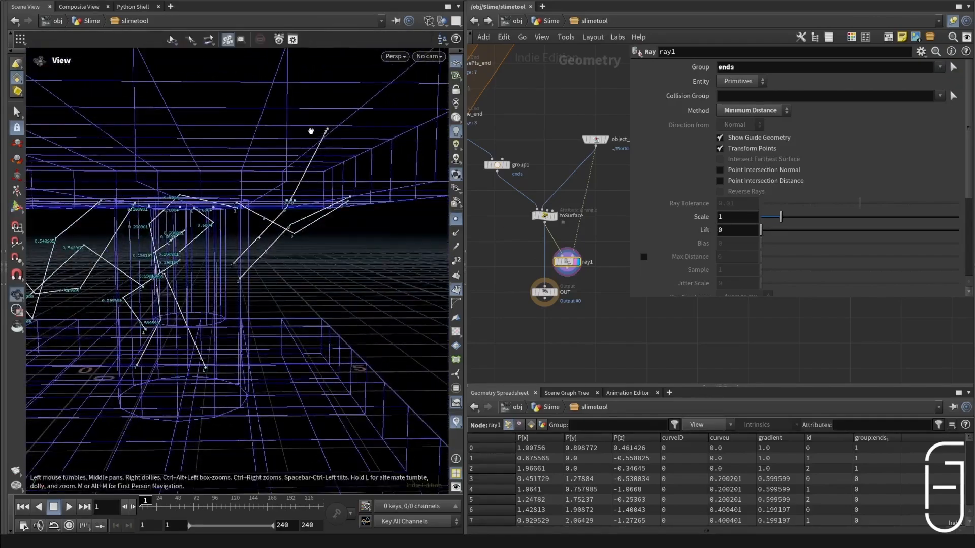
{"action": "left_click_drag", "start_coordinate": [311, 131], "coordinate": [287, 148]}
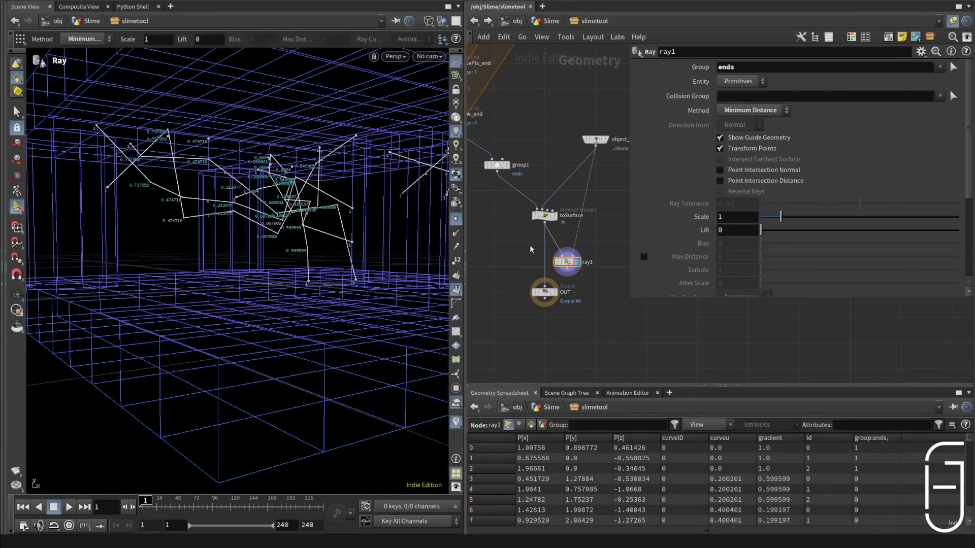
Step: Add a Blast node fed by toSurface, place it beside the main chain, and display it
{"action": "key", "text": "Tab"}
{"action": "type", "text": "blast"}
{"action": "key", "text": "Return"}
{"action": "left_click", "coordinate": [499, 235]}
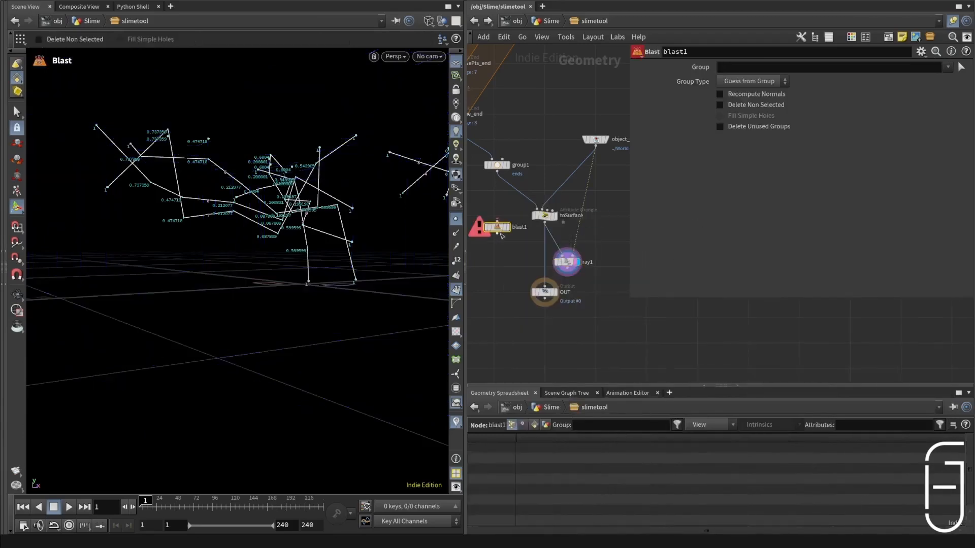
{"action": "scroll", "coordinate": [574, 229], "scroll_direction": "down", "scroll_amount": 2}
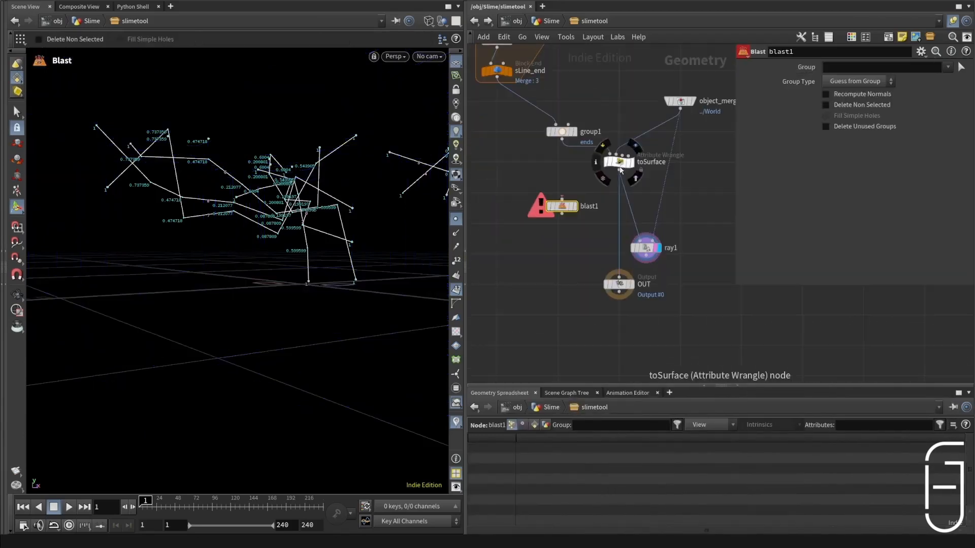
{"action": "left_click_drag", "start_coordinate": [618, 170], "coordinate": [562, 199]}
{"action": "key", "text": "l"}
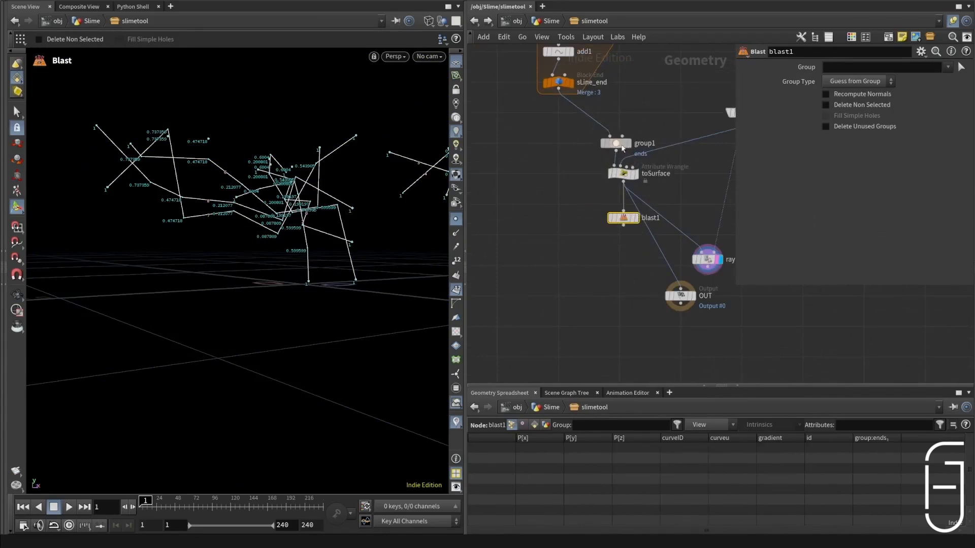
{"action": "key", "text": "ctrl+z"}
{"action": "left_click", "coordinate": [569, 193]}
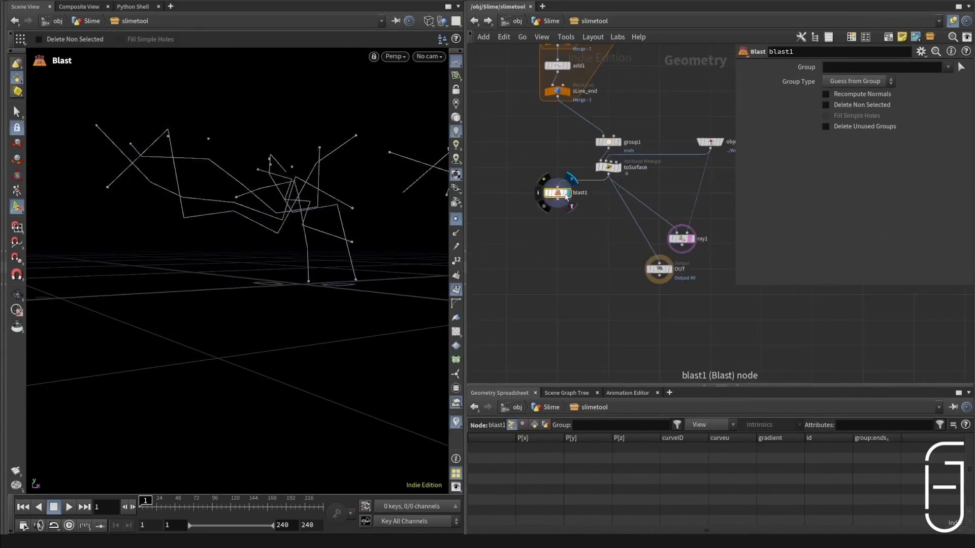
Step: Set blast1's group to ends and enable Delete Non Selected so only the end points are kept
{"action": "left_click", "coordinate": [948, 69]}
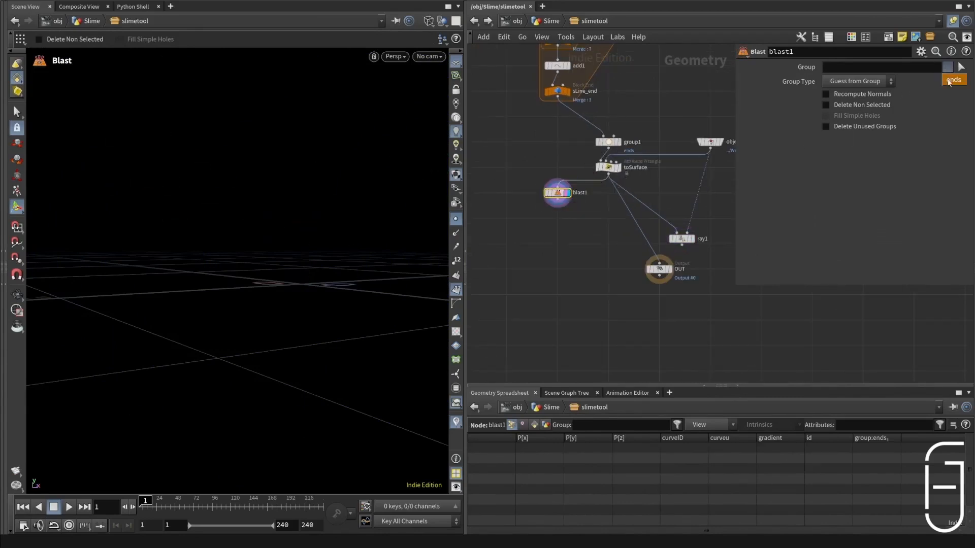
{"action": "left_click", "coordinate": [953, 80]}
{"action": "left_click", "coordinate": [826, 105]}
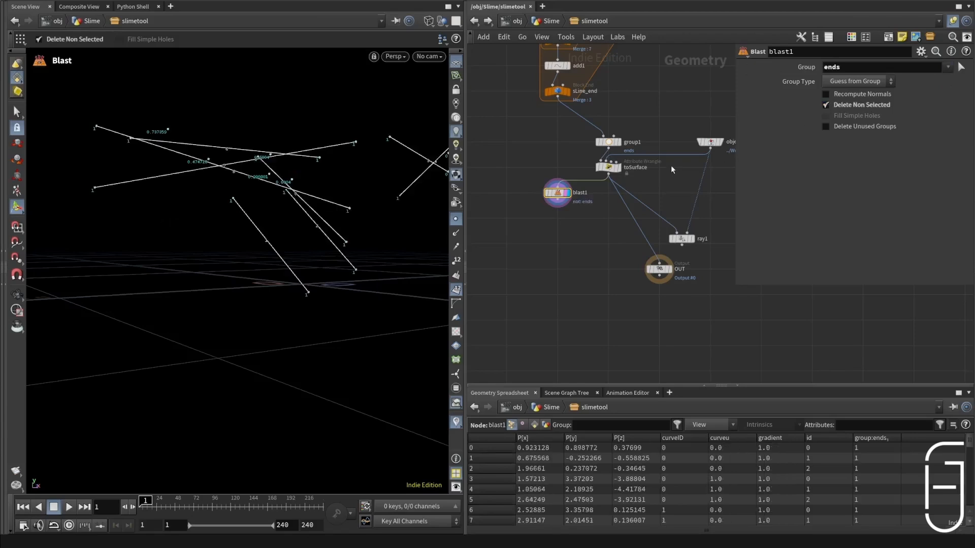
{"action": "scroll", "coordinate": [641, 151], "scroll_direction": "down", "scroll_amount": 2}
{"action": "middle_click_drag", "start_coordinate": [641, 151], "coordinate": [711, 108]}
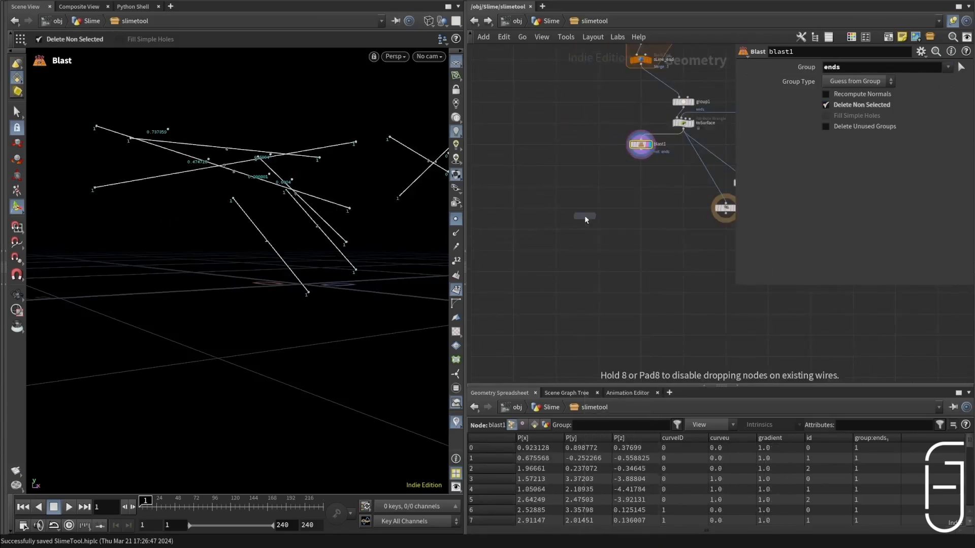
Step: Place a Sphere node in free space beside blast1
{"action": "left_click", "coordinate": [584, 179]}
{"action": "scroll", "coordinate": [601, 162], "scroll_direction": "up", "scroll_amount": 2}
{"action": "left_click_drag", "start_coordinate": [570, 189], "coordinate": [528, 163]}
Step: Connect an Add node below sphere1 and enable Delete Geometry But Keep the Points
{"action": "left_click", "coordinate": [530, 172]}
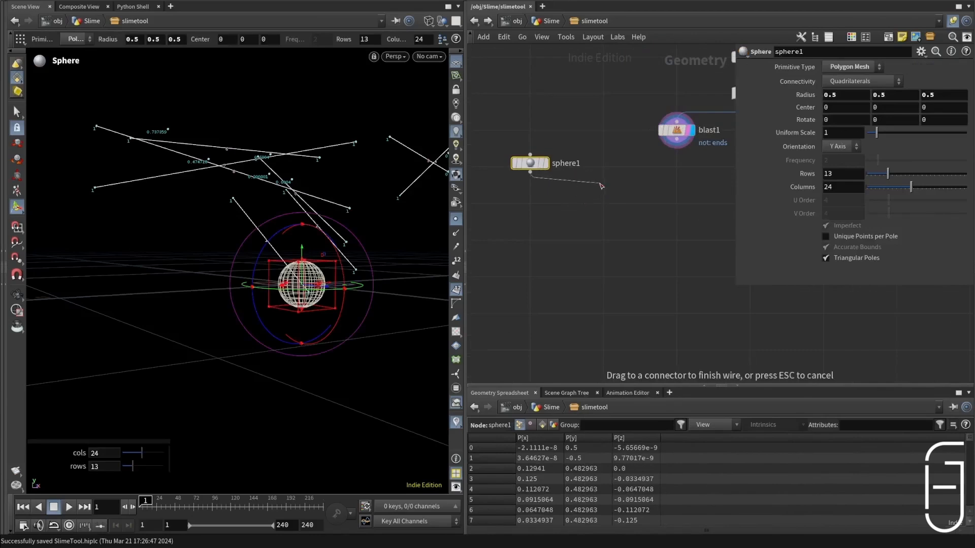
{"action": "key", "text": "Tab"}
{"action": "type", "text": "add"}
{"action": "key", "text": "Return"}
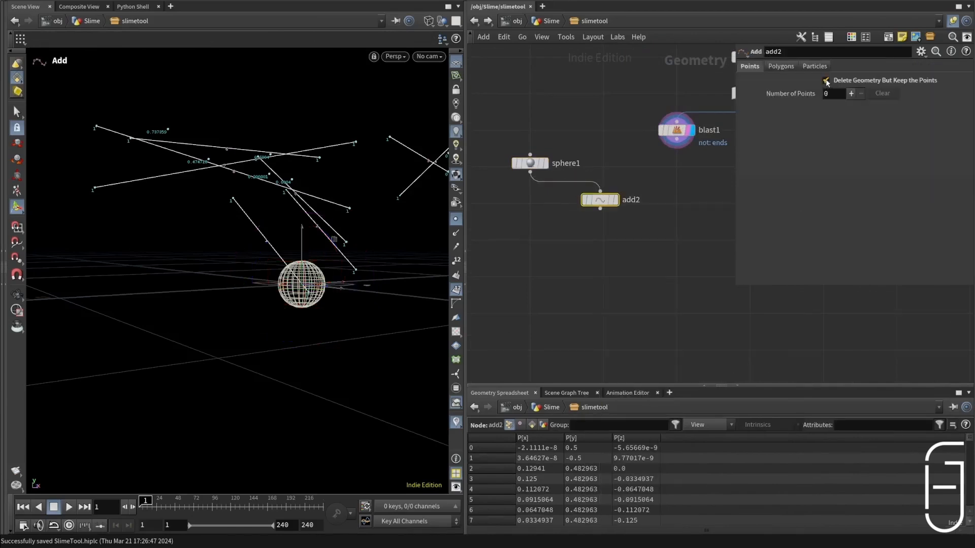
{"action": "left_click", "coordinate": [826, 81]}
{"action": "left_click_drag", "start_coordinate": [599, 200], "coordinate": [570, 204]}
{"action": "left_click", "coordinate": [592, 203]}
{"action": "key", "text": "Return"}
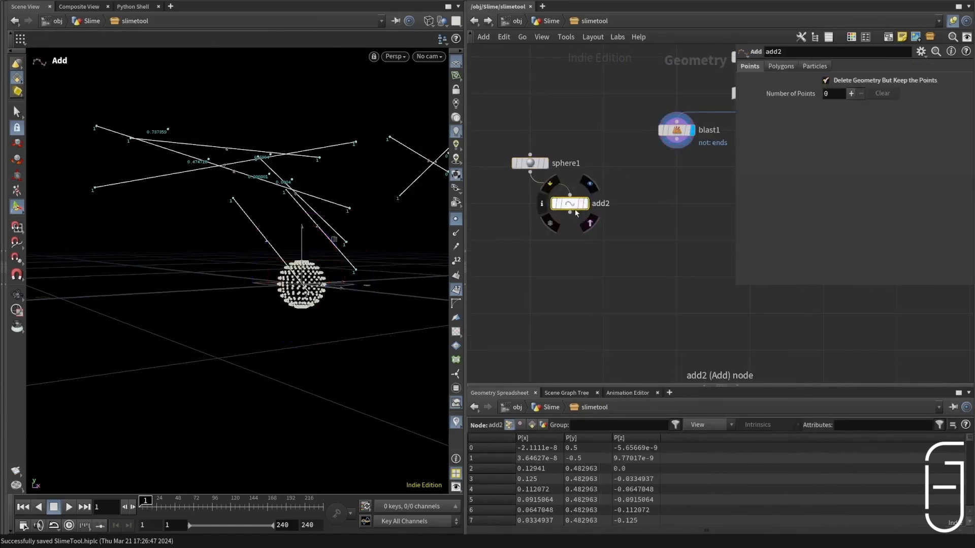
Step: Add a Copy to Points node that copies the add2 points onto the blast1 points
{"action": "left_click", "coordinate": [570, 213]}
{"action": "key", "text": "Tab"}
{"action": "type", "text": "copyt"}
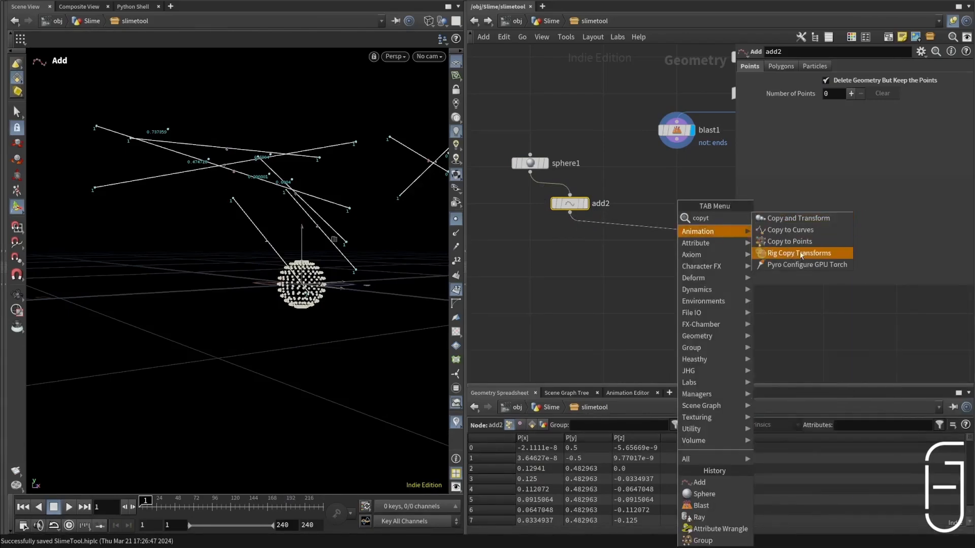
{"action": "left_click", "coordinate": [790, 241]}
Step: Set sphere1's primitive type to Polygon, tidy the node layout, and display the copytopoints1 result
{"action": "left_click", "coordinate": [530, 163]}
{"action": "key", "text": "Return"}
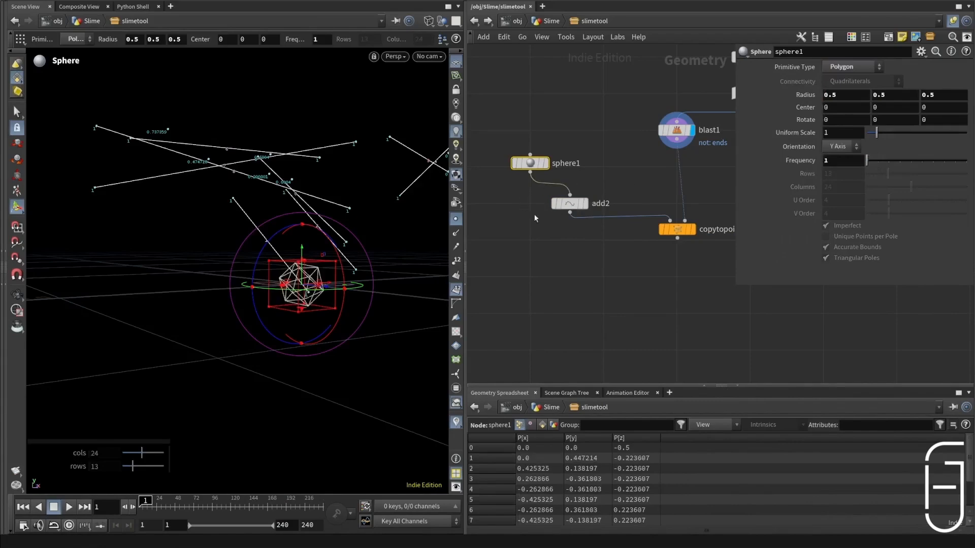
{"action": "left_click_drag", "start_coordinate": [583, 203], "coordinate": [600, 199]}
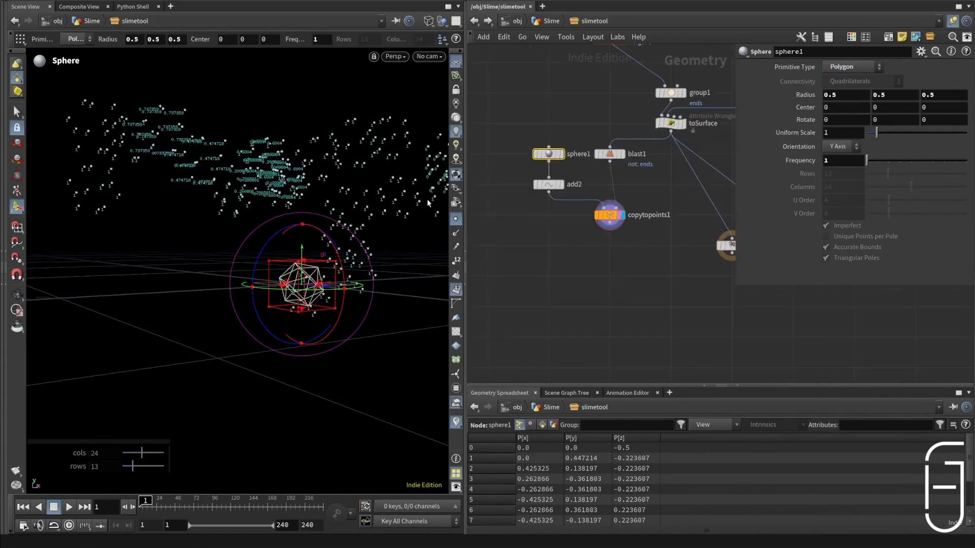
{"action": "left_click_drag", "start_coordinate": [402, 204], "coordinate": [491, 228], "text": "alt"}
Step: Add a Point Jitter node after copytopoints1, align it underneath, and display it
{"action": "left_click", "coordinate": [616, 227]}
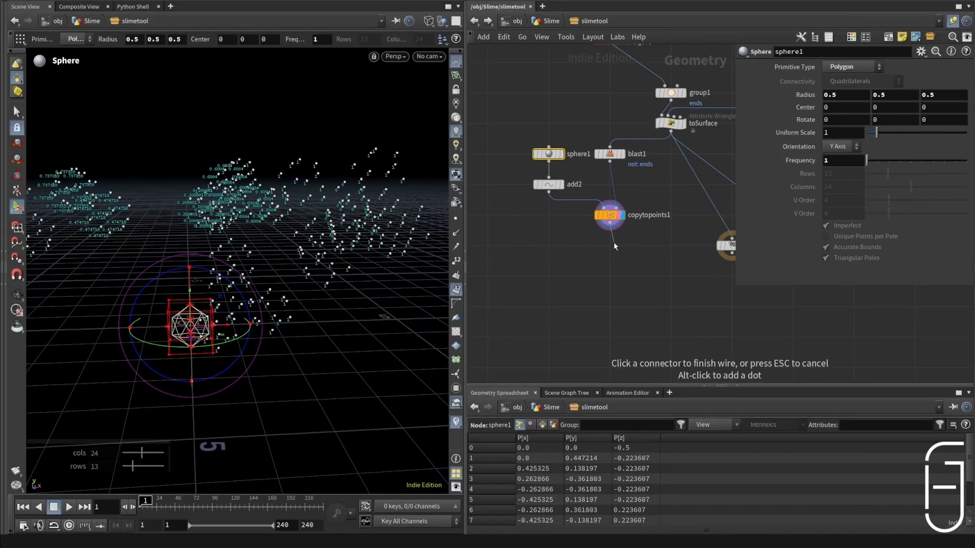
{"action": "left_click", "coordinate": [614, 247]}
{"action": "type", "text": "pointji"}
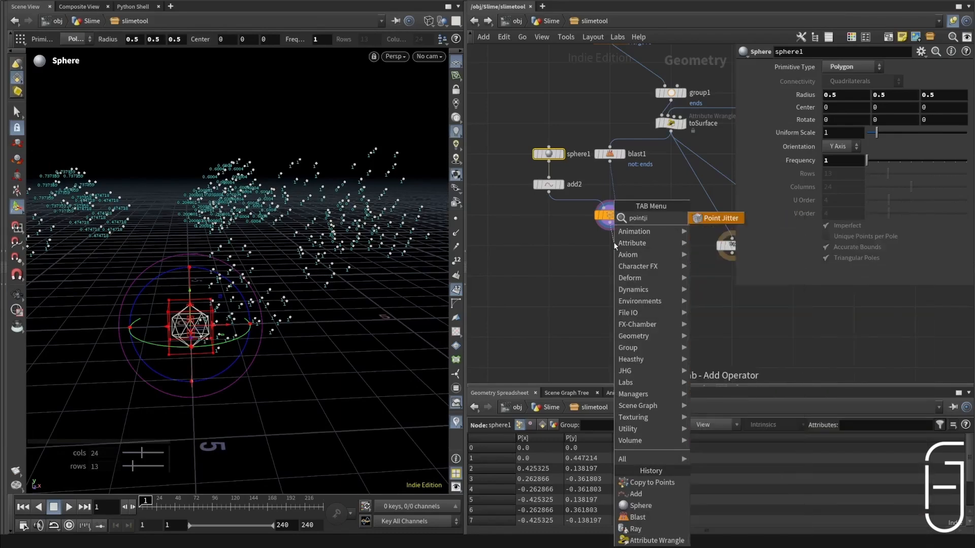
{"action": "key", "text": "Return"}
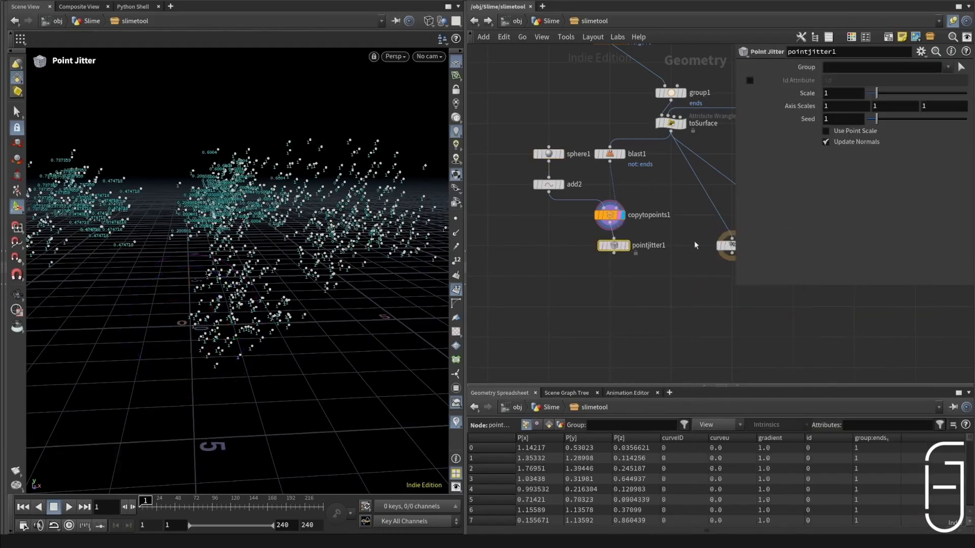
{"action": "left_click", "coordinate": [627, 246]}
{"action": "left_click_drag", "start_coordinate": [617, 245], "coordinate": [613, 246]}
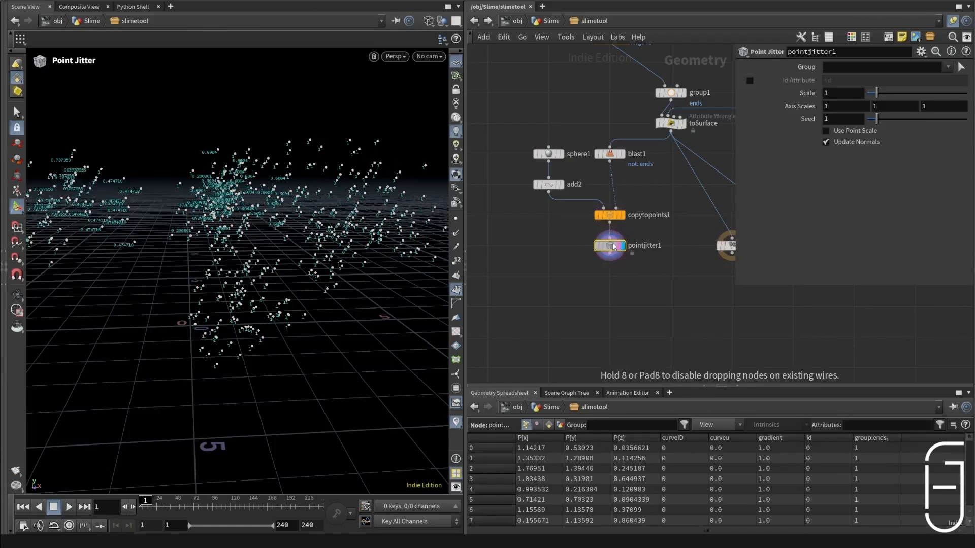
Step: Rewire ray1 to take pointjitter1 as its first input and feed its result into OUT
{"action": "middle_click_drag", "start_coordinate": [717, 254], "coordinate": [701, 246]}
{"action": "left_click_drag", "start_coordinate": [712, 238], "coordinate": [668, 306]}
{"action": "scroll", "coordinate": [672, 298], "scroll_direction": "down", "scroll_amount": 4}
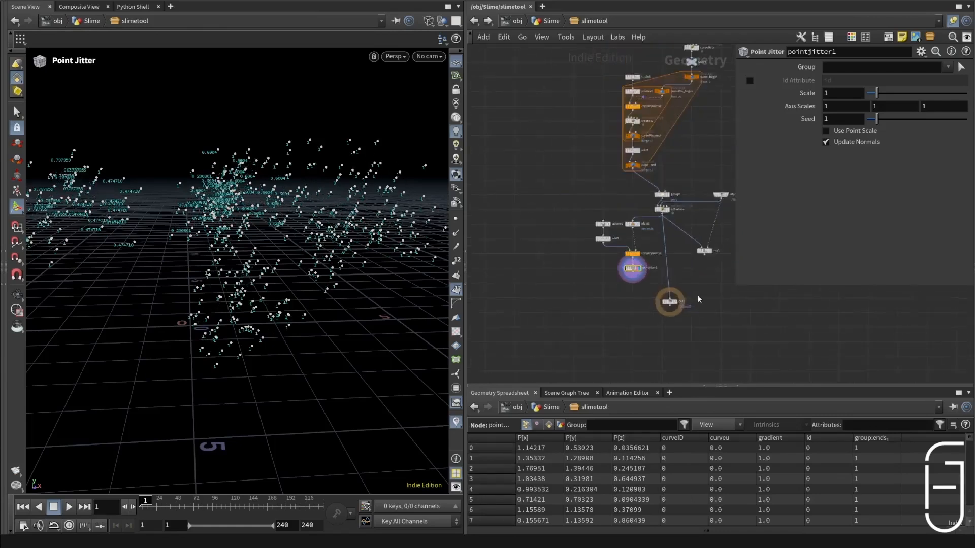
{"action": "left_click_drag", "start_coordinate": [557, 253], "coordinate": [650, 269]}
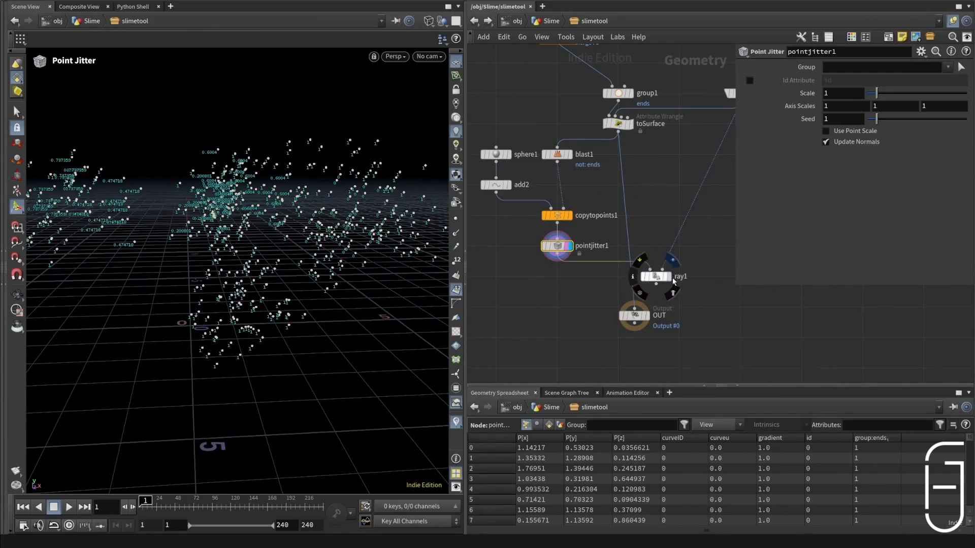
{"action": "left_click", "coordinate": [668, 277]}
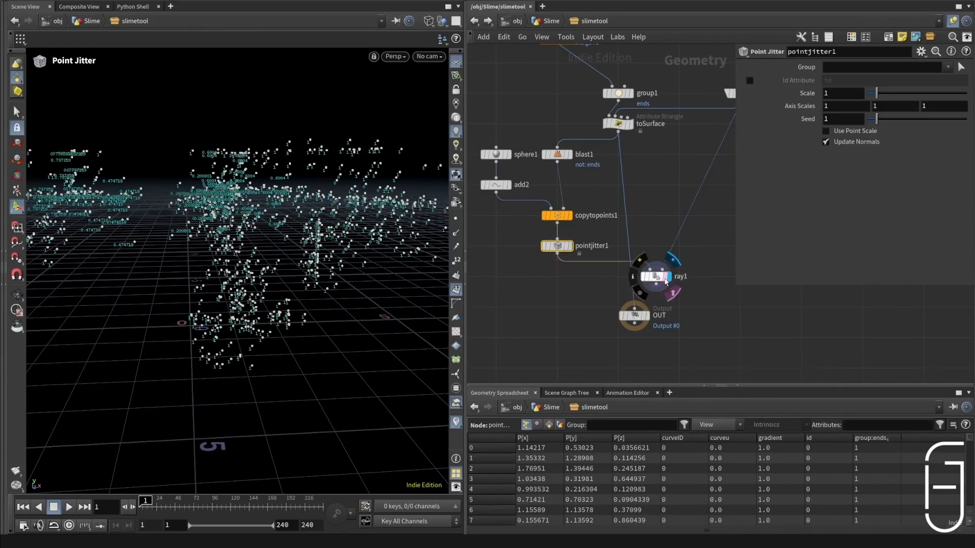
{"action": "left_click", "coordinate": [661, 278]}
{"action": "left_click_drag", "start_coordinate": [656, 284], "coordinate": [634, 308]}
{"action": "left_click_drag", "start_coordinate": [634, 315], "coordinate": [624, 337]}
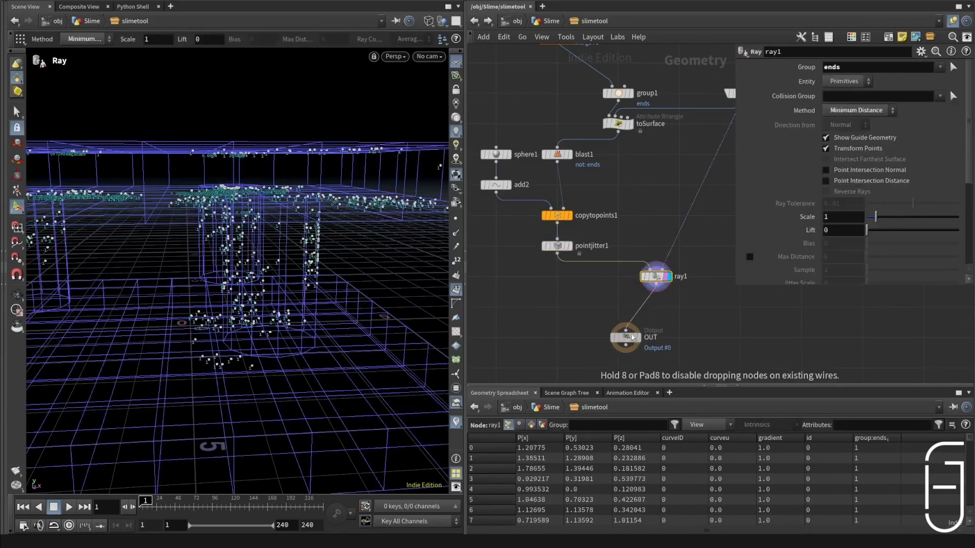
Step: Insert a Merge node before ray1 combining pointjitter1 with toSurface, and hide the attribute value labels in the viewport
{"action": "key", "text": "Tab"}
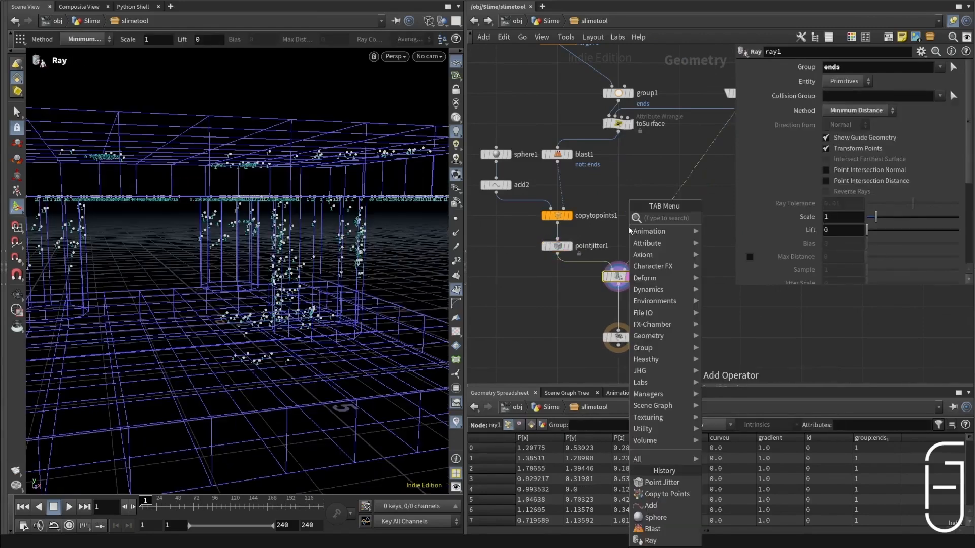
{"action": "type", "text": "merg"}
{"action": "key", "text": "Return"}
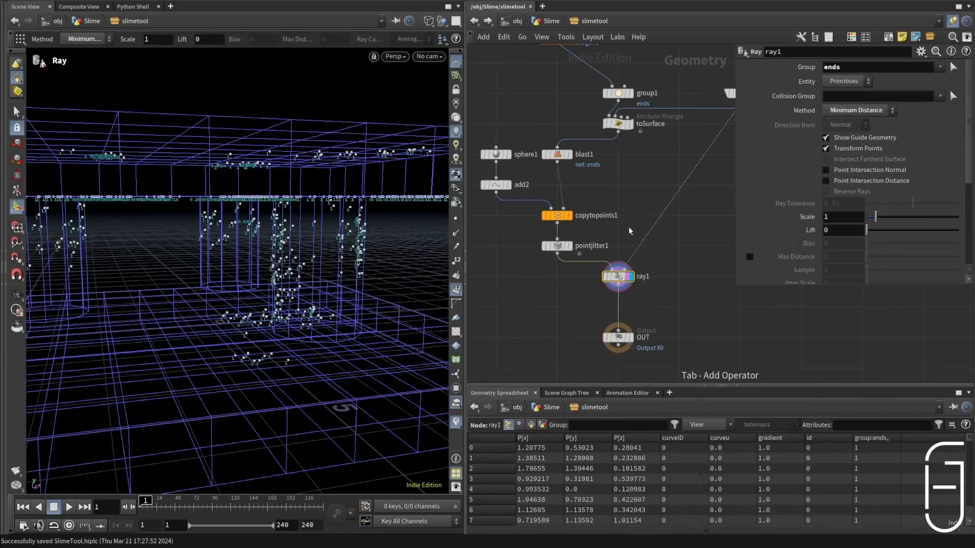
{"action": "left_click", "coordinate": [619, 242]}
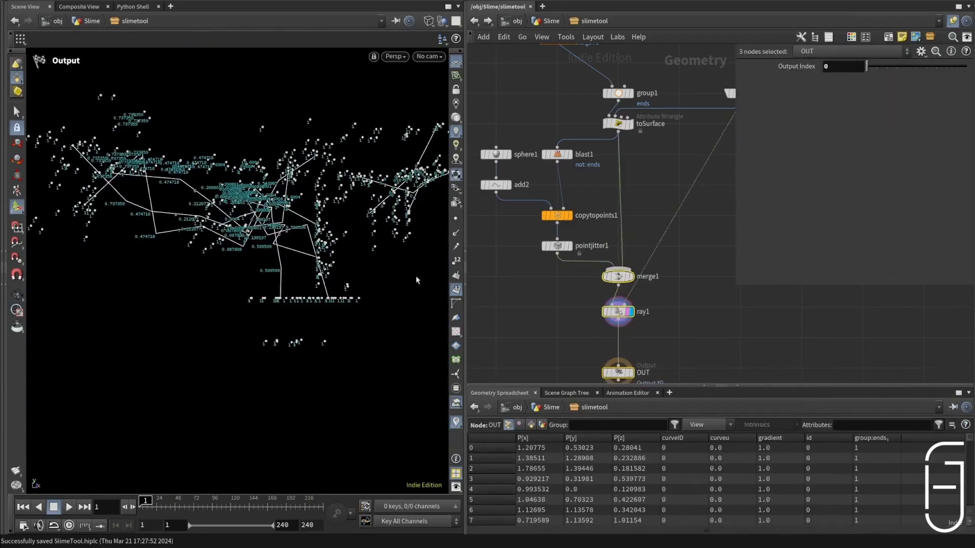
{"action": "left_click", "coordinate": [457, 426]}
{"action": "left_click_drag", "start_coordinate": [339, 223], "coordinate": [263, 288], "text": "alt"}
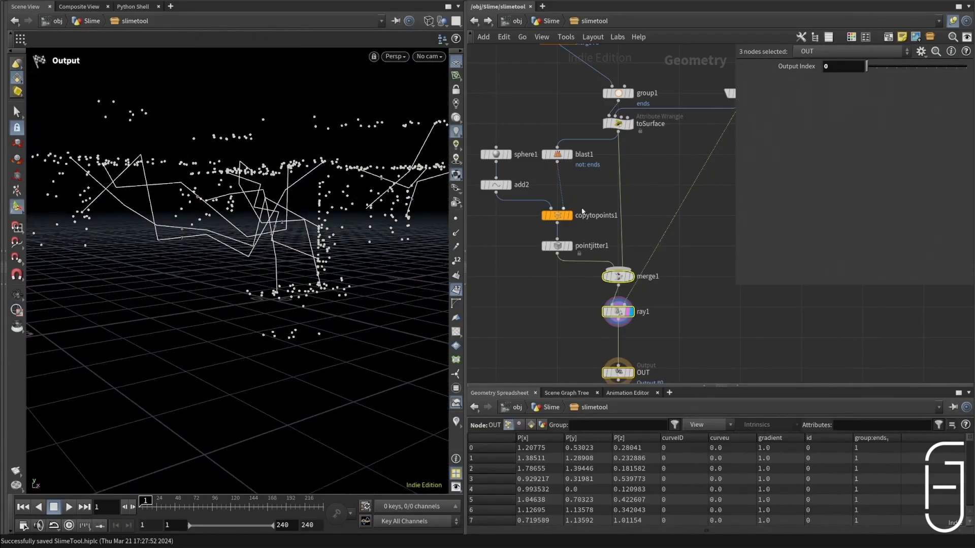
Step: Set toSurface's Maxdist to 7.2 and compare its points with the group1 result
{"action": "left_click", "coordinate": [618, 276]}
{"action": "left_click", "coordinate": [617, 123]}
{"action": "left_click_drag", "start_coordinate": [912, 112], "coordinate": [863, 119]}
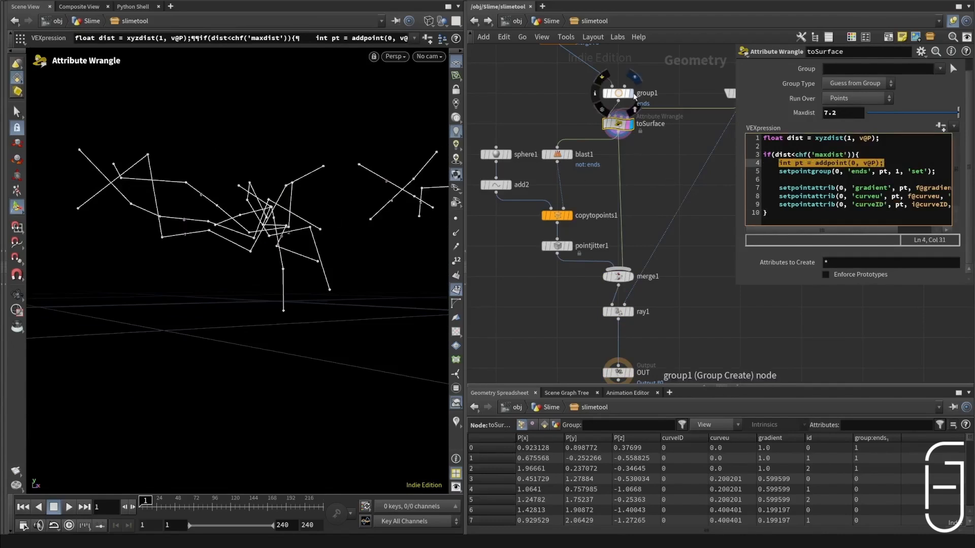
{"action": "left_click", "coordinate": [618, 93]}
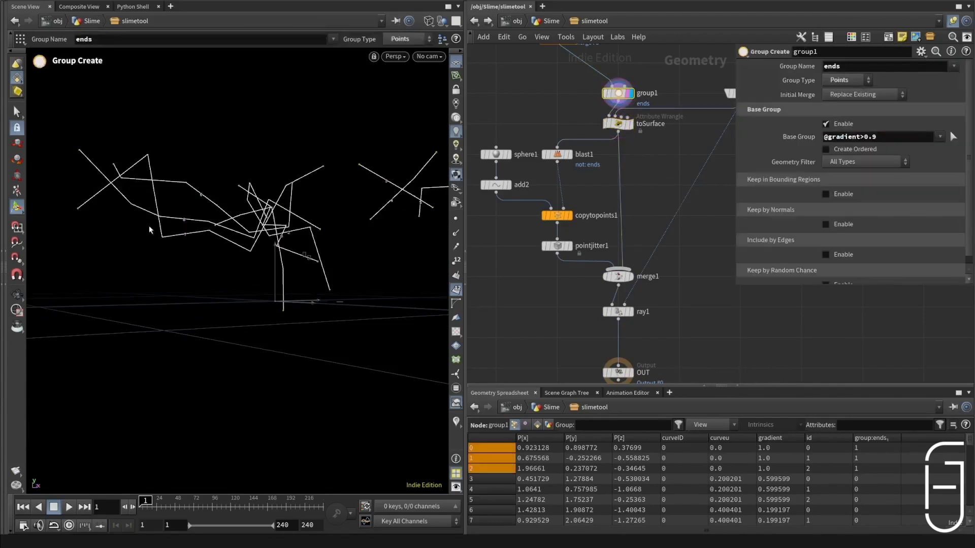
Step: Inspect merge1 and ray1 in the viewport, and try wiring toSurface directly into ray1, bypassing merge1
{"action": "left_click", "coordinate": [630, 276]}
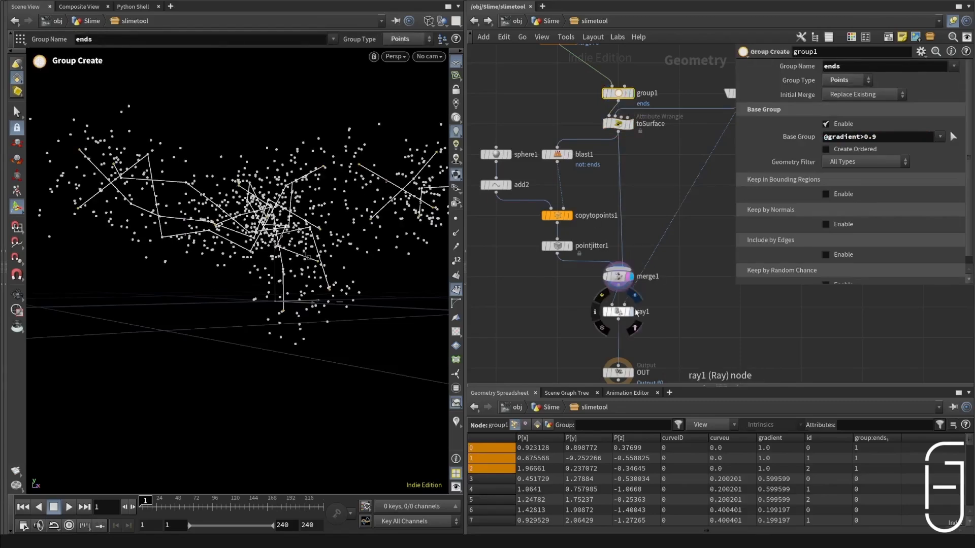
{"action": "left_click", "coordinate": [631, 312]}
{"action": "left_click", "coordinate": [618, 311]}
{"action": "left_click_drag", "start_coordinate": [622, 257], "coordinate": [613, 305]}
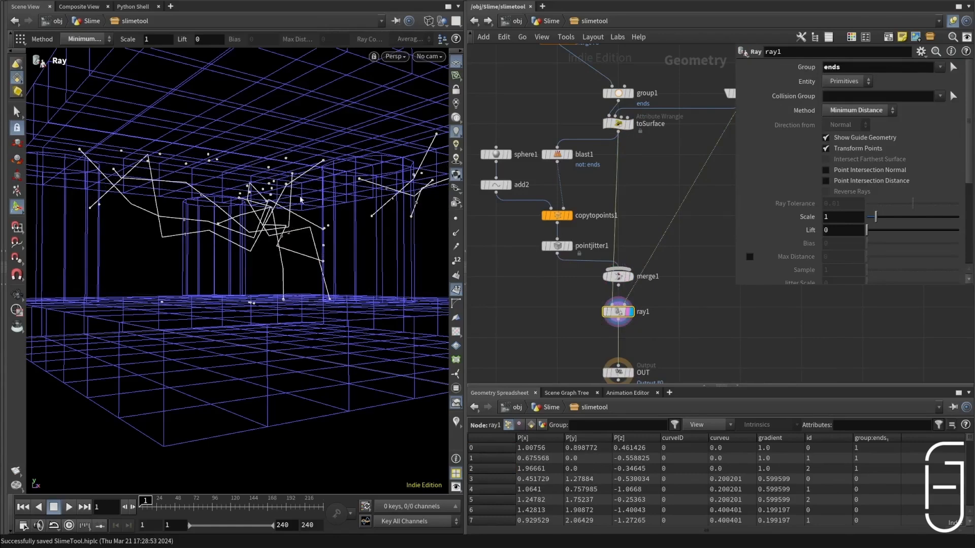
{"action": "left_click", "coordinate": [618, 124]}
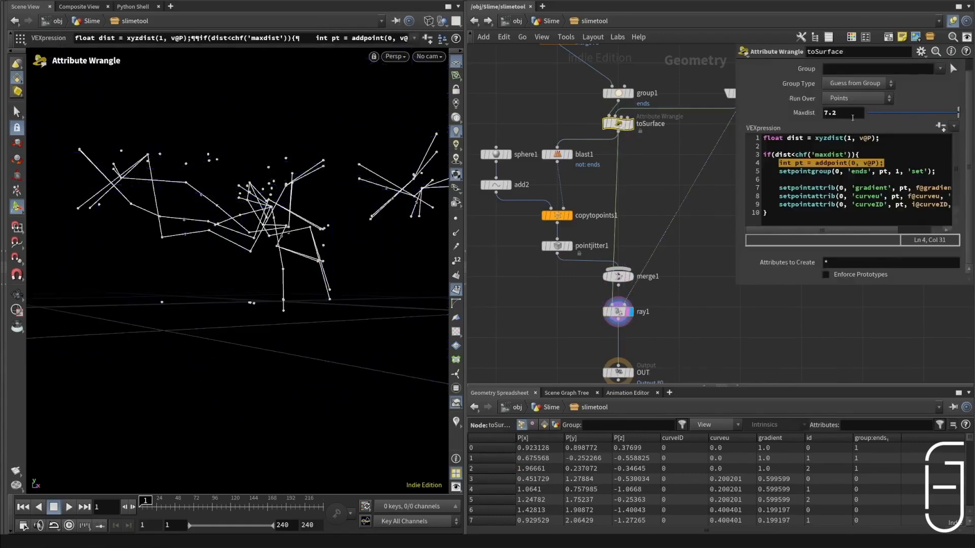
Step: Feed merge1 back into ray1, display OUT, and reconnect toSurface to merge1 alongside pointjitter1
{"action": "left_click", "coordinate": [630, 276]}
{"action": "left_click", "coordinate": [618, 286]}
{"action": "left_click", "coordinate": [612, 305]}
{"action": "left_click_drag", "start_coordinate": [133, 254], "coordinate": [134, 316], "text": "alt"}
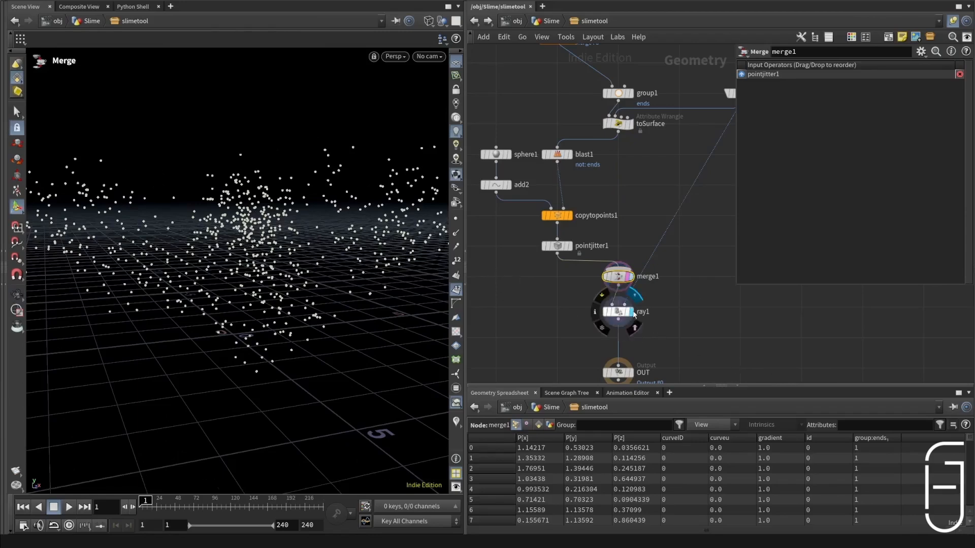
{"action": "left_click", "coordinate": [630, 311]}
{"action": "left_click", "coordinate": [608, 314]}
{"action": "left_click_drag", "start_coordinate": [325, 305], "coordinate": [350, 272], "text": "alt"}
{"action": "left_click", "coordinate": [630, 373]}
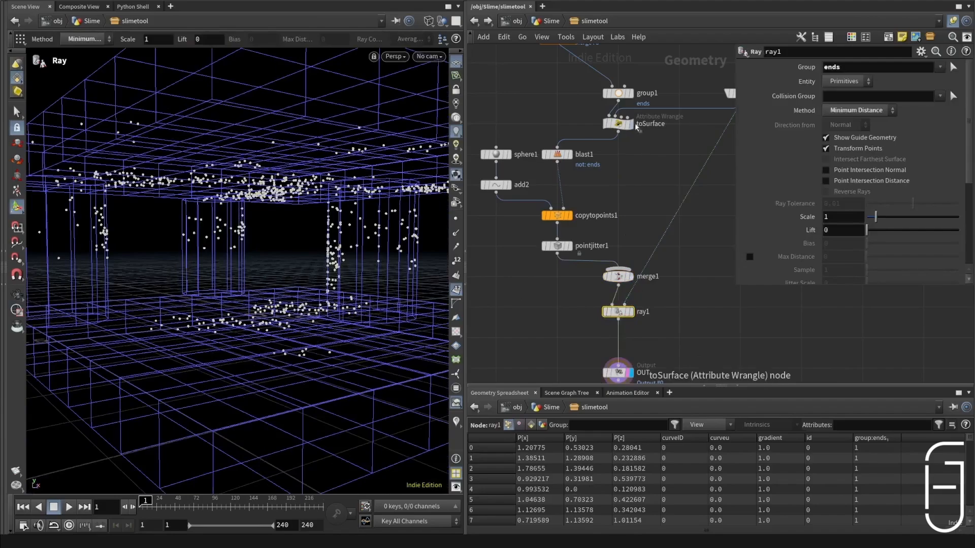
{"action": "left_click_drag", "start_coordinate": [617, 131], "coordinate": [624, 254]}
{"action": "left_click_drag", "start_coordinate": [244, 264], "coordinate": [131, 213], "text": "alt"}
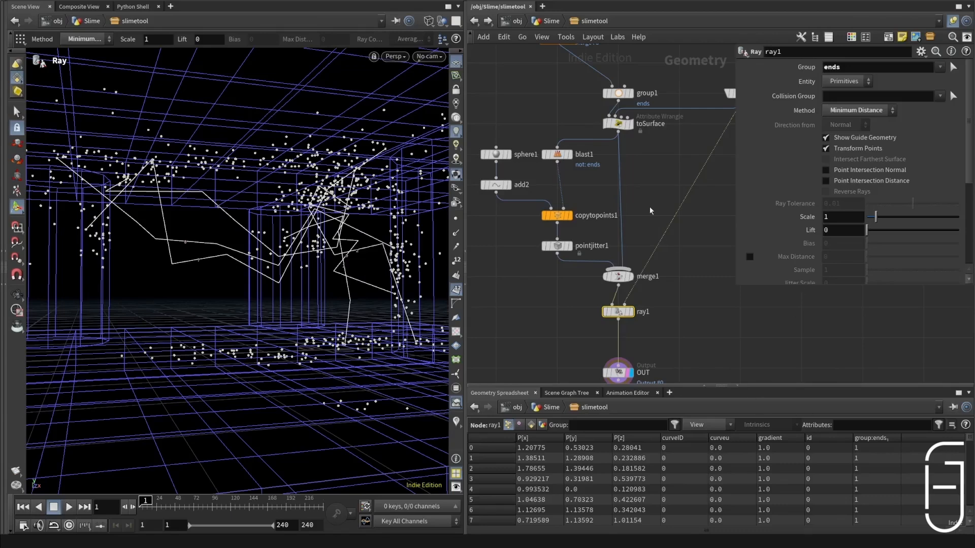
Step: Add a Group Expand node just below ray1 and feed it from ray1
{"action": "scroll", "coordinate": [650, 211], "scroll_direction": "down", "scroll_amount": 2}
{"action": "key", "text": "Tab"}
{"action": "type", "text": "groupex"}
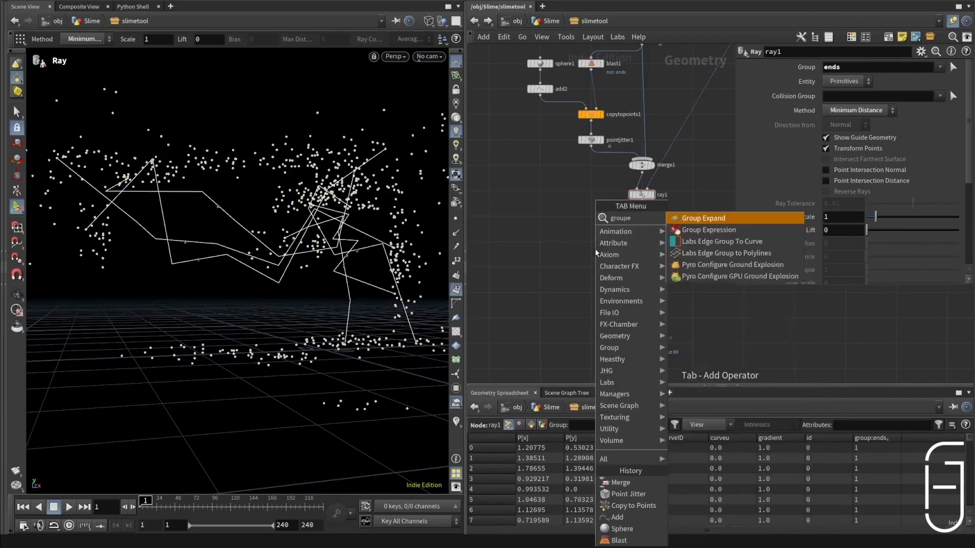
{"action": "key", "text": "Return"}
{"action": "left_click", "coordinate": [595, 253]}
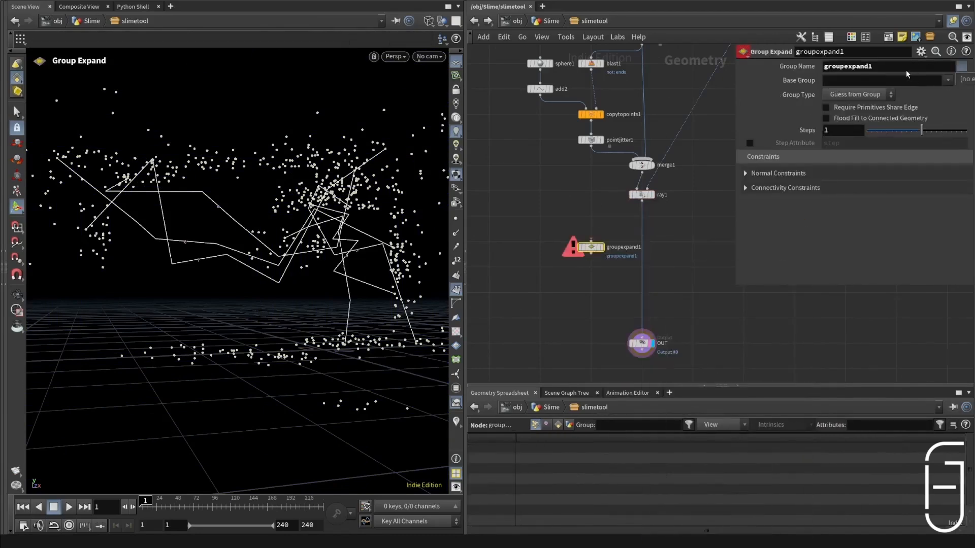
{"action": "left_click_drag", "start_coordinate": [591, 246], "coordinate": [591, 213]}
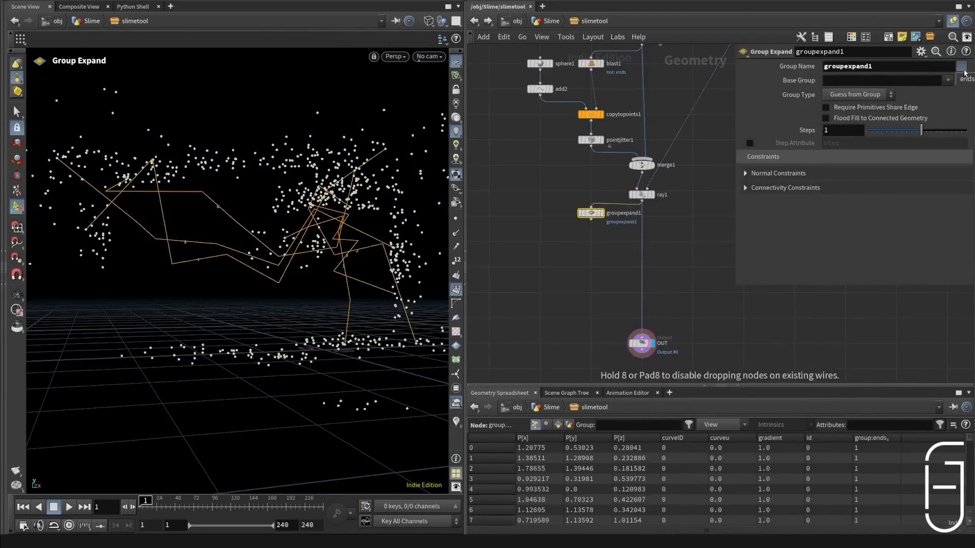
Step: Set both the group name and the base group of groupexpand1 to ends
{"action": "left_click", "coordinate": [966, 79]}
{"action": "left_click", "coordinate": [948, 81]}
{"action": "left_click", "coordinate": [958, 93]}
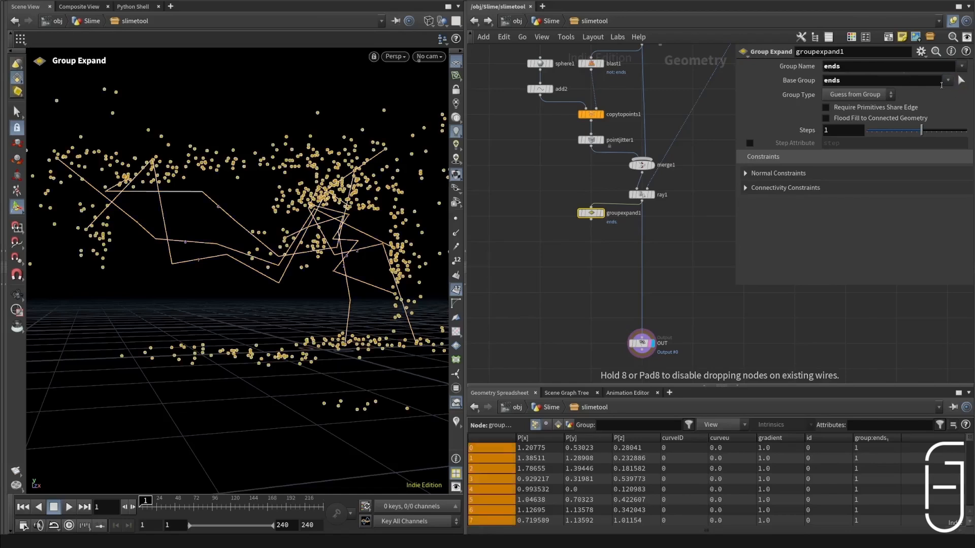
{"action": "double_click", "coordinate": [835, 69]}
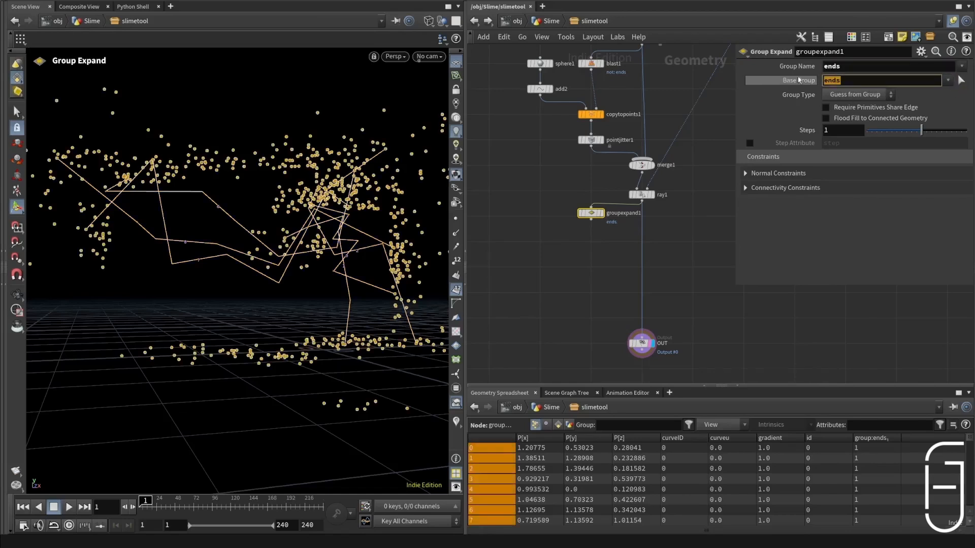
Step: Display groupexpand1 and compare its group at 0 and 1 steps, leaving Steps at 1
{"action": "scroll", "coordinate": [603, 222], "scroll_direction": "up", "scroll_amount": 3}
{"action": "left_click", "coordinate": [598, 227]}
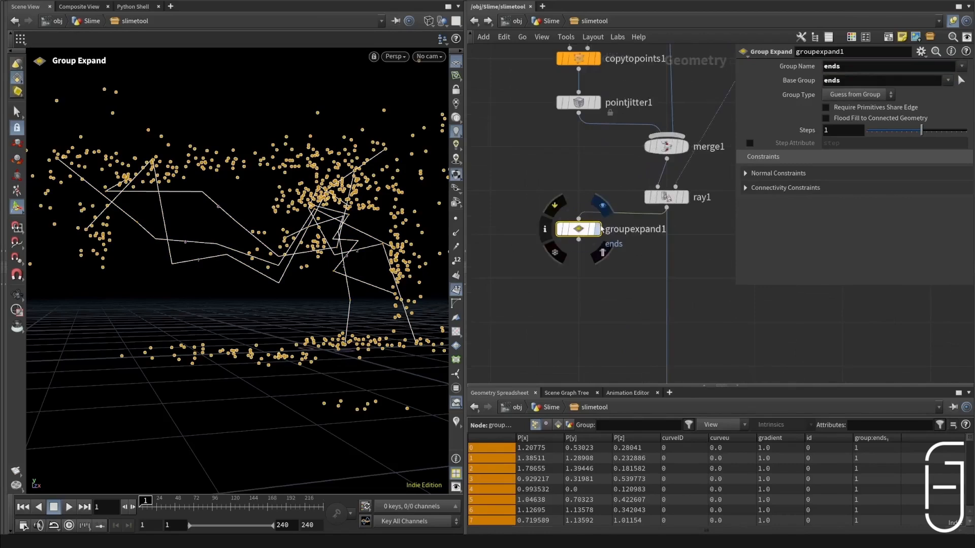
{"action": "left_click_drag", "start_coordinate": [588, 230], "coordinate": [588, 236]}
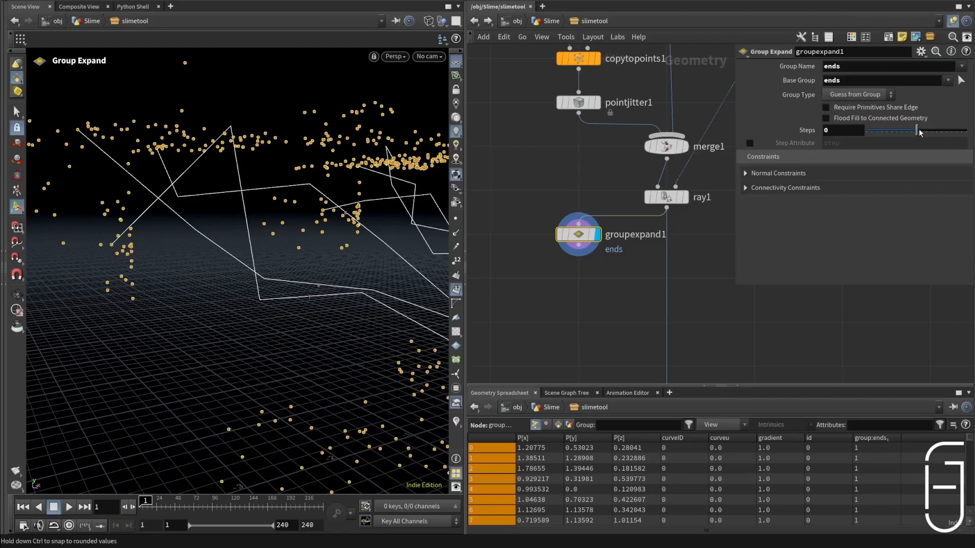
{"action": "left_click_drag", "start_coordinate": [917, 132], "coordinate": [921, 132]}
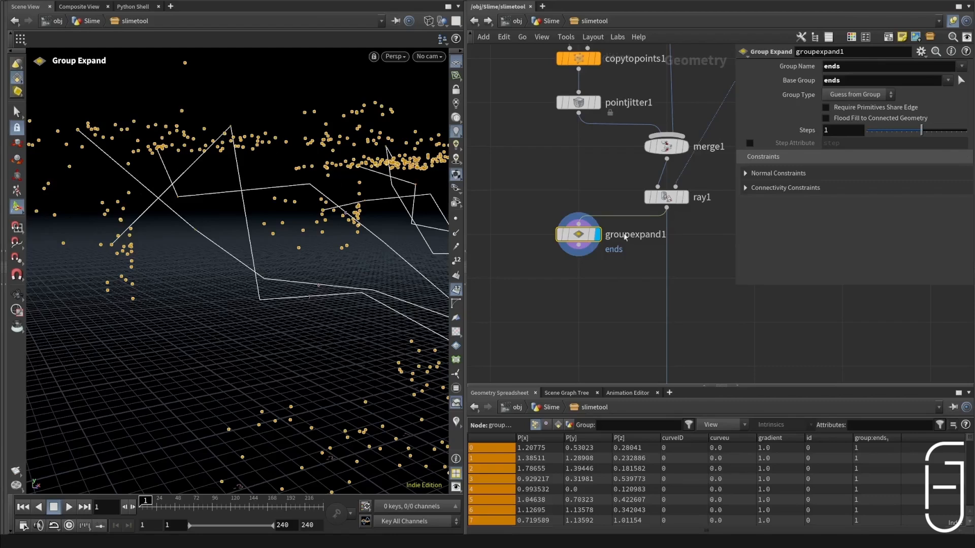
Step: Add a Convert Line node fed by groupexpand1, then template and display it
{"action": "key", "text": "Tab"}
{"action": "type", "text": "convert"}
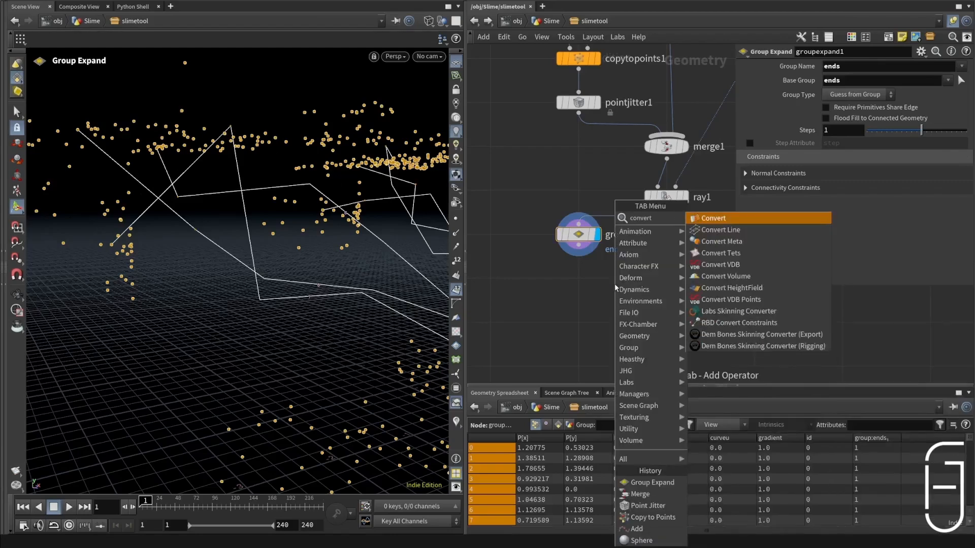
{"action": "key", "text": "Down"}
{"action": "key", "text": "Return"}
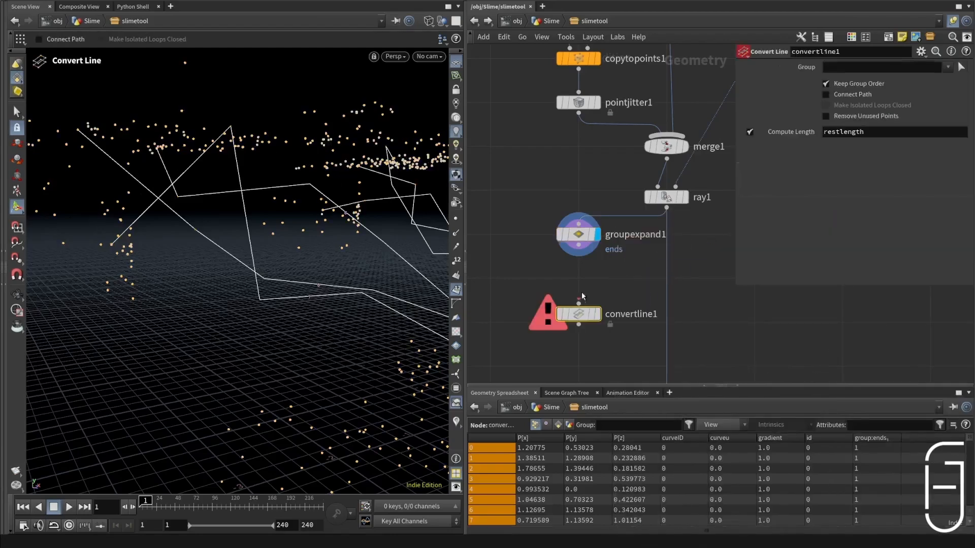
{"action": "left_click_drag", "start_coordinate": [585, 258], "coordinate": [579, 303]}
{"action": "left_click", "coordinate": [602, 336]}
{"action": "left_click", "coordinate": [605, 290]}
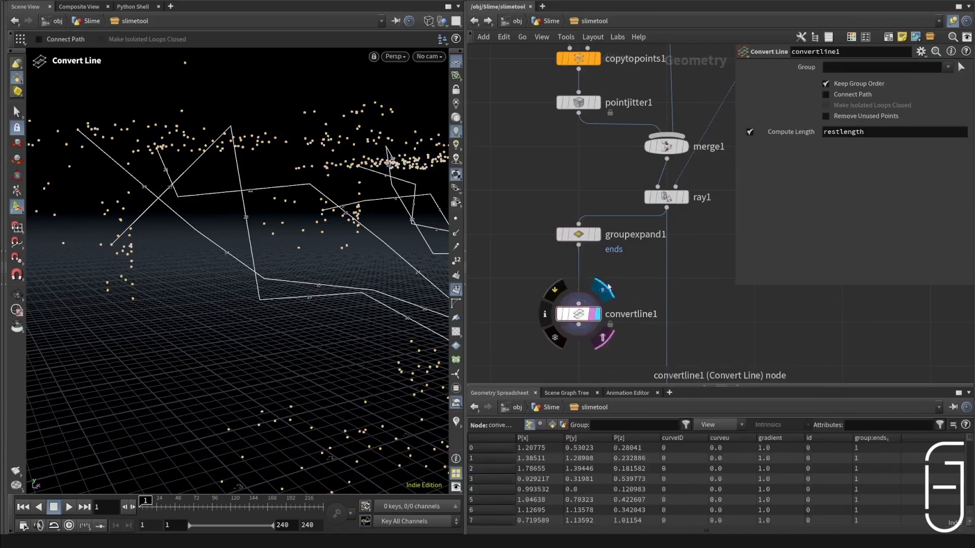
Step: Insert a Blast node between ray1 and OUT that deletes the ends group
{"action": "key", "text": "Tab"}
{"action": "type", "text": "blast"}
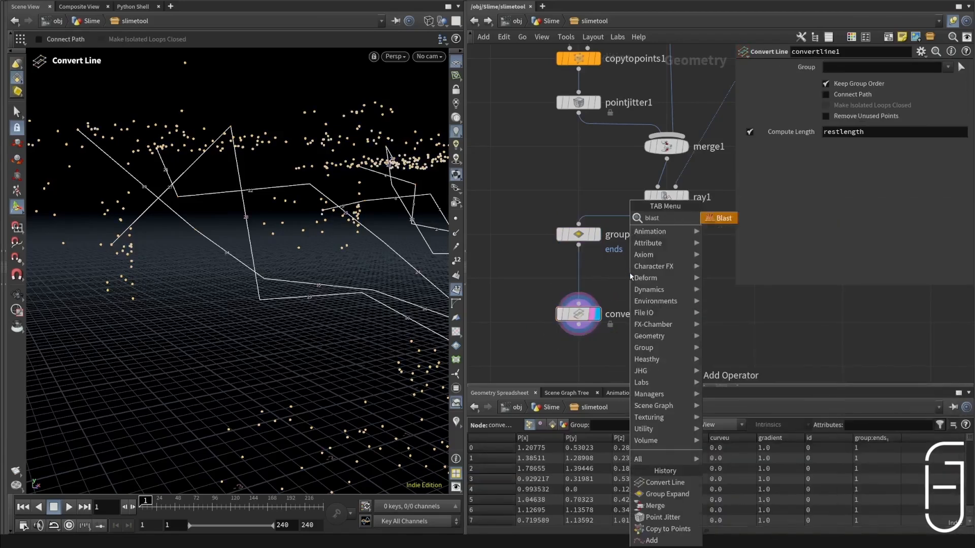
{"action": "key", "text": "Return"}
{"action": "left_click", "coordinate": [662, 314]}
{"action": "middle_click_drag", "start_coordinate": [697, 268], "coordinate": [692, 209]}
{"action": "scroll", "coordinate": [692, 208], "scroll_direction": "down", "scroll_amount": 3}
{"action": "left_click_drag", "start_coordinate": [672, 242], "coordinate": [676, 256]}
{"action": "left_click", "coordinate": [948, 67]}
{"action": "left_click", "coordinate": [956, 79]}
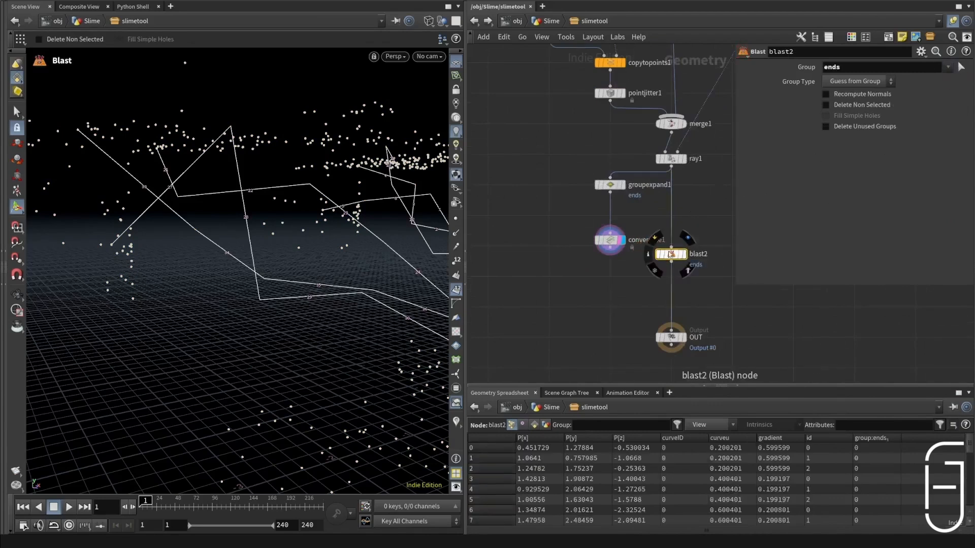
Step: Duplicate the blast beneath convertline1 and enable Delete Non Selected so it keeps only the ends group
{"action": "left_click", "coordinate": [683, 254]}
{"action": "left_click_drag", "start_coordinate": [677, 259], "coordinate": [616, 282]}
{"action": "left_click", "coordinate": [843, 106]}
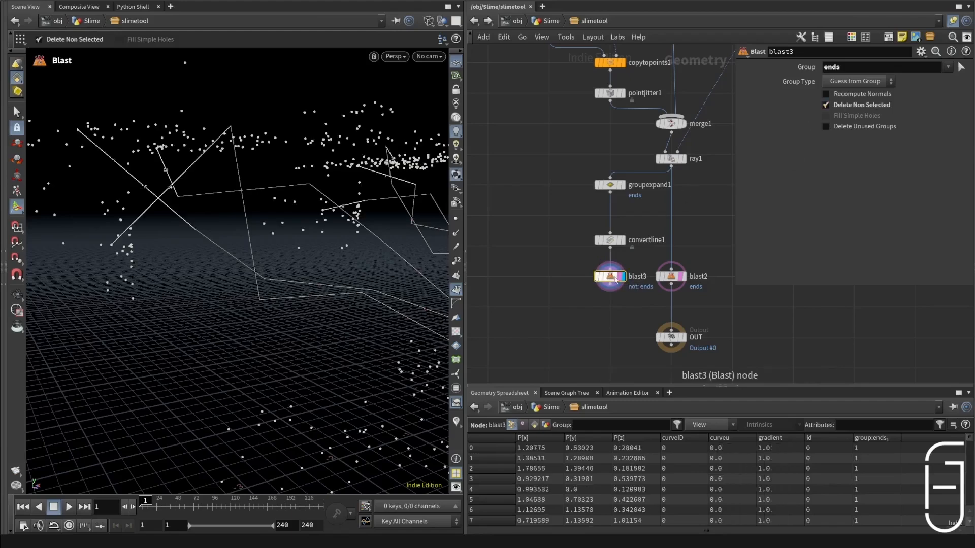
Step: Compare the geometry of blast3, blast2 and groupexpand1 from several viewing angles
{"action": "left_click_drag", "start_coordinate": [254, 244], "coordinate": [245, 212], "text": "alt"}
{"action": "scroll", "coordinate": [245, 212], "scroll_direction": "down", "scroll_amount": 4}
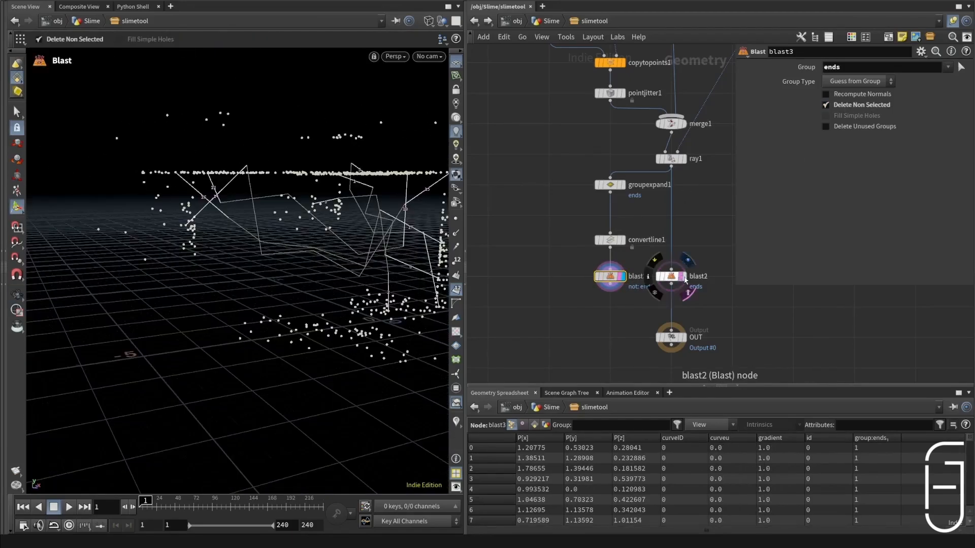
{"action": "left_click", "coordinate": [687, 260]}
{"action": "left_click", "coordinate": [672, 279]}
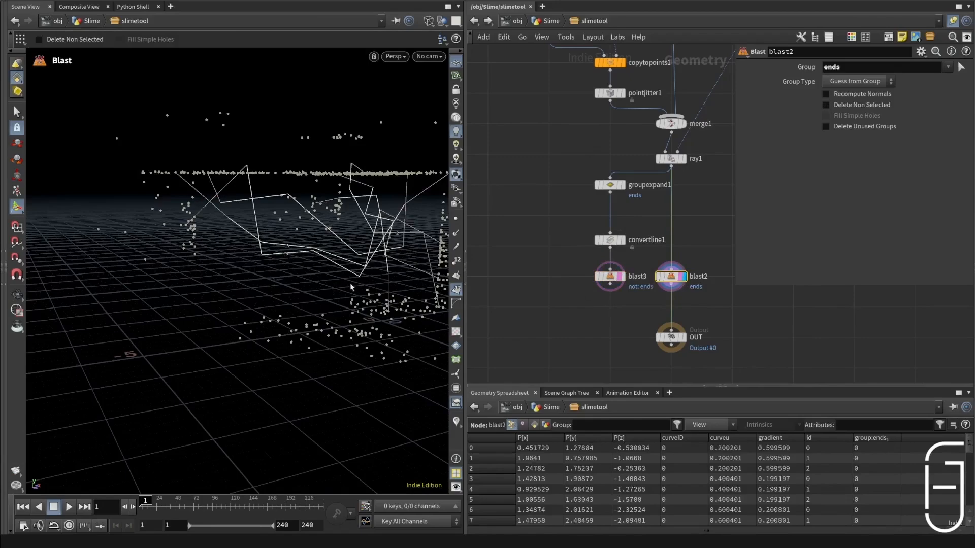
{"action": "left_click_drag", "start_coordinate": [350, 286], "coordinate": [359, 220], "text": "alt"}
{"action": "left_click_drag", "start_coordinate": [208, 233], "coordinate": [294, 244], "text": "alt"}
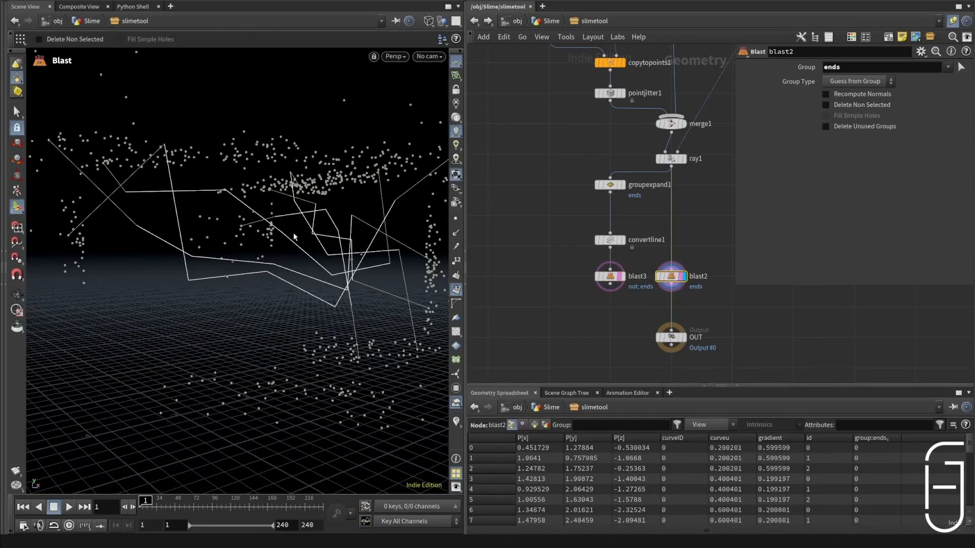
{"action": "left_click", "coordinate": [623, 185]}
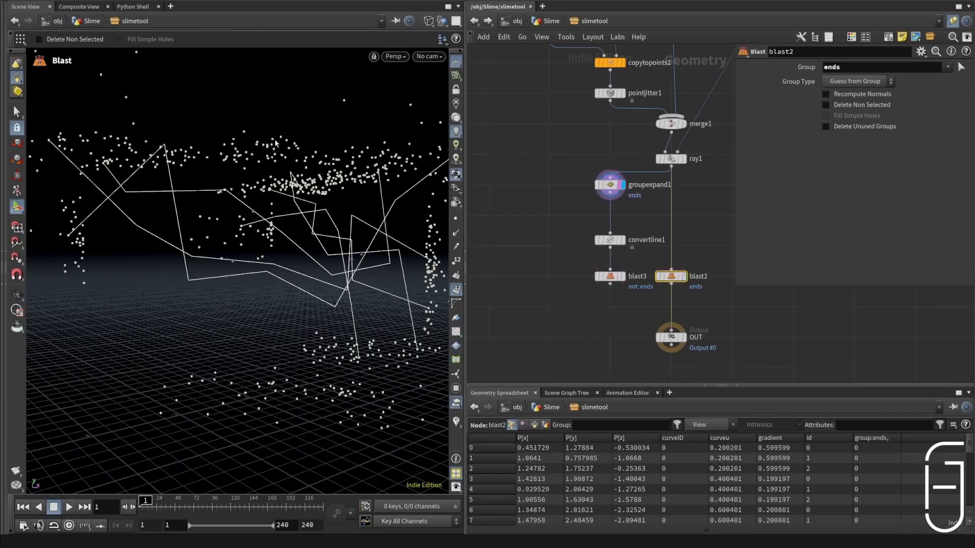
Step: Align convertline1 closer to blast3, display blast2, and save the scene
{"action": "left_click_drag", "start_coordinate": [613, 241], "coordinate": [614, 247]}
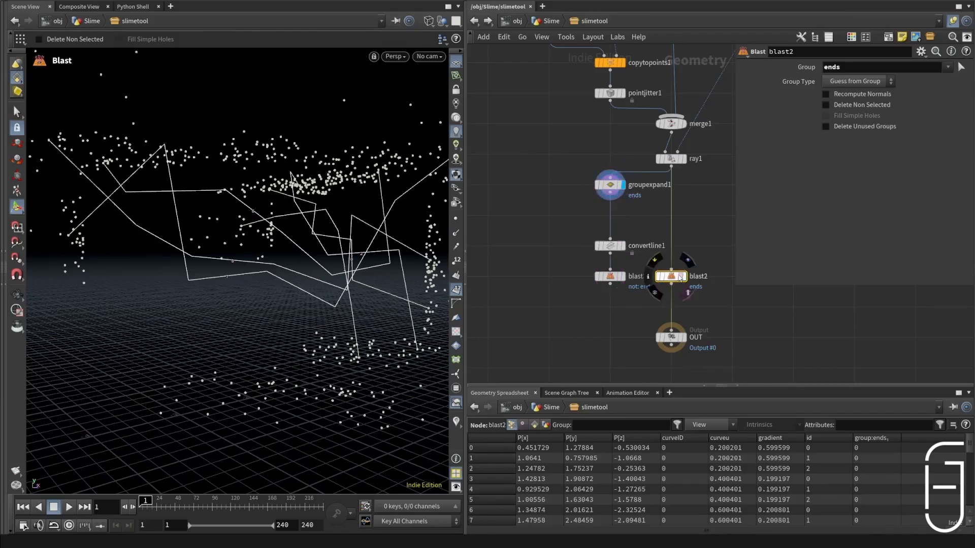
{"action": "left_click", "coordinate": [685, 277]}
{"action": "left_click_drag", "start_coordinate": [191, 200], "coordinate": [207, 172], "text": "alt"}
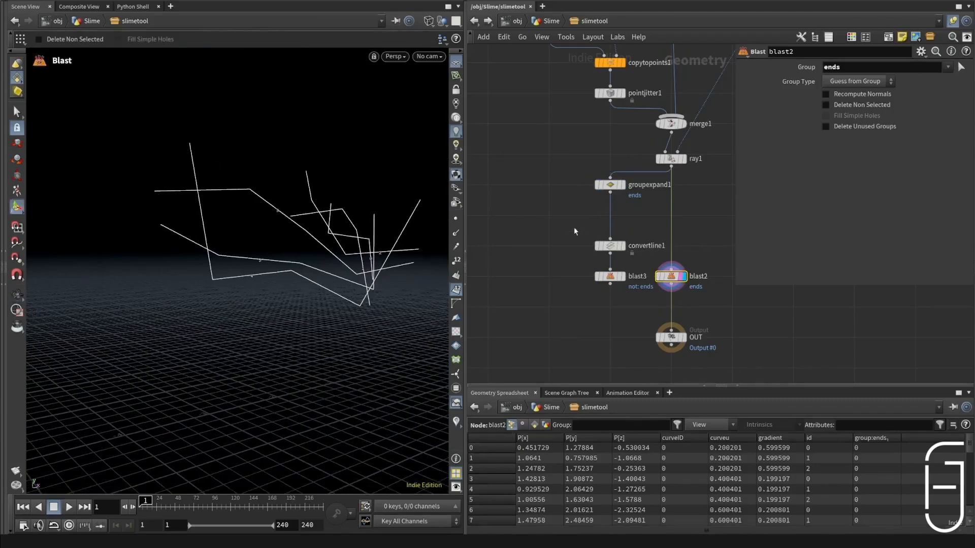
{"action": "key", "text": "ctrl+s"}
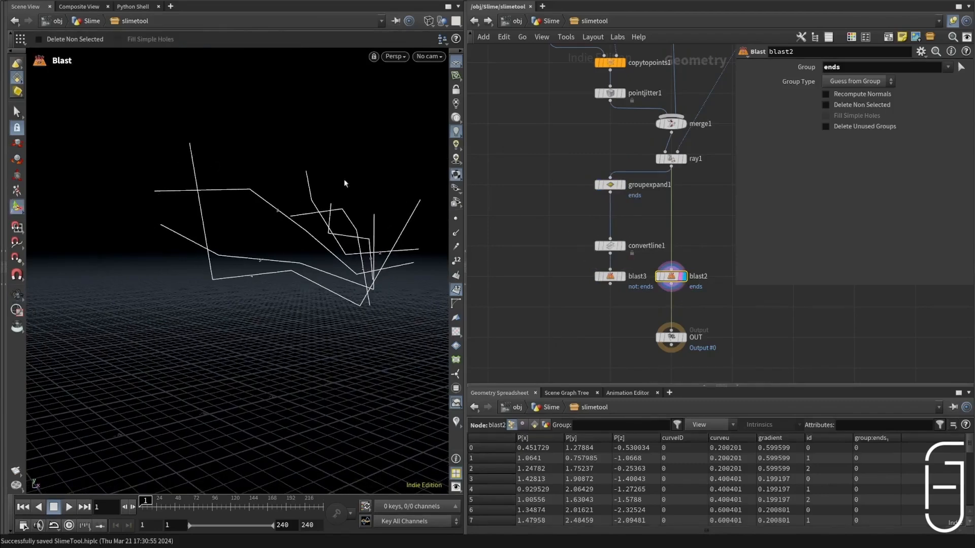
Step: Display groupexpand1, convertline1 and blast3 in turn to examine how the end segments are isolated
{"action": "left_click", "coordinate": [624, 185]}
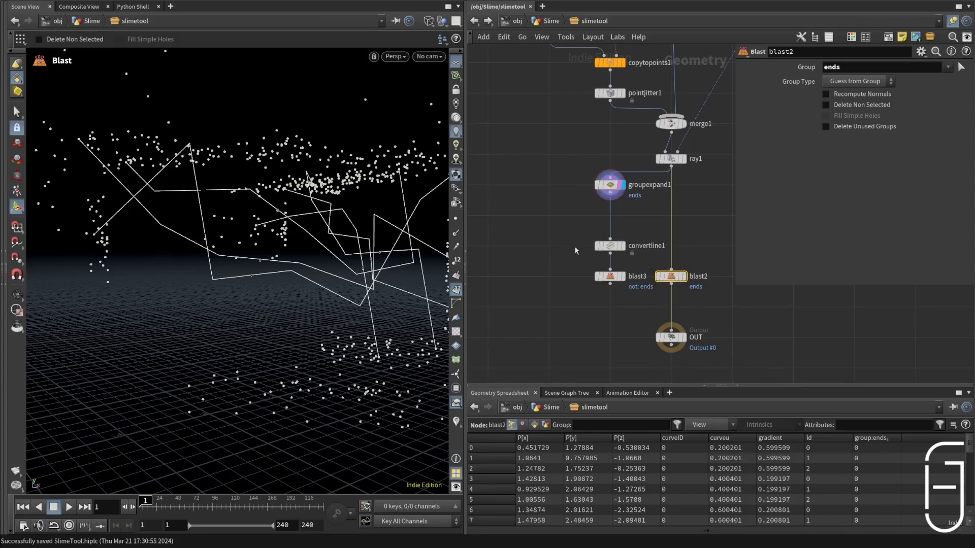
{"action": "left_click", "coordinate": [623, 245]}
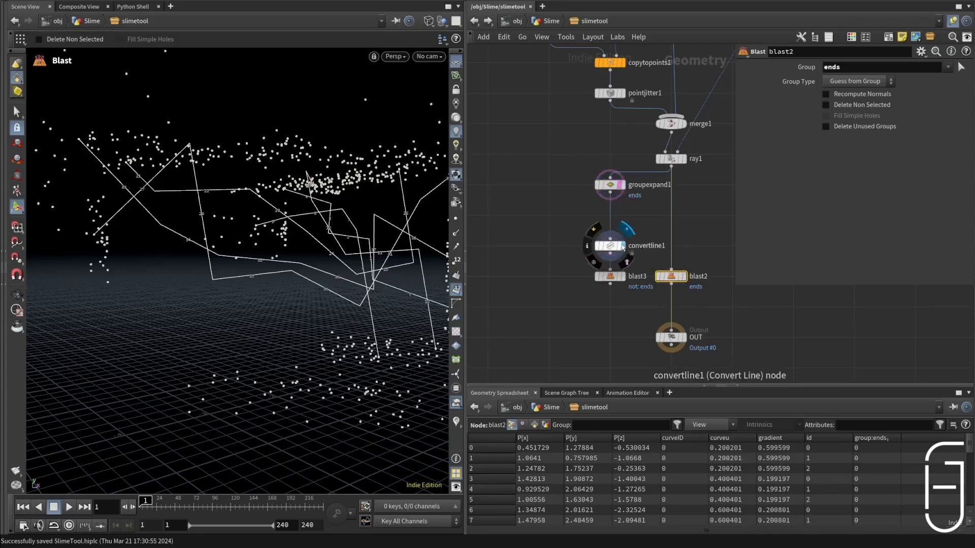
{"action": "left_click", "coordinate": [618, 280]}
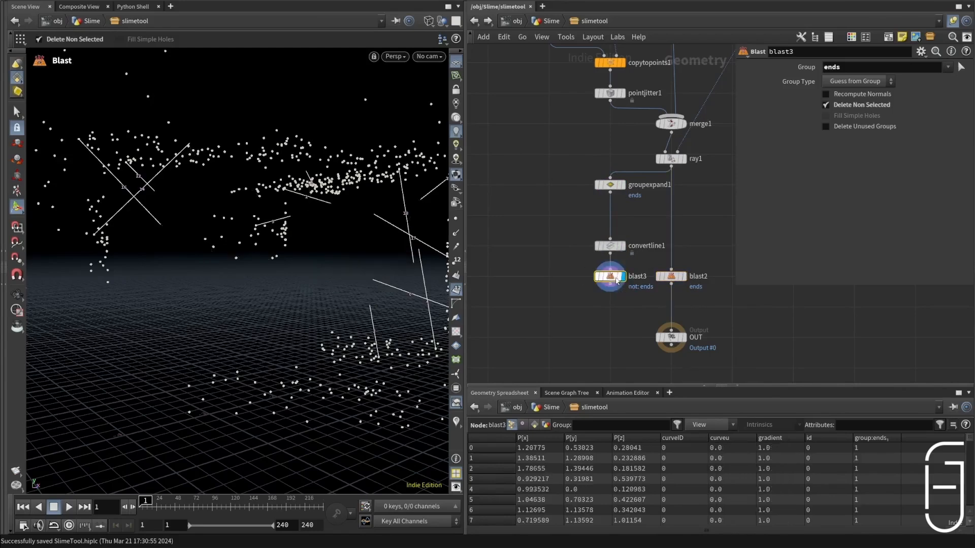
Step: Try groupexpand1 with Steps at 0, inspect the blast3 result, and set Steps back to 1
{"action": "left_click", "coordinate": [609, 185]}
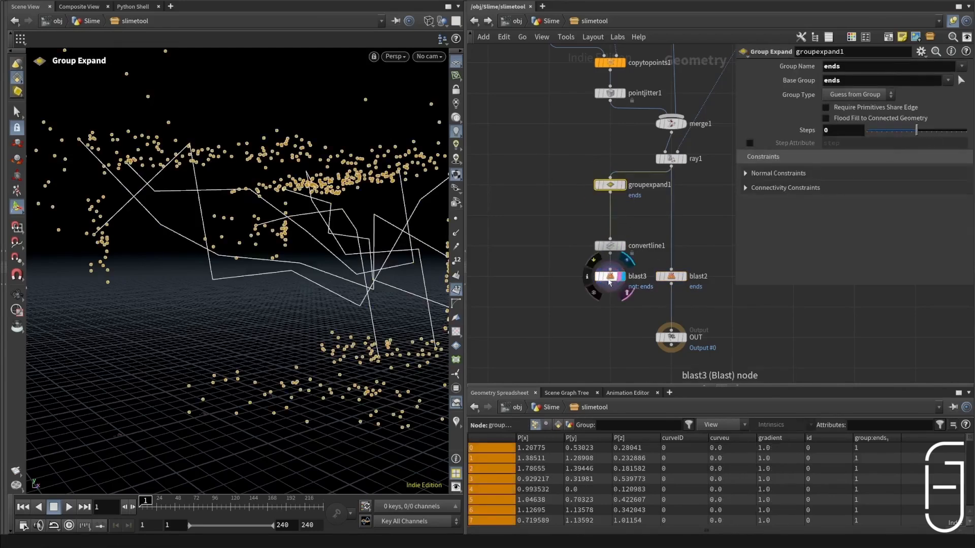
{"action": "left_click", "coordinate": [595, 276]}
{"action": "right_click_drag", "start_coordinate": [208, 201], "coordinate": [86, 198], "text": "alt"}
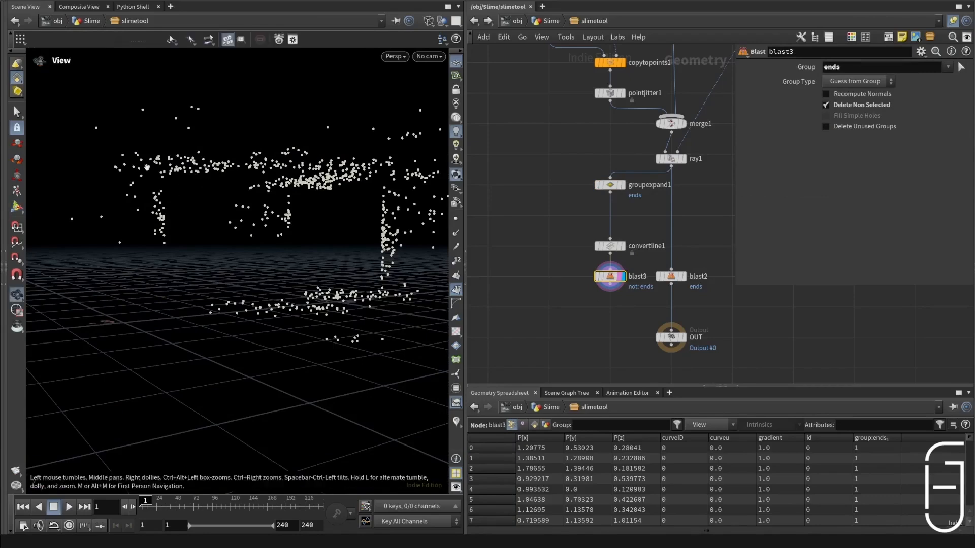
{"action": "left_click_drag", "start_coordinate": [201, 181], "coordinate": [223, 184], "text": "alt"}
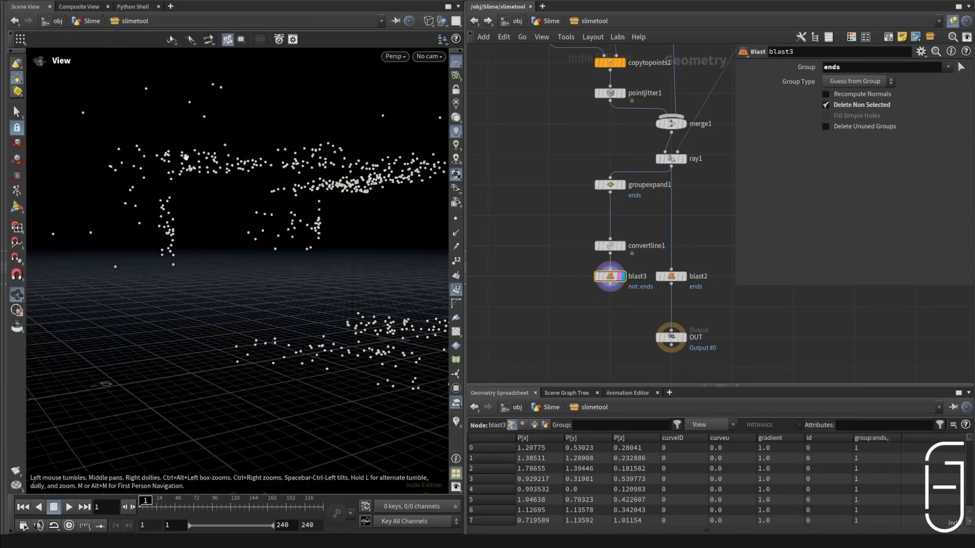
{"action": "left_click", "coordinate": [613, 181]}
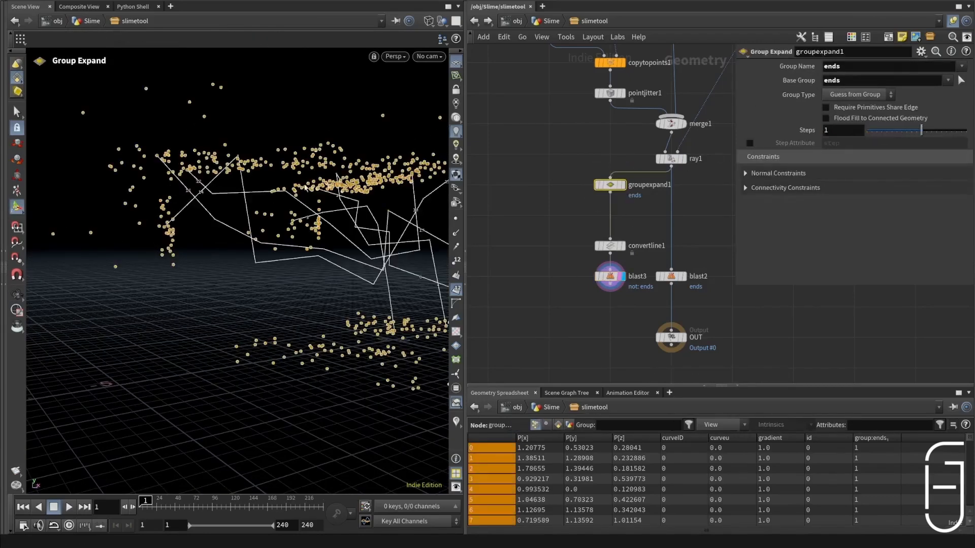
{"action": "left_click", "coordinate": [610, 275]}
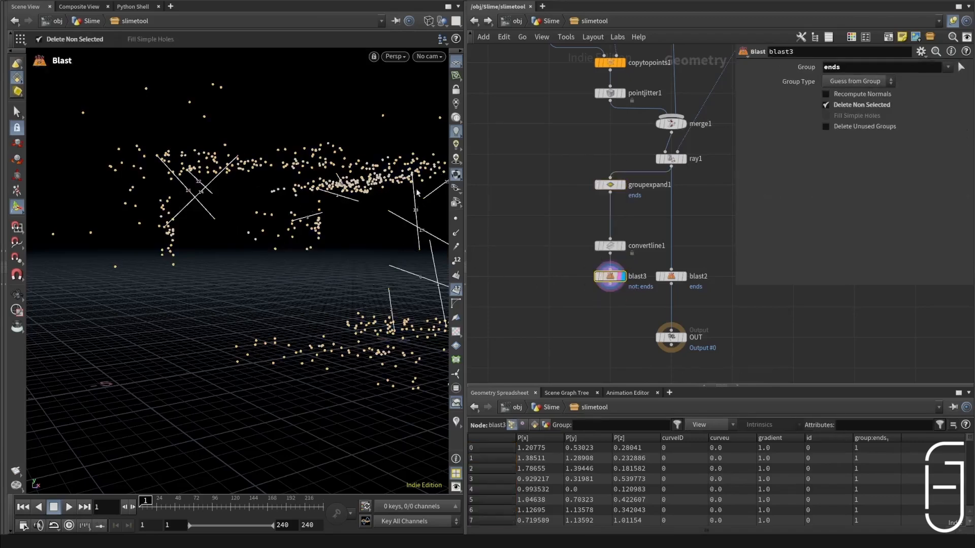
Step: Template blast2 and add a Connect Adjacent Pieces node after blast3 with its Connection Type set to Adjacent Points
{"action": "left_click", "coordinate": [671, 275]}
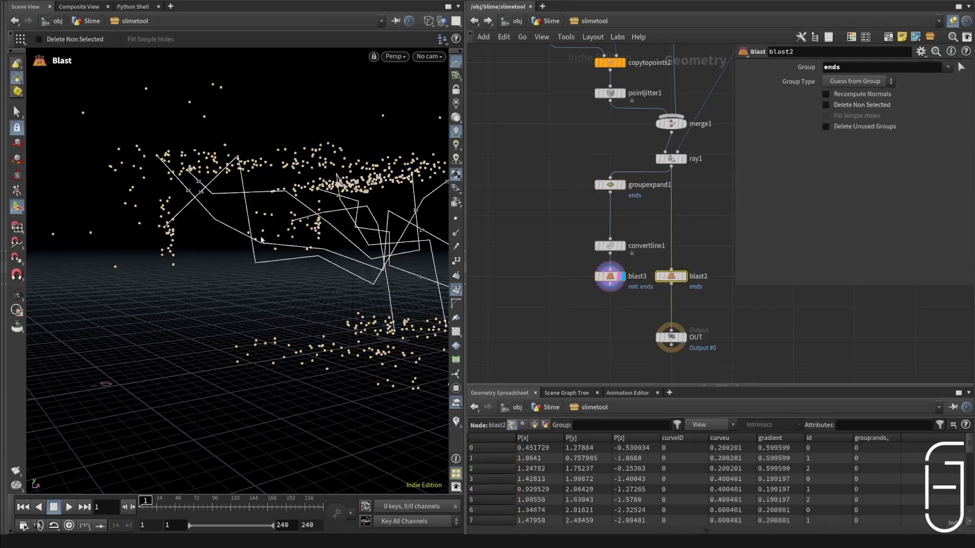
{"action": "left_click", "coordinate": [684, 277]}
{"action": "key", "text": "Tab"}
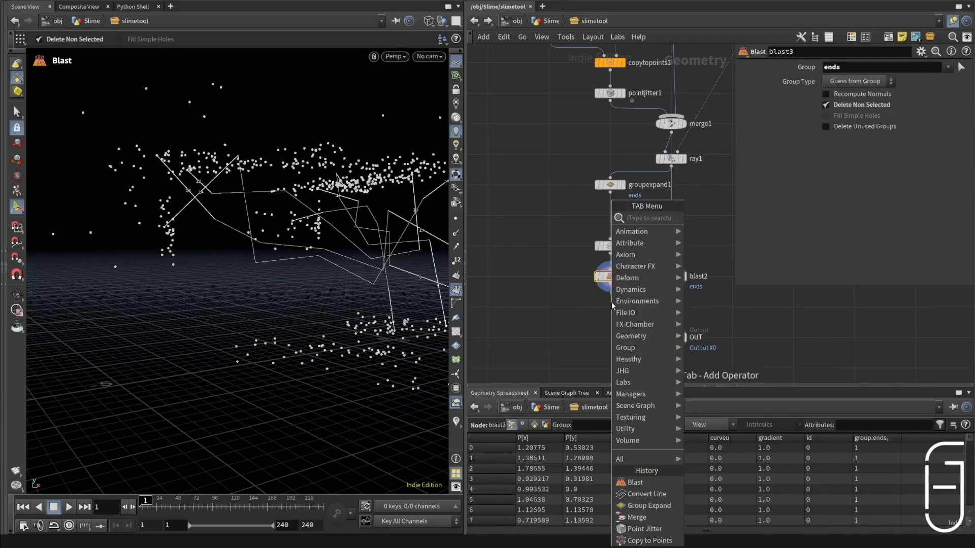
{"action": "type", "text": "connec"}
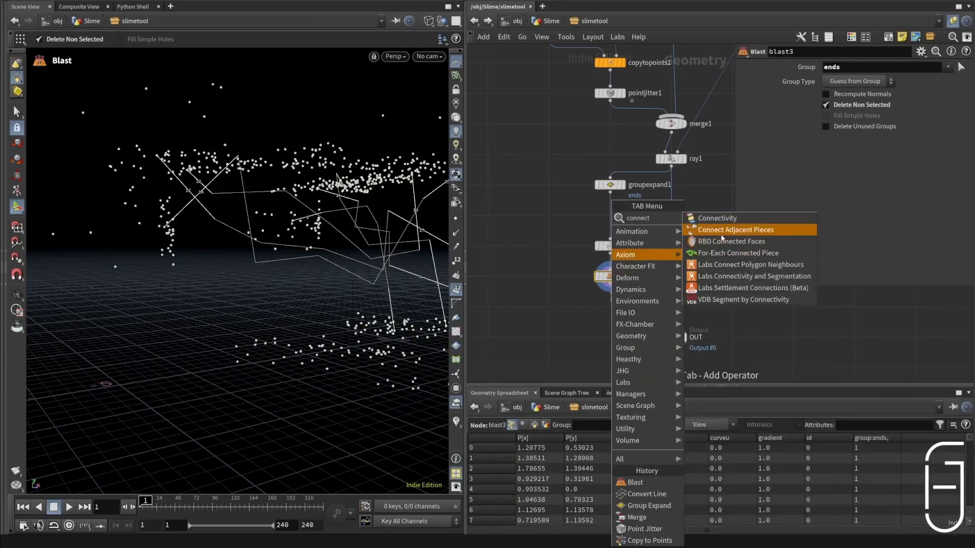
{"action": "left_click", "coordinate": [736, 229]}
{"action": "left_click", "coordinate": [884, 67]}
{"action": "left_click", "coordinate": [873, 80]}
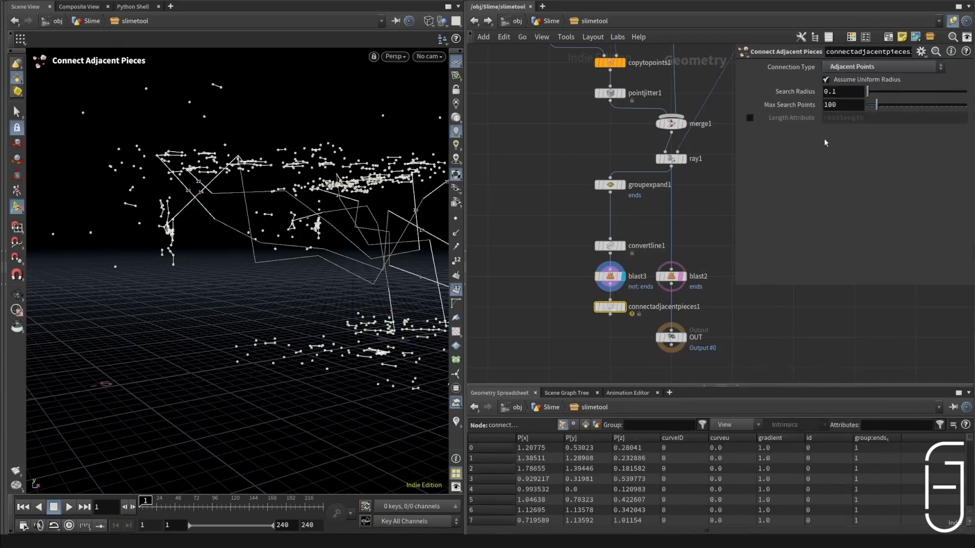
Step: Set connectadjacentpieces1's Search Radius to 1 and Max Search Points to 6
{"action": "type", "text": "1"}
{"action": "key", "text": "Return"}
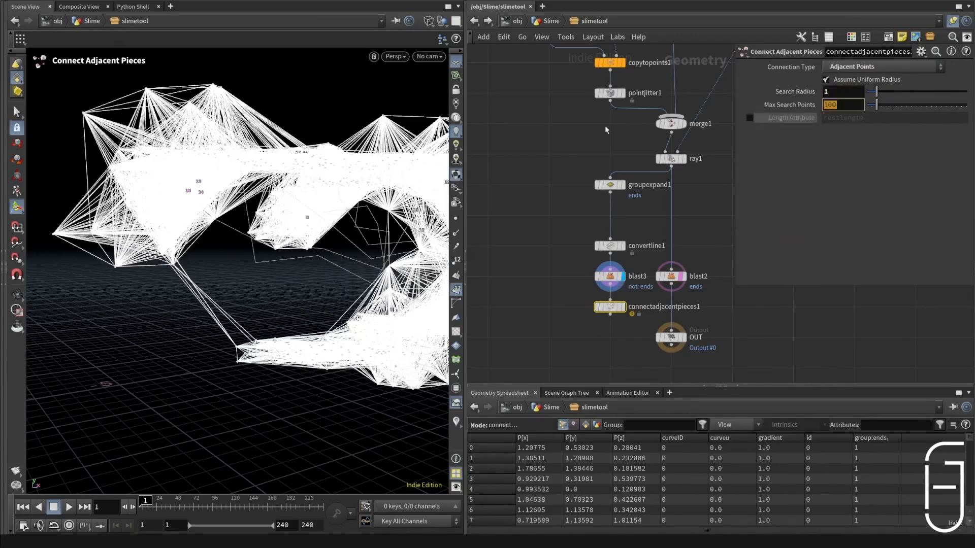
{"action": "key", "text": "Return"}
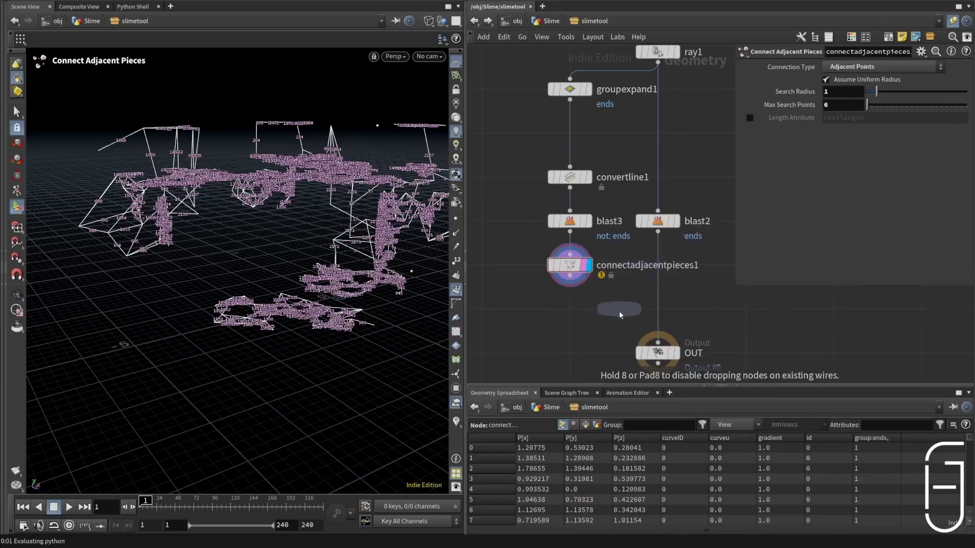
Step: Merge connectadjacentpieces1 and blast2 in a new Merge node, display it, and hide the primitive numbers in the viewport
{"action": "left_click", "coordinate": [620, 311]}
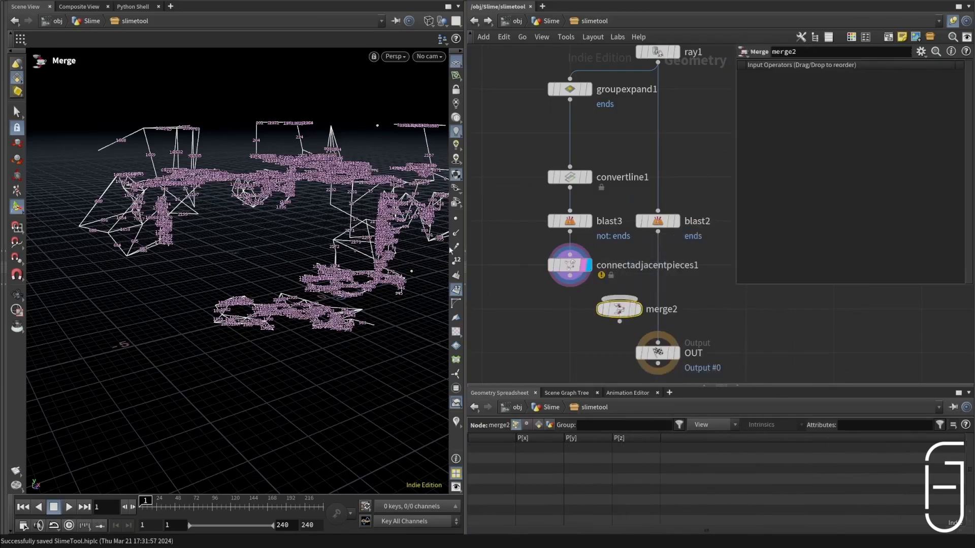
{"action": "left_click", "coordinate": [456, 290]}
{"action": "left_click_drag", "start_coordinate": [335, 284], "coordinate": [325, 248], "text": "alt"}
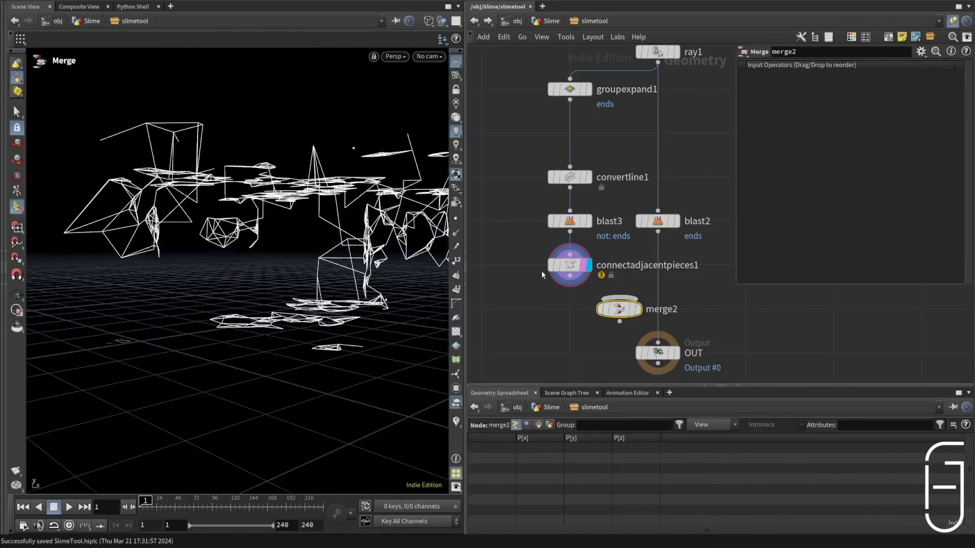
{"action": "left_click_drag", "start_coordinate": [608, 294], "coordinate": [615, 298]}
{"action": "left_click_drag", "start_coordinate": [658, 232], "coordinate": [623, 299]}
{"action": "left_click", "coordinate": [644, 288]}
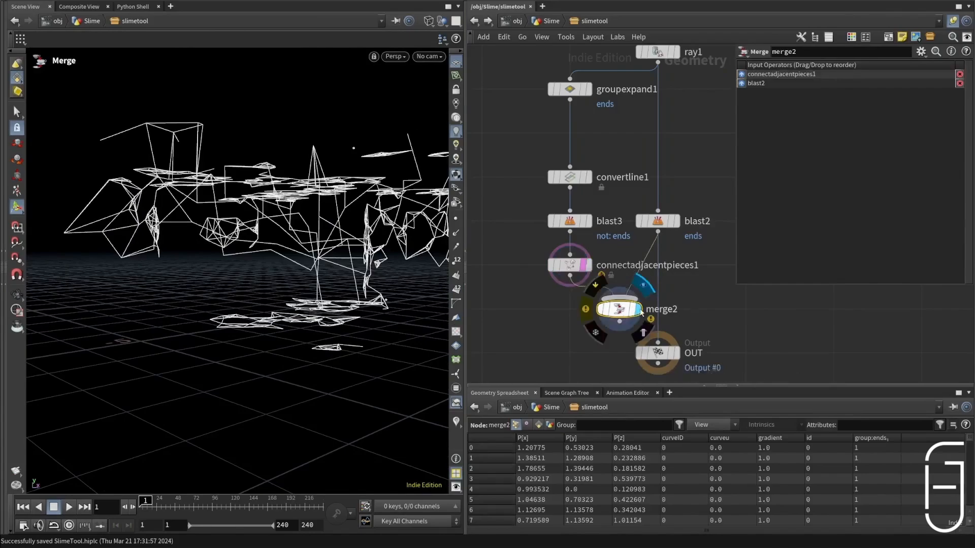
Step: Wire merge2 into the OUT node and align it in the column beneath blast2
{"action": "left_click_drag", "start_coordinate": [279, 198], "coordinate": [340, 200], "text": "alt"}
{"action": "left_click_drag", "start_coordinate": [635, 332], "coordinate": [658, 343]}
{"action": "left_click_drag", "start_coordinate": [619, 309], "coordinate": [658, 309]}
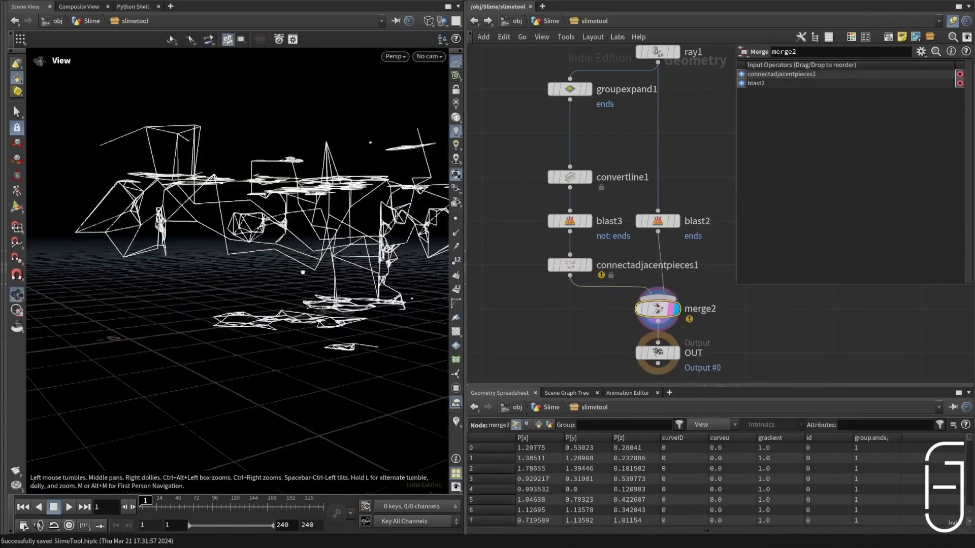
Step: Set Maxdist to 0.5 on the toSurface wrangle and inspect the merged connections in the viewport
{"action": "left_click_drag", "start_coordinate": [350, 228], "coordinate": [285, 196], "text": "alt"}
{"action": "scroll", "coordinate": [670, 96], "scroll_direction": "down", "scroll_amount": 4}
{"action": "middle_click_drag", "start_coordinate": [670, 96], "coordinate": [619, 350]}
{"action": "scroll", "coordinate": [611, 191], "scroll_direction": "up", "scroll_amount": 5}
{"action": "left_click", "coordinate": [610, 190]}
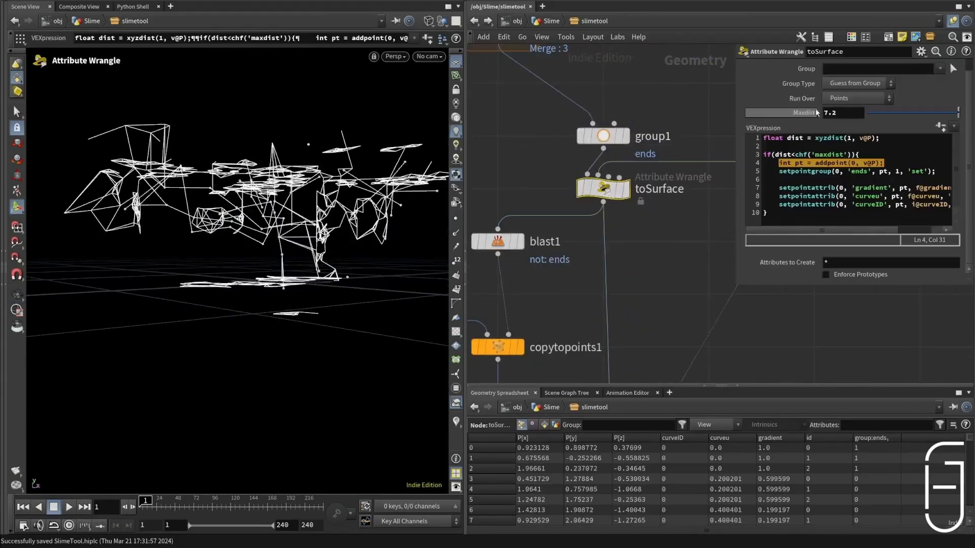
{"action": "type", "text": "0.5"}
{"action": "key", "text": "Return"}
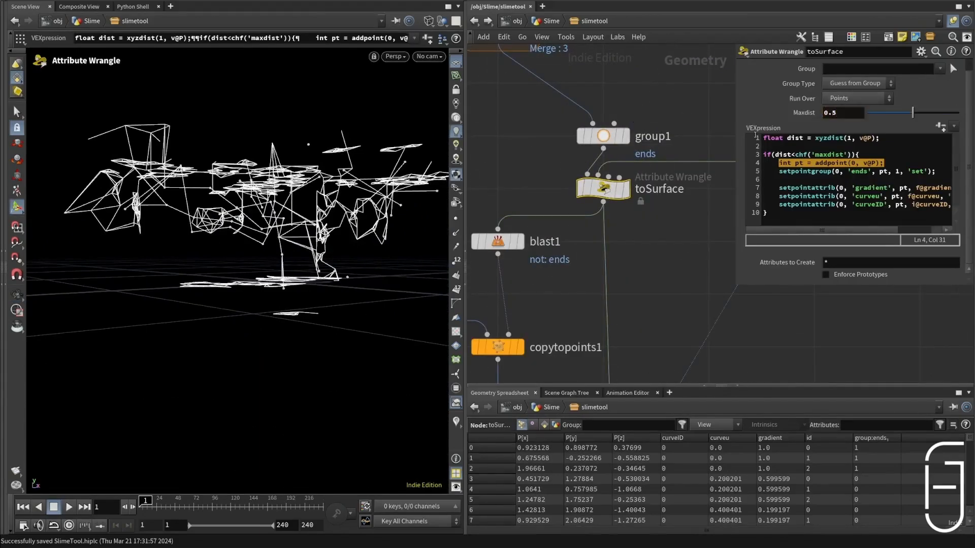
{"action": "left_click_drag", "start_coordinate": [325, 170], "coordinate": [284, 203], "text": "alt"}
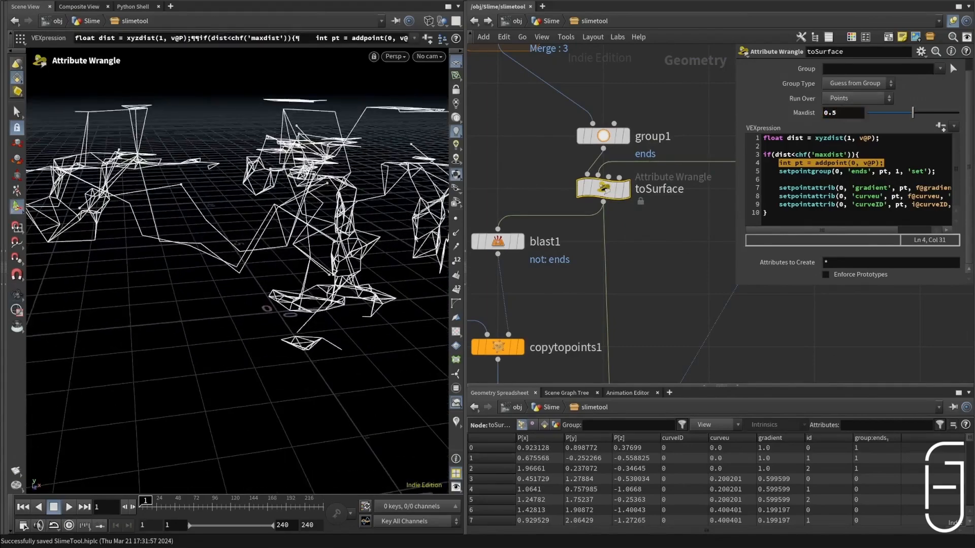
{"action": "scroll", "coordinate": [639, 237], "scroll_direction": "down", "scroll_amount": 6}
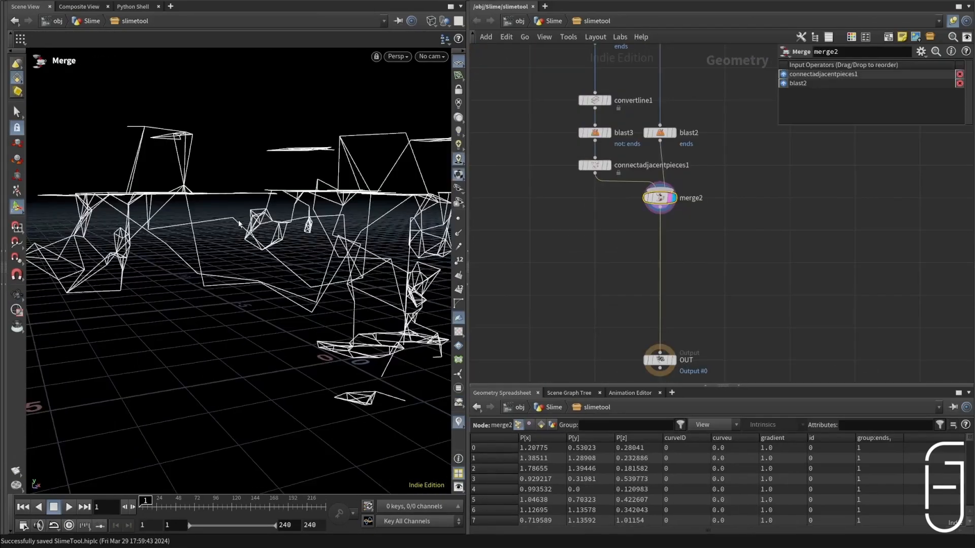
Step: Branch a new Attribute Wrangle off merge2 and place it beside the main chain
{"action": "left_click_drag", "start_coordinate": [174, 219], "coordinate": [130, 194], "text": "alt"}
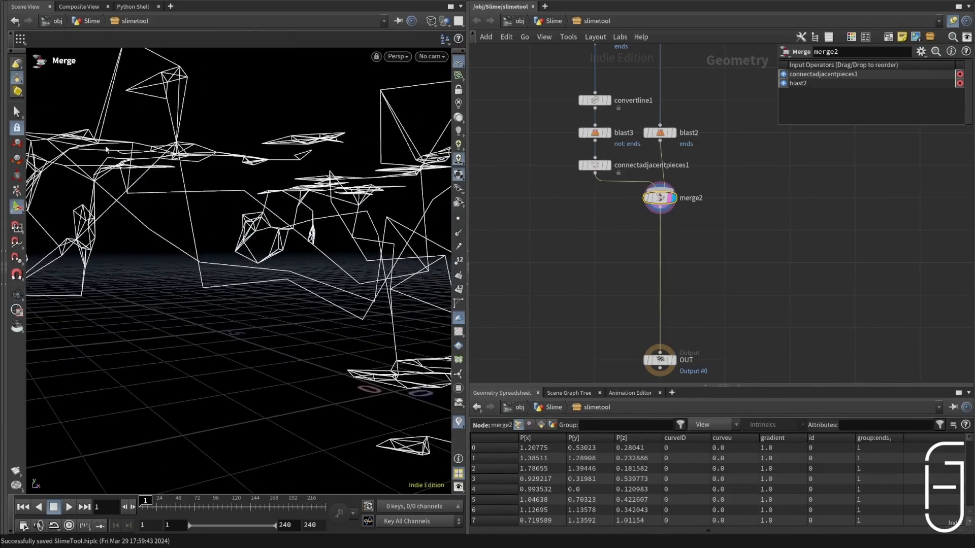
{"action": "left_click_drag", "start_coordinate": [659, 206], "coordinate": [704, 255]}
{"action": "type", "text": "wrangle"}
{"action": "key", "text": "Return"}
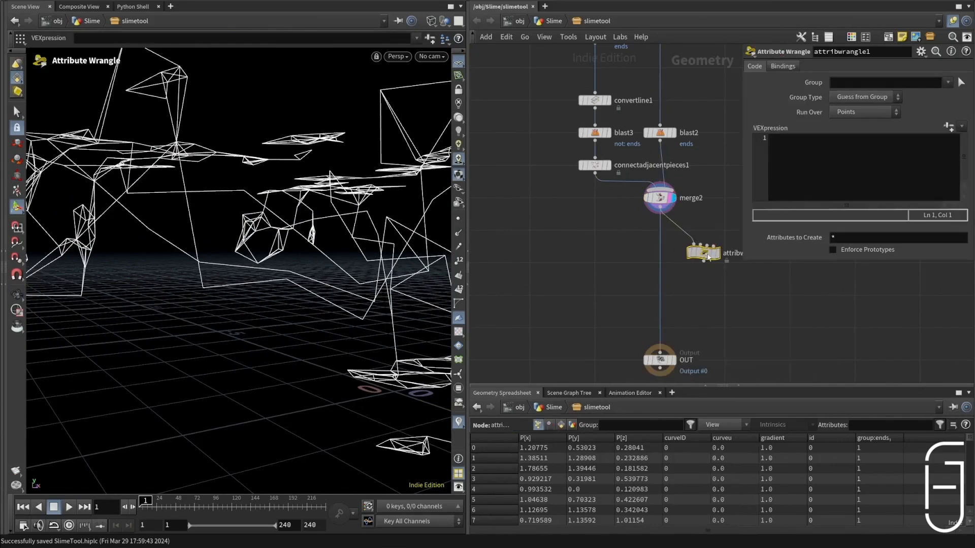
{"action": "left_click", "coordinate": [725, 233]}
{"action": "left_click", "coordinate": [831, 179]}
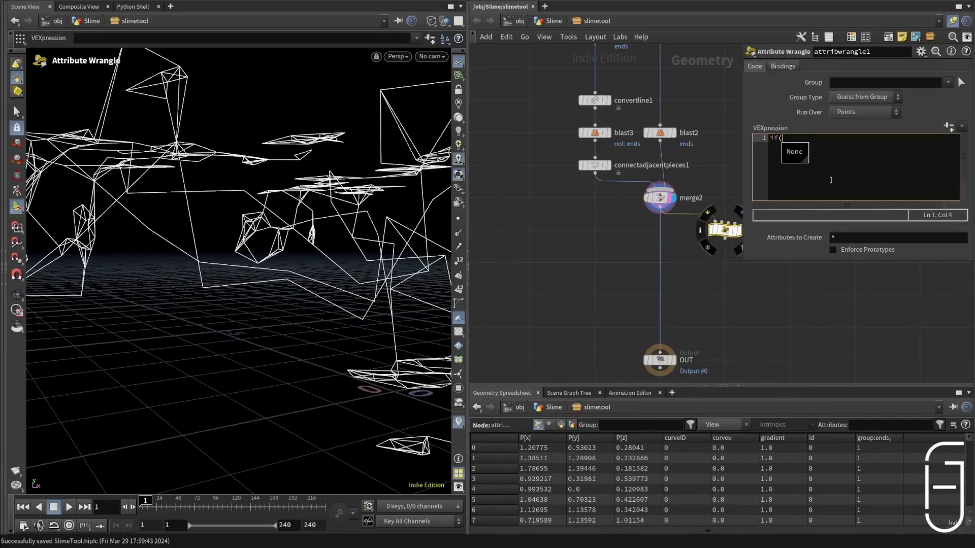
{"action": "type", "text": "if(rand"}
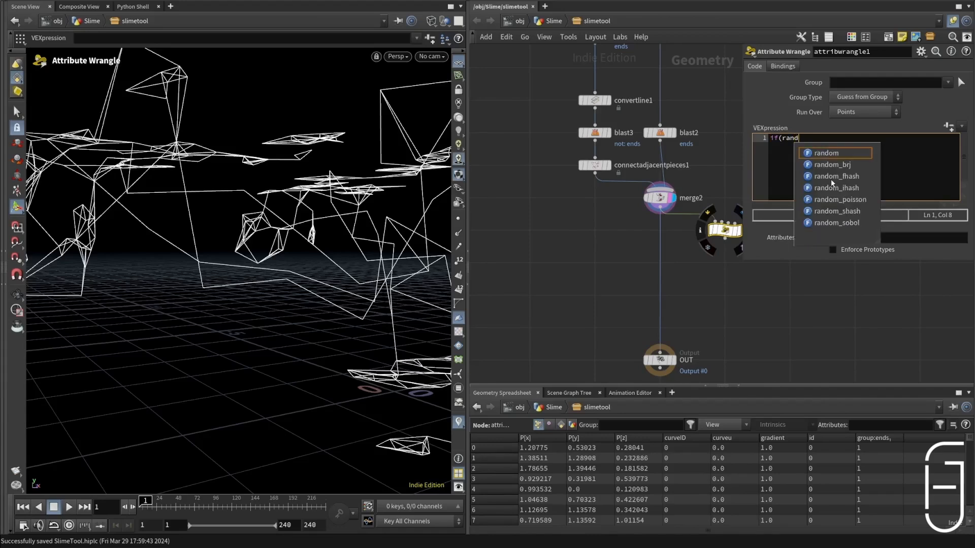
{"action": "type", "text": "("}
{"action": "key", "text": "BackSpace"}
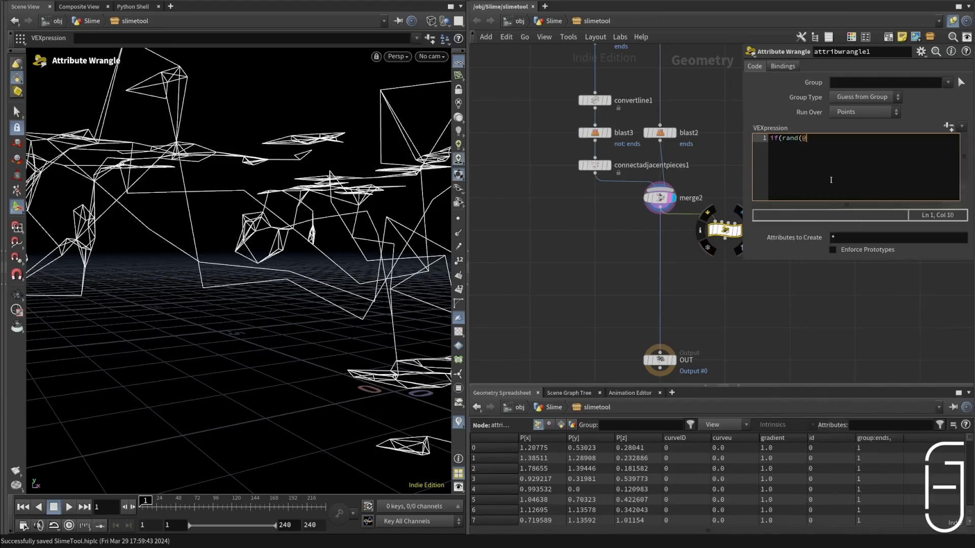
{"action": "type", "text": "ptnum)<0.5){"}
{"action": "key", "text": "Return"}
{"action": "type", "text": "removepoint(0,"}
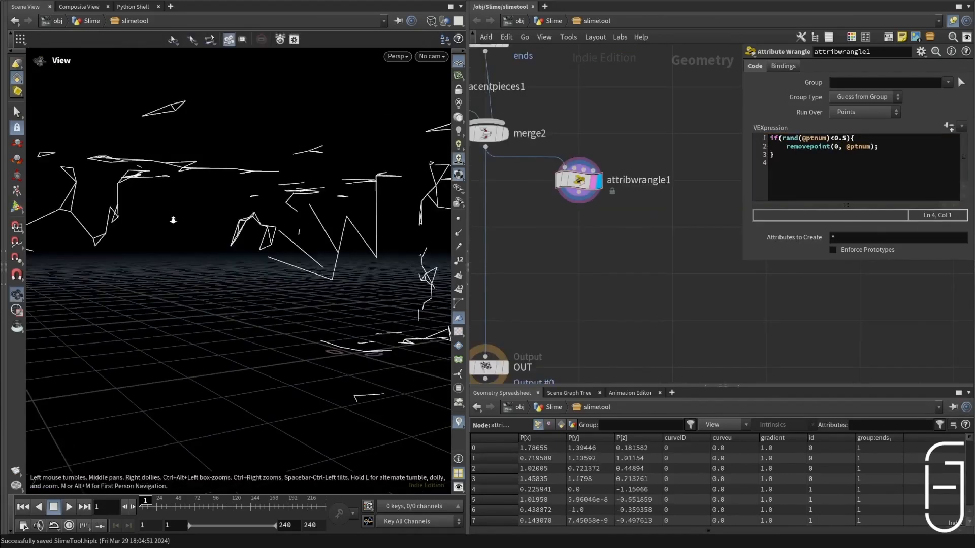
{"action": "right_click_drag", "start_coordinate": [173, 220], "coordinate": [253, 212], "text": "alt"}
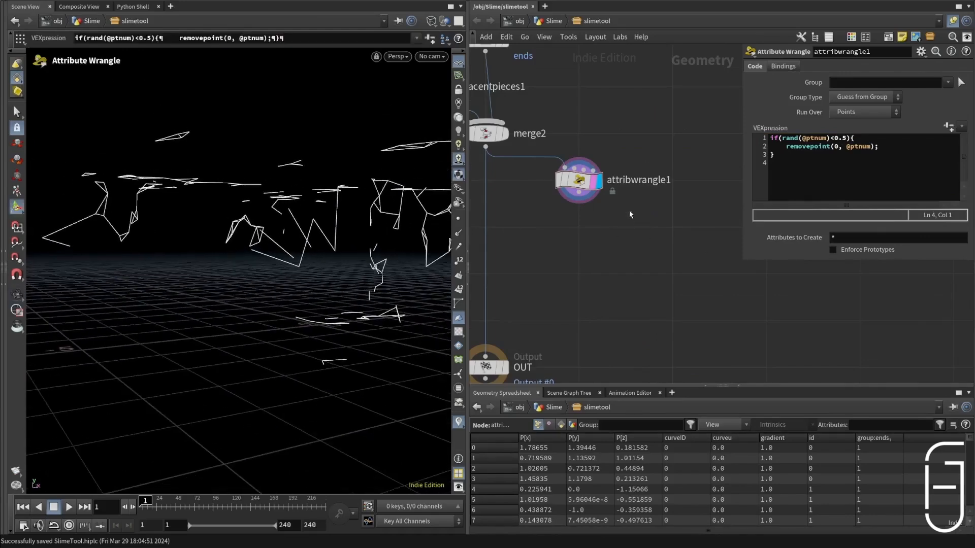
Step: Add a Group Create node below attribwrangle1
{"action": "key", "text": "Tab"}
{"action": "type", "text": "group"}
{"action": "key", "text": "Return"}
{"action": "left_click", "coordinate": [580, 234]}
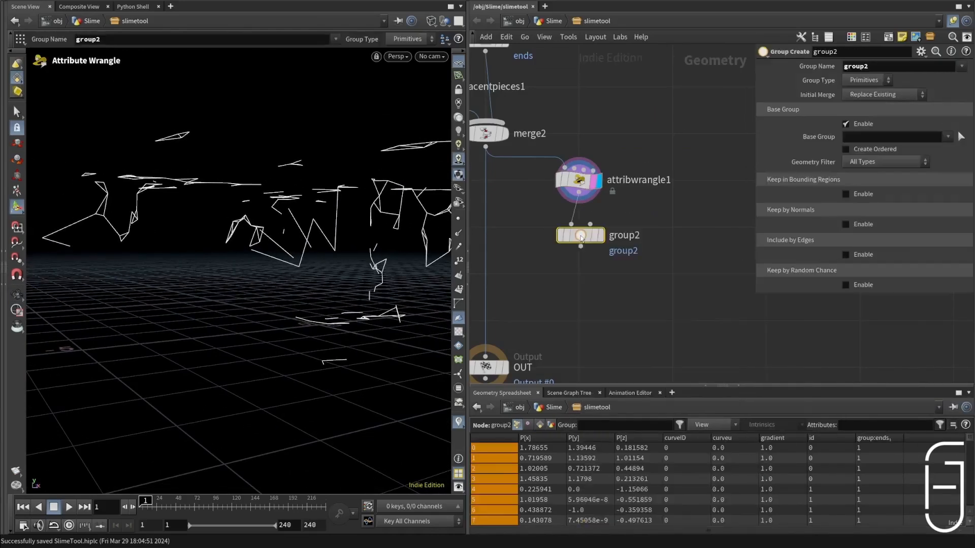
{"action": "left_click_drag", "start_coordinate": [580, 237], "coordinate": [572, 228]}
Step: Name group2's group "old", set its Group Type to Points, and display the node
{"action": "left_click_drag", "start_coordinate": [870, 68], "coordinate": [753, 77]}
{"action": "type", "text": "old"}
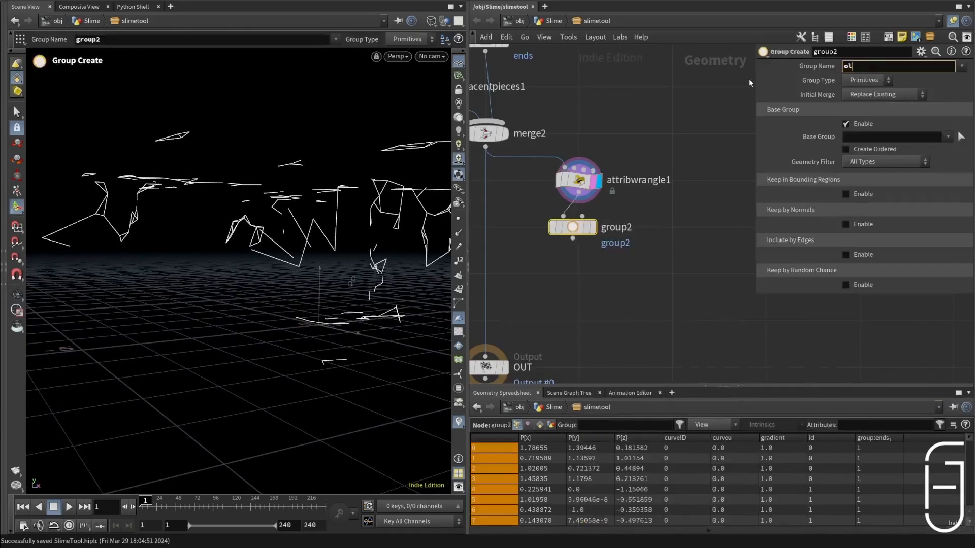
{"action": "key", "text": "Return"}
{"action": "left_click", "coordinate": [865, 79]}
{"action": "left_click", "coordinate": [865, 105]}
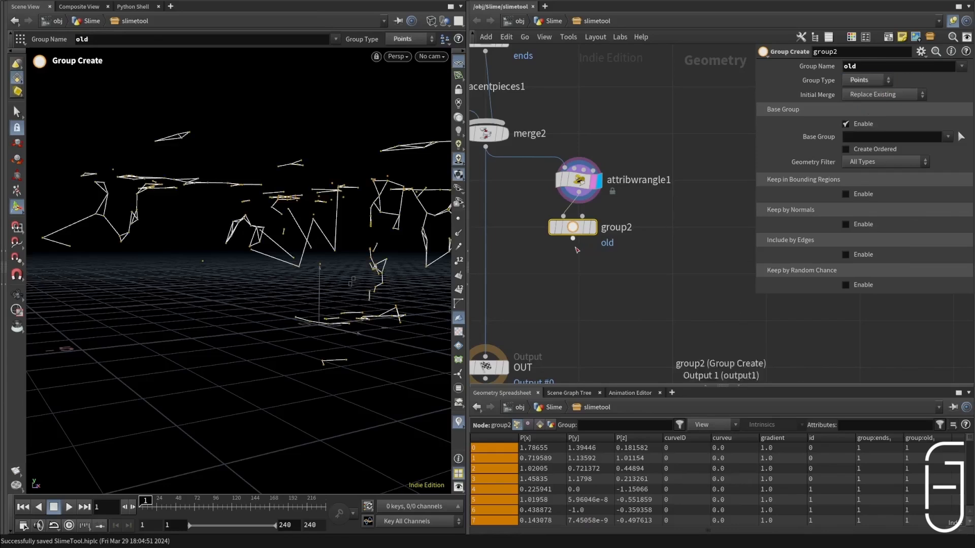
{"action": "left_click", "coordinate": [592, 226]}
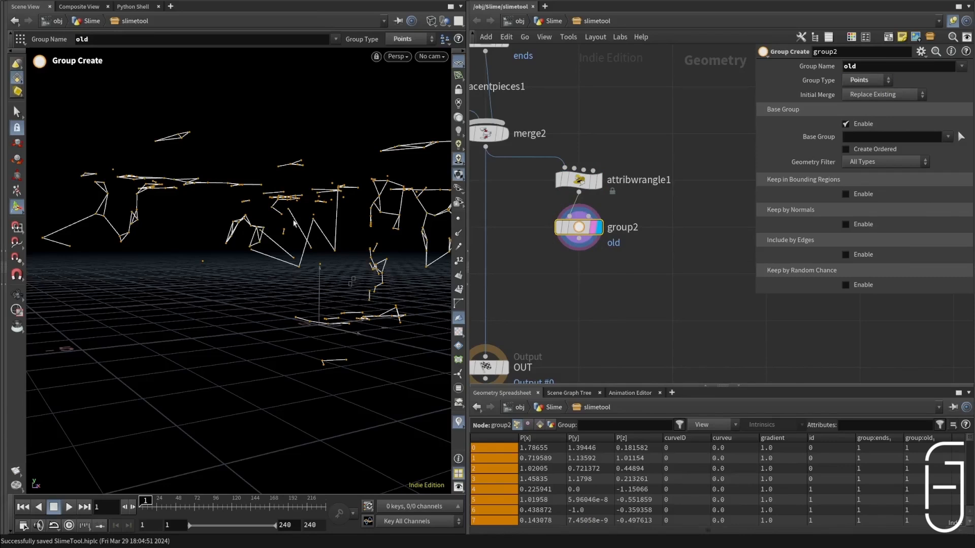
Step: Add an Attribute Wrangle below group2 and rename it connect
{"action": "key", "text": "Tab"}
{"action": "type", "text": "wr"}
{"action": "key", "text": "Return"}
{"action": "key", "text": "Return"}
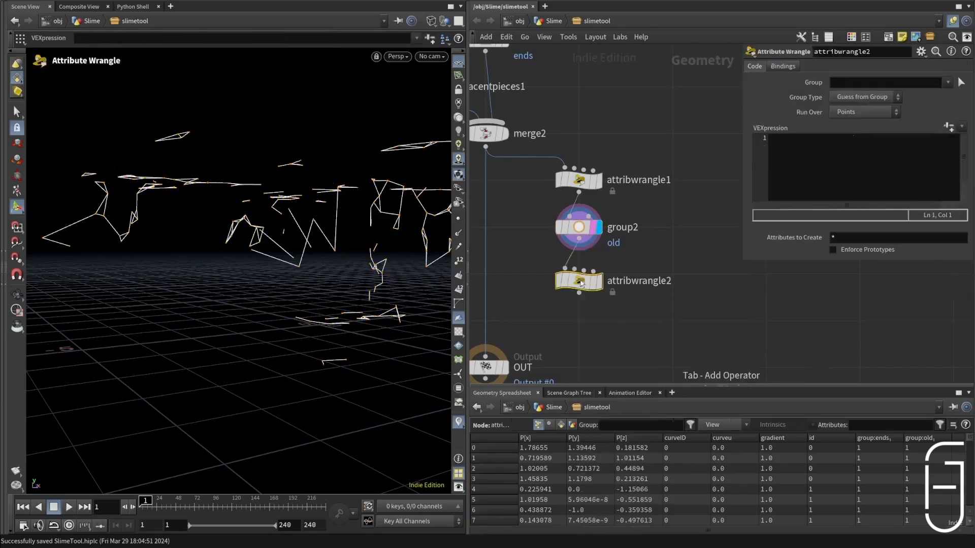
{"action": "left_click", "coordinate": [629, 275]}
{"action": "left_click_drag", "start_coordinate": [580, 280], "coordinate": [633, 274]}
{"action": "double_click", "coordinate": [670, 274]}
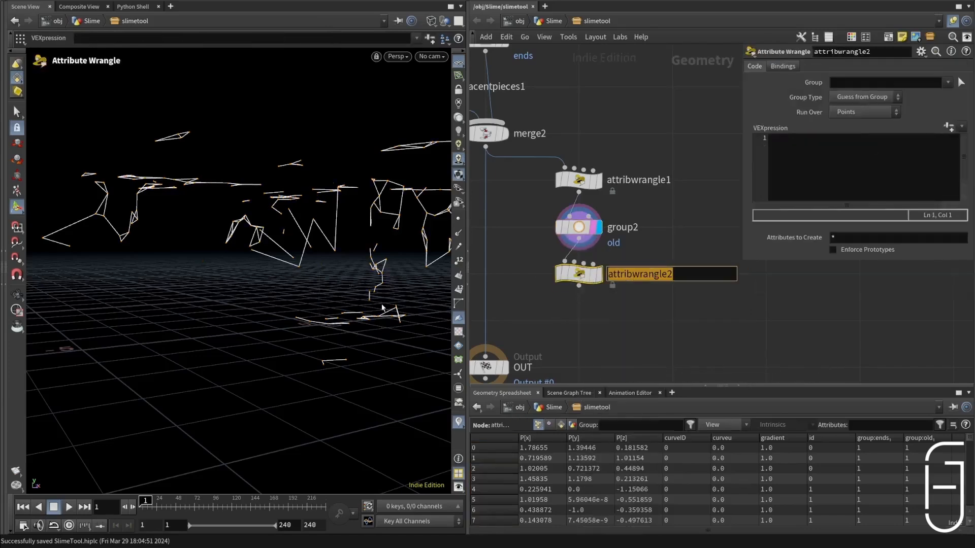
{"action": "type", "text": "connect"}
{"action": "key", "text": "Return"}
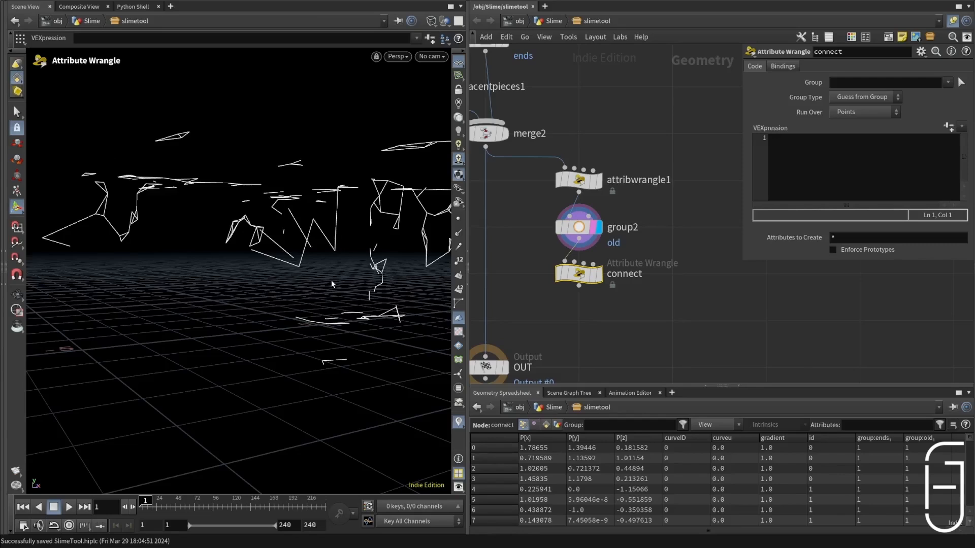
Step: Check the settings of connectadjacentpieces1, return to the connect wrangle's code, and save the scene
{"action": "scroll", "coordinate": [680, 288], "scroll_direction": "down", "scroll_amount": 3}
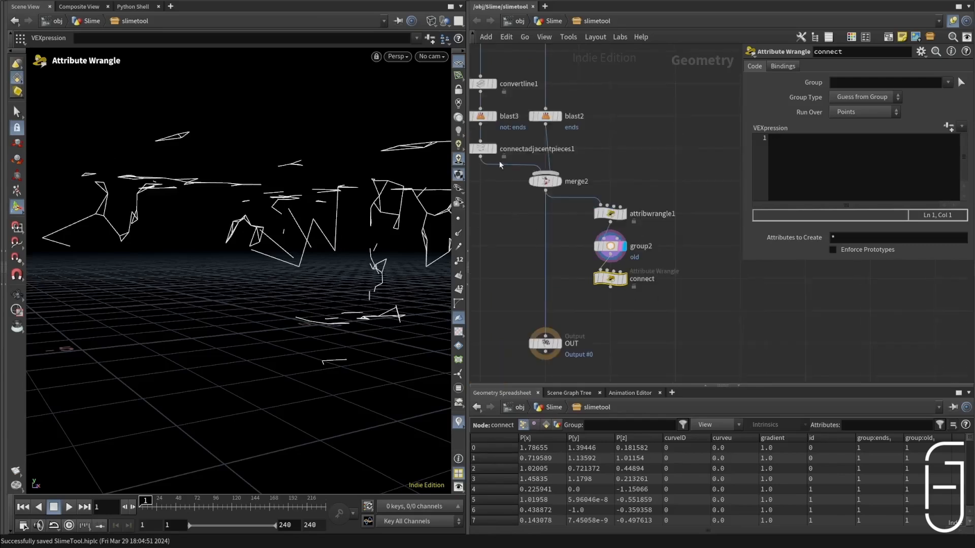
{"action": "left_click", "coordinate": [483, 148]}
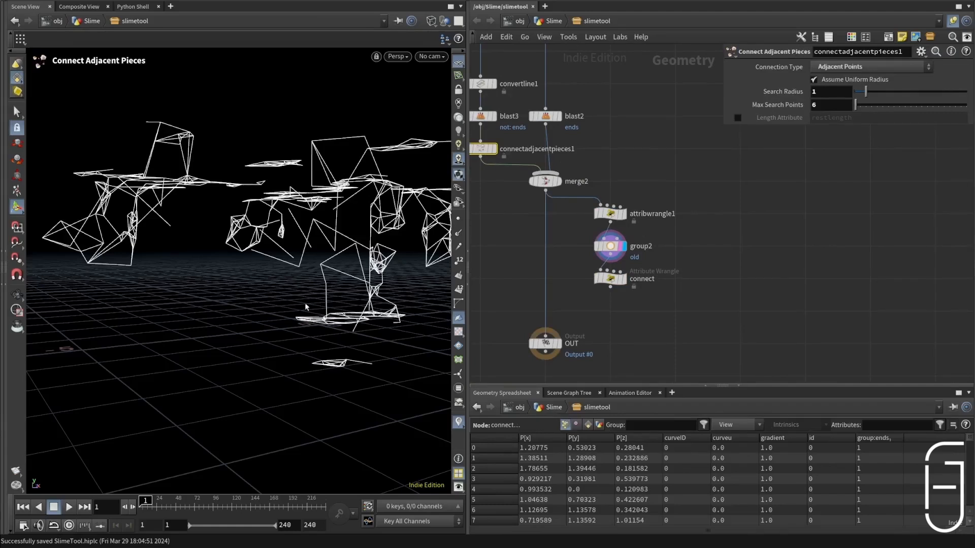
{"action": "left_click", "coordinate": [610, 279]}
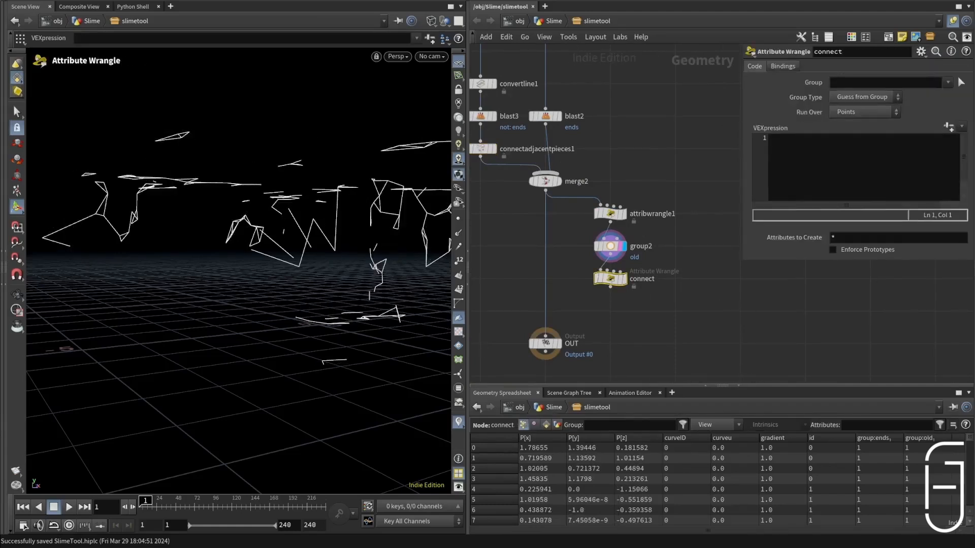
{"action": "left_click", "coordinate": [805, 158]}
{"action": "key", "text": "ctrl+s"}
Step: Write the code line int points[] = pcfind(0, 'P', @P, 999999, chi('searchPts')); in the connect wrangle
{"action": "type", "text": "int poi"}
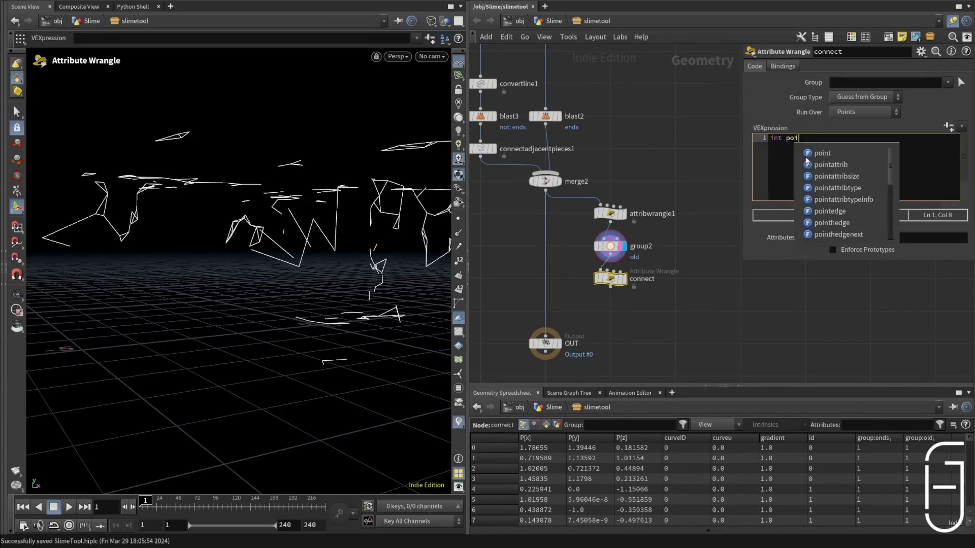
{"action": "type", "text": "nts[]"}
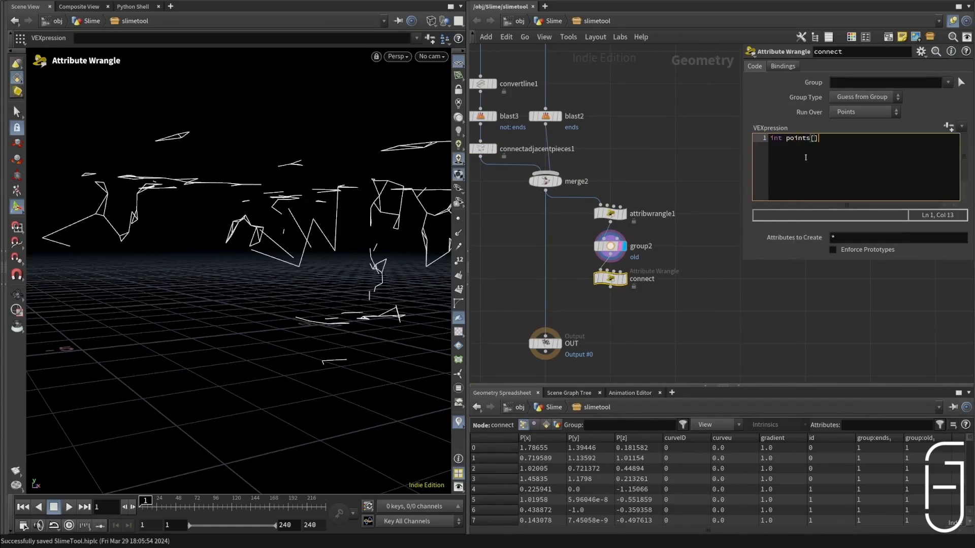
{"action": "type", "text": " = pcf"}
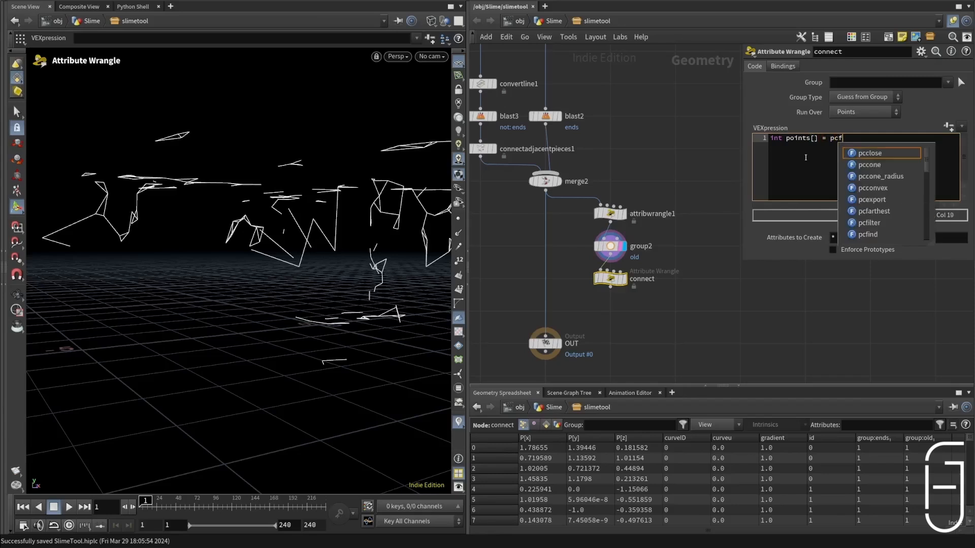
{"action": "type", "text": "ind("}
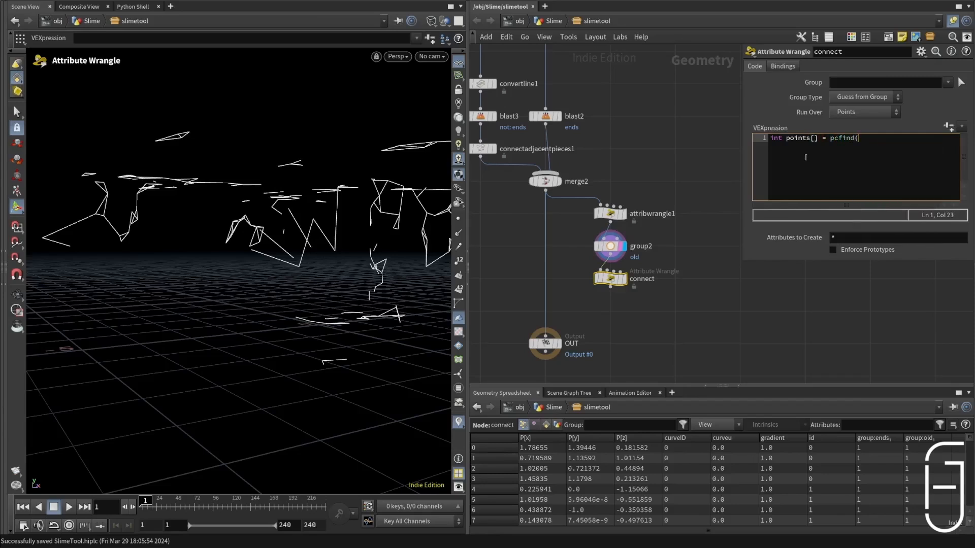
{"action": "type", "text": "0, 'P', @P, 999999, chi('sear"}
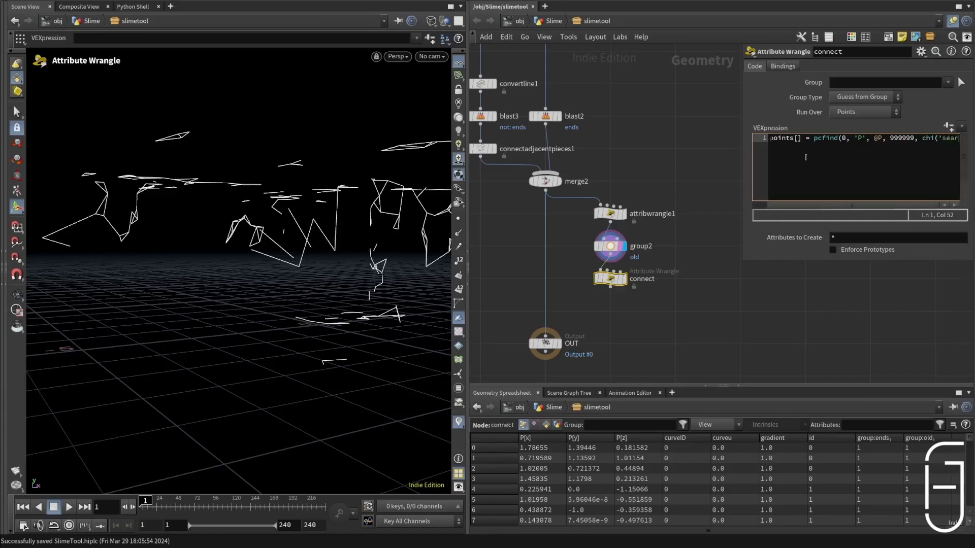
{"action": "type", "text": "chPts'"}
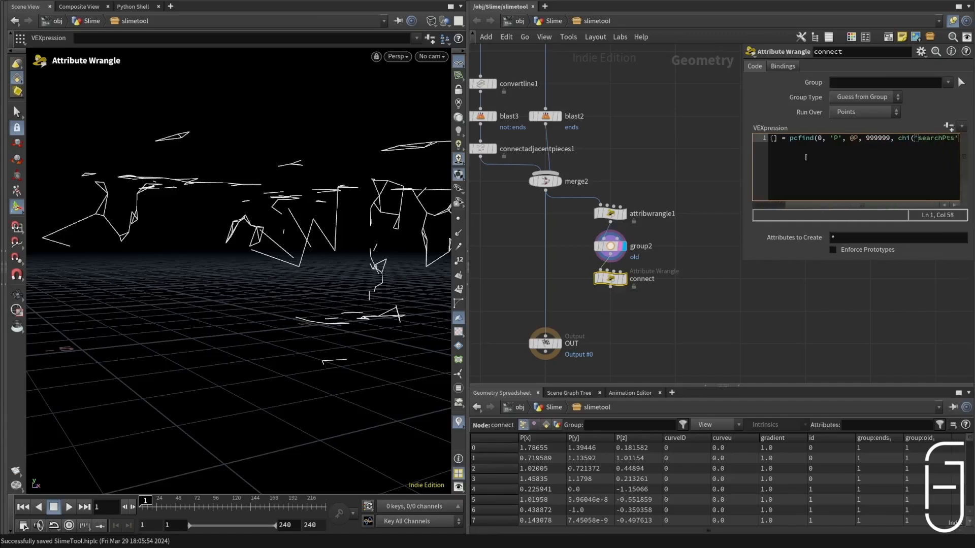
{"action": "type", "text": "));"}
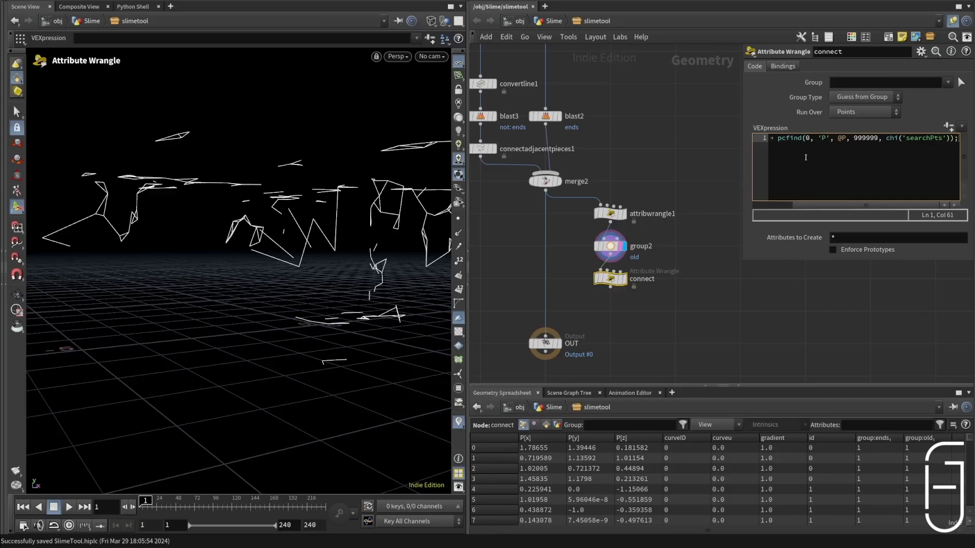
Step: Create the Searchpts parameter from the wrangle's code and set it to 7
{"action": "key", "text": "Return"}
{"action": "left_click", "coordinate": [949, 127]}
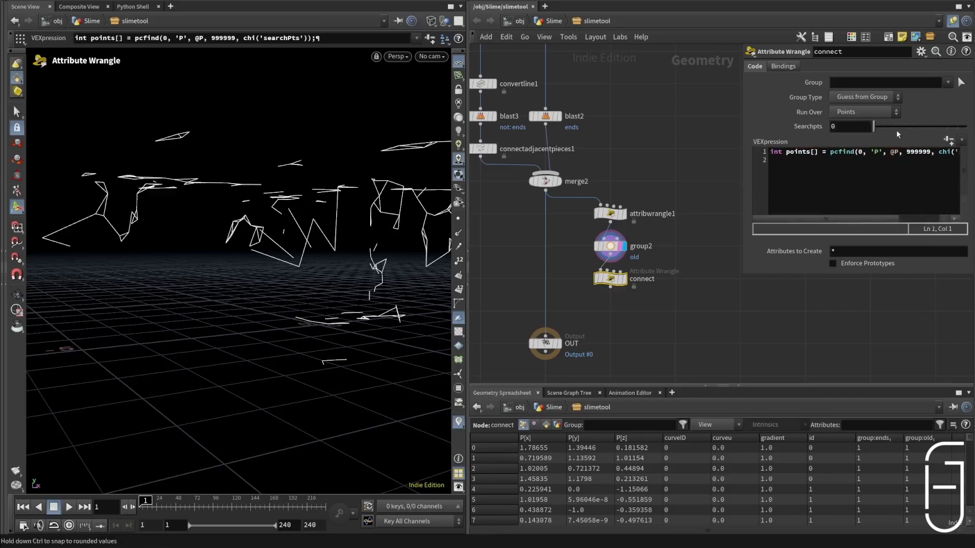
{"action": "left_click_drag", "start_coordinate": [897, 130], "coordinate": [939, 130]}
Step: Add a second code line assigning reverse(points) to point, and save the scene
{"action": "left_click", "coordinate": [795, 171]}
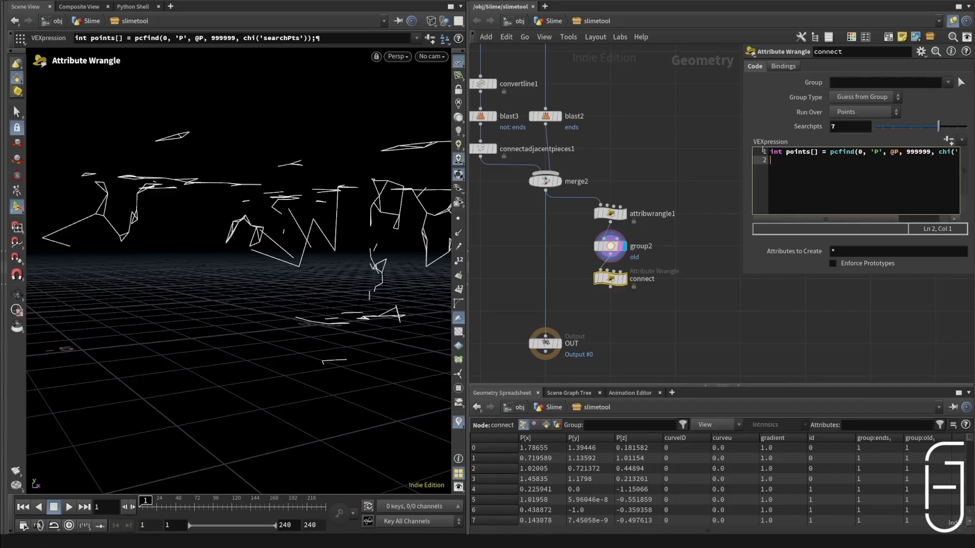
{"action": "type", "text": "point"}
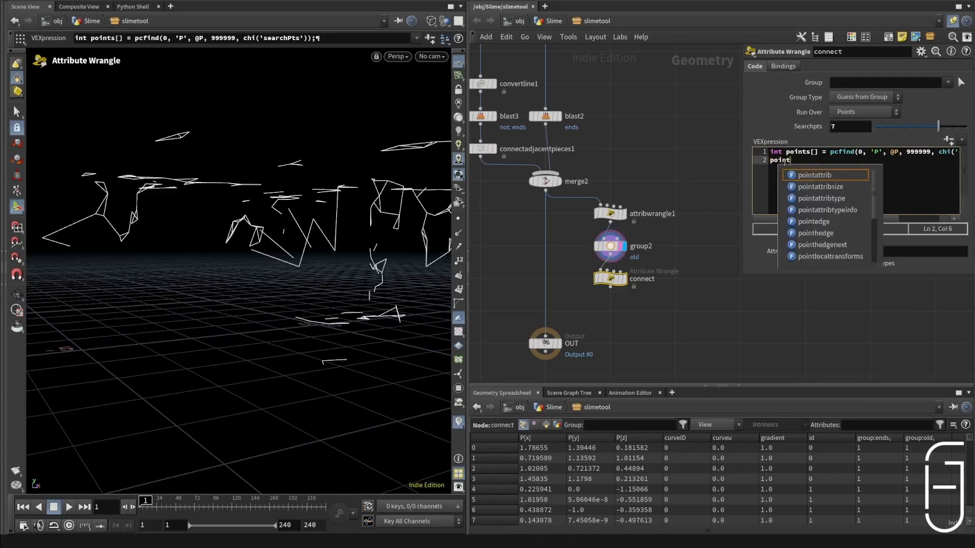
{"action": "type", "text": " = reve"}
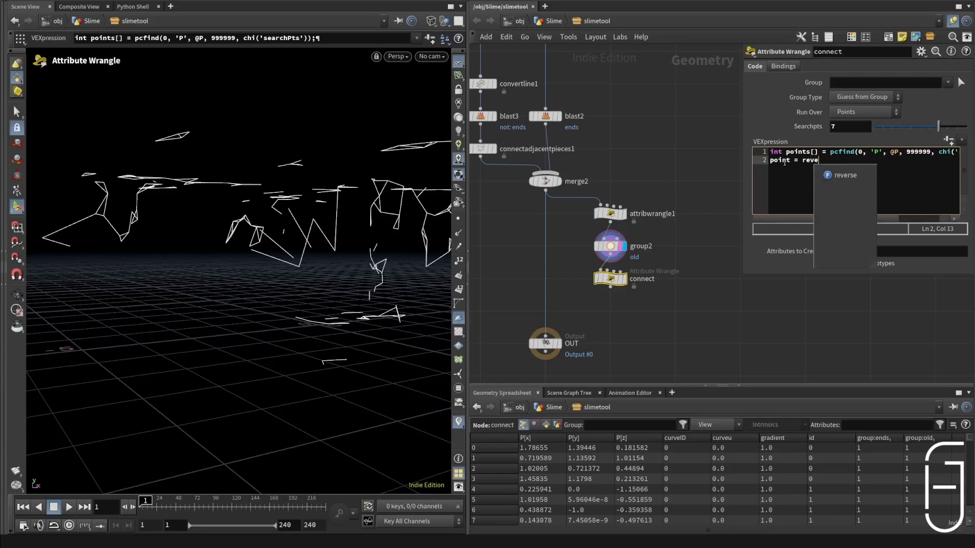
{"action": "type", "text": "rse(points)"}
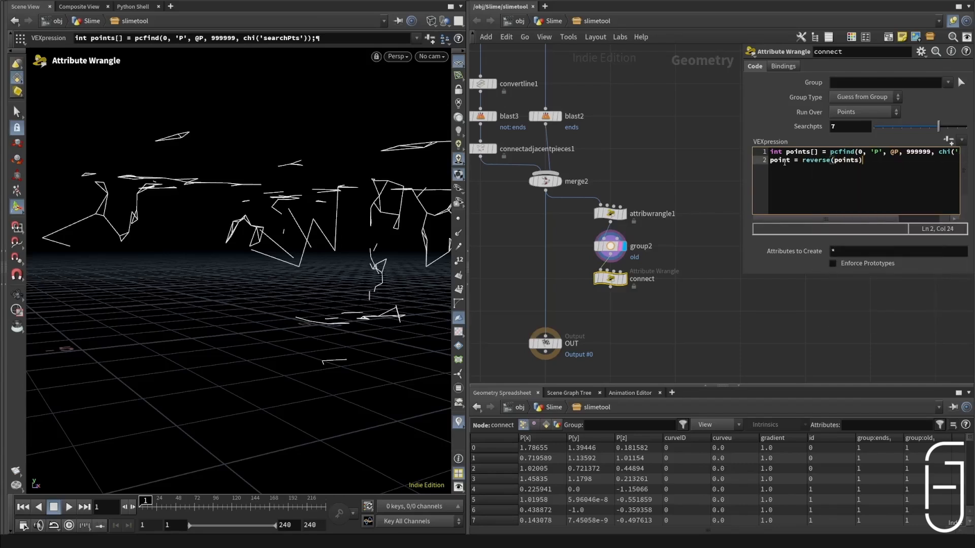
{"action": "key", "text": "ctrl+s"}
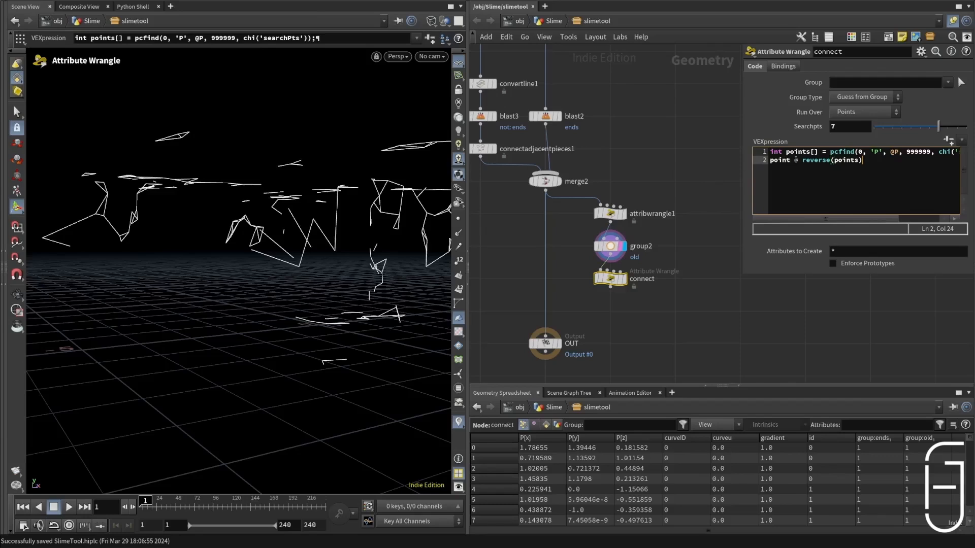
Step: Wrap the reversed array in a slice call, slice(reverse(points), 0, chi('maxPts'));, on the second code line
{"action": "key", "text": "ctrl+Left"}
{"action": "key", "text": "ctrl+Left"}
{"action": "key", "text": "ctrl+Left"}
{"action": "key", "text": "ctrl+Left"}
{"action": "type", "text": "slice("}
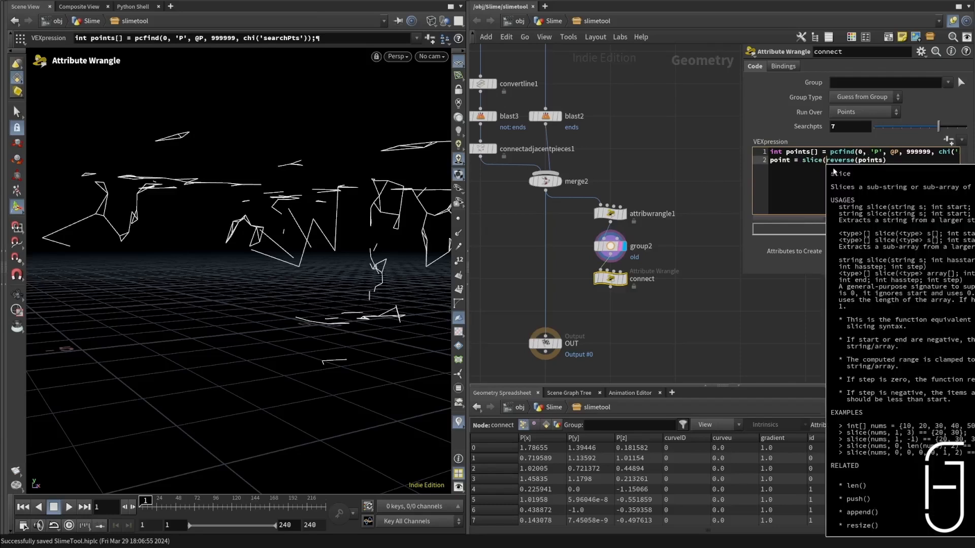
{"action": "left_click", "coordinate": [902, 158]}
{"action": "type", "text": ", 0"}
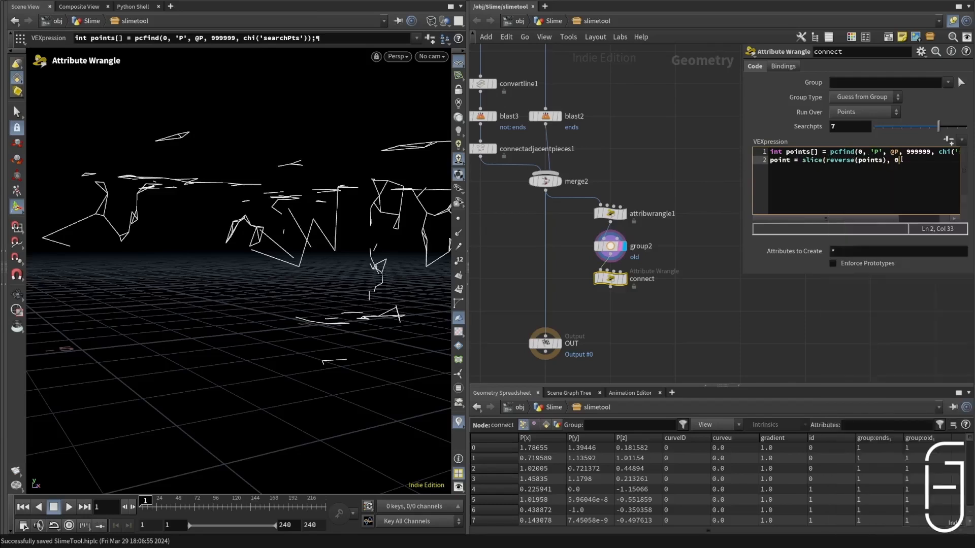
{"action": "type", "text": ", chi('maxPts'));"}
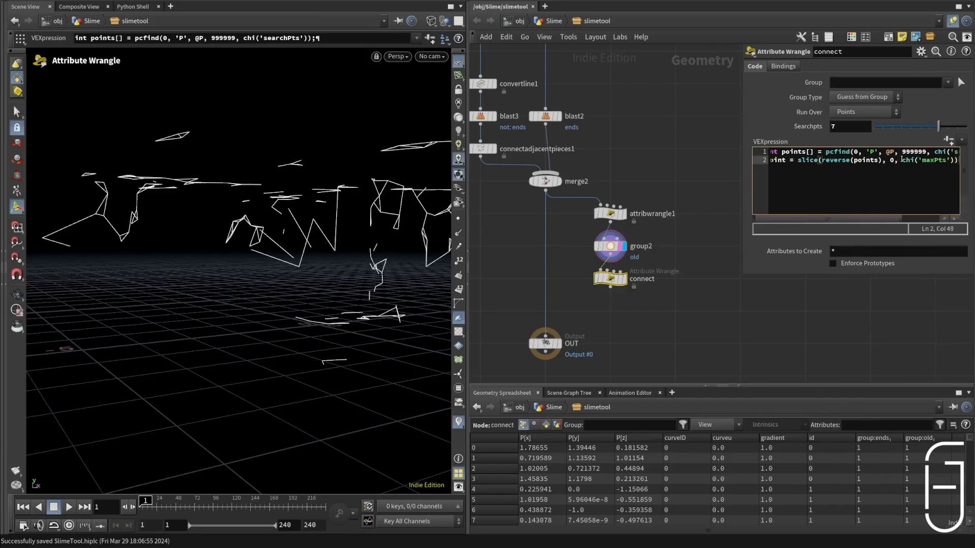
Step: Create the Maxpts parameter with a value of 1, display the connect node, and save the scene
{"action": "left_click", "coordinate": [948, 140]}
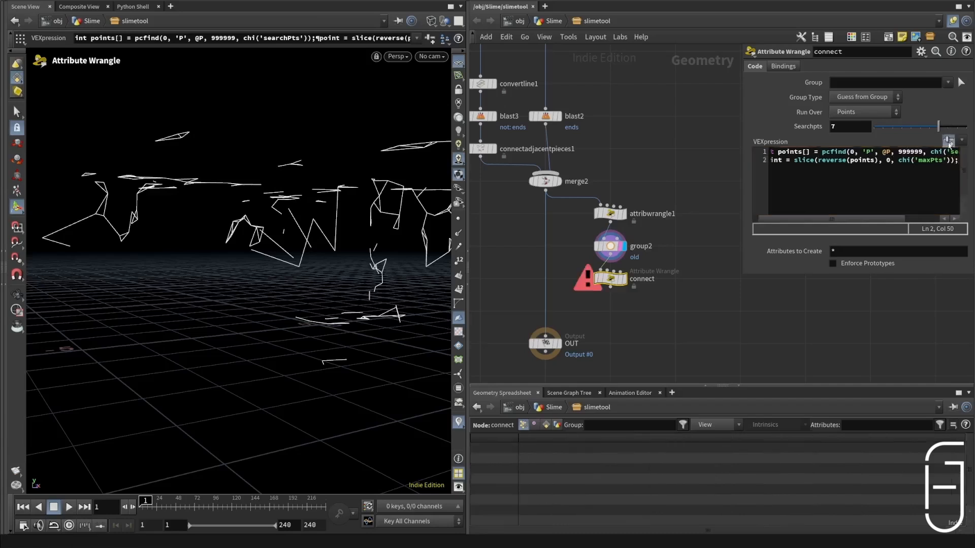
{"action": "left_click", "coordinate": [857, 139]}
{"action": "key", "text": "BackSpace"}
{"action": "type", "text": "1"}
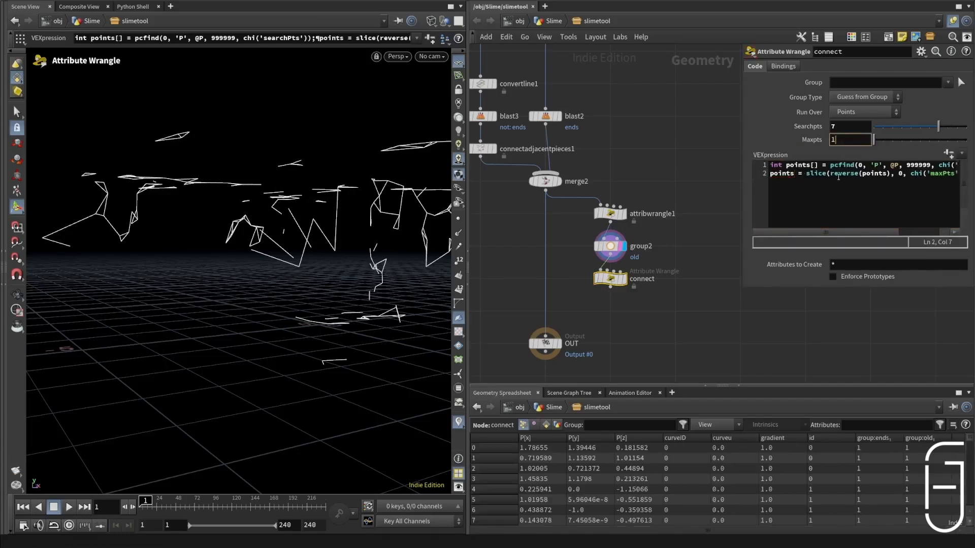
{"action": "key", "text": "Return"}
{"action": "left_click", "coordinate": [624, 278]}
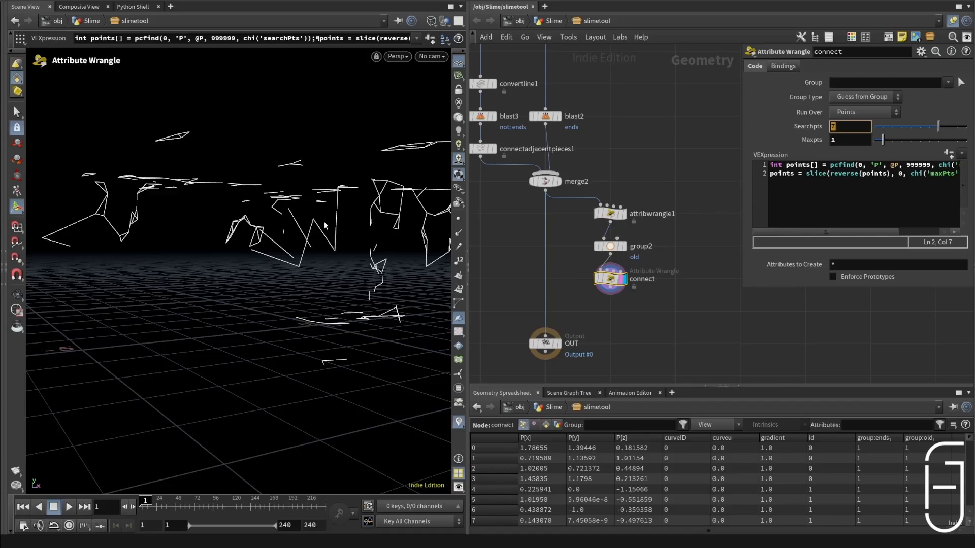
{"action": "key", "text": "ctrl+s"}
{"action": "left_click", "coordinate": [920, 220]}
{"action": "key", "text": "Return"}
{"action": "key", "text": "Return"}
{"action": "type", "text": "i[]"}
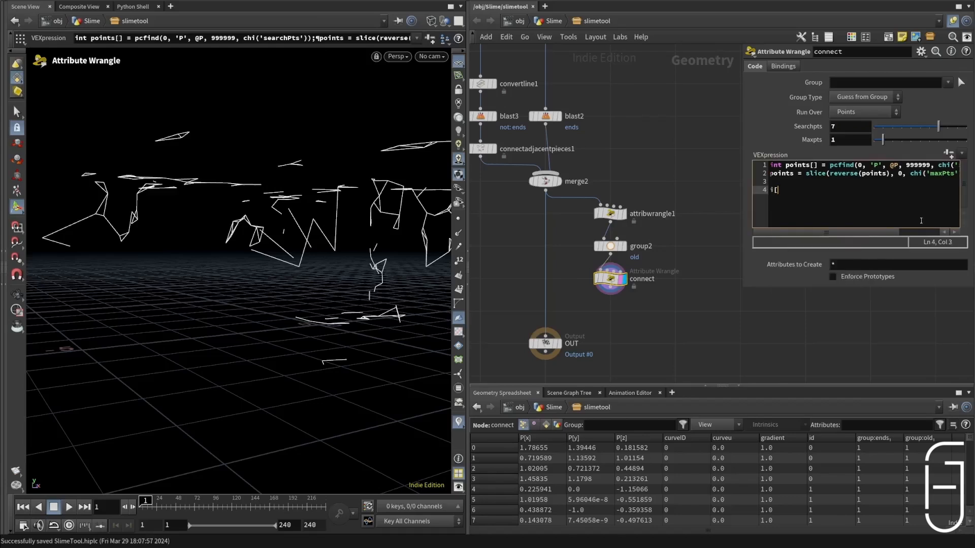
{"action": "type", "text": "@pts = points;"}
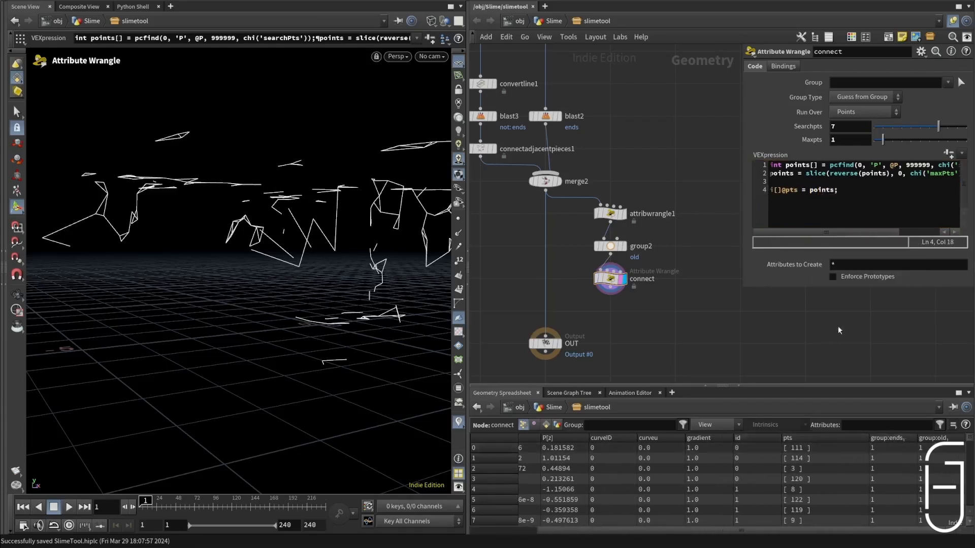
Step: Inspect the full pts arrays by temporarily commenting out the slice line and widening the pts column, and save the scene
{"action": "left_click", "coordinate": [771, 174]}
{"action": "type", "text": "//"}
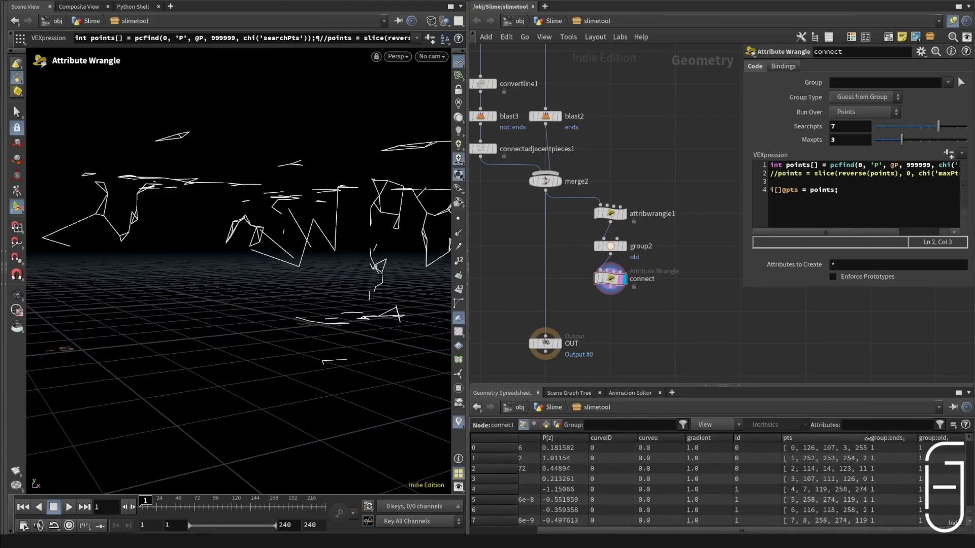
{"action": "left_click_drag", "start_coordinate": [868, 439], "coordinate": [953, 449]}
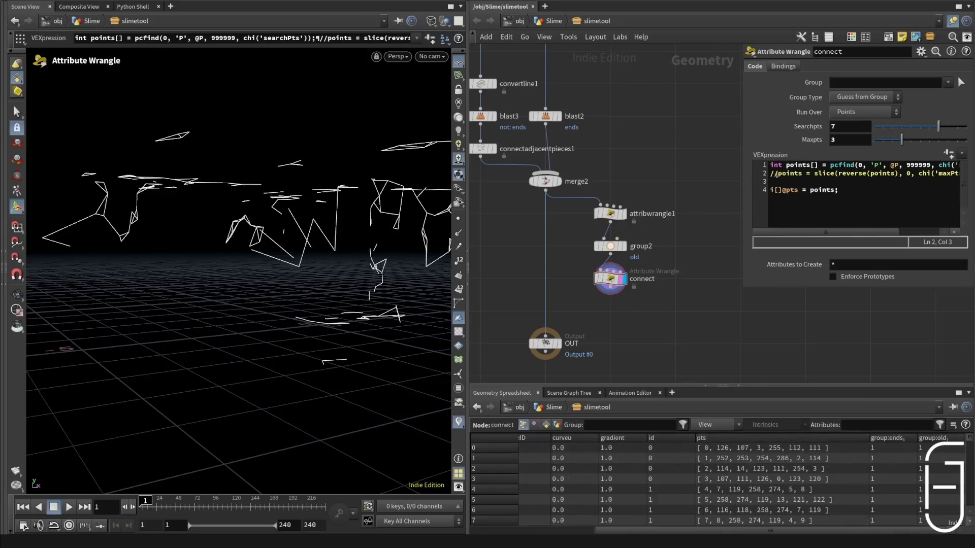
{"action": "key", "text": "BackSpace"}
{"action": "key", "text": "BackSpace"}
{"action": "key", "text": "ctrl+s"}
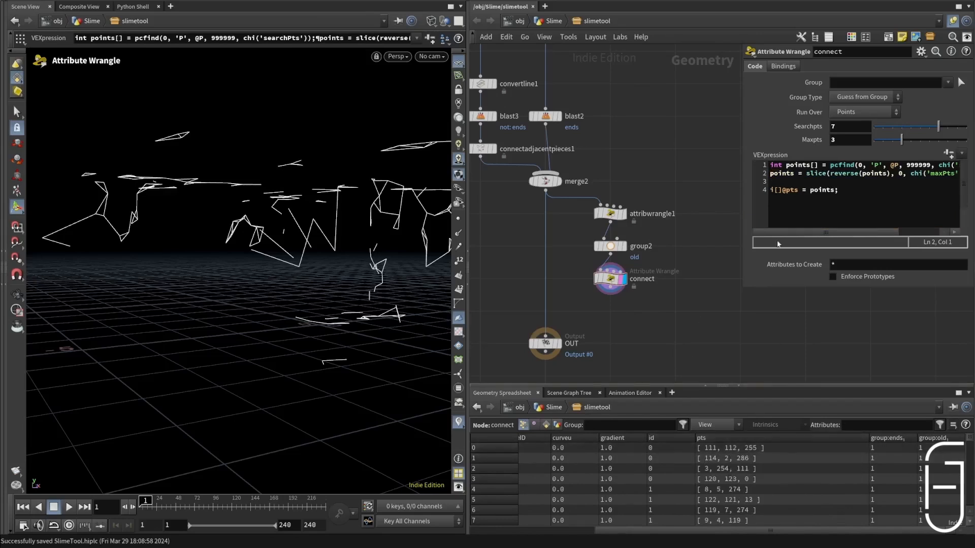
Step: Set Searchpts on the connect wrangle to the expression 1*100 and save the scene
{"action": "left_click", "coordinate": [882, 128]}
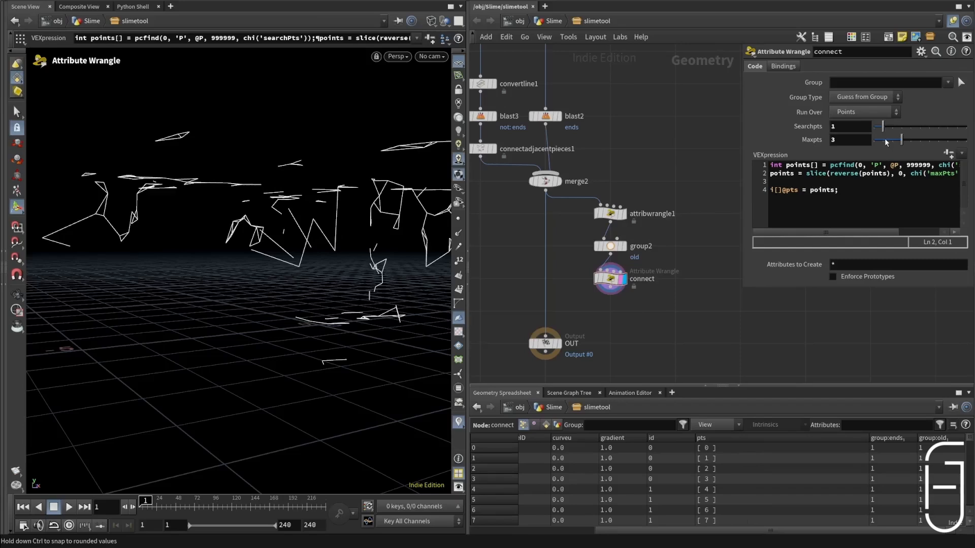
{"action": "left_click_drag", "start_coordinate": [884, 142], "coordinate": [967, 139]}
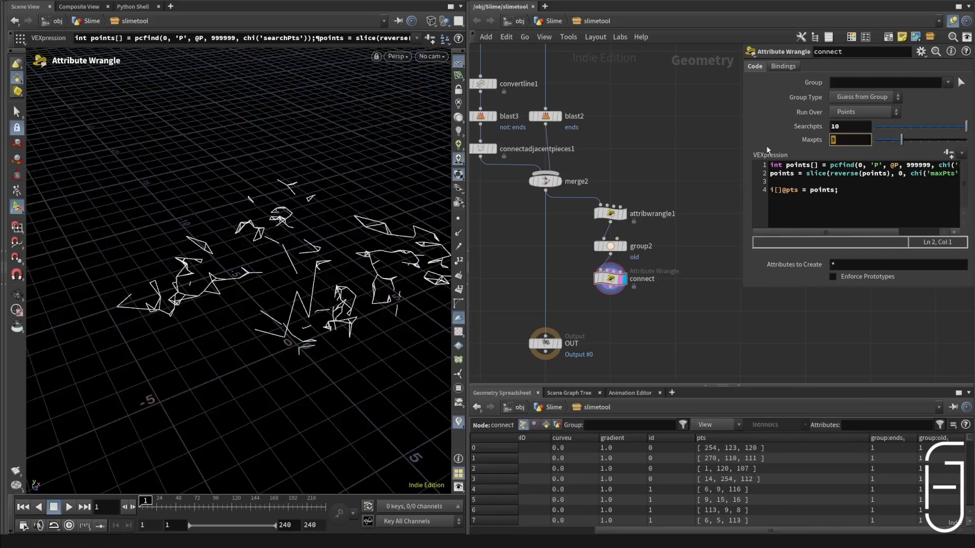
{"action": "left_click", "coordinate": [860, 128]}
{"action": "key", "text": "BackSpace"}
{"action": "type", "text": "*100"}
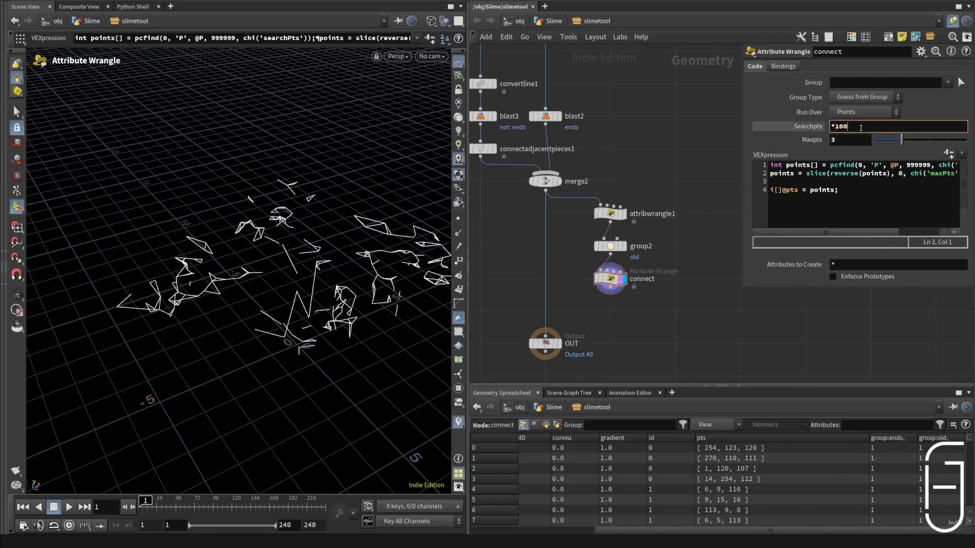
{"action": "key", "text": "Return"}
{"action": "left_click", "coordinate": [831, 126]}
{"action": "type", "text": "1"}
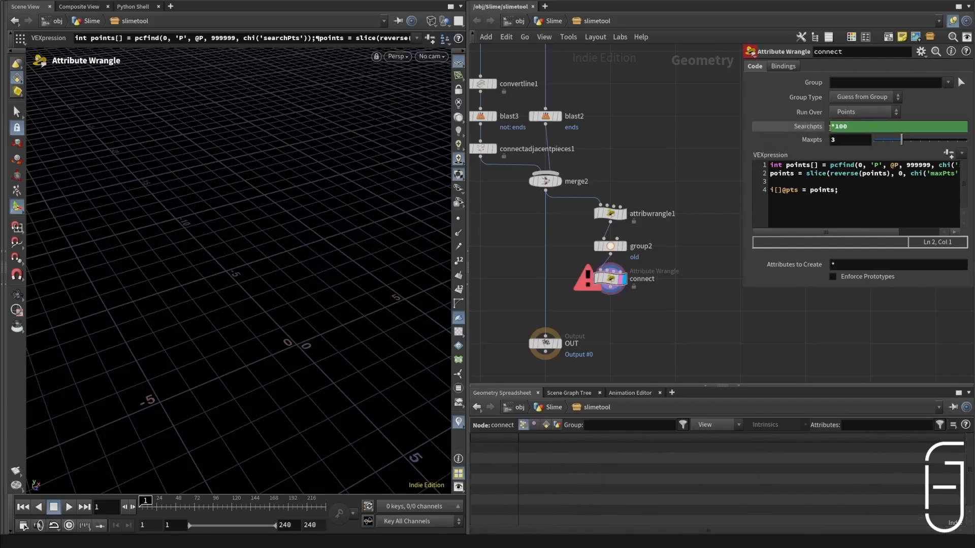
{"action": "key", "text": "Return"}
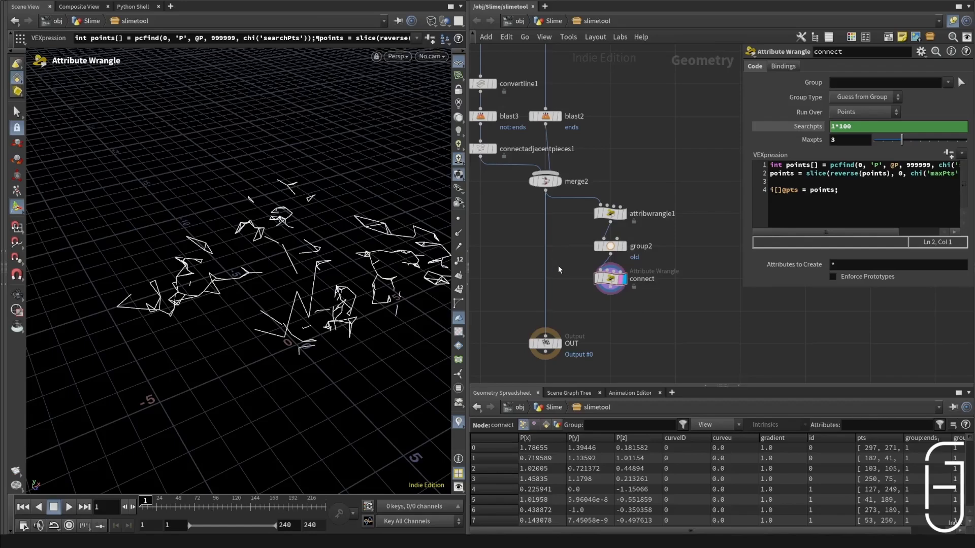
{"action": "left_click_drag", "start_coordinate": [325, 310], "coordinate": [300, 236], "text": "alt"}
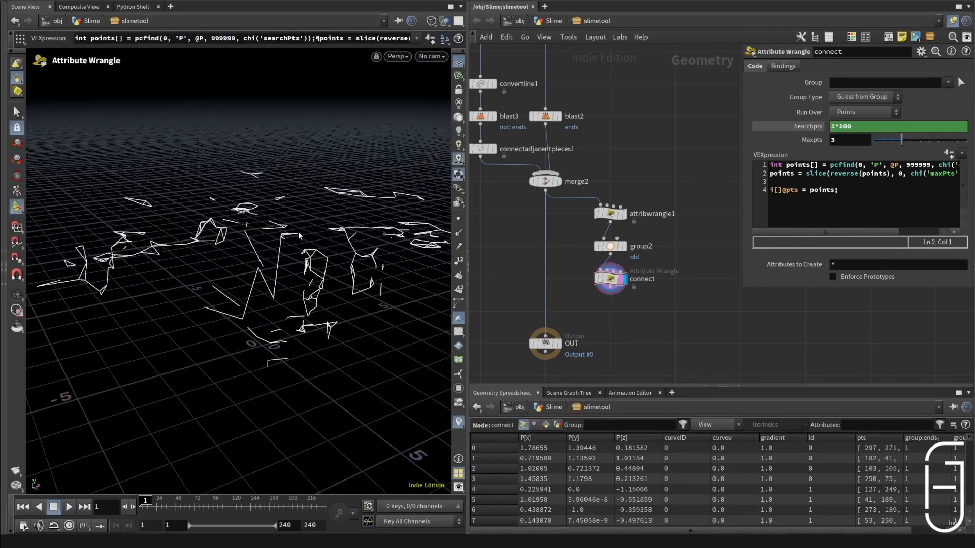
{"action": "key", "text": "ctrl+s"}
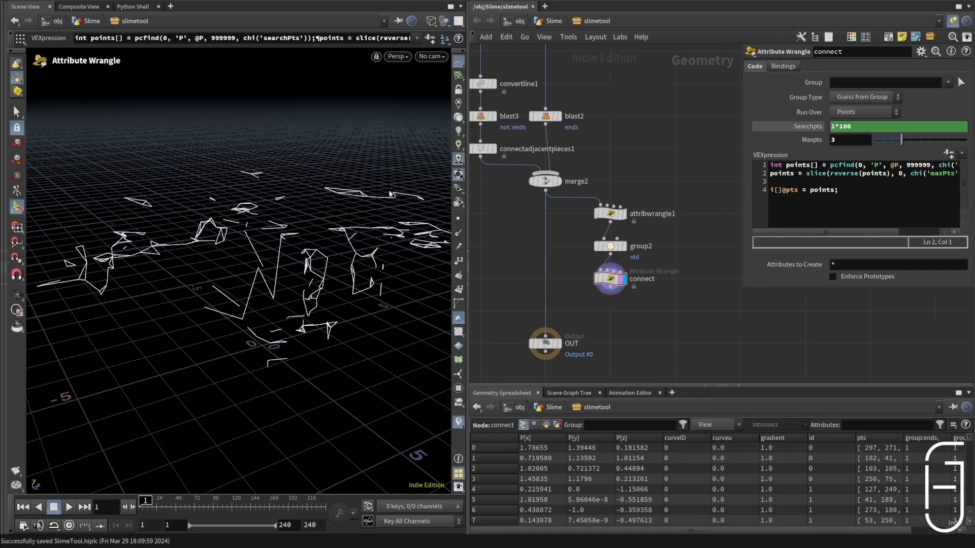
Step: Start a loop over the found points below the pts line with foreach(int pt; points){
{"action": "left_click", "coordinate": [859, 198]}
{"action": "key", "text": "Return"}
{"action": "key", "text": "Return"}
{"action": "type", "text": "foreach*("}
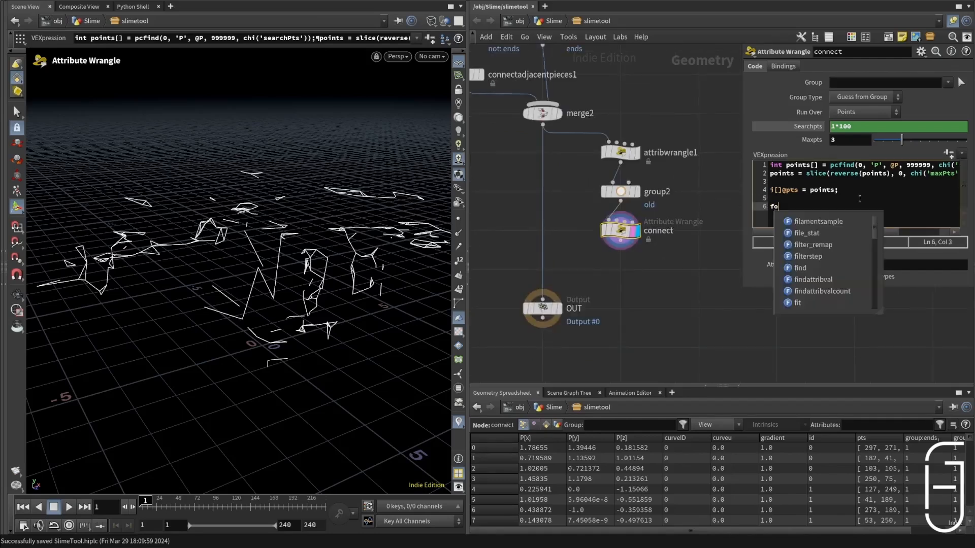
{"action": "key", "text": "BackSpace"}
{"action": "key", "text": "BackSpace"}
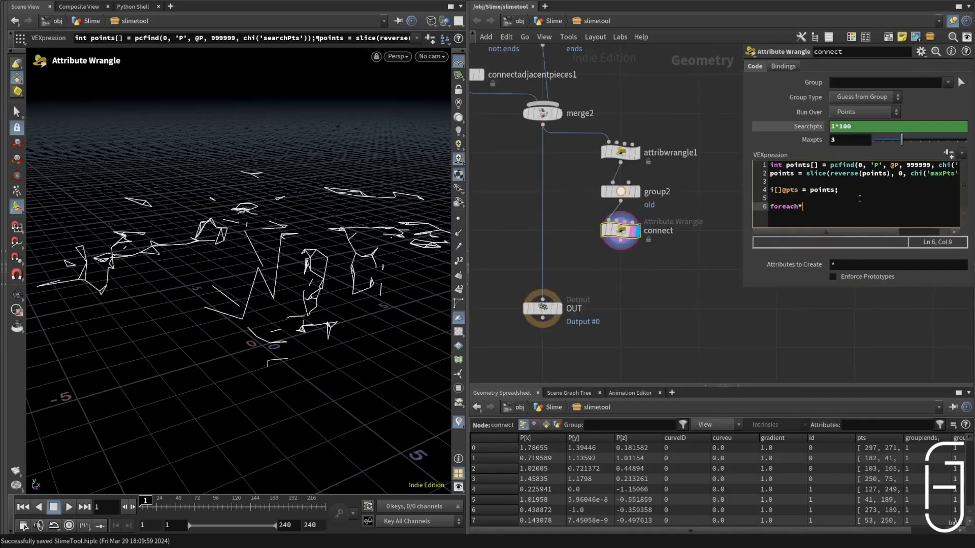
{"action": "type", "text": "(int pt; points){"}
{"action": "key", "text": "Return"}
{"action": "type", "text": "if(@p"}
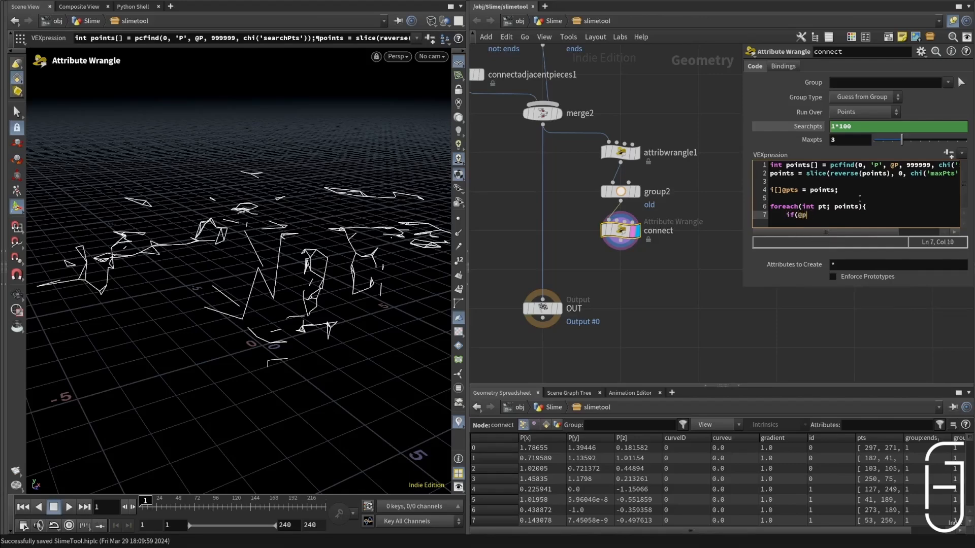
{"action": "type", "text": "tnum == pt)"}
{"action": "type", "text": "{"}
{"action": "key", "text": "Return"}
{"action": "type", "text": "continue;"}
{"action": "key", "text": "Return"}
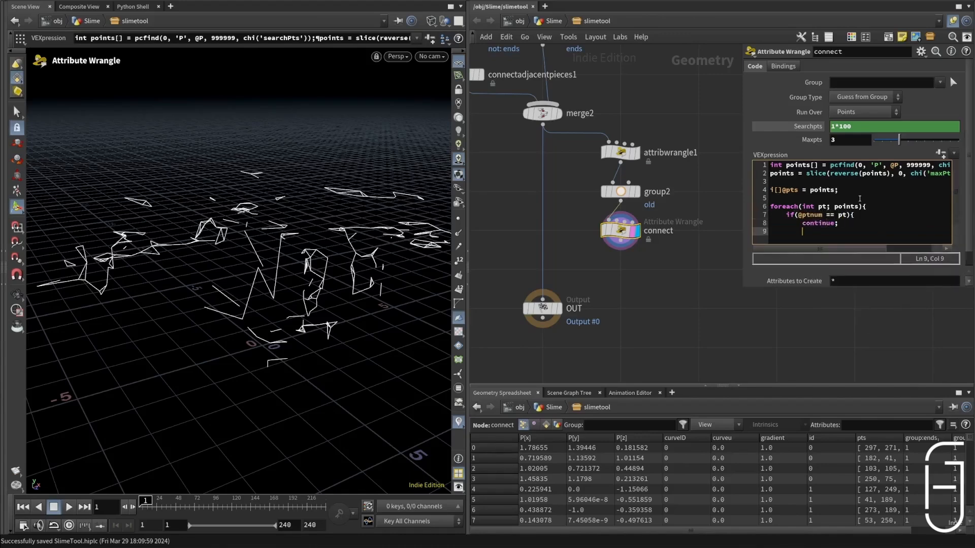
{"action": "type", "text": "}"}
{"action": "key", "text": "Return"}
{"action": "type", "text": "if("}
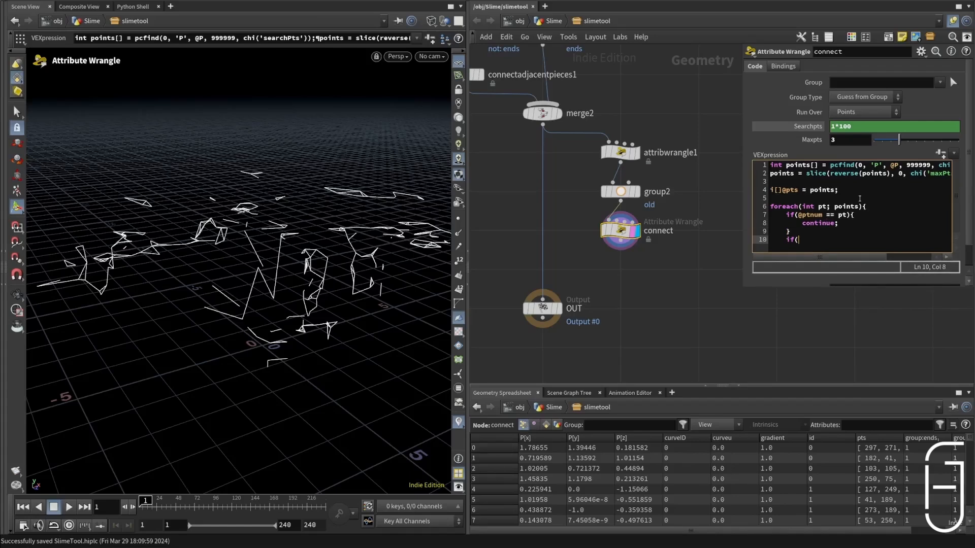
{"action": "type", "text": "pt <@ptnum){"}
{"action": "key", "text": "Return"}
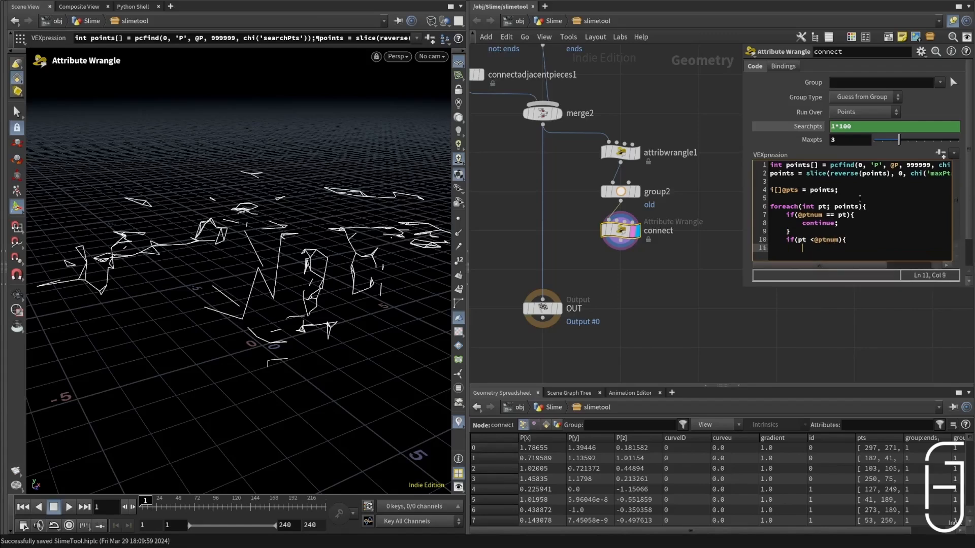
{"action": "type", "text": "continue;"}
{"action": "key", "text": "Return"}
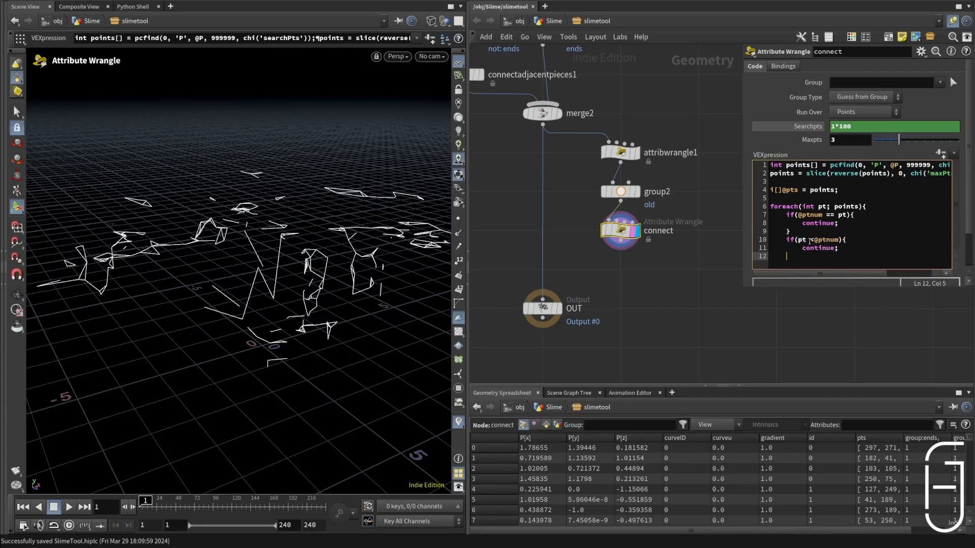
{"action": "left_click", "coordinate": [811, 240]}
{"action": "key", "text": "BackSpace"}
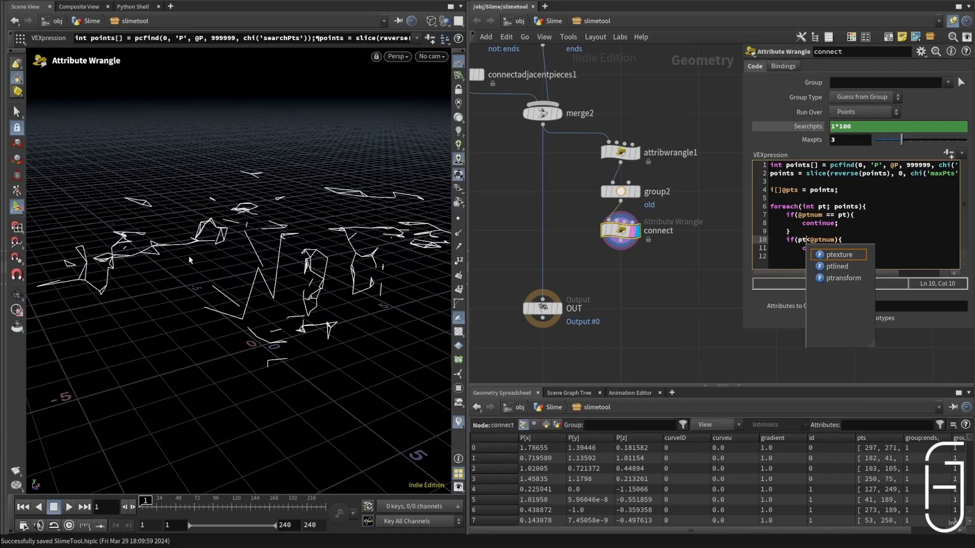
{"action": "left_click", "coordinate": [843, 248]}
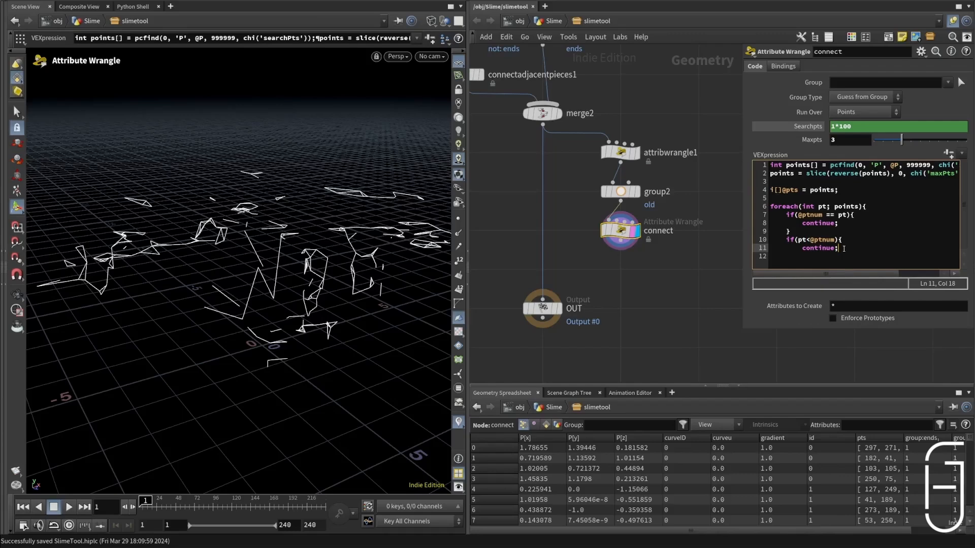
{"action": "key", "text": "Return"}
{"action": "type", "text": "}"}
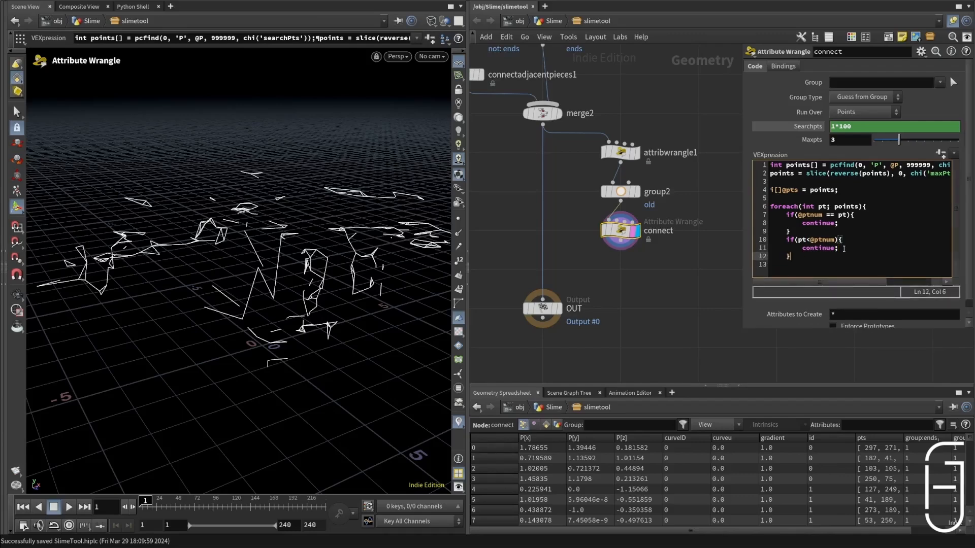
{"action": "key", "text": "Return"}
{"action": "type", "text": "if("}
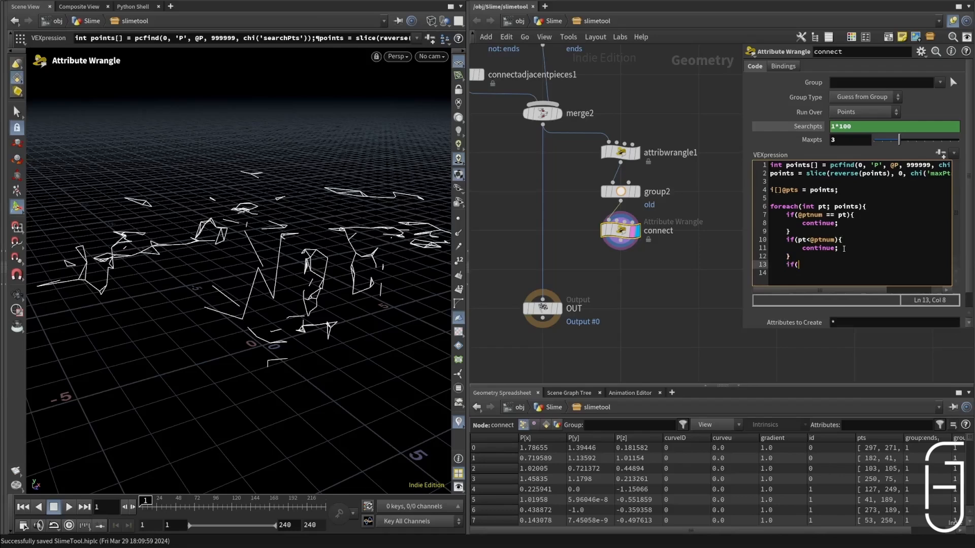
{"action": "type", "text": "rand("}
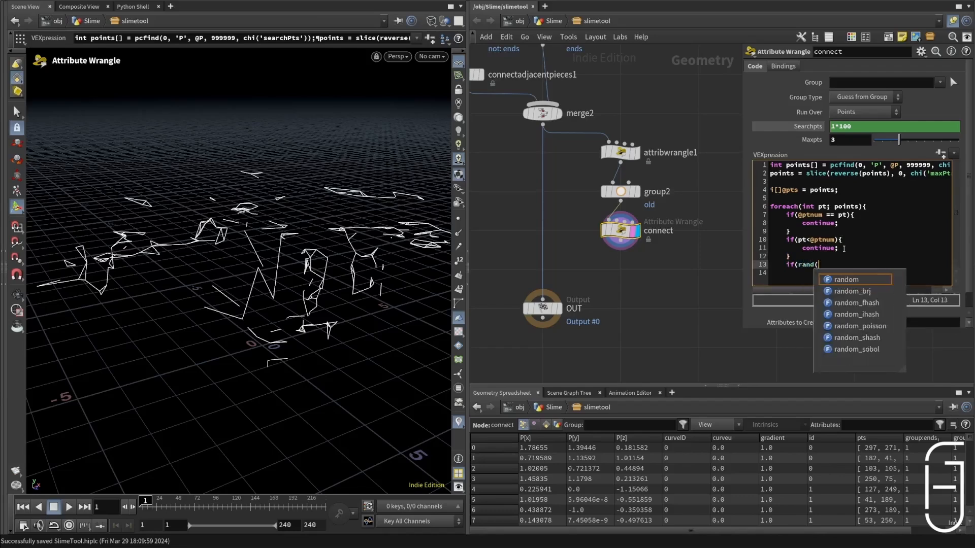
{"action": "type", "text": "@ptnu"}
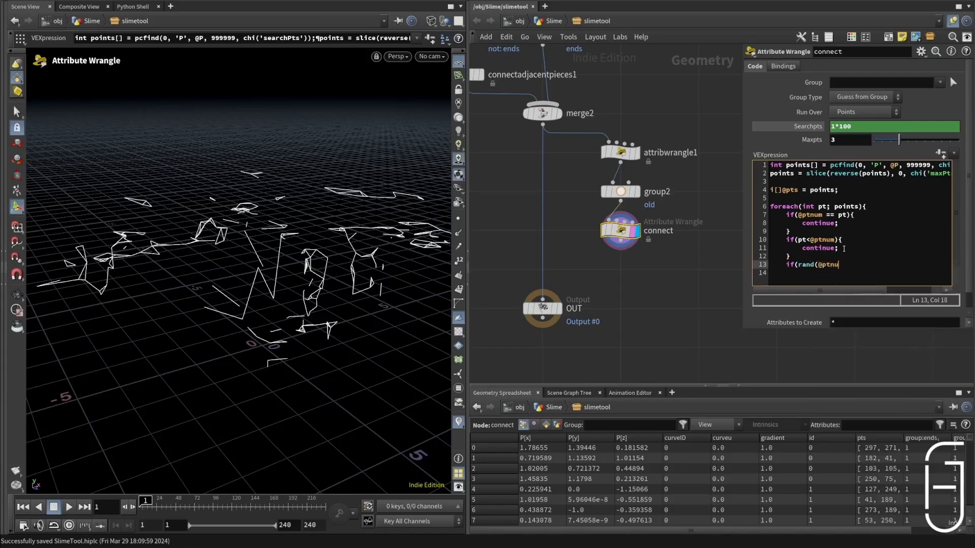
{"action": "type", "text": "m)<chf('chance')){"}
{"action": "key", "text": "Return"}
Step: Create a polyline primitive inside the chance condition with int prim = addprim(0, 'polyline');
{"action": "type", "text": "int prim "}
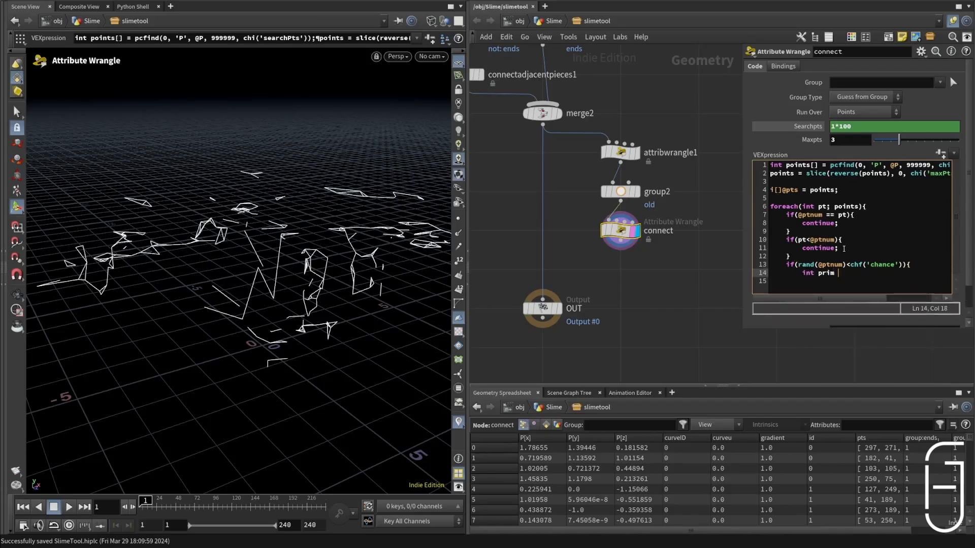
{"action": "type", "text": " = addprim(0, 'polyline');"}
{"action": "key", "text": "Return"}
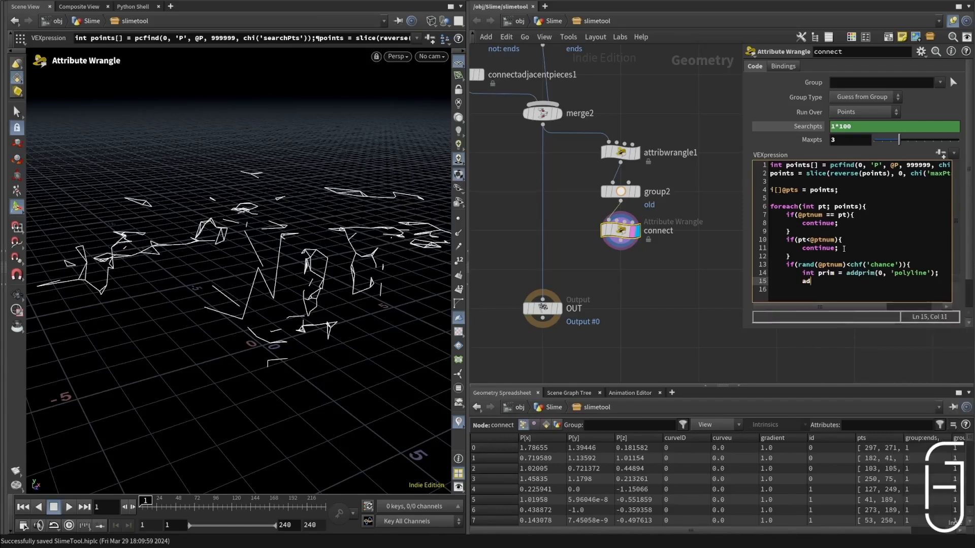
{"action": "type", "text": "addvertex(0,. "}
{"action": "type", "text": " prim "}
{"action": "type", "text": "ptexture"}
{"action": "key", "text": "BackSpace"}
{"action": "key", "text": "BackSpace"}
{"action": "key", "text": "BackSpace"}
{"action": "key", "text": "BackSpace"}
{"action": "key", "text": "BackSpace"}
{"action": "key", "text": "BackSpace"}
{"action": "type", "text": ");"}
{"action": "key", "text": "Return"}
{"action": "type", "text": "addvertex"}
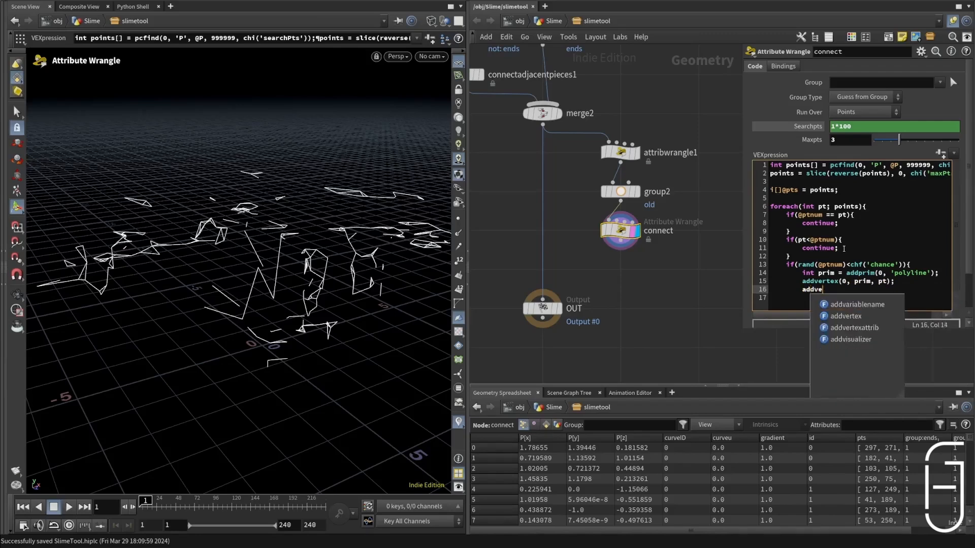
{"action": "type", "text": "(0"}
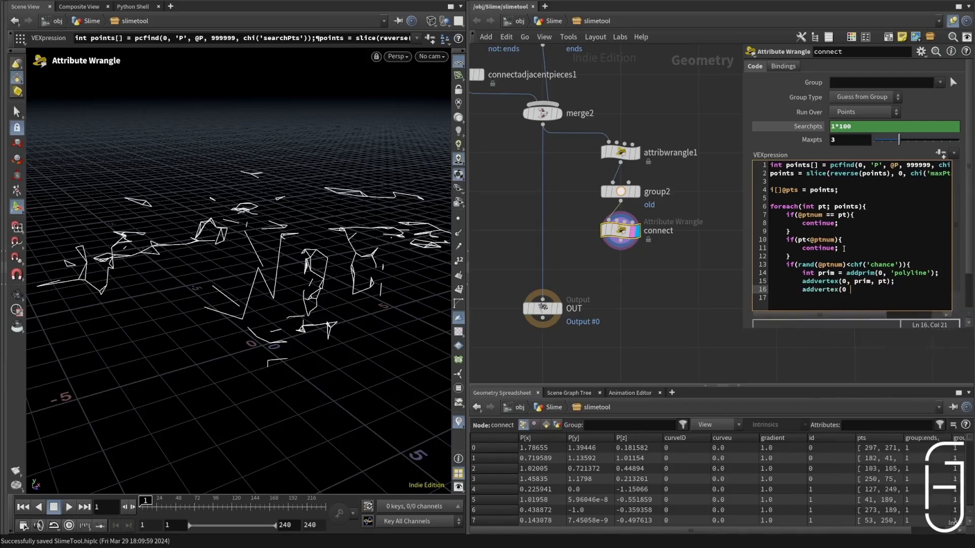
{"action": "type", "text": ", prim, @ptubum"}
{"action": "key", "text": "BackSpace"}
{"action": "type", "text": "num);"}
{"action": "key", "text": "Return"}
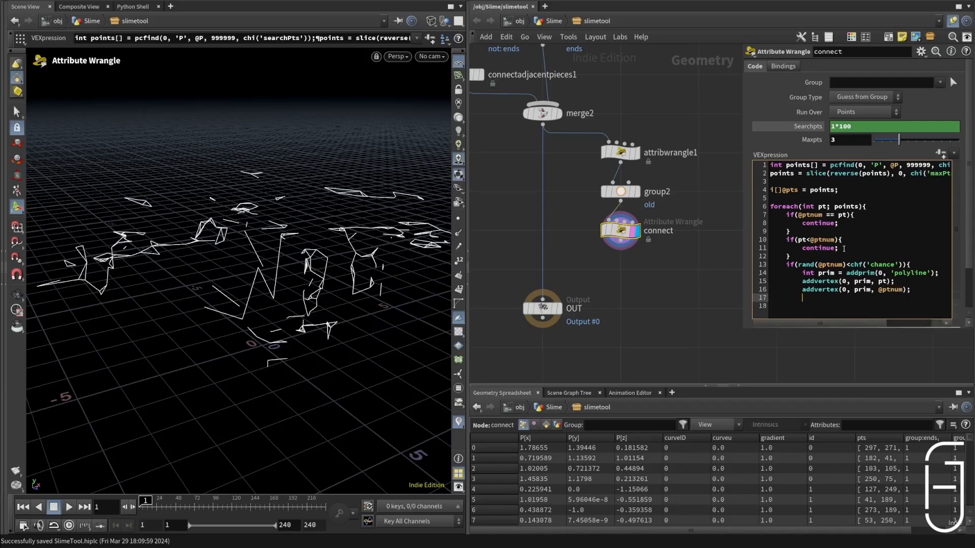
Step: Remove the found point from the old group with setpointgroup(0, 'old', pt, 0, 'set');
{"action": "type", "text": "setpointgroup("}
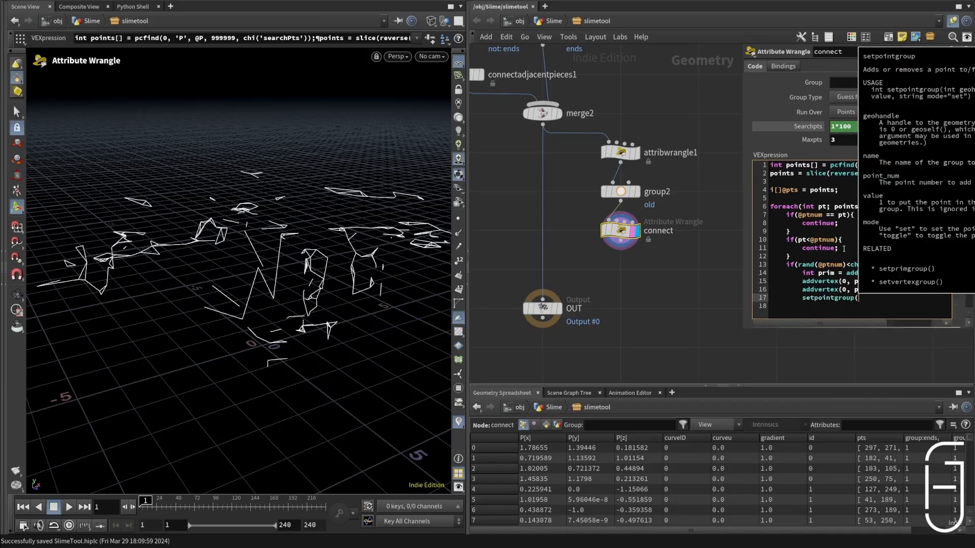
{"action": "type", "text": "0, 'old"}
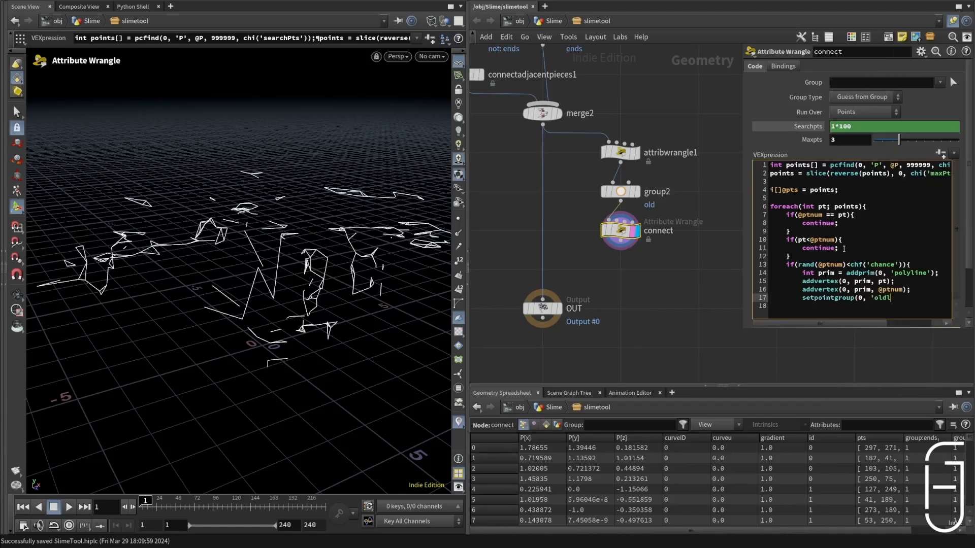
{"action": "type", "text": "', pt, 0 , 'set');"}
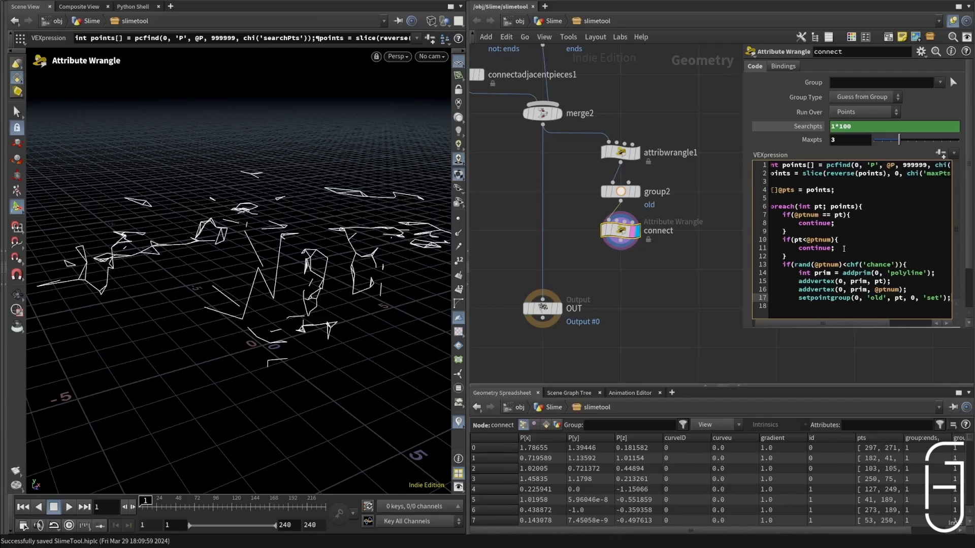
{"action": "key", "text": "Return"}
{"action": "type", "text": "setpointgroup(0, 'old', "}
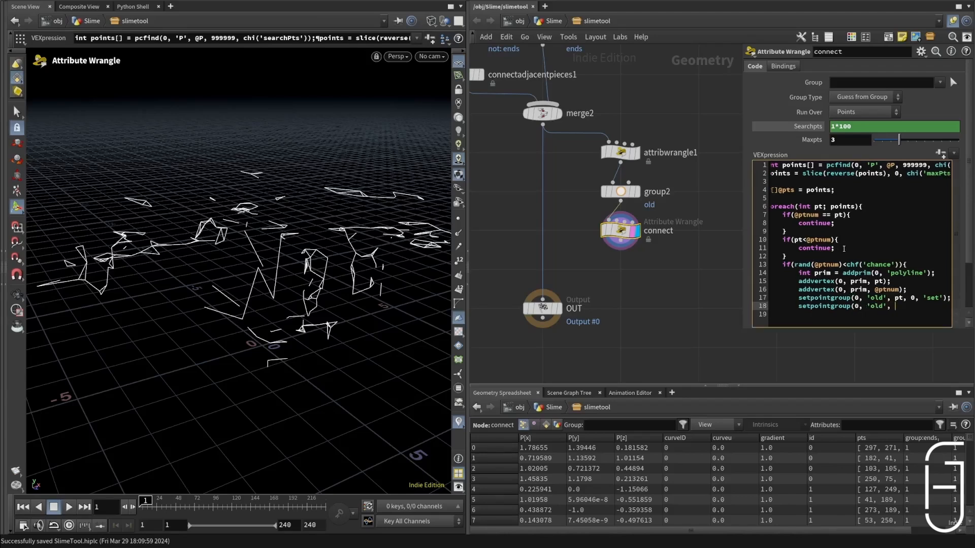
{"action": "type", "text": "@ptnum, 0, 'set');"}
{"action": "key", "text": "Return"}
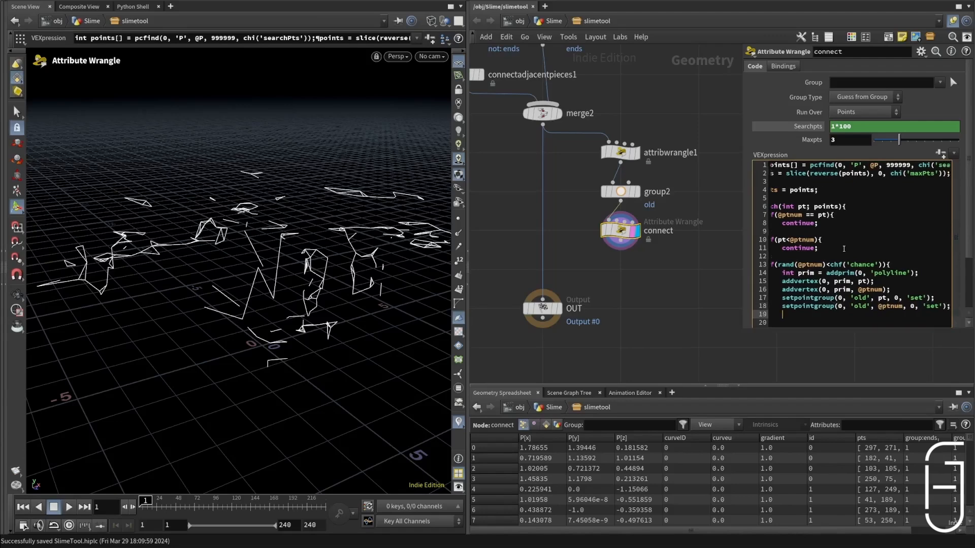
{"action": "type", "text": "}"}
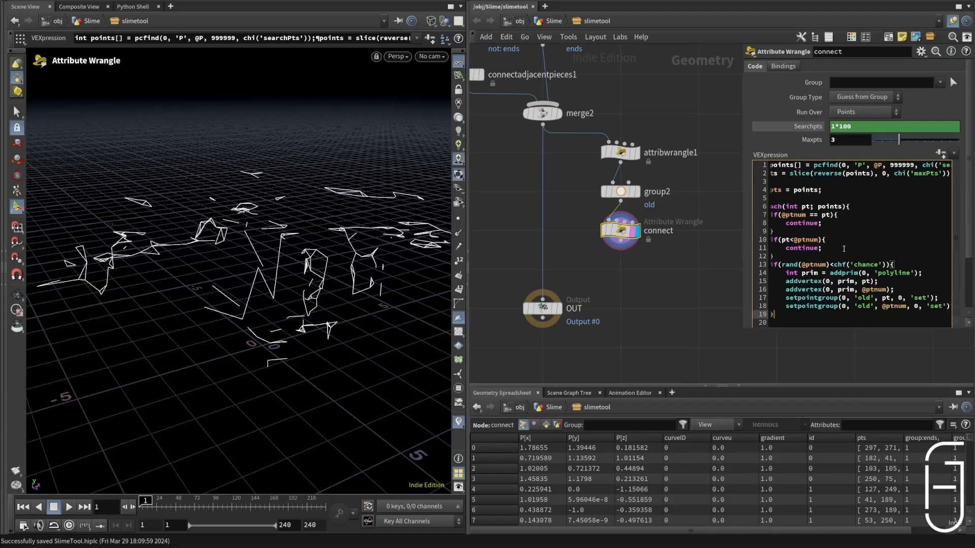
{"action": "key", "text": "Return"}
{"action": "key", "text": "BackSpace"}
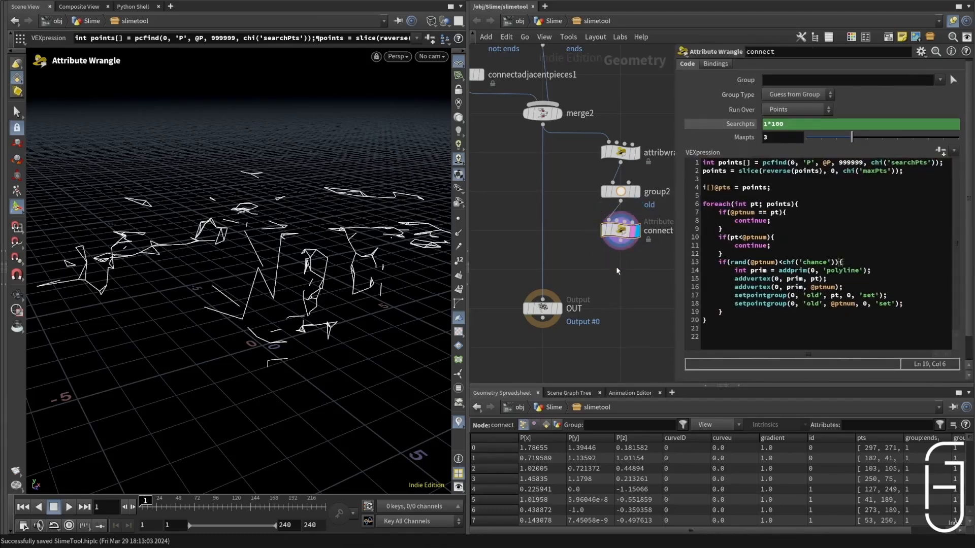
Step: Place a Blast node below the connect wrangle
{"action": "key", "text": "Tab"}
{"action": "left_click", "coordinate": [592, 272]}
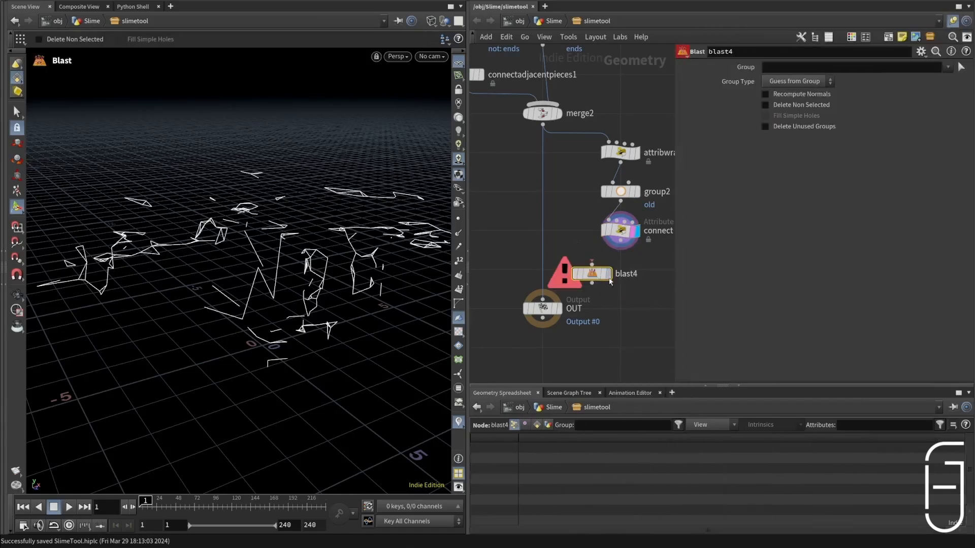
Step: Generate the missing Chance parameter on the connect wrangle from its code and set it to 0.5
{"action": "left_click", "coordinate": [614, 232]}
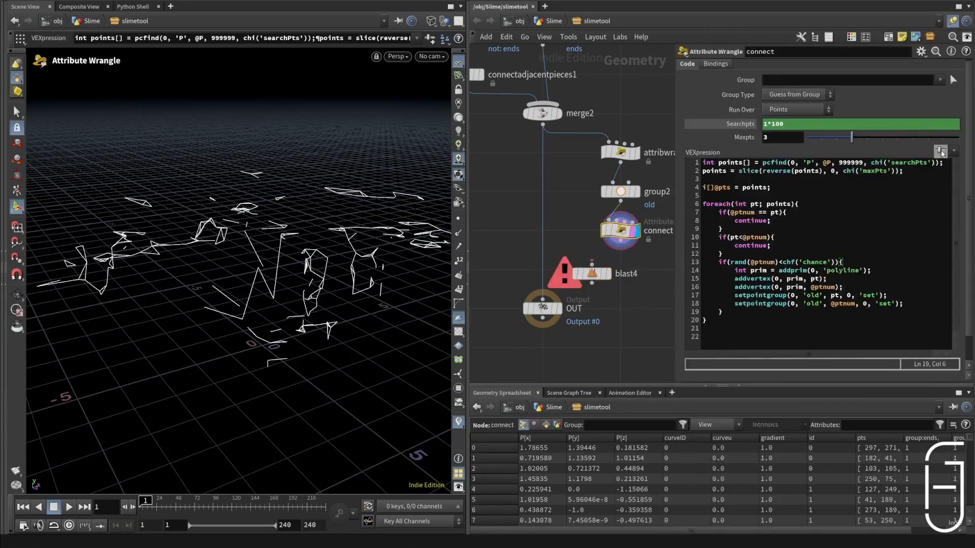
{"action": "left_click", "coordinate": [940, 151]}
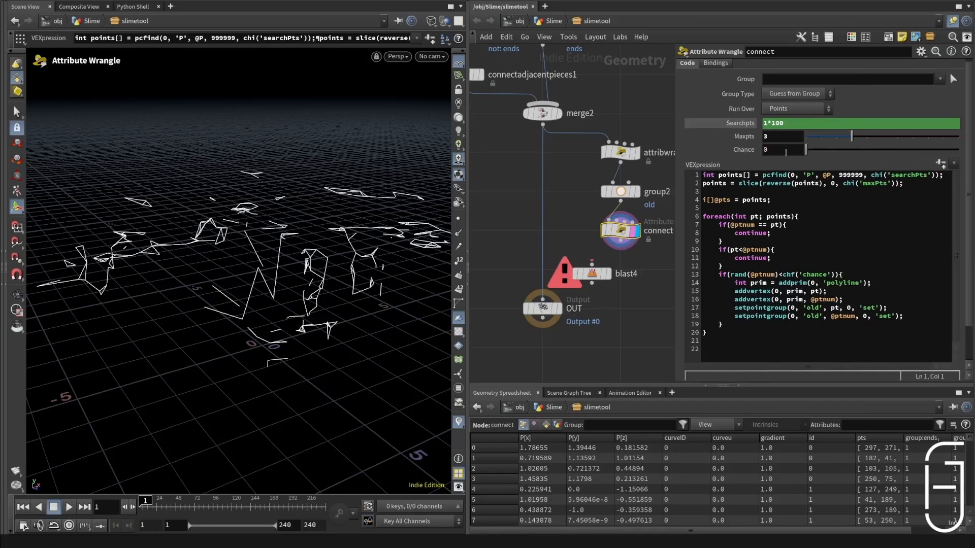
{"action": "left_click", "coordinate": [790, 151]}
{"action": "type", "text": ".5"}
{"action": "key", "text": "Return"}
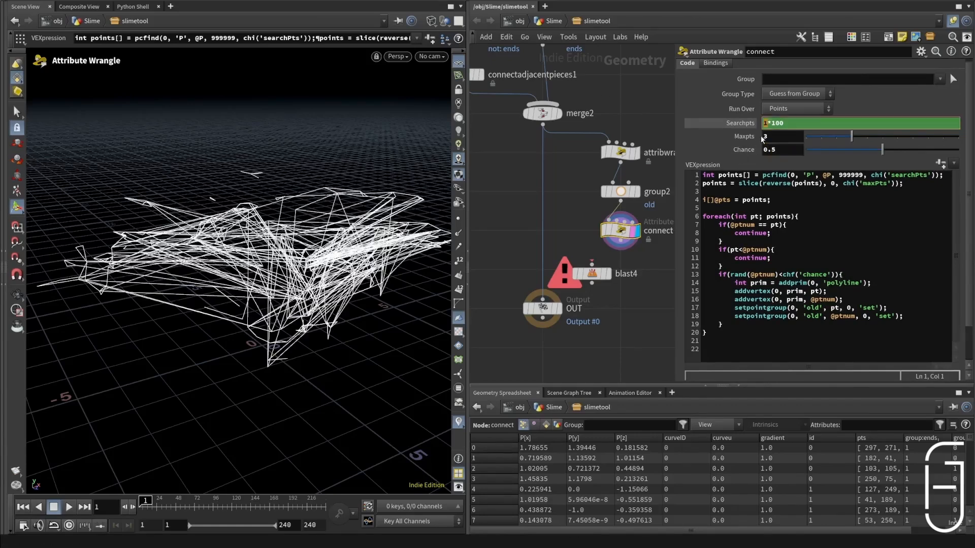
Step: Try Searchpts expressions of 2*100 and 3*100 on the connect wrangle, then return to 1*100
{"action": "double_click", "coordinate": [768, 124]}
{"action": "type", "text": "2"}
{"action": "key", "text": "Return"}
{"action": "double_click", "coordinate": [766, 124]}
{"action": "type", "text": "3"}
{"action": "key", "text": "Return"}
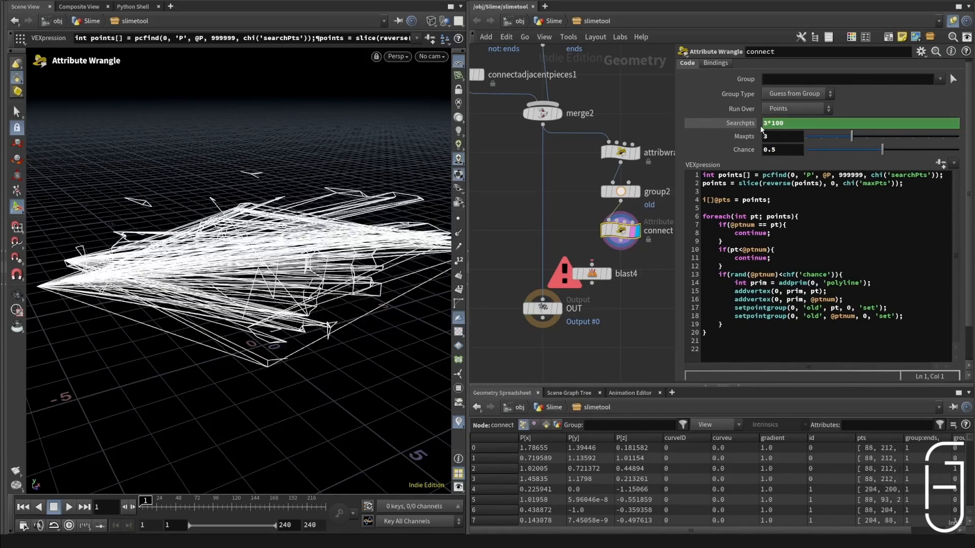
{"action": "double_click", "coordinate": [765, 124]}
{"action": "type", "text": "1"}
{"action": "key", "text": "Return"}
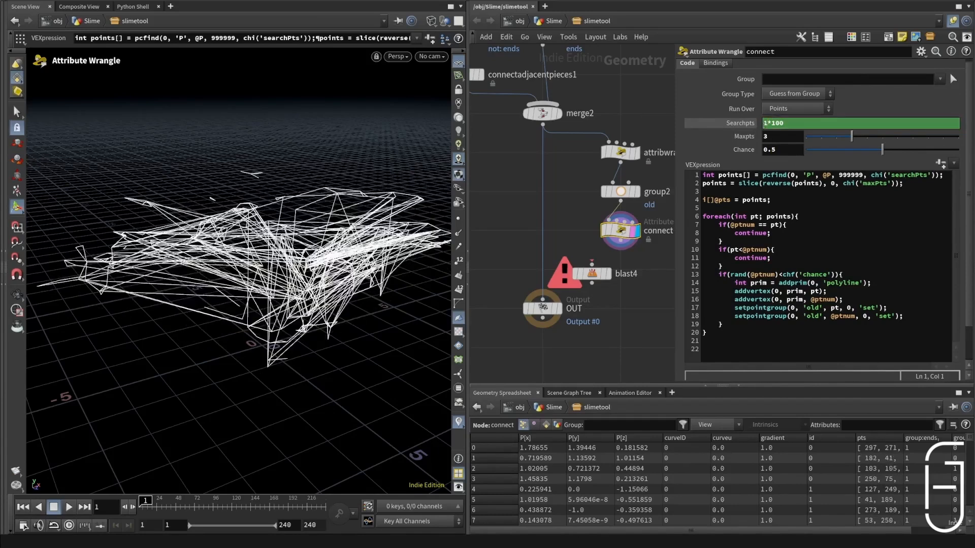
Step: Set Searchpts on the connect wrangle to the expression 0.5*100
{"action": "double_click", "coordinate": [765, 124]}
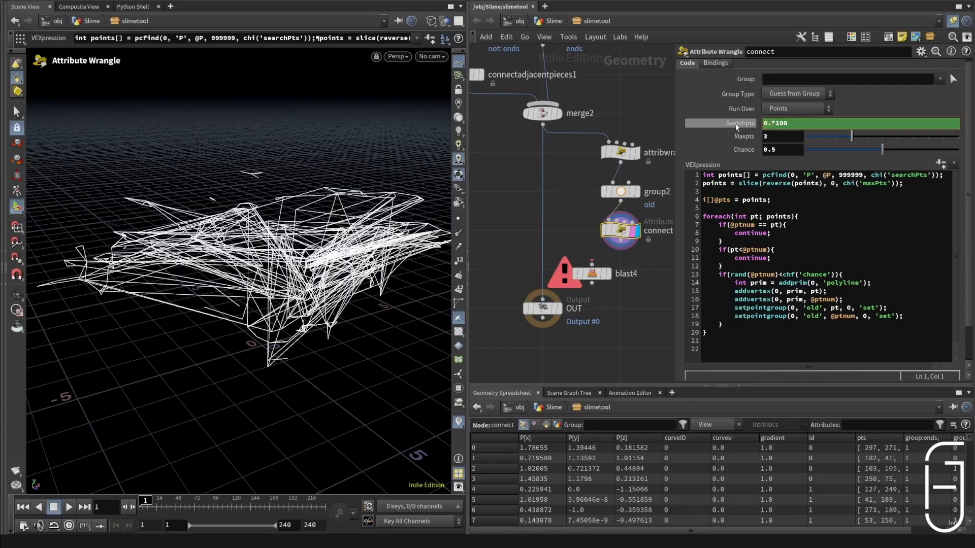
{"action": "type", "text": "0.5"}
{"action": "key", "text": "Return"}
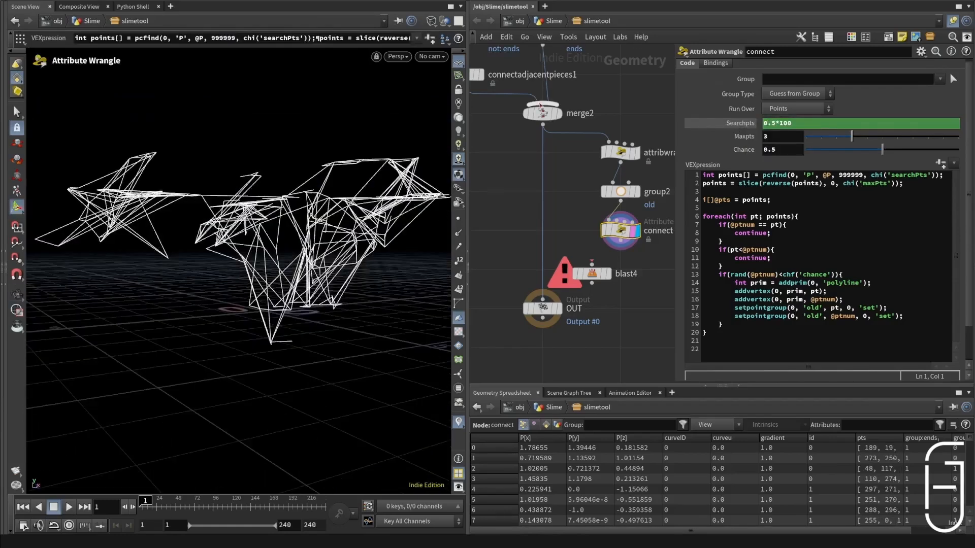
Step: In the slimetool asset's type properties, add a Float parameter named toSurfaceDistance with the label Surface Distance
{"action": "right_click", "coordinate": [577, 21]}
{"action": "left_click", "coordinate": [612, 296]}
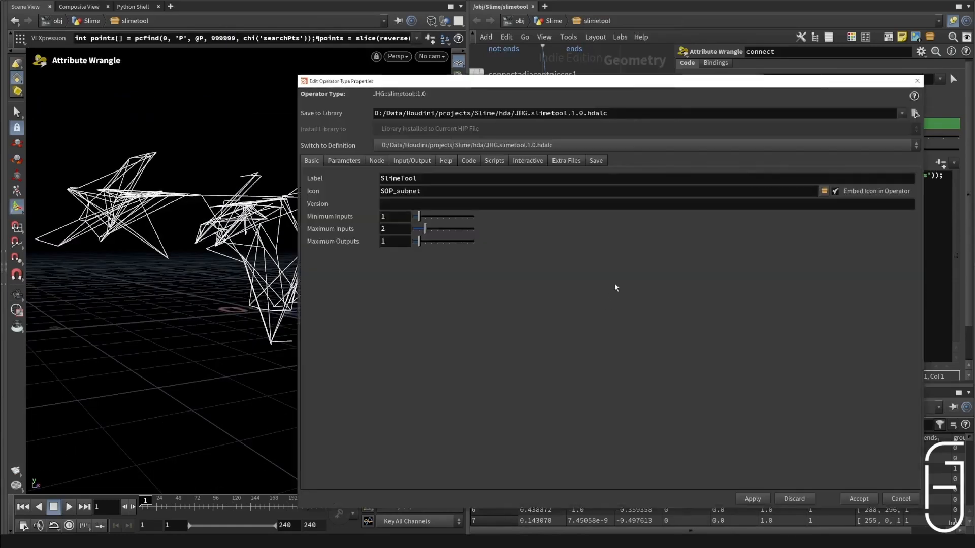
{"action": "left_click", "coordinate": [359, 161]}
{"action": "left_click_drag", "start_coordinate": [98, 259], "coordinate": [382, 214]}
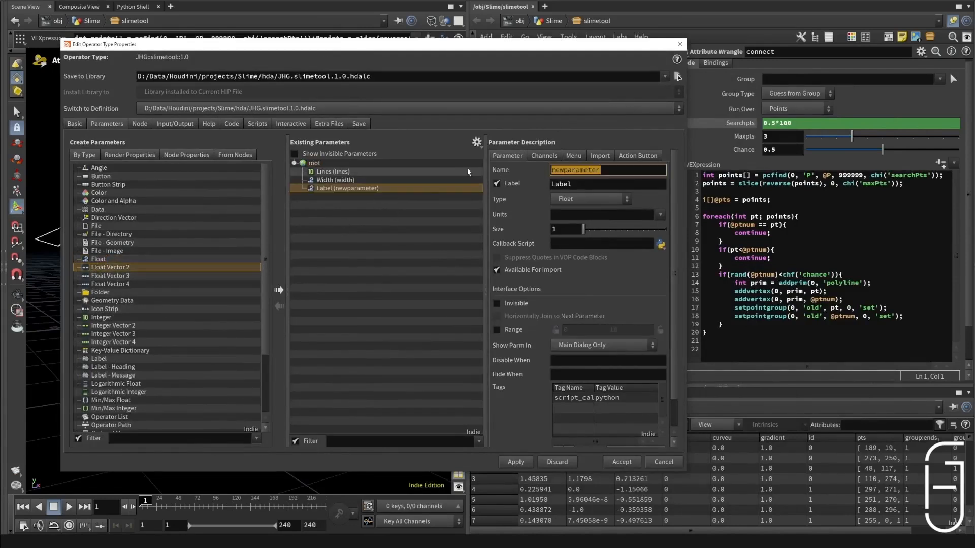
{"action": "type", "text": "toSurfaceDistance"}
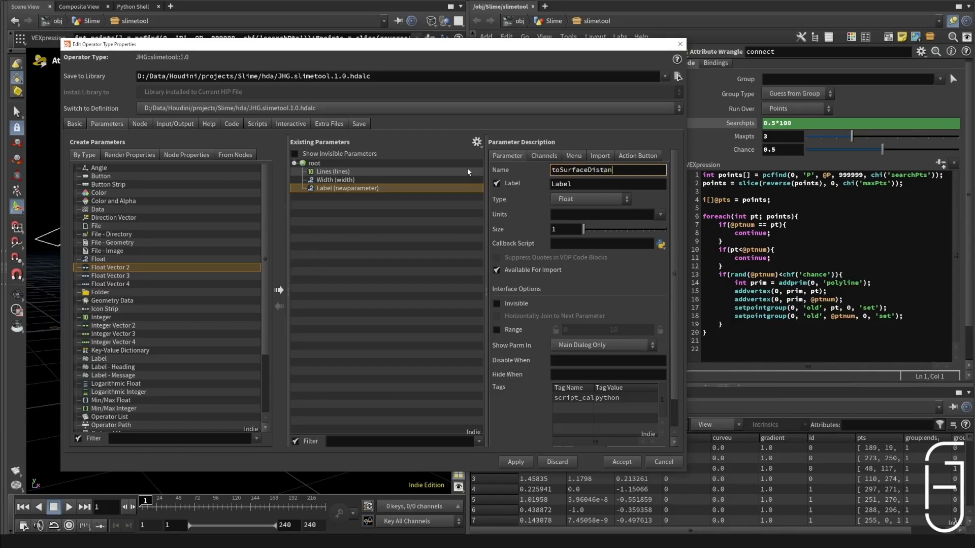
{"action": "key", "text": "Tab"}
{"action": "type", "text": "Surface Distance"}
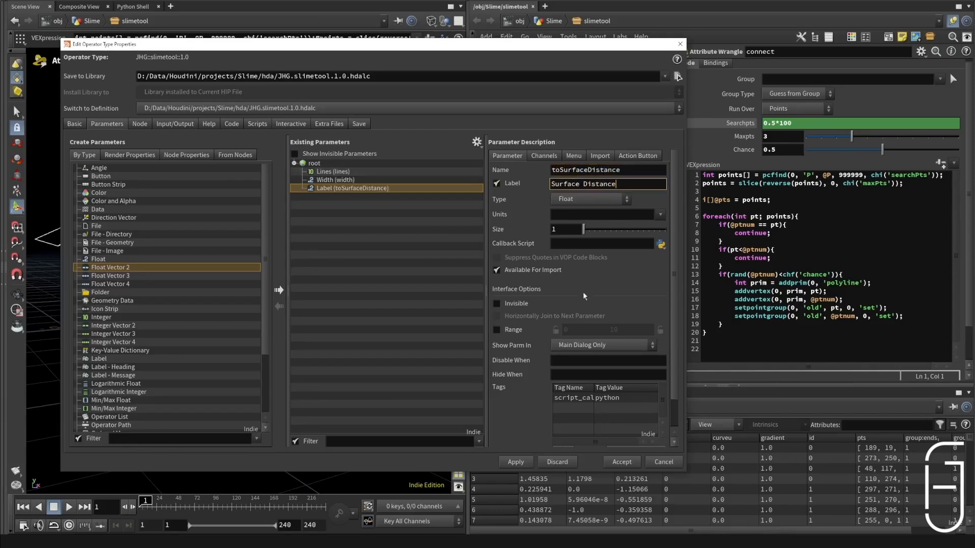
Step: Apply the Surface Distance parameter and add a single Float parameter named toSurfaceChance below it
{"action": "left_click", "coordinate": [532, 463]}
{"action": "left_click_drag", "start_coordinate": [110, 267], "coordinate": [404, 209]}
{"action": "left_click_drag", "start_coordinate": [605, 171], "coordinate": [292, 197]}
{"action": "type", "text": "to"}
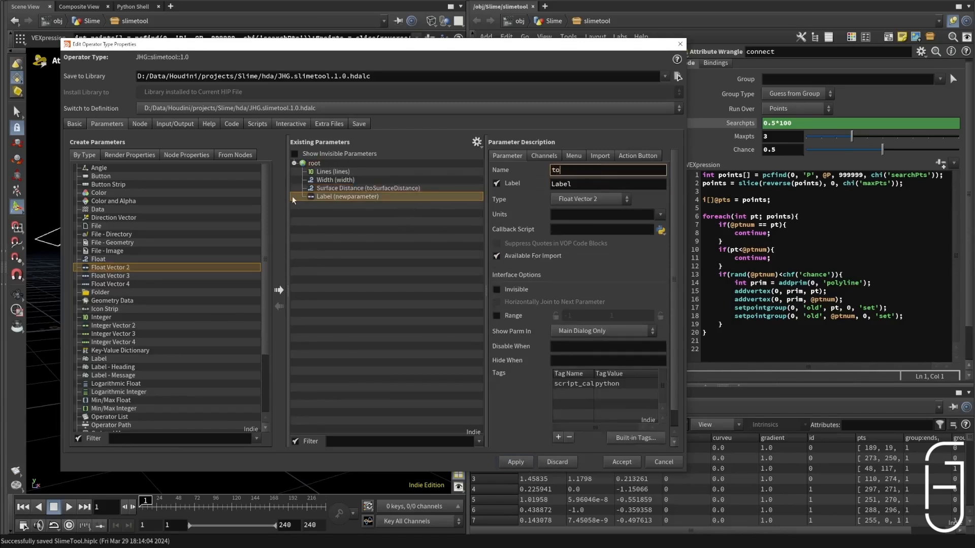
{"action": "type", "text": "SyrfaceChance"}
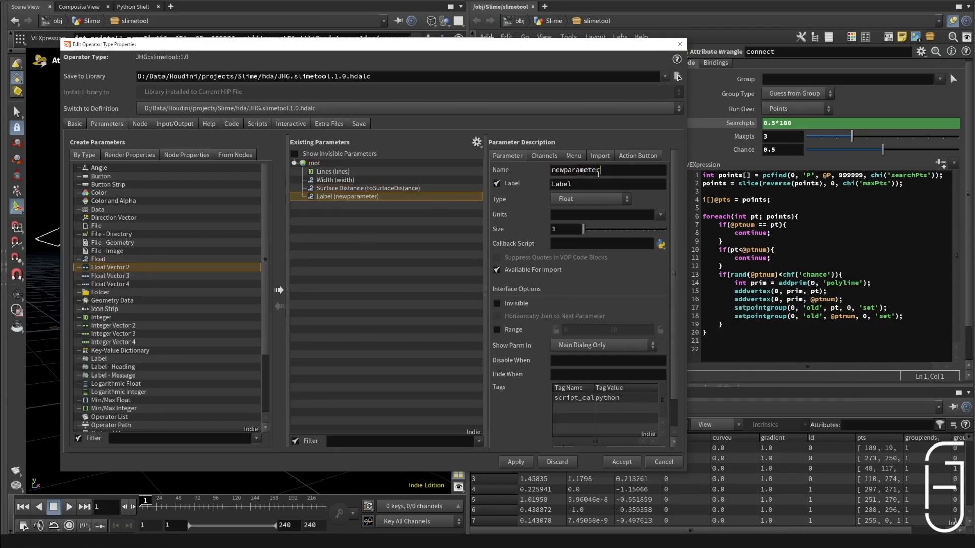
{"action": "left_click_drag", "start_coordinate": [599, 174], "coordinate": [409, 201]}
{"action": "type", "text": "toSurfaceChance"}
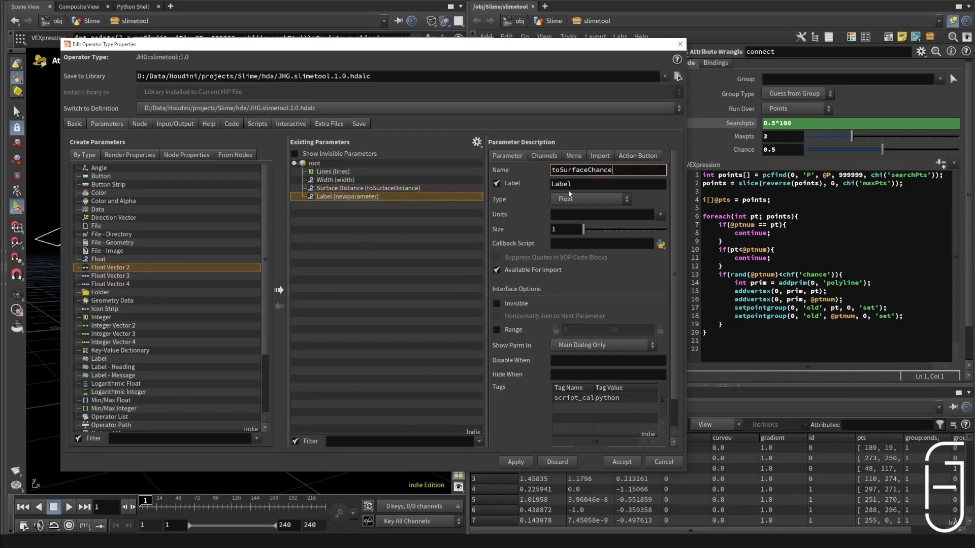
Step: Label the toSurfaceChance parameter Surface Chance and accept the asset's type properties
{"action": "type", "text": "toSurfaceChance"}
{"action": "left_click_drag", "start_coordinate": [574, 186], "coordinate": [548, 185]}
{"action": "key", "text": "BackSpace"}
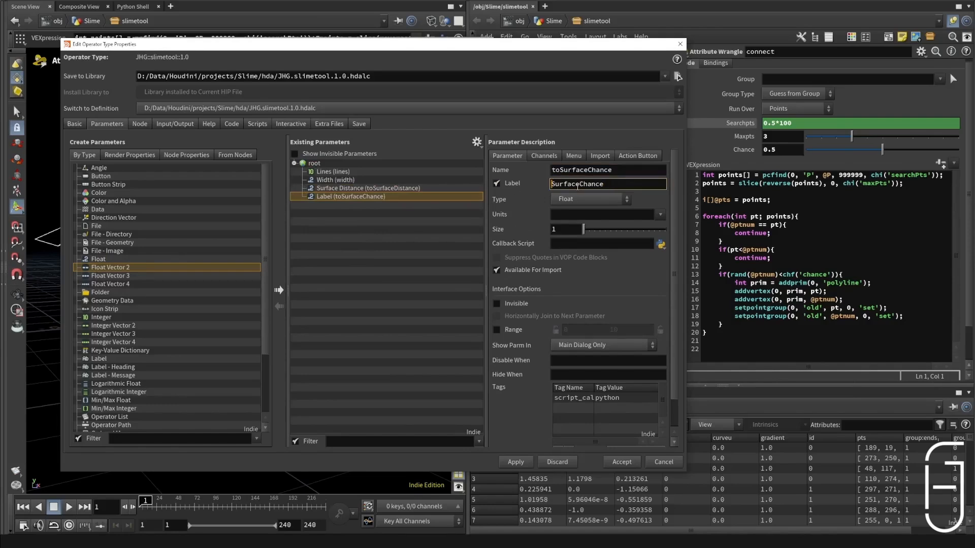
{"action": "left_click", "coordinate": [579, 186]}
{"action": "left_click", "coordinate": [522, 463]}
{"action": "left_click", "coordinate": [634, 466]}
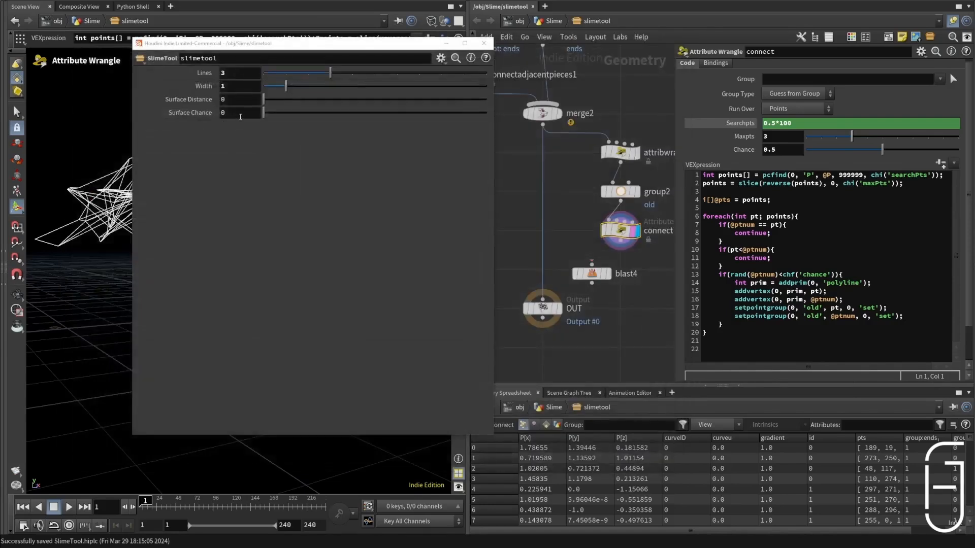
Step: Link the connect wrangle's Chance to the asset's Surface Chance with the relative reference ch("../toSurfaceChance")
{"action": "right_click", "coordinate": [239, 113]}
{"action": "left_click", "coordinate": [283, 202]}
{"action": "right_click", "coordinate": [769, 153]}
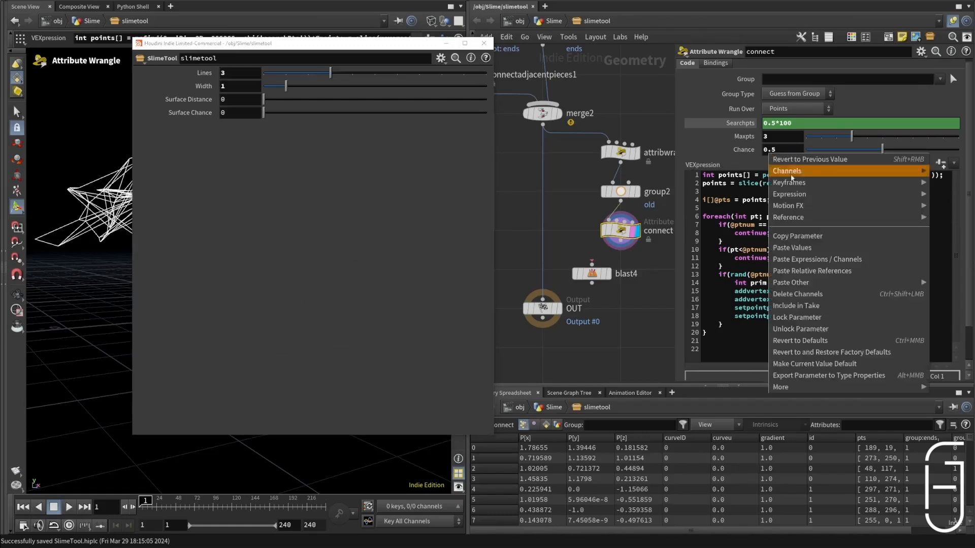
{"action": "left_click", "coordinate": [812, 270]}
Step: Reference the asset's Surface Distance in the connect wrangle's Searchpts as ch("../toSurfaceDistance")*100
{"action": "right_click", "coordinate": [193, 103]}
{"action": "left_click", "coordinate": [218, 185]}
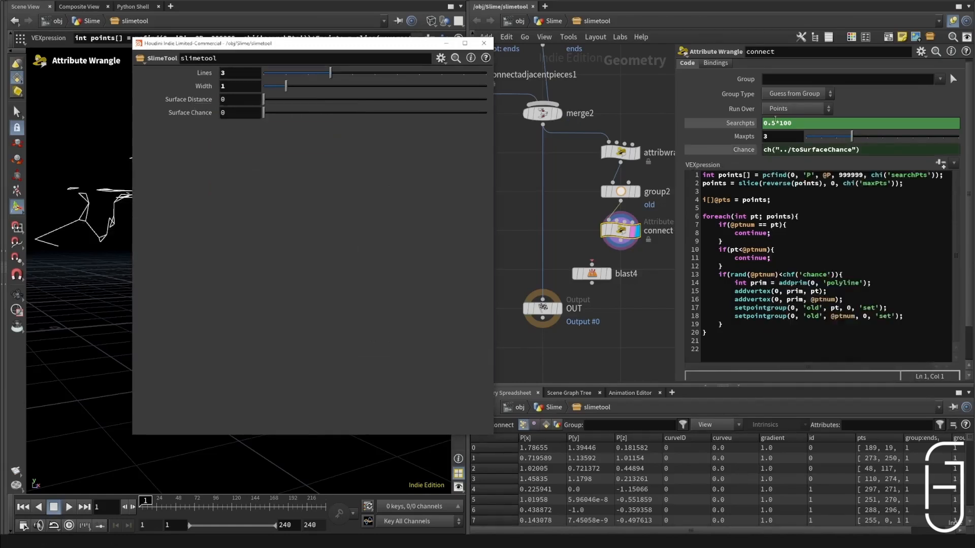
{"action": "right_click", "coordinate": [776, 123]}
{"action": "left_click", "coordinate": [816, 273]}
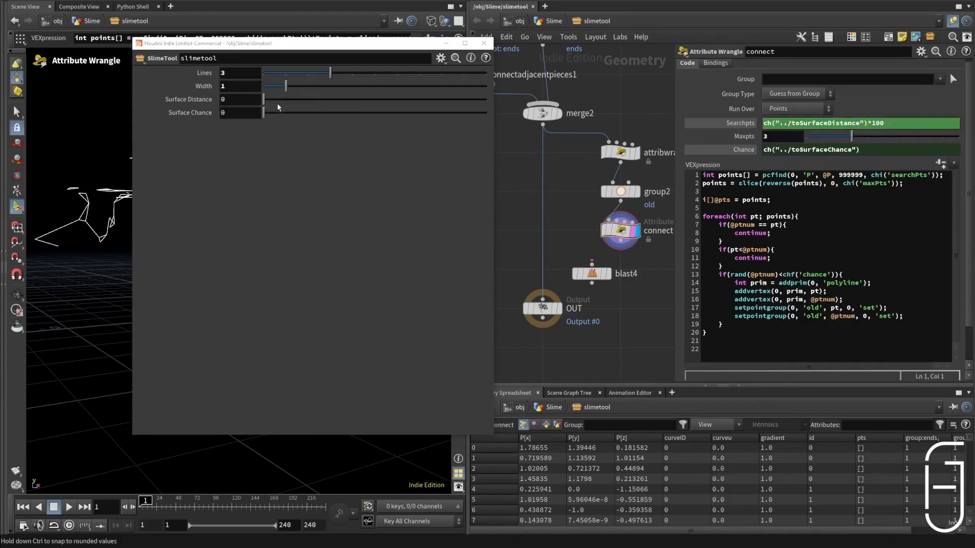
Step: Set the asset's Surface Distance to about 2.07 and Surface Chance to 0.5
{"action": "left_click_drag", "start_coordinate": [275, 101], "coordinate": [309, 100]}
{"action": "left_click_drag", "start_coordinate": [246, 113], "coordinate": [198, 120]}
{"action": "type", "text": "0.5"}
{"action": "key", "text": "Return"}
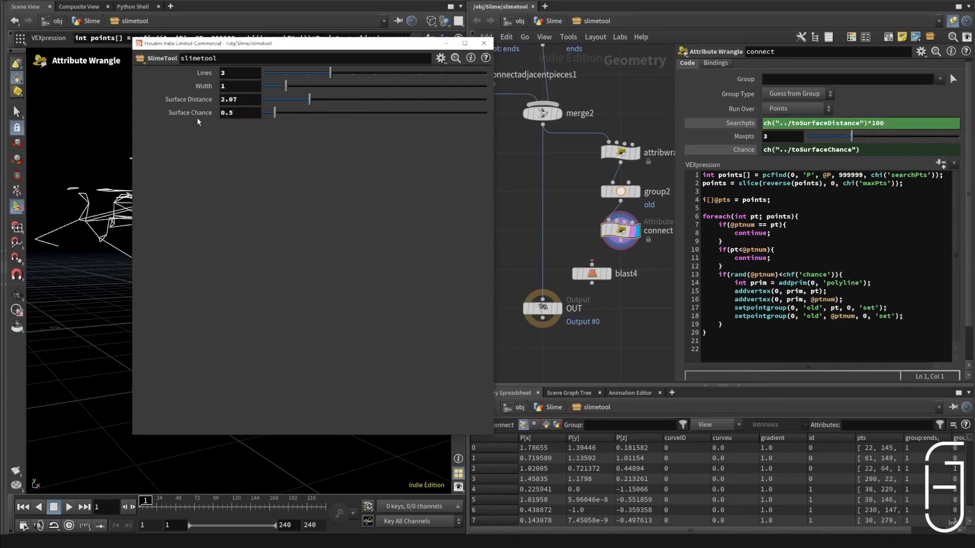
Step: Give Surface Chance a range of 0 to 1 with a locked minimum in the type properties, and move the parameter window aside
{"action": "right_click", "coordinate": [577, 23]}
{"action": "left_click", "coordinate": [590, 297]}
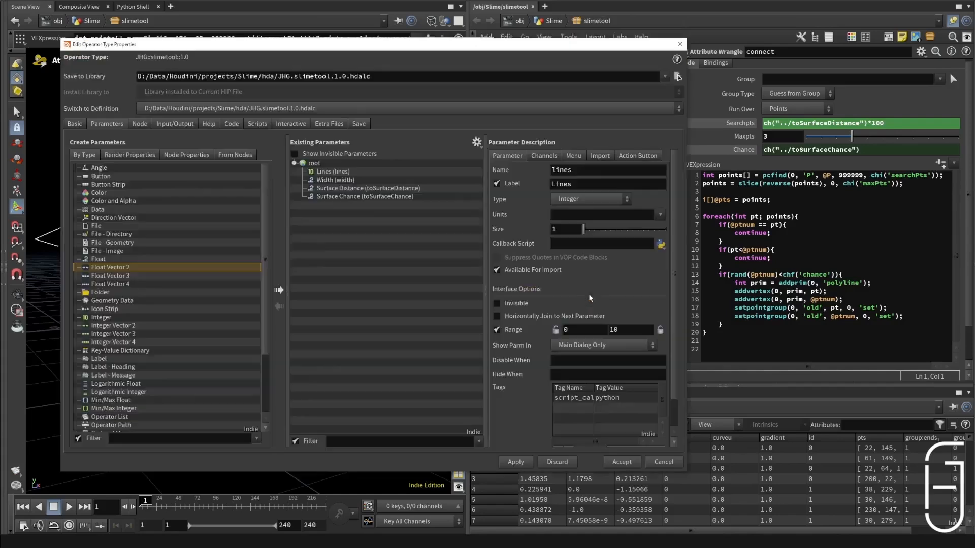
{"action": "left_click", "coordinate": [365, 196]}
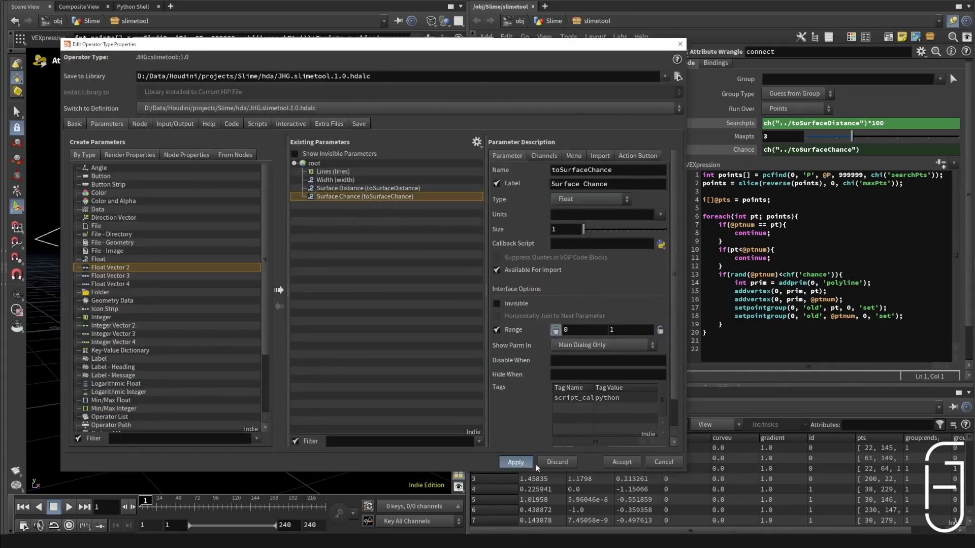
{"action": "left_click", "coordinate": [621, 462]}
{"action": "left_click_drag", "start_coordinate": [396, 43], "coordinate": [974, 72]}
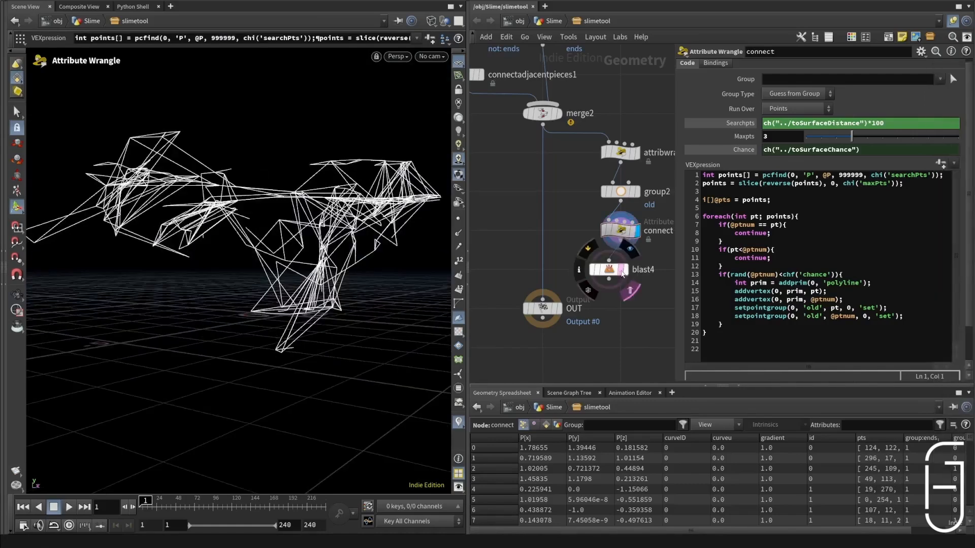
Step: Wire blast4 below the connect wrangle, display it, and set its group to old
{"action": "left_click", "coordinate": [625, 272]}
{"action": "left_click", "coordinate": [621, 273]}
{"action": "left_click", "coordinate": [612, 272]}
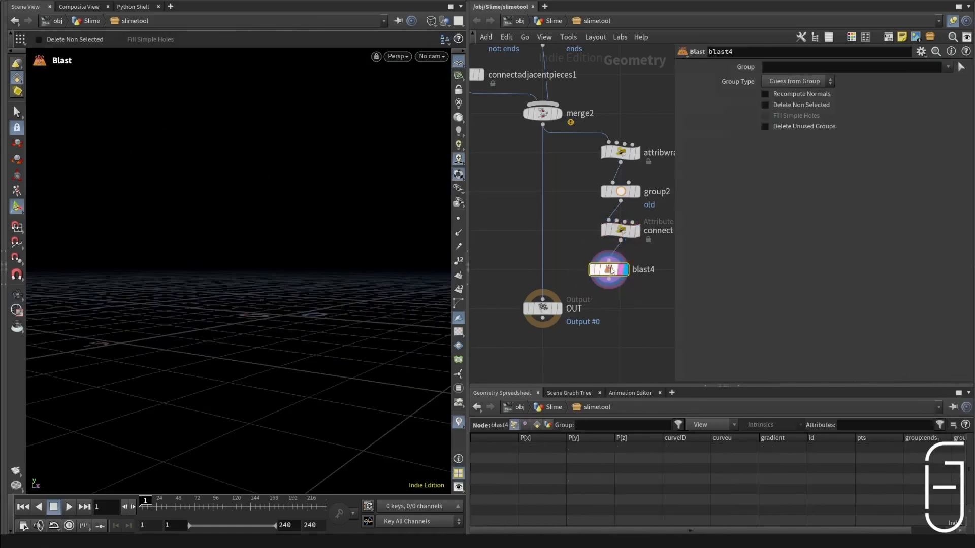
{"action": "left_click", "coordinate": [947, 68]}
{"action": "left_click", "coordinate": [939, 92]}
{"action": "left_click_drag", "start_coordinate": [614, 275], "coordinate": [618, 276]}
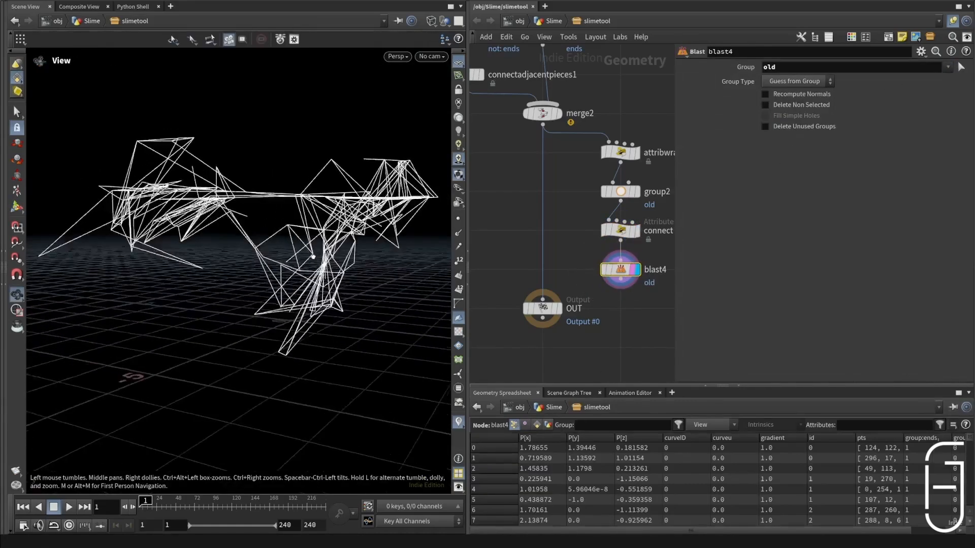
Step: Combine merge2 and blast4 in a new Merge node ahead of OUT, and display the OUT result
{"action": "key", "text": "Tab"}
{"action": "type", "text": "merge"}
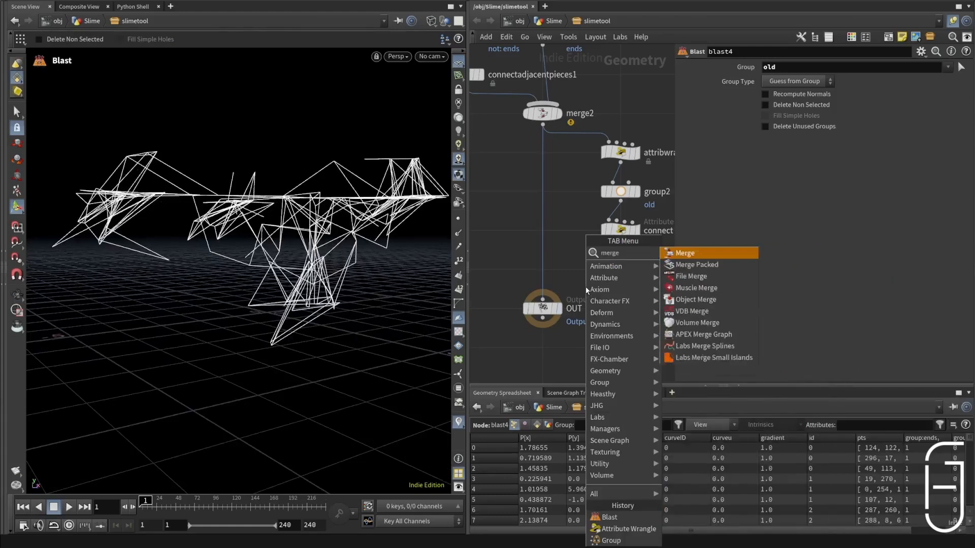
{"action": "key", "text": "Return"}
{"action": "left_click", "coordinate": [575, 285]}
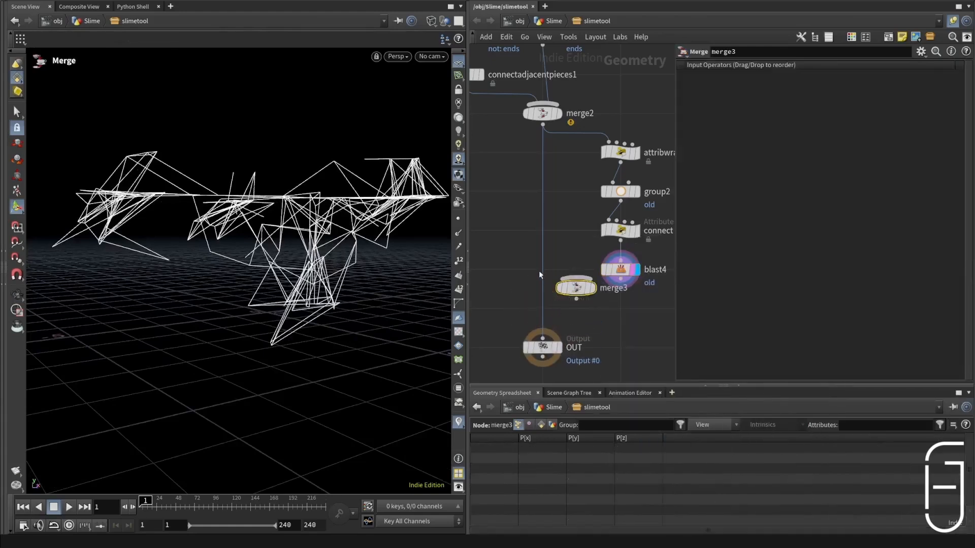
{"action": "left_click_drag", "start_coordinate": [575, 288], "coordinate": [544, 310]}
{"action": "key", "text": "shift+r"}
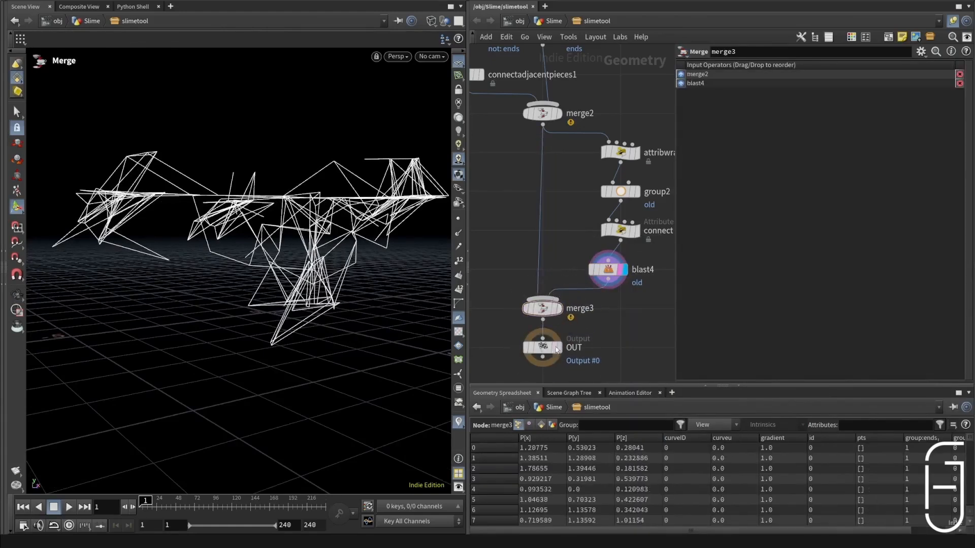
{"action": "left_click", "coordinate": [558, 348]}
{"action": "key", "text": "Escape"}
{"action": "left_click_drag", "start_coordinate": [221, 233], "coordinate": [274, 239]}
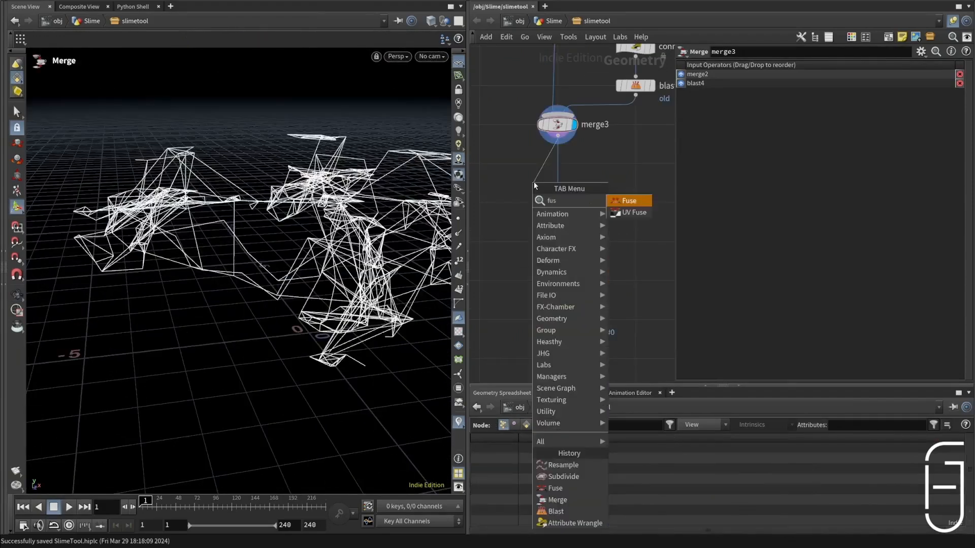
Step: Add a Fuse node below merge3, display it, and set its Snap Distance to 0.01
{"action": "key", "text": "Return"}
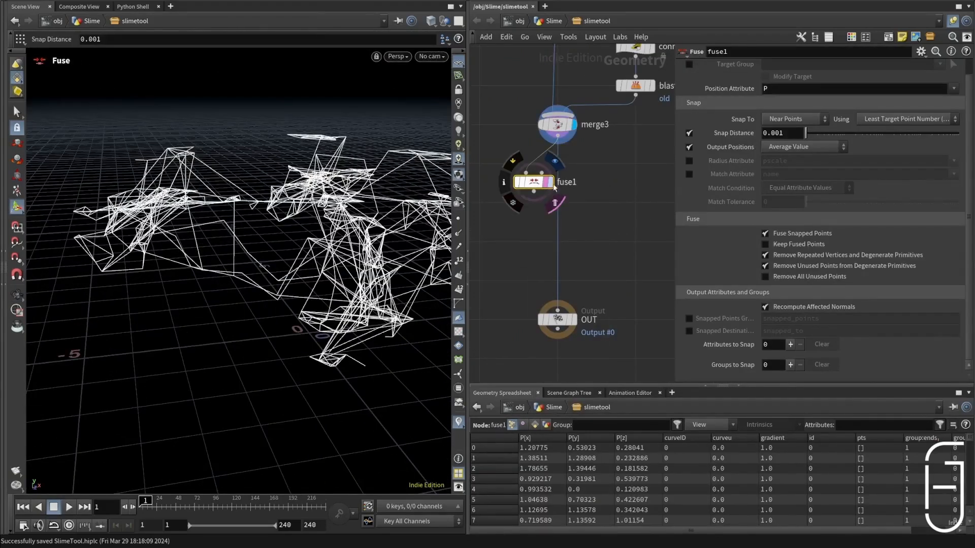
{"action": "left_click", "coordinate": [554, 161]}
{"action": "left_click", "coordinate": [787, 134]}
{"action": "key", "text": "BackSpace"}
{"action": "key", "text": "BackSpace"}
{"action": "type", "text": "1"}
{"action": "key", "text": "Return"}
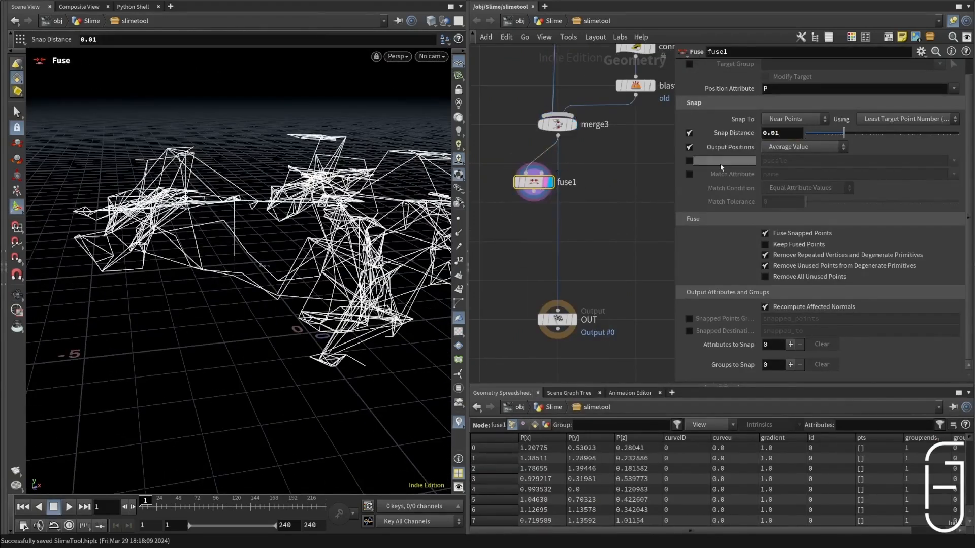
Step: Align the Fuse node under merge3 and add a Subdivide node with depth 1 after it
{"action": "left_click_drag", "start_coordinate": [533, 181], "coordinate": [531, 163]}
{"action": "key", "text": "Tab"}
{"action": "type", "text": "subdiv"}
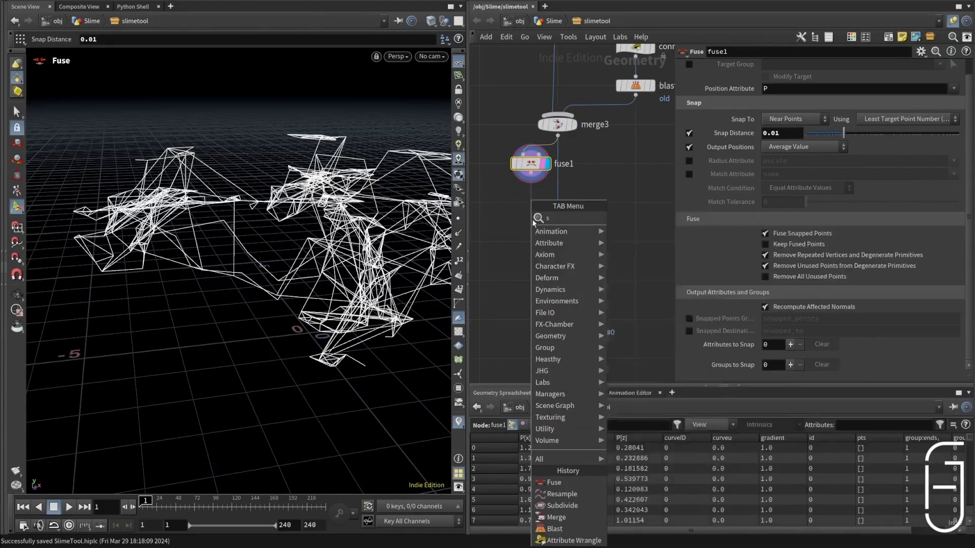
{"action": "key", "text": "Return"}
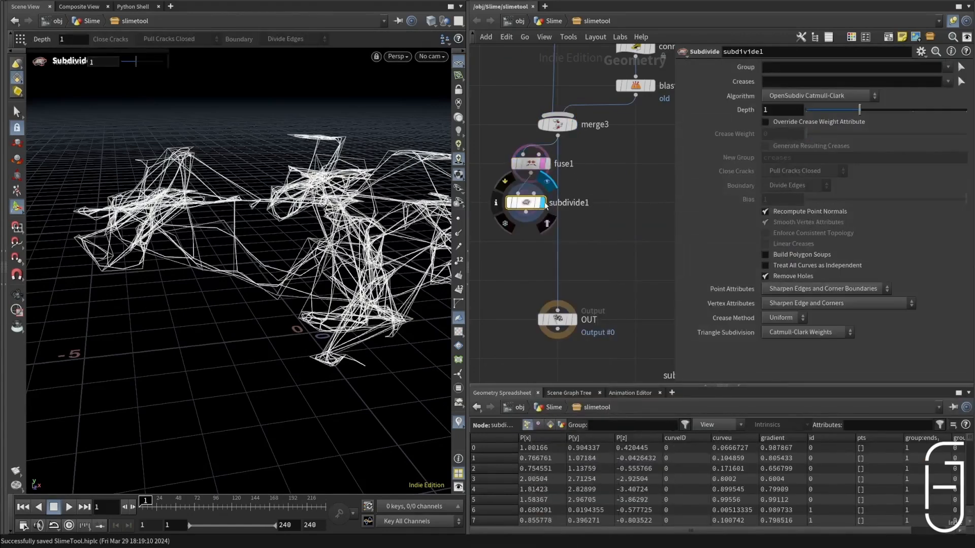
Step: Add a Resample node after subdivide1 and make it treat polygons as Interpolating Curves
{"action": "key", "text": "Tab"}
{"action": "type", "text": "res"}
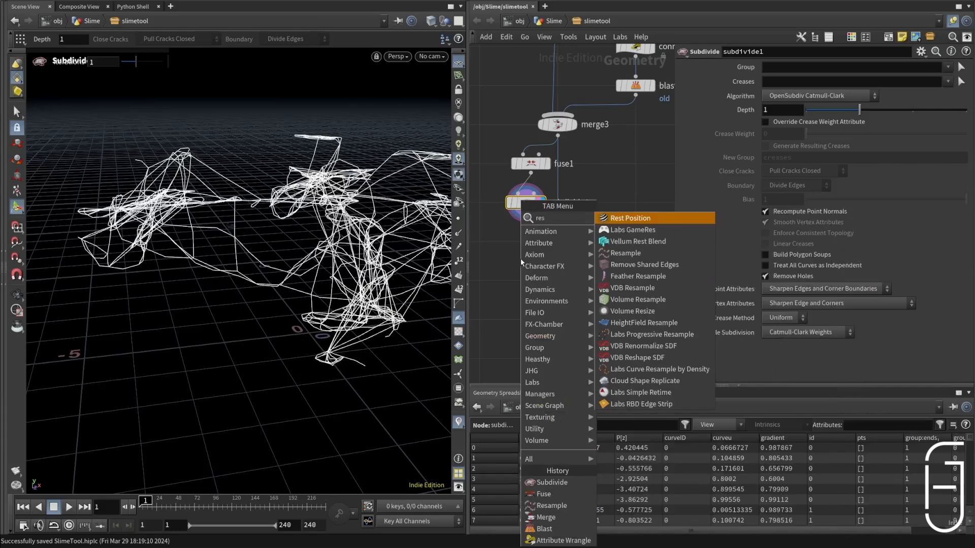
{"action": "left_click", "coordinate": [641, 253]}
{"action": "left_click", "coordinate": [520, 252]}
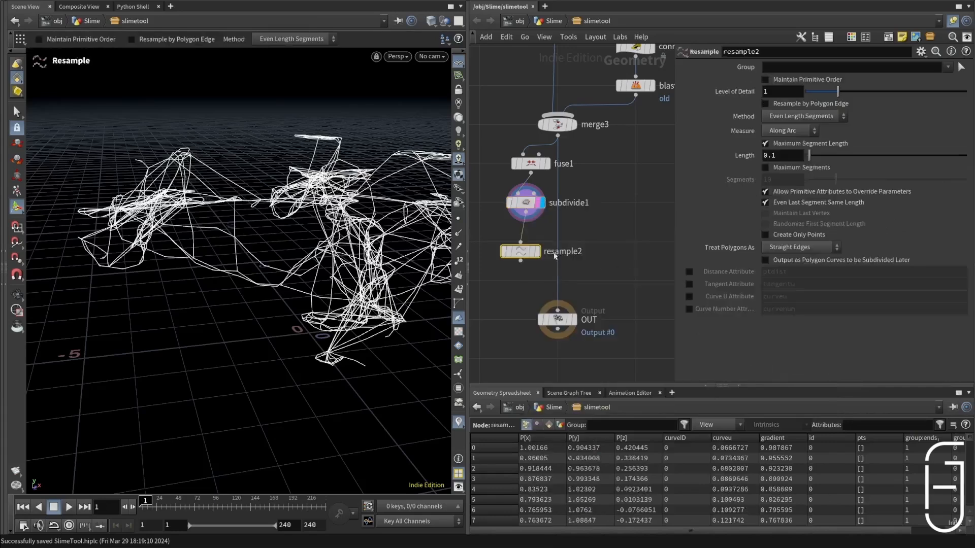
{"action": "left_click", "coordinate": [790, 248]}
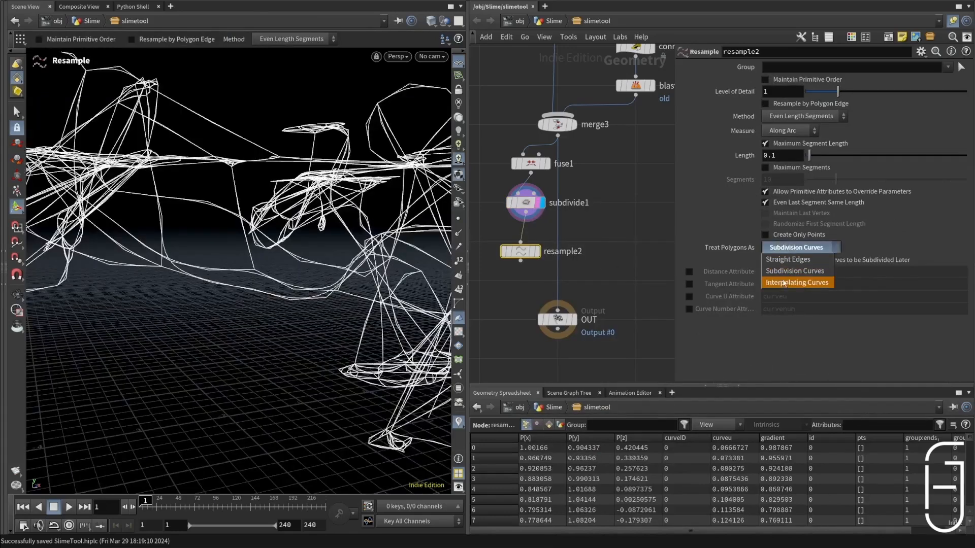
{"action": "left_click", "coordinate": [787, 282]}
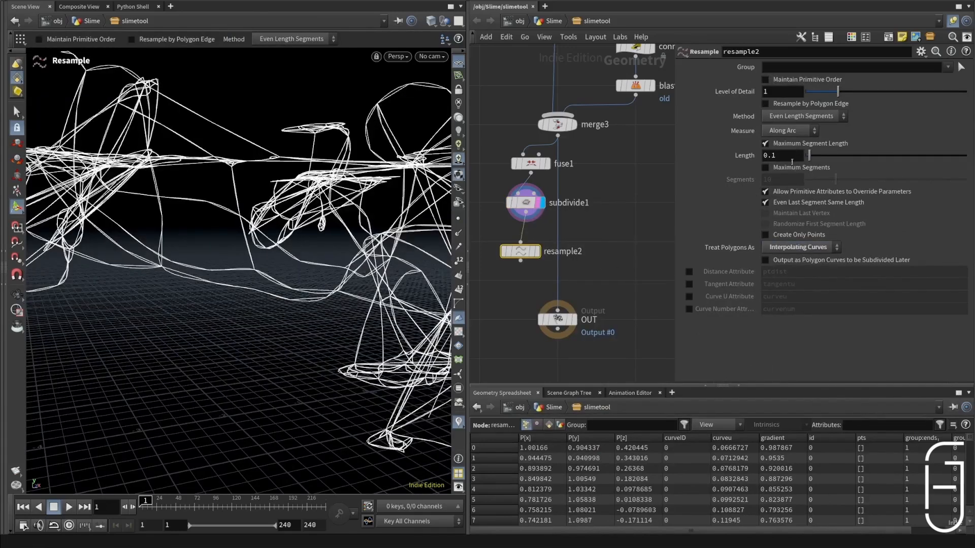
Step: Set resample2's segment Length to 0.05, then align and display the node beneath subdivide1
{"action": "key", "text": "BackSpace"}
{"action": "type", "text": "05"}
{"action": "key", "text": "Return"}
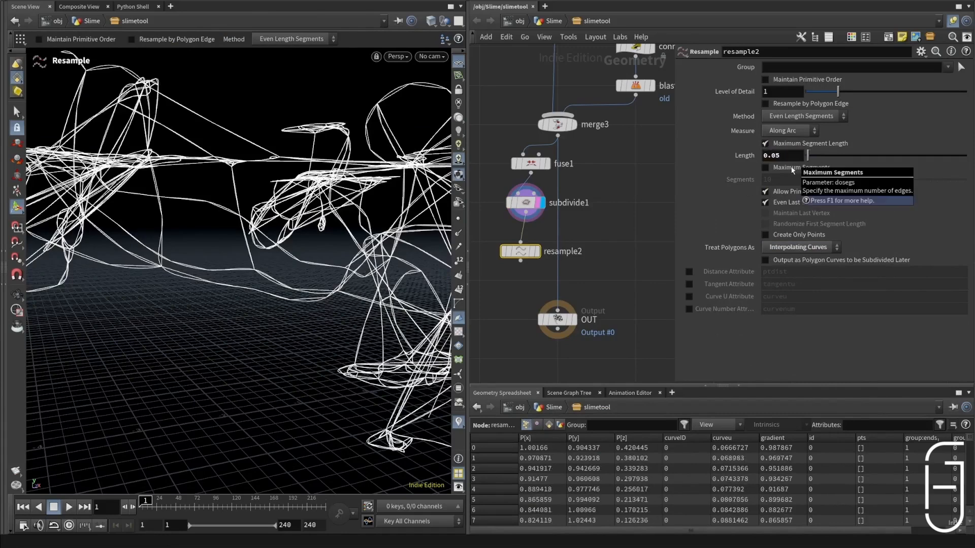
{"action": "left_click", "coordinate": [537, 255]}
{"action": "left_click", "coordinate": [534, 255]}
{"action": "left_click_drag", "start_coordinate": [528, 254], "coordinate": [533, 244]}
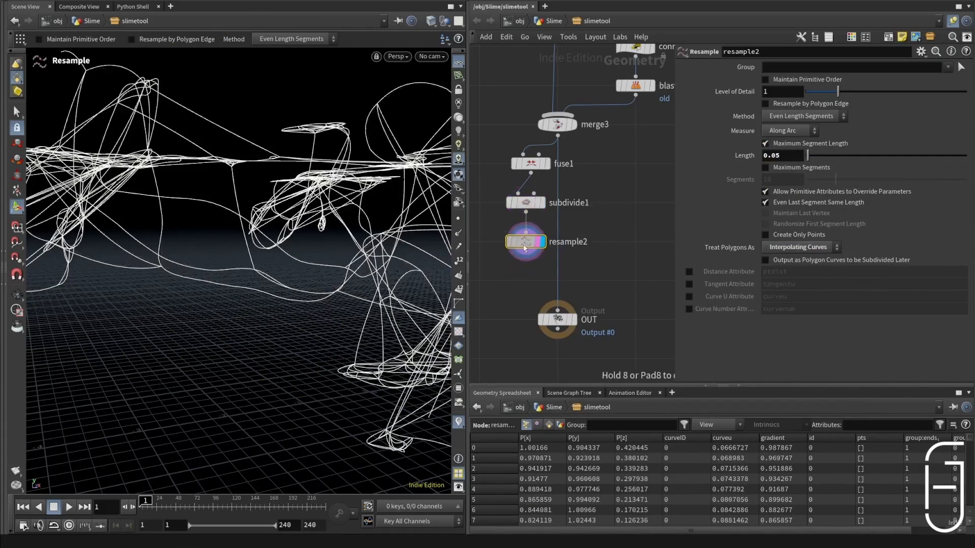
{"action": "left_click", "coordinate": [540, 204]}
{"action": "left_click", "coordinate": [540, 204]}
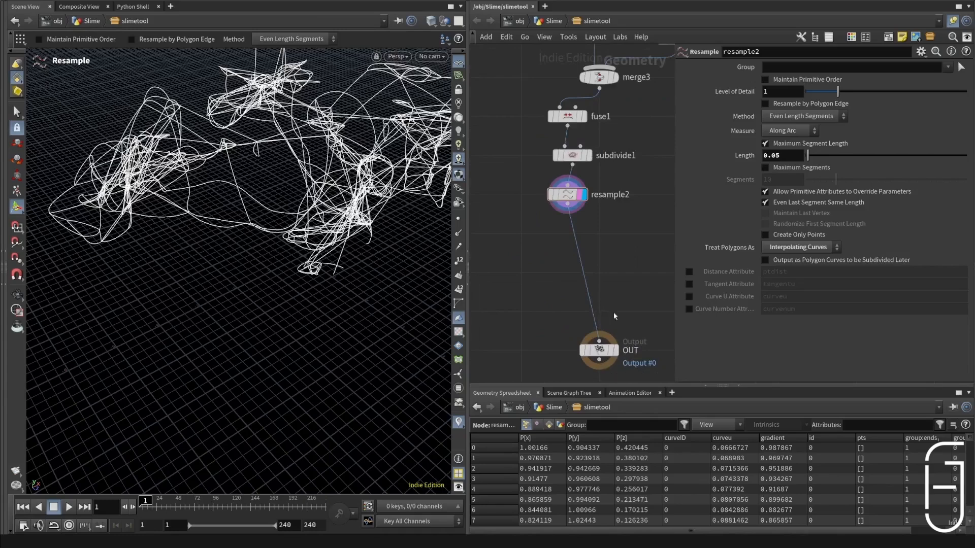
Step: Branch an Add node off resample2, display it, and make it delete geometry but keep the points
{"action": "key", "text": "Tab"}
{"action": "type", "text": "add"}
{"action": "key", "text": "Return"}
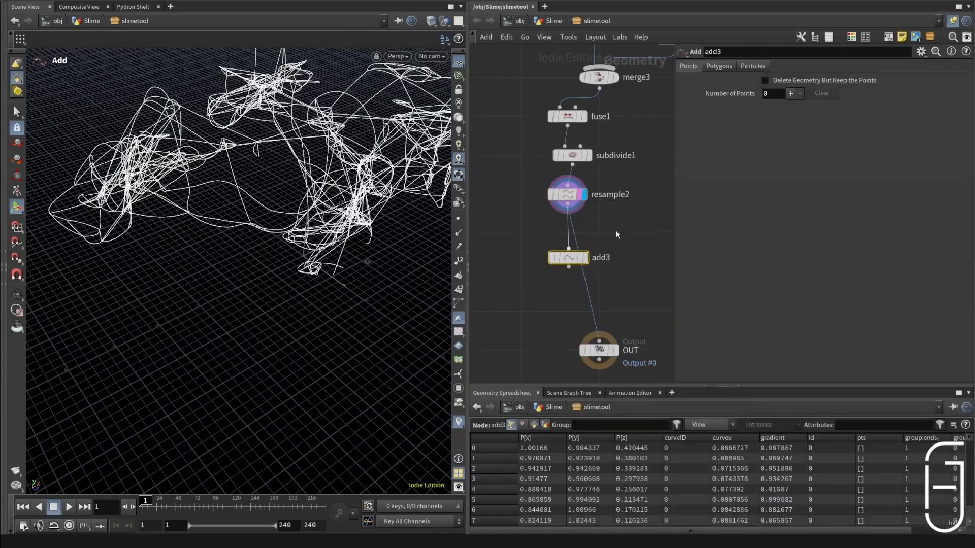
{"action": "left_click", "coordinate": [733, 68]}
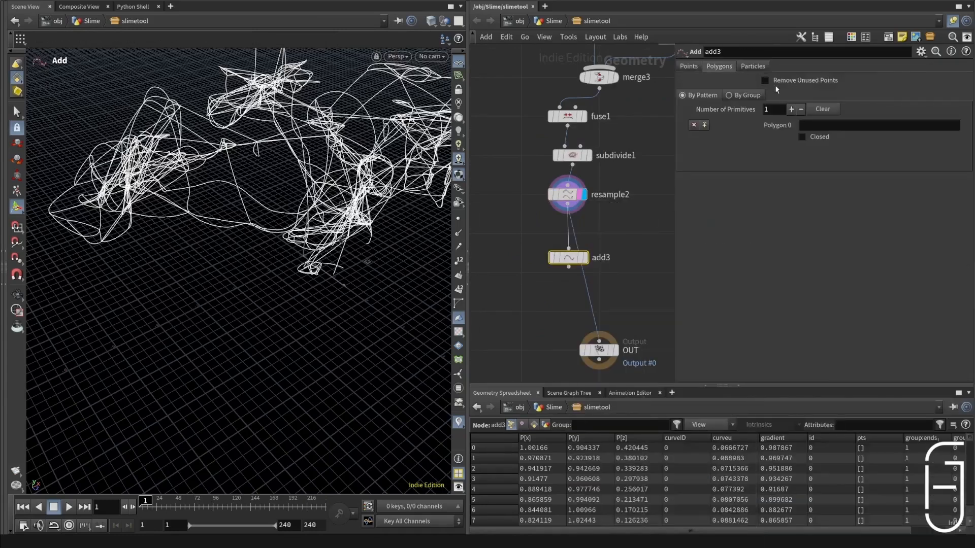
{"action": "left_click", "coordinate": [688, 68]}
{"action": "left_click_drag", "start_coordinate": [569, 258], "coordinate": [617, 234]}
{"action": "left_click", "coordinate": [634, 238]}
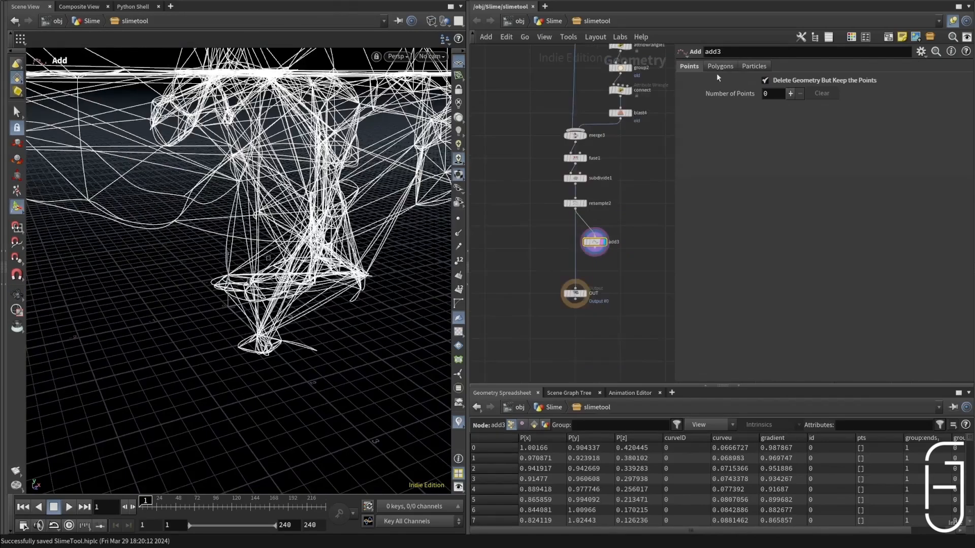
Step: Switch add3's polygon creation to By Pattern so that only the points are output
{"action": "left_click", "coordinate": [719, 68]}
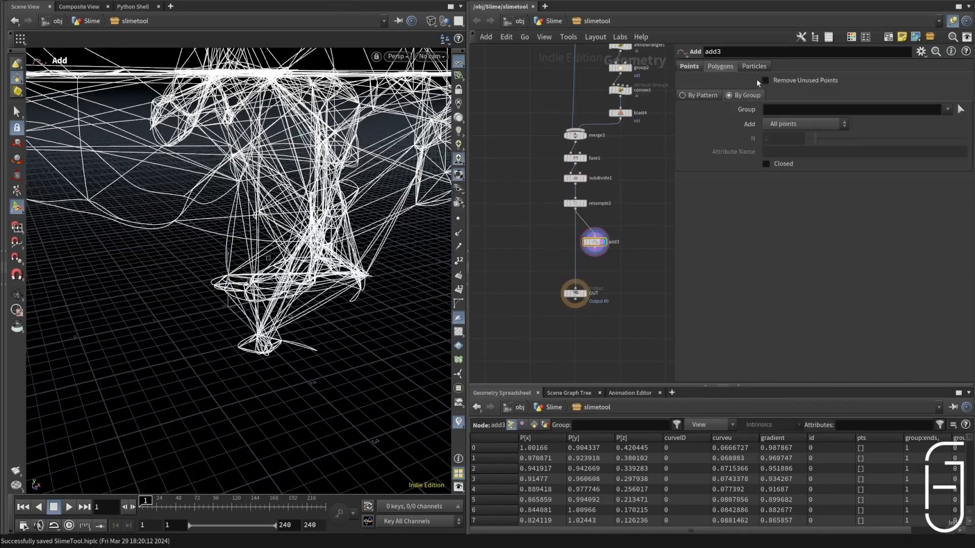
{"action": "scroll", "coordinate": [608, 237], "scroll_direction": "up", "scroll_amount": 3}
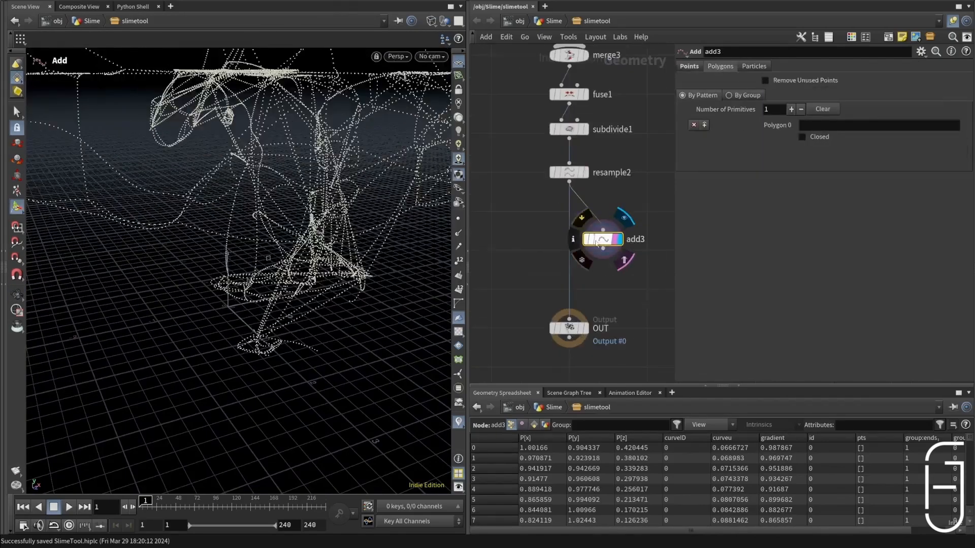
{"action": "left_click", "coordinate": [690, 66]}
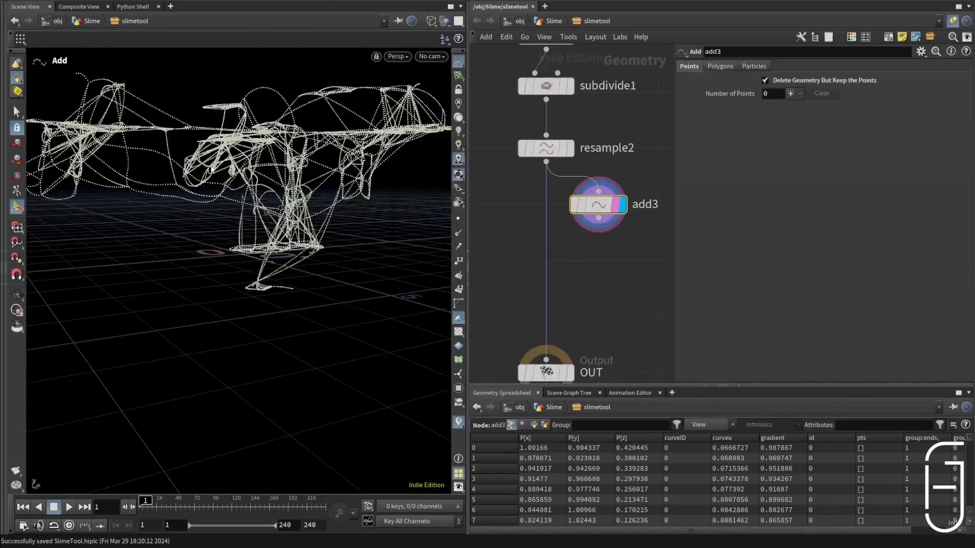
Step: Add a Fuse node after add3
{"action": "key", "text": "Tab"}
{"action": "type", "text": "fuse"}
{"action": "key", "text": "Return"}
{"action": "left_click", "coordinate": [590, 257]}
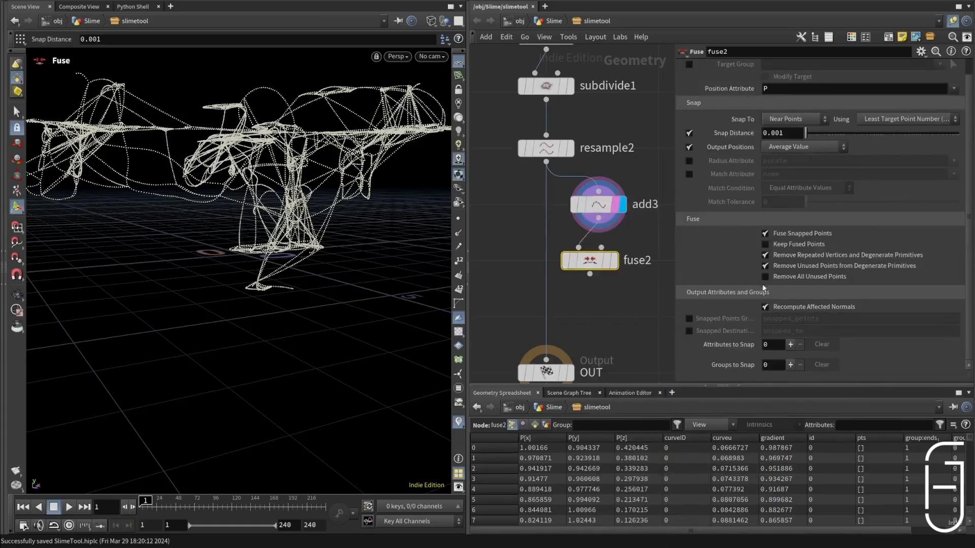
Step: Set fuse2's Snap Distance to 0.05, matching resample2's segment length, and display the node
{"action": "left_click", "coordinate": [608, 202]}
{"action": "left_click", "coordinate": [591, 150]}
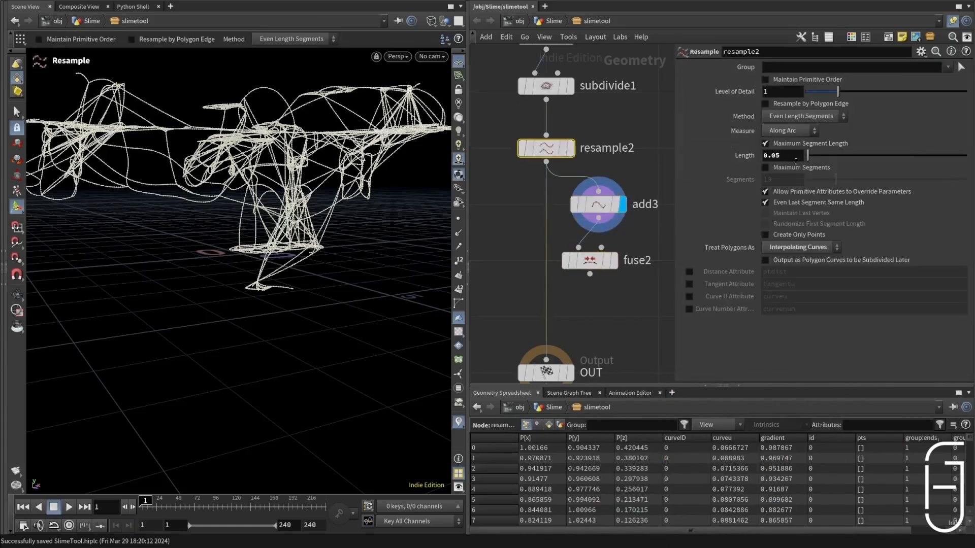
{"action": "left_click", "coordinate": [590, 260]}
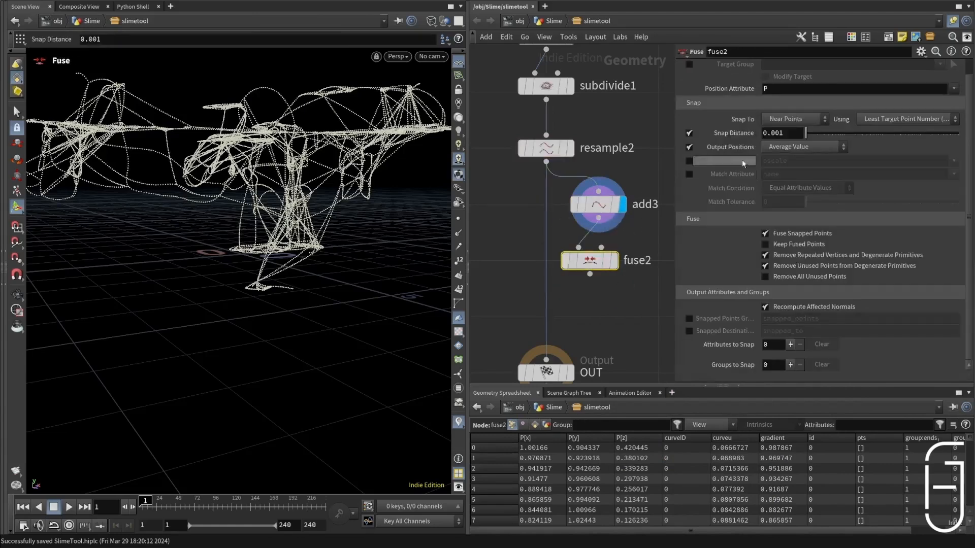
{"action": "left_click_drag", "start_coordinate": [789, 134], "coordinate": [728, 147]}
{"action": "type", "text": "0.05"}
{"action": "key", "text": "Return"}
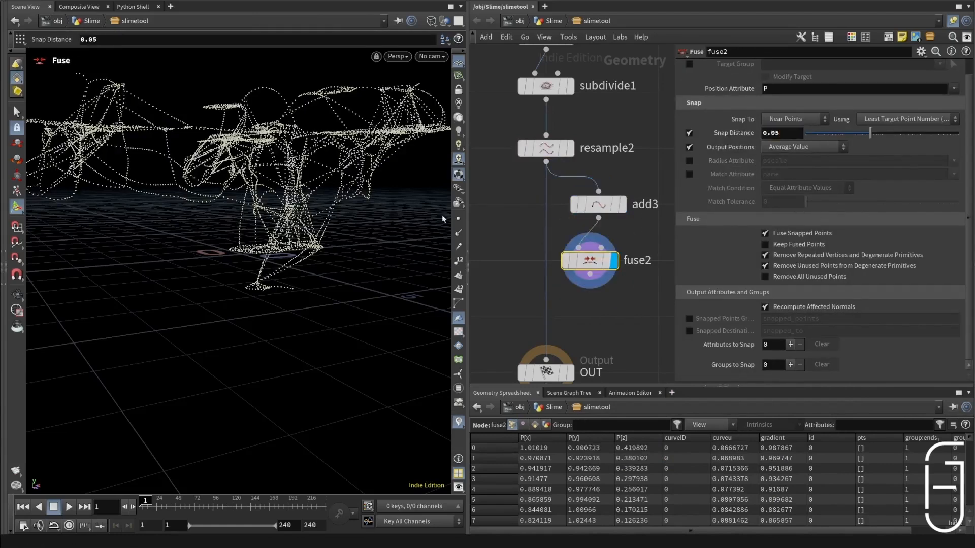
{"action": "left_click_drag", "start_coordinate": [161, 188], "coordinate": [285, 157]}
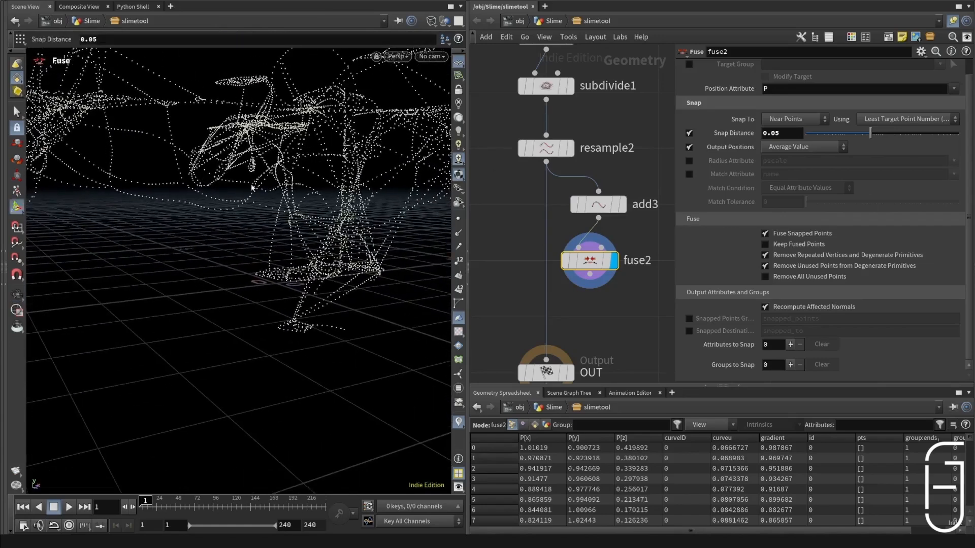
Step: Set fuse2's Output Positions to Least Point Number
{"action": "left_click", "coordinate": [814, 147]}
{"action": "left_click", "coordinate": [786, 157]}
{"action": "mouse_move", "coordinate": [597, 266]}
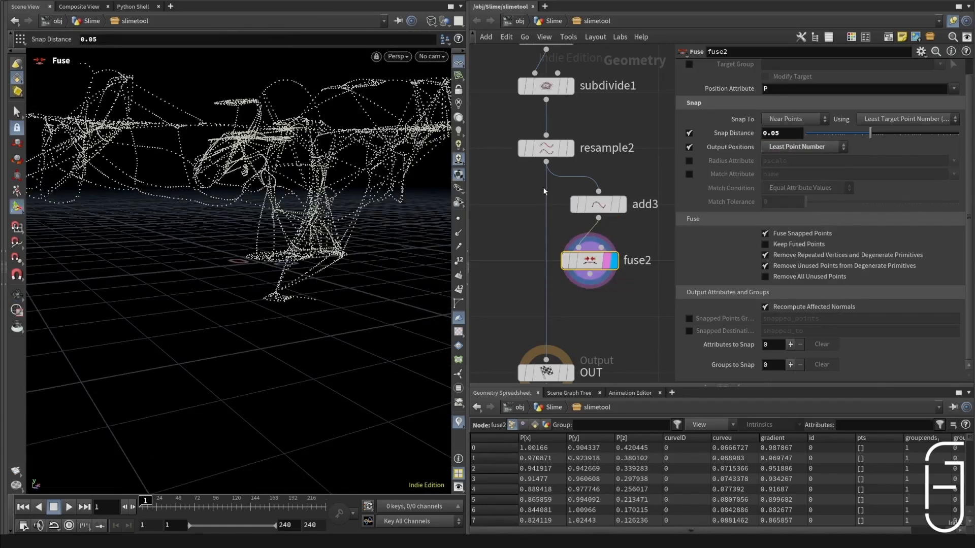
Step: Add a Connect Adjacent Pieces node after fuse2 and set its Connection Type to Adjacent Points
{"action": "key", "text": "Tab"}
{"action": "type", "text": "connec"}
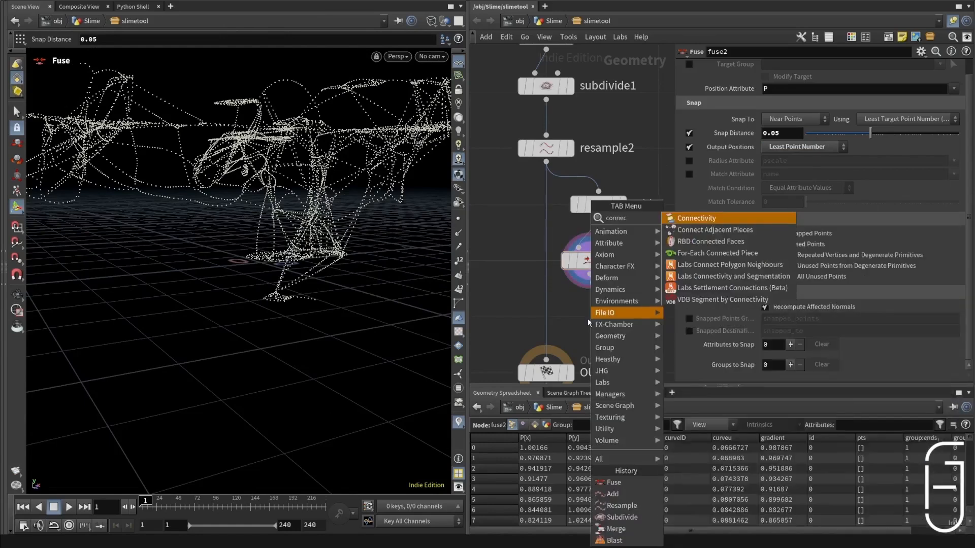
{"action": "left_click", "coordinate": [715, 229]}
{"action": "left_click", "coordinate": [823, 66]}
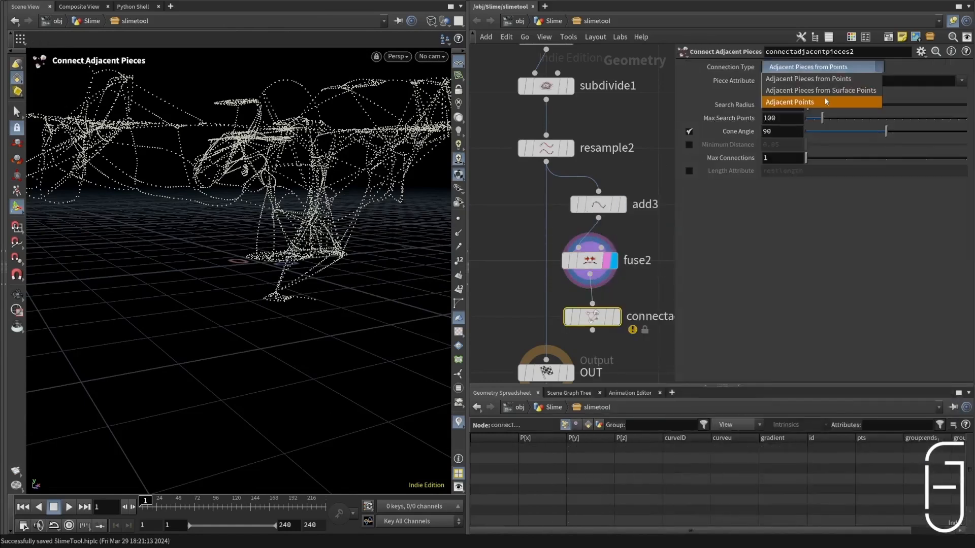
{"action": "left_click", "coordinate": [823, 102]}
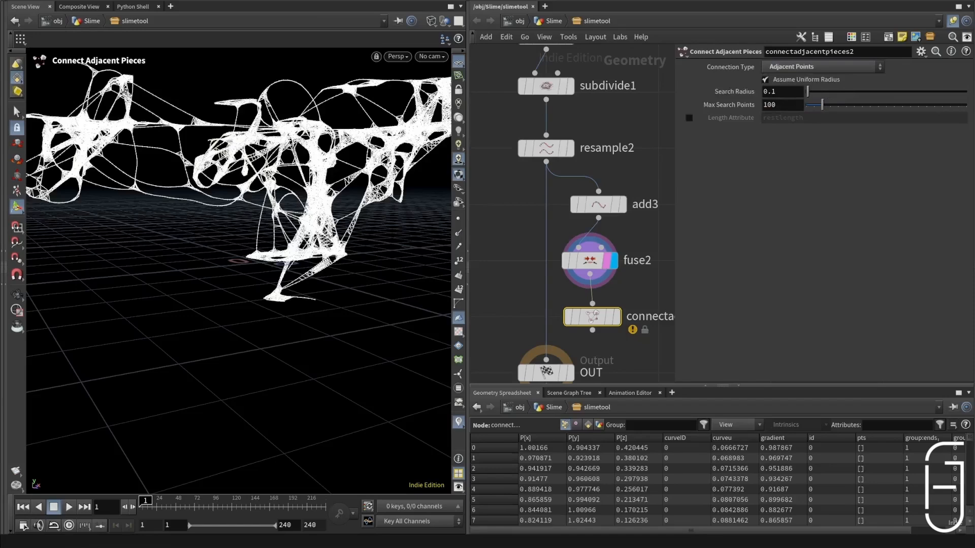
Step: Reference resample2's Length in the connect node's Search Radius and double it, giving ch("../resample2/length")*2
{"action": "left_click", "coordinate": [546, 147]}
{"action": "right_click", "coordinate": [799, 157]}
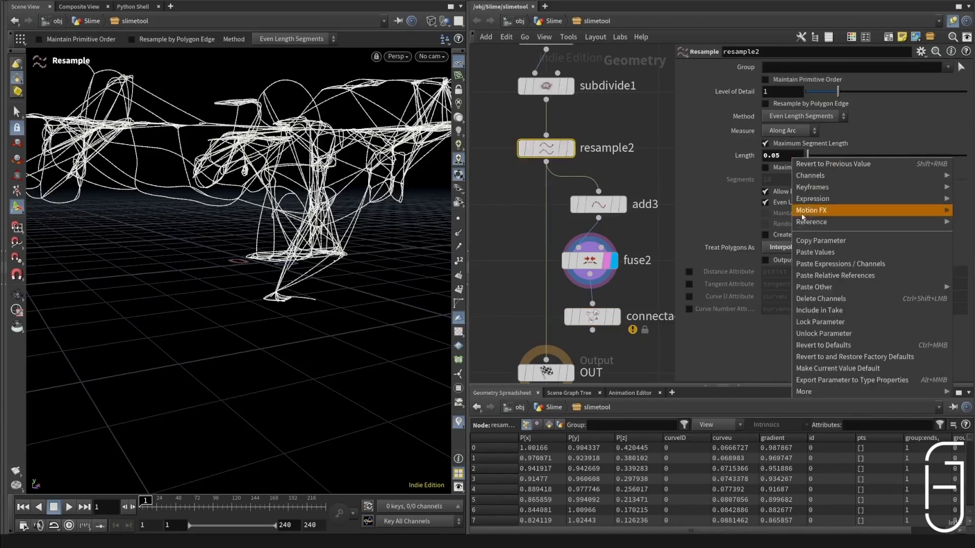
{"action": "left_click_drag", "start_coordinate": [583, 325], "coordinate": [589, 326]}
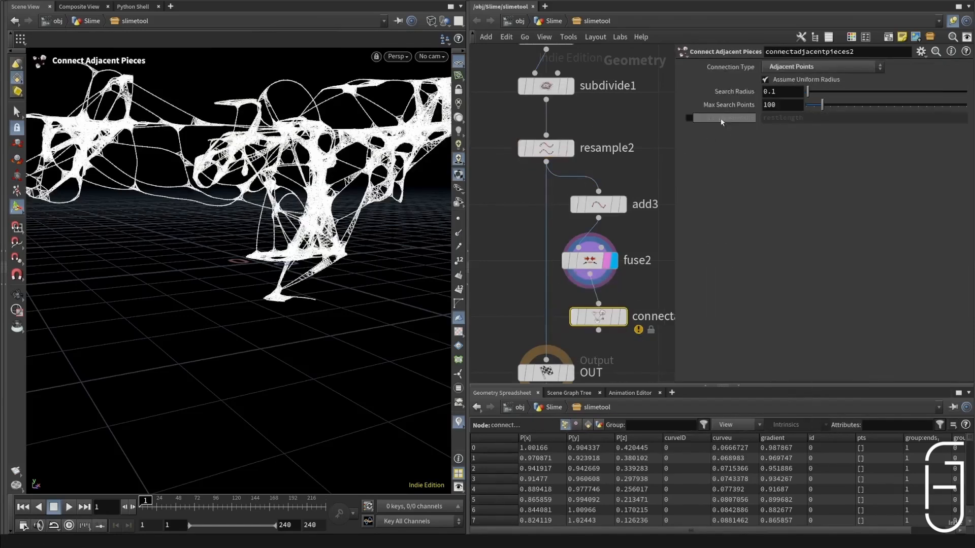
{"action": "right_click", "coordinate": [773, 94]}
{"action": "left_click", "coordinate": [816, 214]}
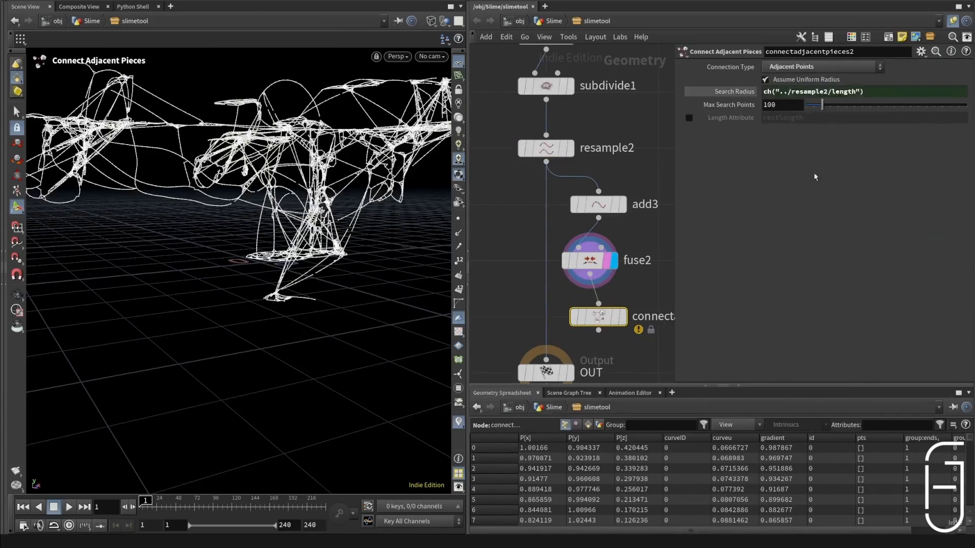
{"action": "left_click", "coordinate": [879, 92]}
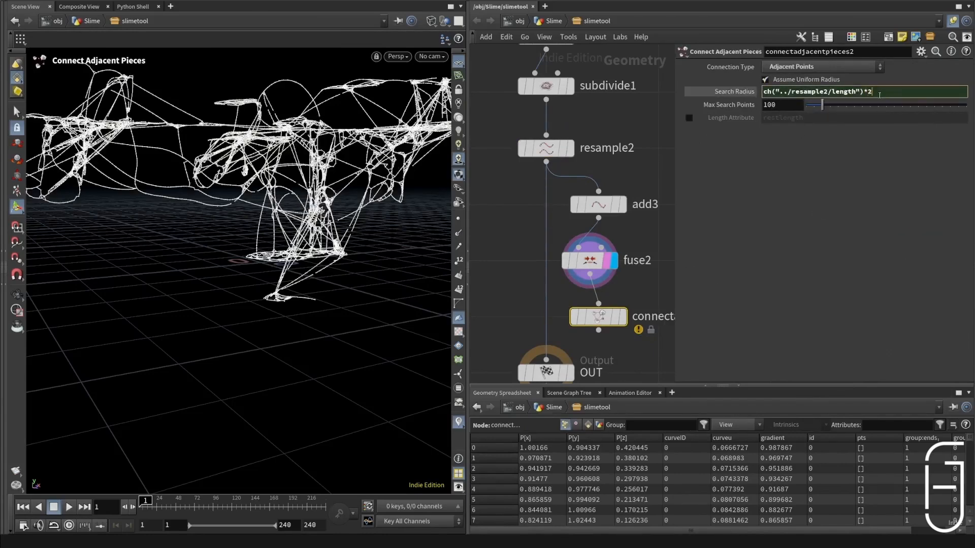
{"action": "type", "text": "*2"}
{"action": "key", "text": "Return"}
Step: Align the add, fuse and connect nodes in line above OUT, and set the connect node's Max Search Points to 6
{"action": "key", "text": "l"}
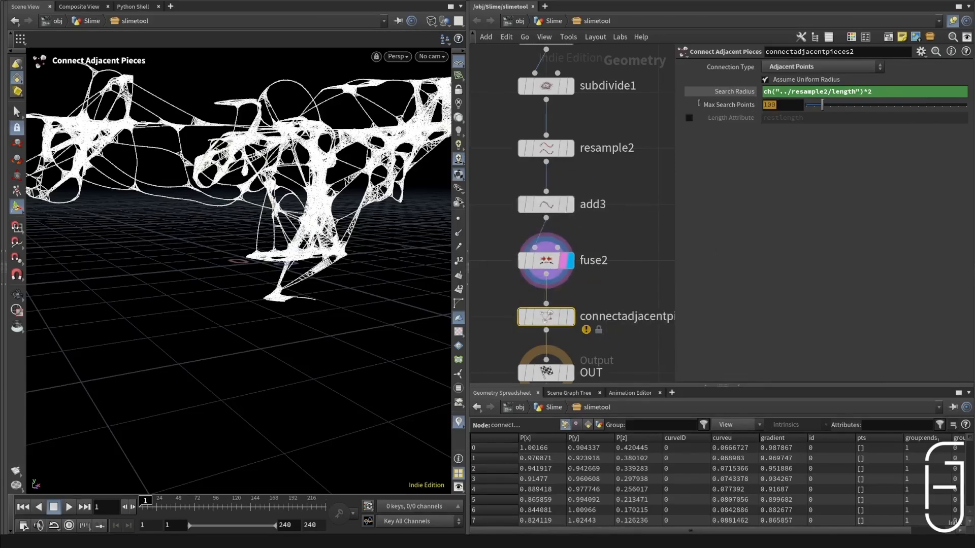
{"action": "type", "text": "6"}
{"action": "key", "text": "Return"}
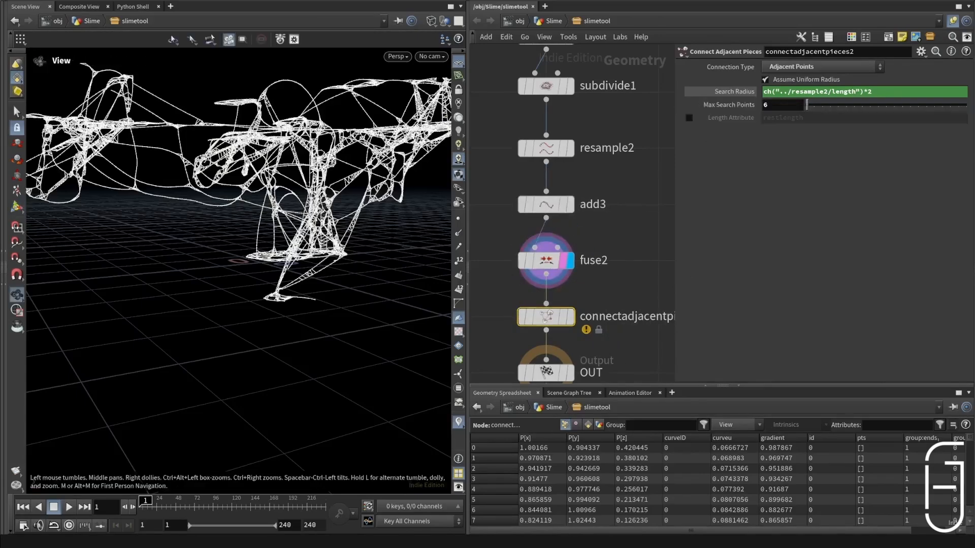
Step: Examine the web of connections between adjacent points from several angles and distances
{"action": "left_click_drag", "start_coordinate": [254, 213], "coordinate": [305, 178]}
{"action": "scroll", "coordinate": [308, 148], "scroll_direction": "up", "scroll_amount": 5}
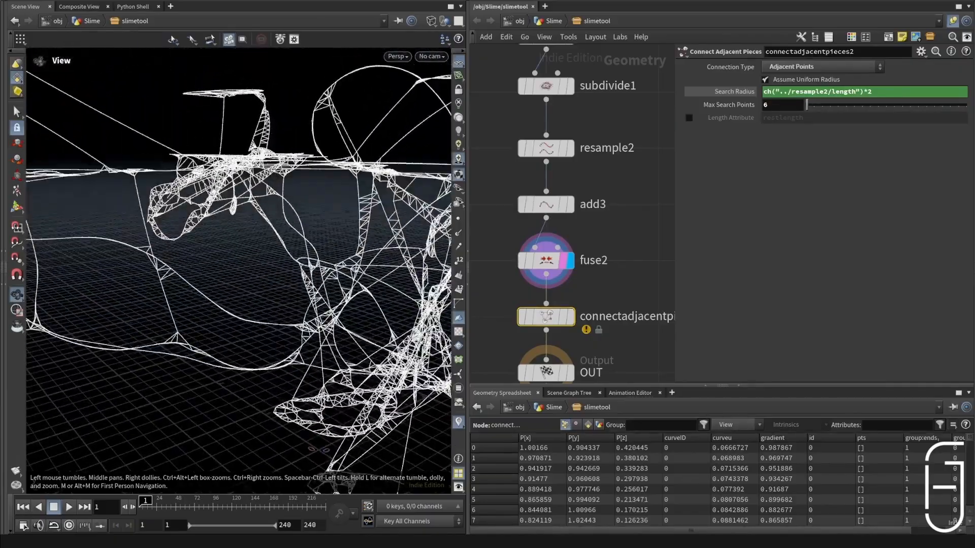
{"action": "right_click_drag", "start_coordinate": [151, 260], "coordinate": [243, 285], "text": "alt"}
{"action": "left_click_drag", "start_coordinate": [203, 244], "coordinate": [226, 177], "text": "alt"}
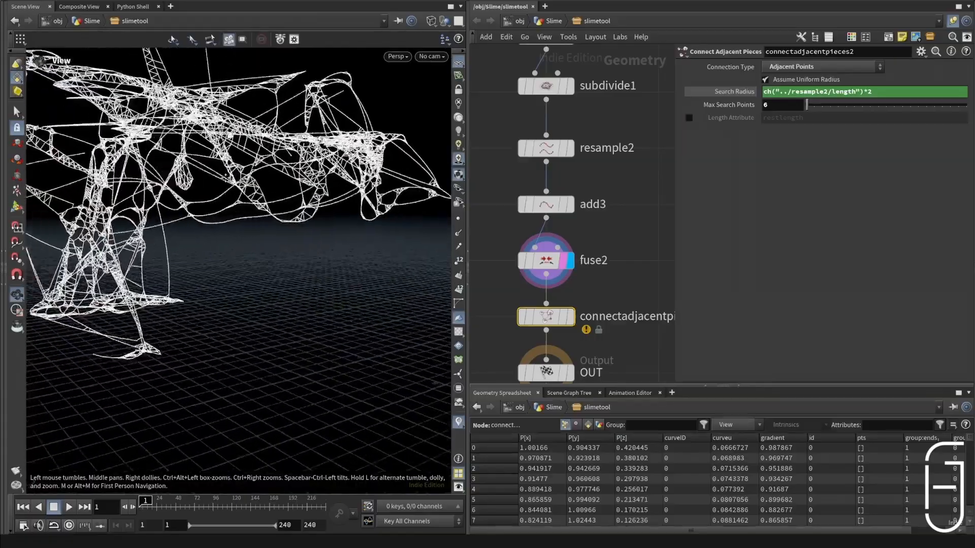
{"action": "right_click_drag", "start_coordinate": [226, 178], "coordinate": [185, 175], "text": "alt"}
{"action": "mouse_move", "coordinate": [185, 175]}
{"action": "left_mouse_down", "text": "alt"}
{"action": "mouse_move", "coordinate": [218, 170]}
{"action": "mouse_move", "coordinate": [173, 173]}
{"action": "left_mouse_up", "text": "alt"}
{"action": "right_click_drag", "start_coordinate": [173, 172], "coordinate": [209, 174], "text": "alt"}
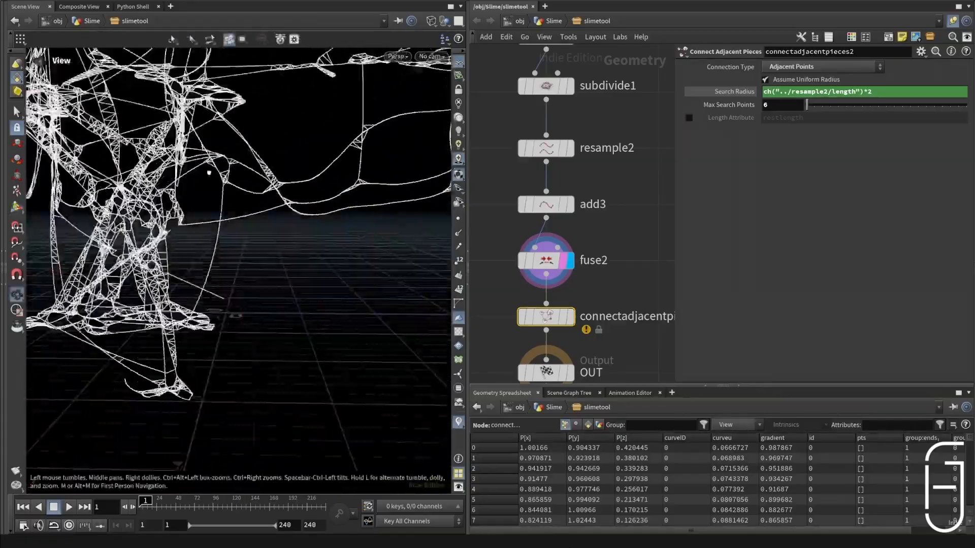
{"action": "left_click_drag", "start_coordinate": [209, 173], "coordinate": [260, 151]}
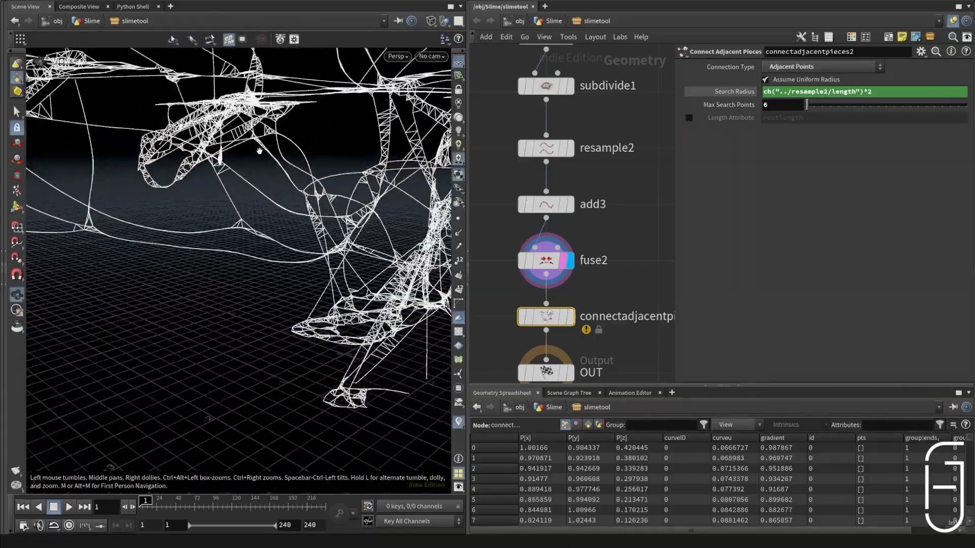
{"action": "key", "text": "Return"}
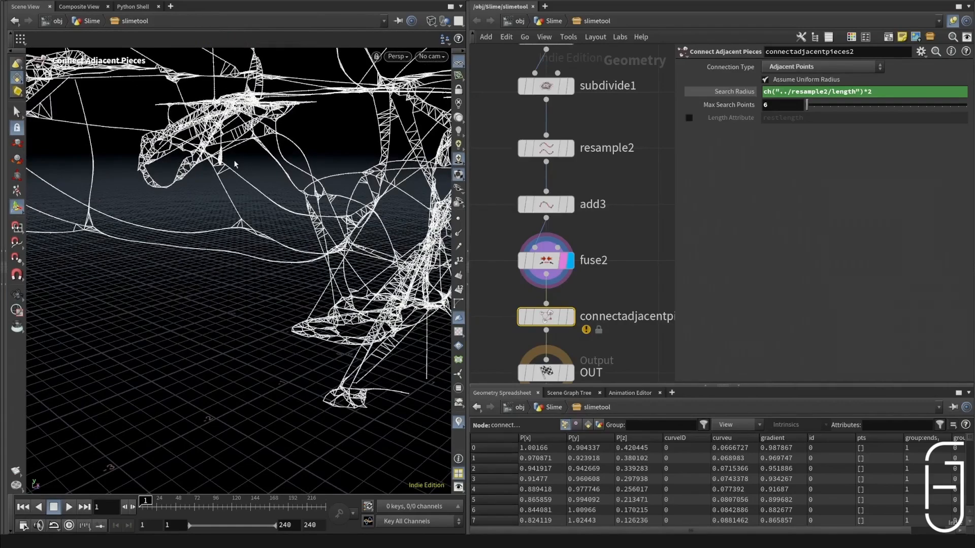
{"action": "left_click_drag", "start_coordinate": [248, 191], "coordinate": [207, 193], "text": "alt"}
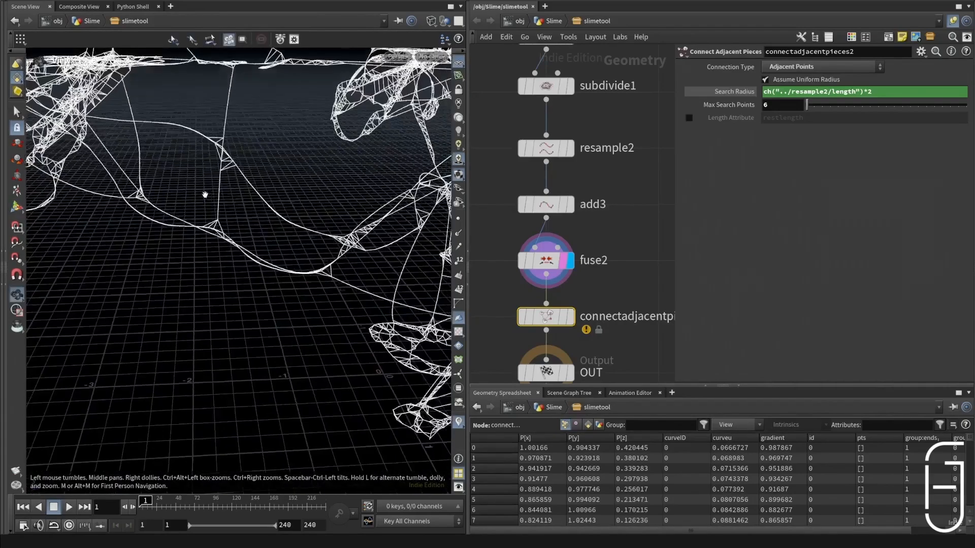
{"action": "right_click_drag", "start_coordinate": [207, 192], "coordinate": [245, 199], "text": "alt"}
{"action": "left_click_drag", "start_coordinate": [244, 199], "coordinate": [158, 187], "text": "alt"}
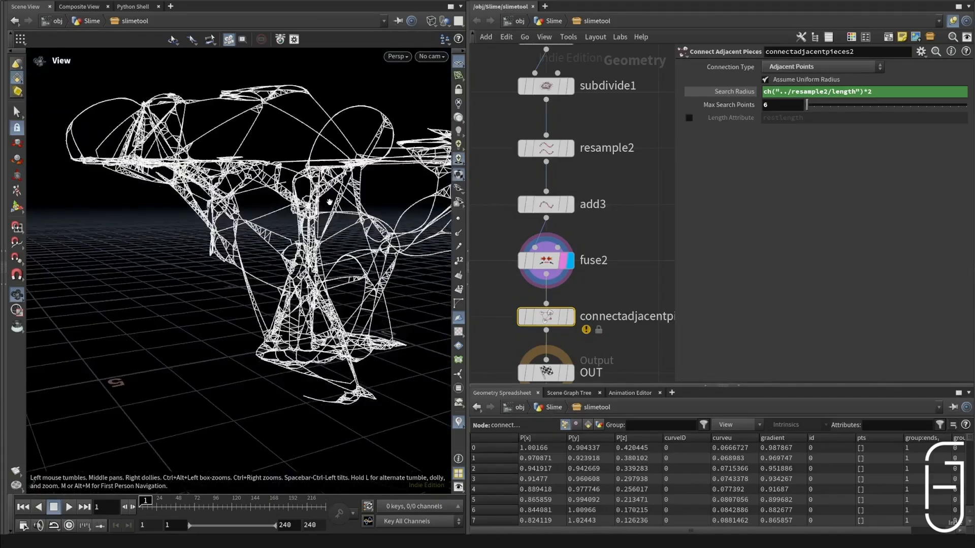
{"action": "right_click_drag", "start_coordinate": [327, 199], "coordinate": [268, 201], "text": "alt"}
Step: Display the Connect Adjacent Pieces node above OUT and save the scene
{"action": "scroll", "coordinate": [542, 285], "scroll_direction": "down", "scroll_amount": 2}
{"action": "middle_click_drag", "start_coordinate": [542, 285], "coordinate": [561, 274]}
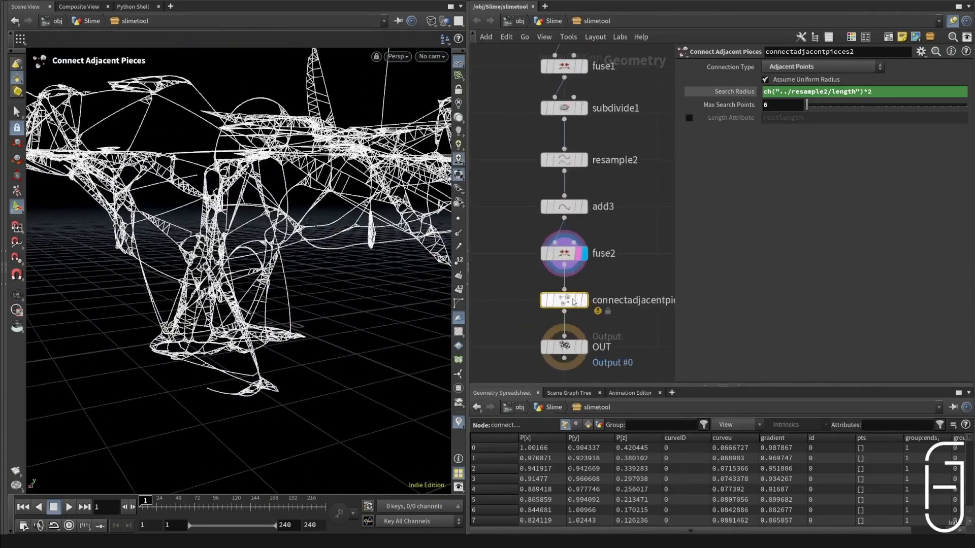
{"action": "left_click", "coordinate": [585, 300]}
{"action": "mouse_move", "coordinate": [272, 203]}
{"action": "left_mouse_down", "text": "alt"}
{"action": "mouse_move", "coordinate": [213, 228]}
{"action": "mouse_move", "coordinate": [271, 192]}
{"action": "left_mouse_up", "text": "alt"}
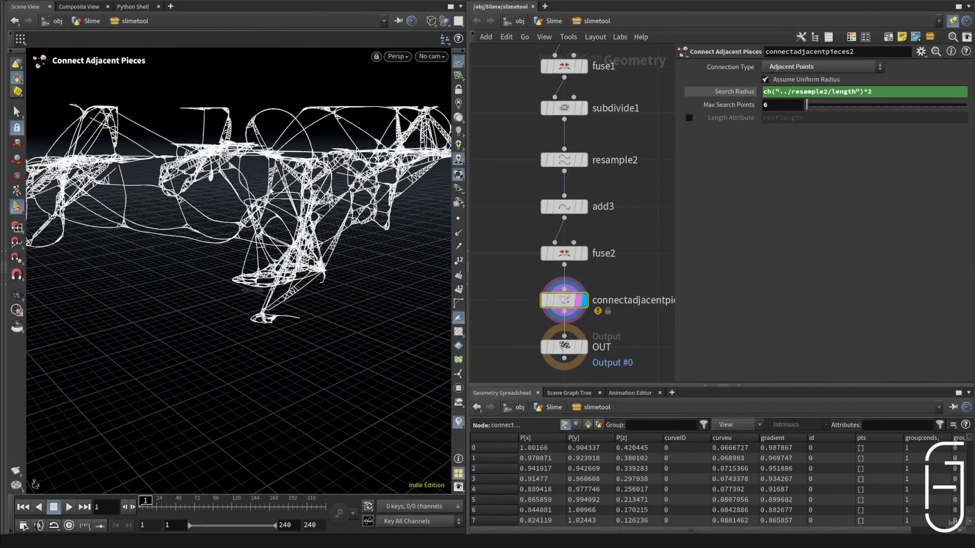
{"action": "key", "text": "ctrl+s"}
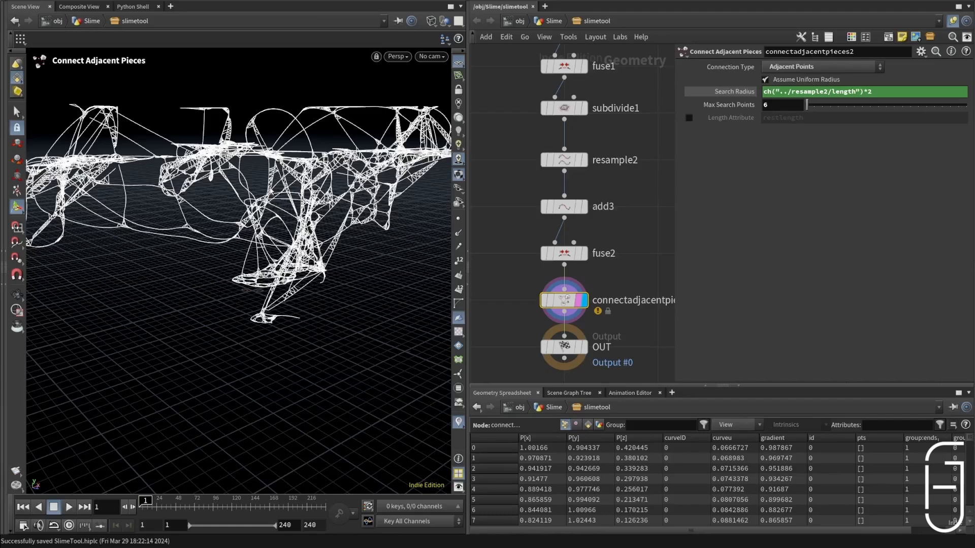
Step: Inspect the displayed strand network up close around the central column and its base
{"action": "left_click_drag", "start_coordinate": [206, 90], "coordinate": [284, 84], "text": "alt"}
{"action": "right_click_drag", "start_coordinate": [284, 84], "coordinate": [390, 147], "text": "alt"}
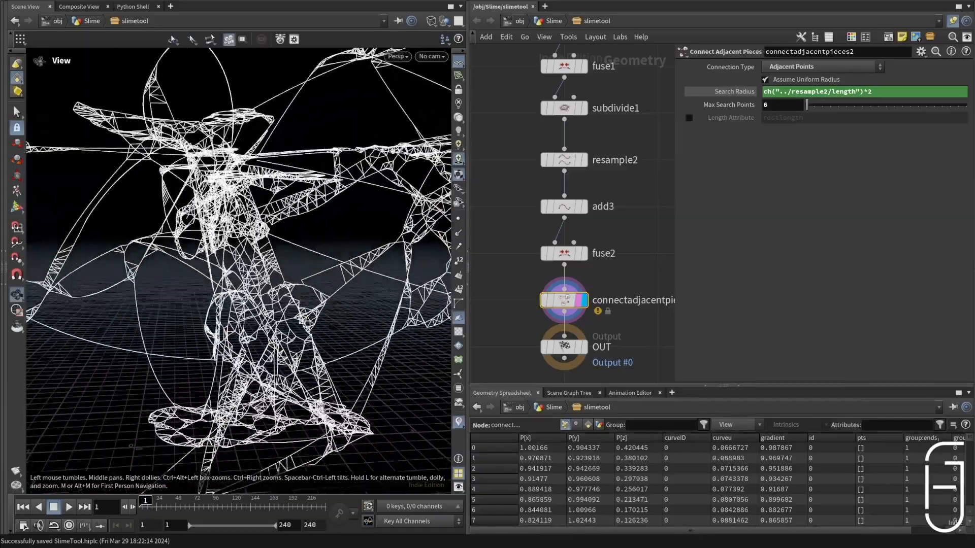
{"action": "left_click_drag", "start_coordinate": [390, 146], "coordinate": [303, 141], "text": "alt"}
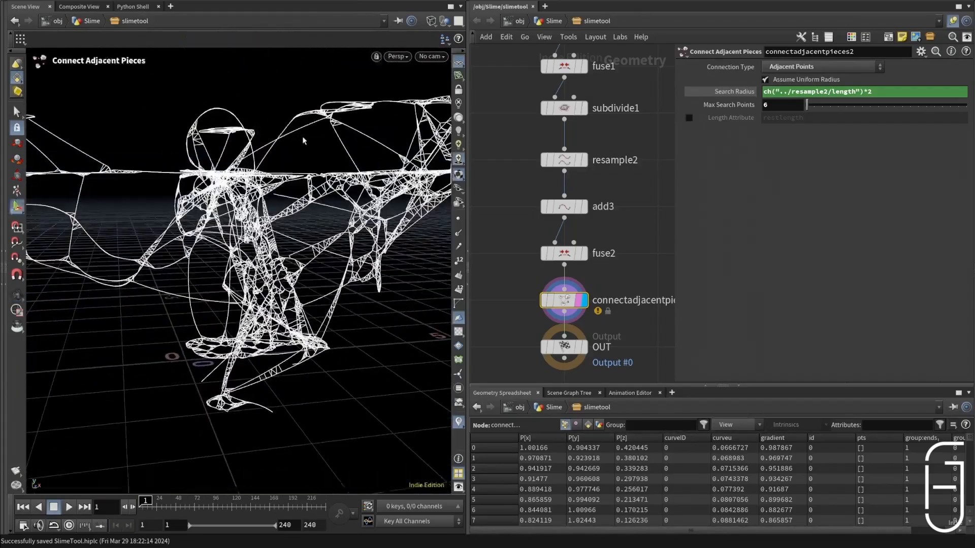
{"action": "mouse_move", "coordinate": [319, 190]}
{"action": "left_mouse_down", "text": "alt"}
{"action": "mouse_move", "coordinate": [330, 211]}
{"action": "mouse_move", "coordinate": [315, 178]}
{"action": "left_mouse_up", "text": "alt"}
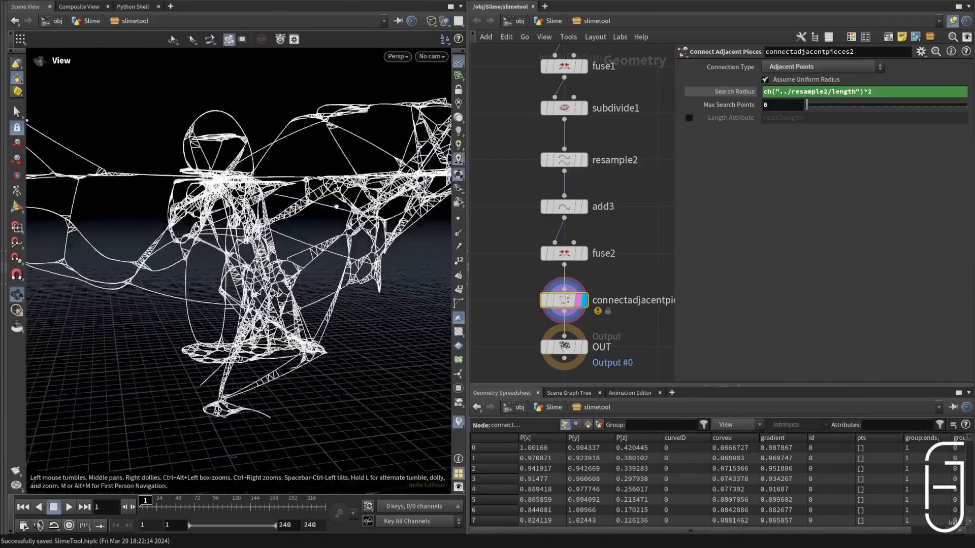
{"action": "right_click_drag", "start_coordinate": [315, 177], "coordinate": [324, 193], "text": "alt"}
{"action": "left_click_drag", "start_coordinate": [325, 193], "coordinate": [312, 173], "text": "alt"}
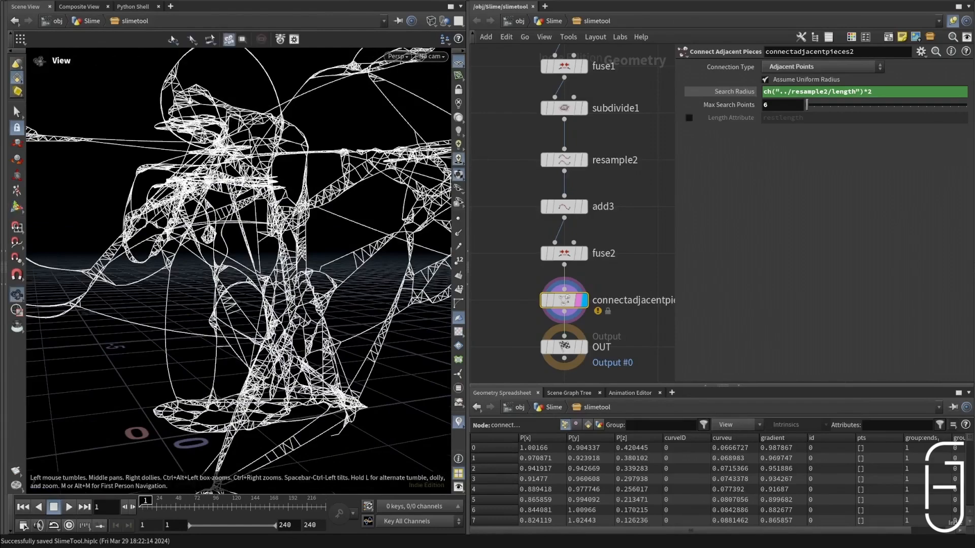
{"action": "right_click_drag", "start_coordinate": [228, 122], "coordinate": [206, 133], "text": "alt"}
{"action": "left_click_drag", "start_coordinate": [303, 182], "coordinate": [325, 246], "text": "alt"}
Step: Search for a Compiled Block to add beside the loop in the network
{"action": "scroll", "coordinate": [578, 333], "scroll_direction": "down", "scroll_amount": 10}
{"action": "scroll", "coordinate": [595, 188], "scroll_direction": "up", "scroll_amount": 3}
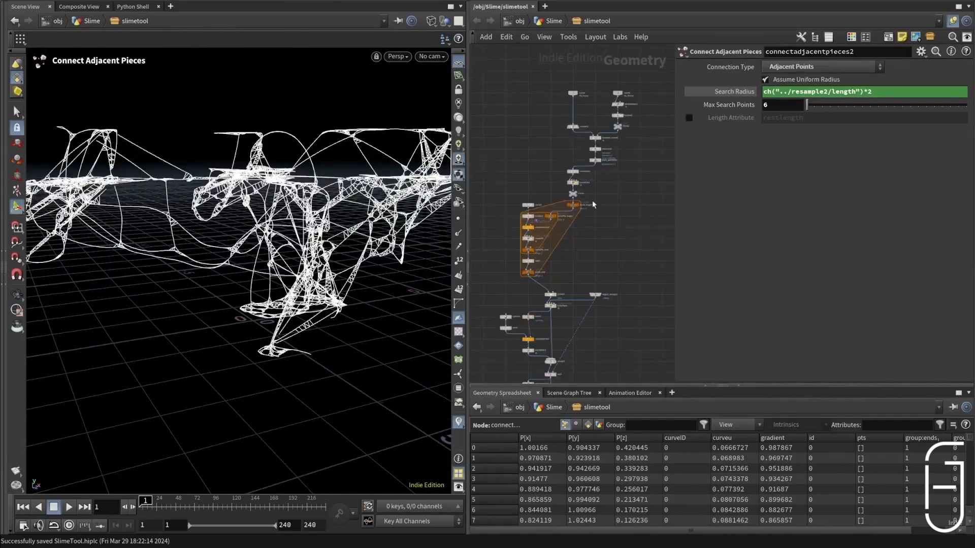
{"action": "key", "text": "Tab"}
{"action": "type", "text": "compb"}
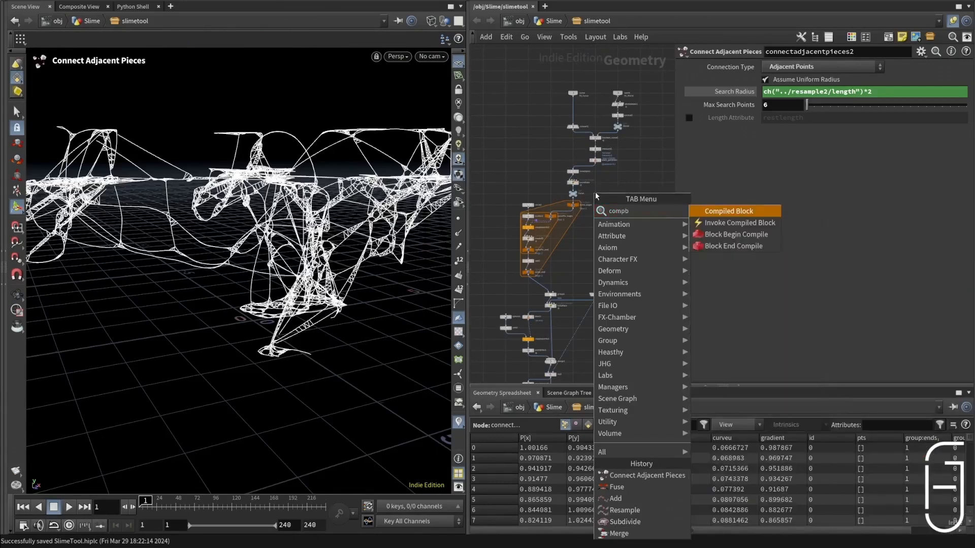
{"action": "key", "text": "BackSpace"}
{"action": "type", "text": "ile"}
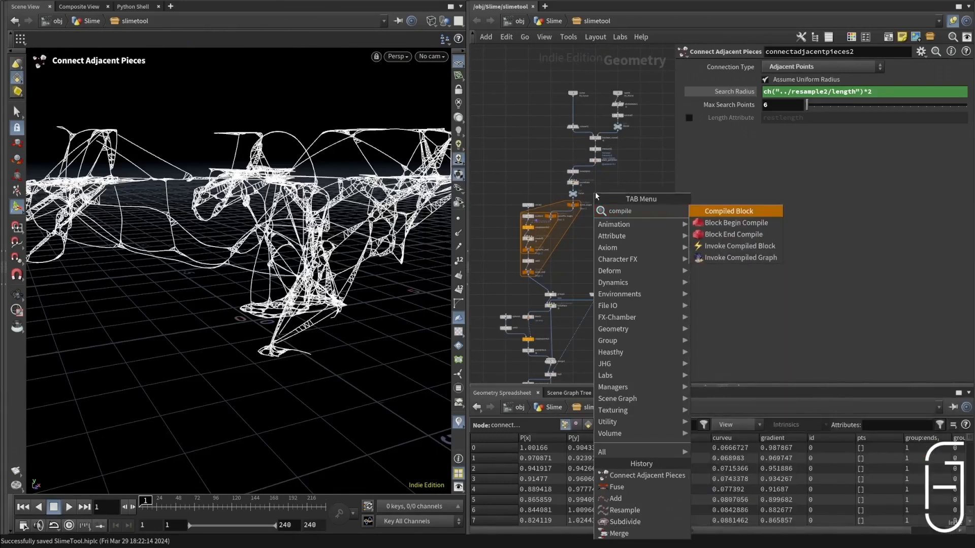
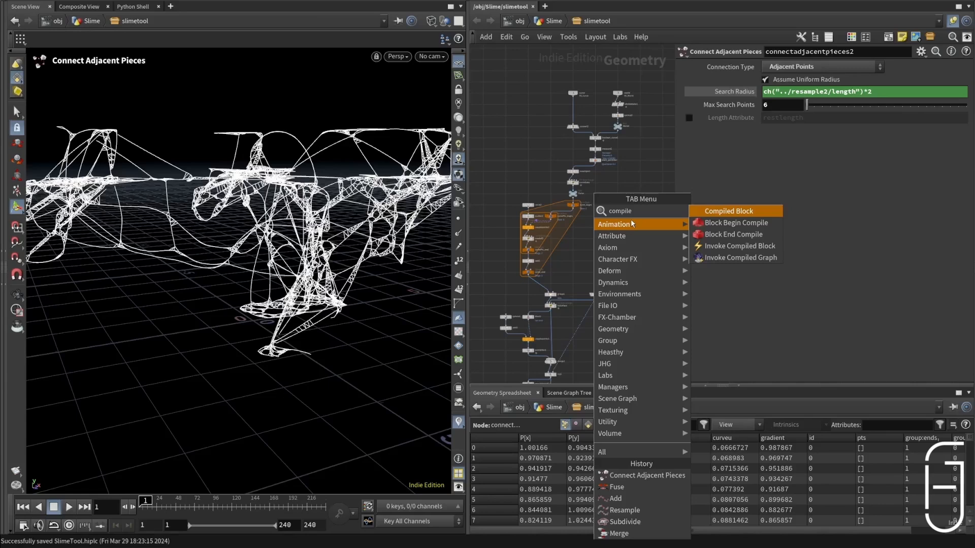
Step: Add a Compiled Block beside the strand loop and wire the Curve null into its begin node
{"action": "left_click", "coordinate": [730, 211]}
{"action": "scroll", "coordinate": [565, 231], "scroll_direction": "up", "scroll_amount": 5}
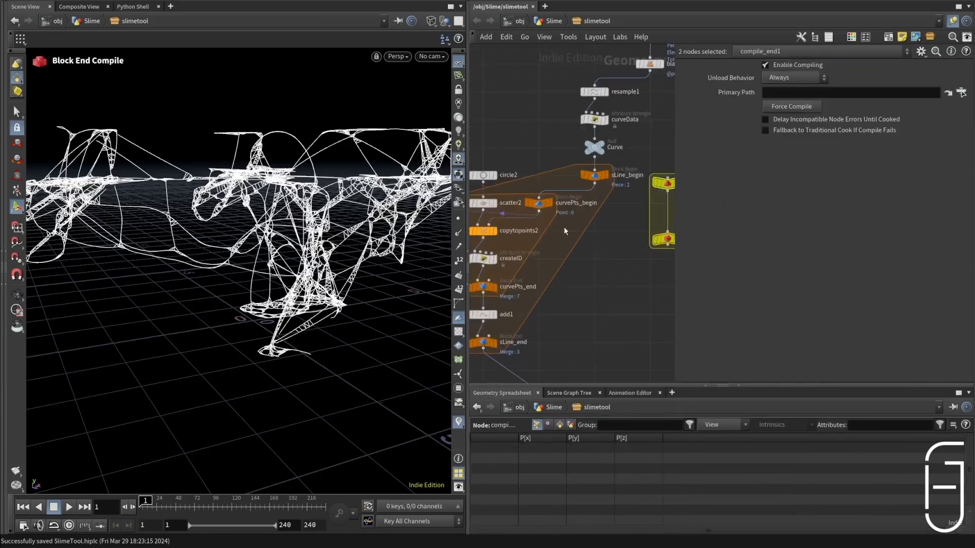
{"action": "left_click", "coordinate": [484, 204]}
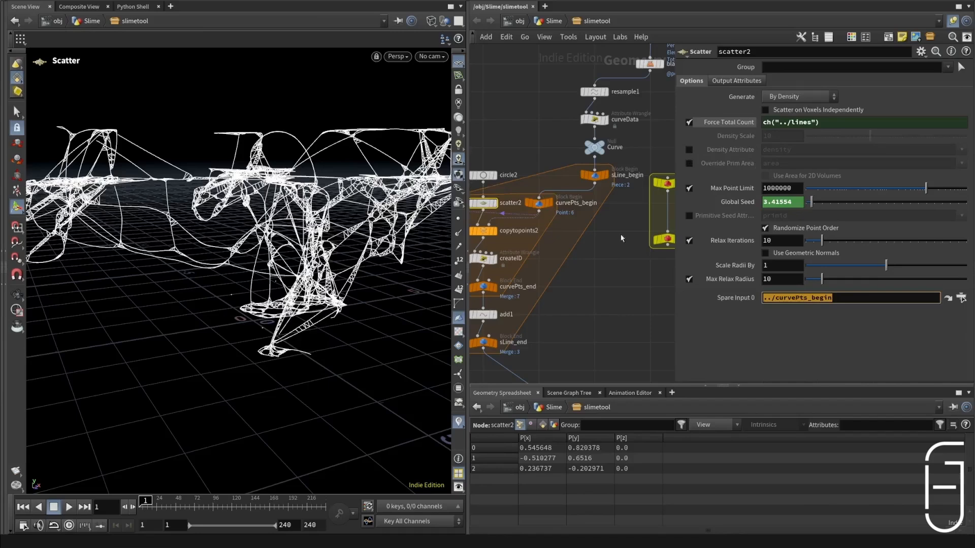
{"action": "scroll", "coordinate": [604, 182], "scroll_direction": "down", "scroll_amount": 4}
{"action": "scroll", "coordinate": [604, 181], "scroll_direction": "up", "scroll_amount": 4}
{"action": "left_click", "coordinate": [619, 190]}
{"action": "left_click_drag", "start_coordinate": [554, 164], "coordinate": [628, 185]}
{"action": "left_click_drag", "start_coordinate": [628, 192], "coordinate": [624, 163]}
Step: Select all nodes downstream of the Curve null and shift them down to make room for the compile begin node
{"action": "scroll", "coordinate": [622, 161], "scroll_direction": "down", "scroll_amount": 6}
{"action": "scroll", "coordinate": [608, 231], "scroll_direction": "down", "scroll_amount": 3}
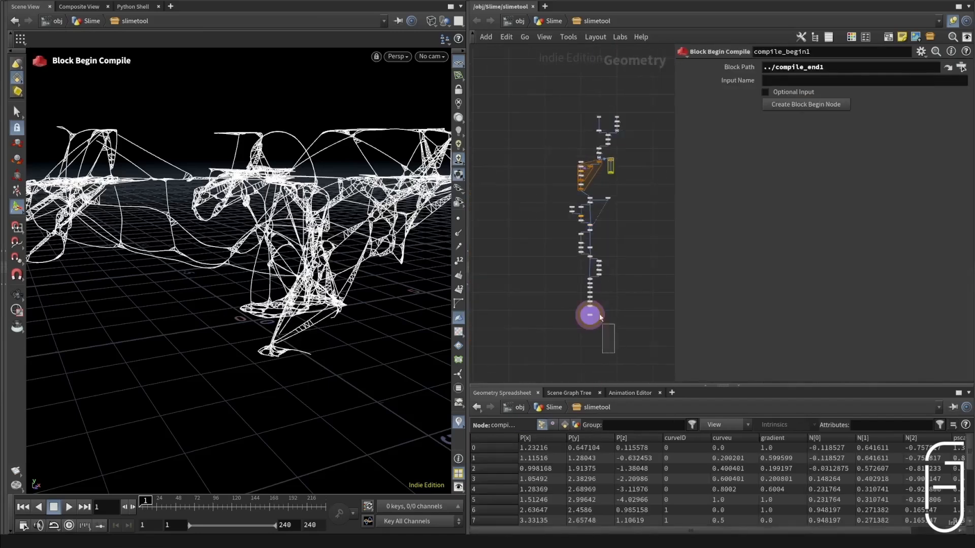
{"action": "left_click_drag", "start_coordinate": [600, 317], "coordinate": [594, 216]}
{"action": "scroll", "coordinate": [566, 155], "scroll_direction": "up", "scroll_amount": 5}
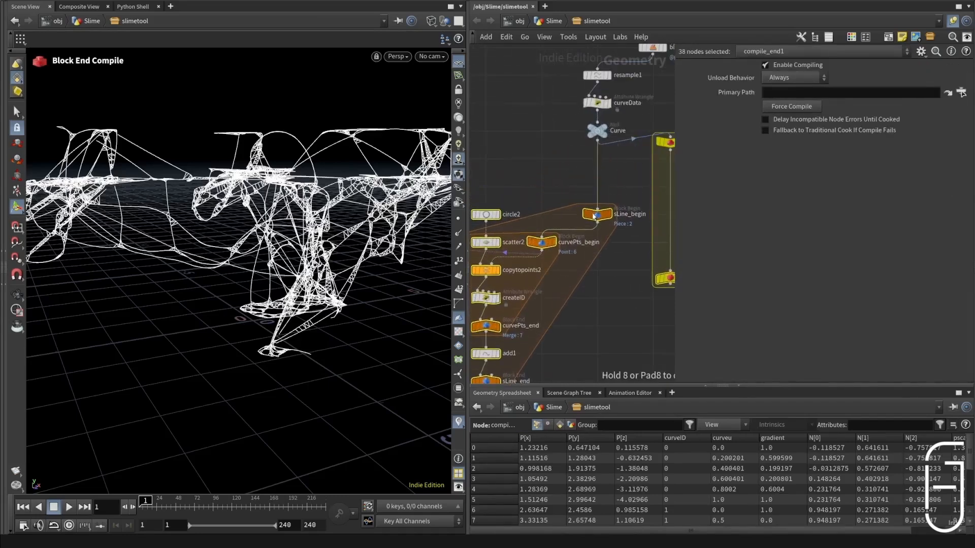
Step: Place the compile begin node between the Curve null and sLine_begin so it feeds the loop
{"action": "left_click", "coordinate": [617, 171]}
{"action": "scroll", "coordinate": [616, 171], "scroll_direction": "down", "scroll_amount": 1}
{"action": "middle_click_drag", "start_coordinate": [617, 172], "coordinate": [591, 171]}
{"action": "scroll", "coordinate": [594, 168], "scroll_direction": "up", "scroll_amount": 1}
{"action": "left_click_drag", "start_coordinate": [643, 145], "coordinate": [573, 210]}
{"action": "left_click_drag", "start_coordinate": [605, 180], "coordinate": [569, 189]}
Step: Insert compile_end1 between connectadjacentpieces2 and OUT, display it, check its node warnings and save the scene
{"action": "scroll", "coordinate": [597, 175], "scroll_direction": "down", "scroll_amount": 3}
{"action": "scroll", "coordinate": [634, 235], "scroll_direction": "up", "scroll_amount": 1}
{"action": "left_click_drag", "start_coordinate": [620, 235], "coordinate": [613, 283]}
{"action": "left_click_drag", "start_coordinate": [655, 245], "coordinate": [620, 237]}
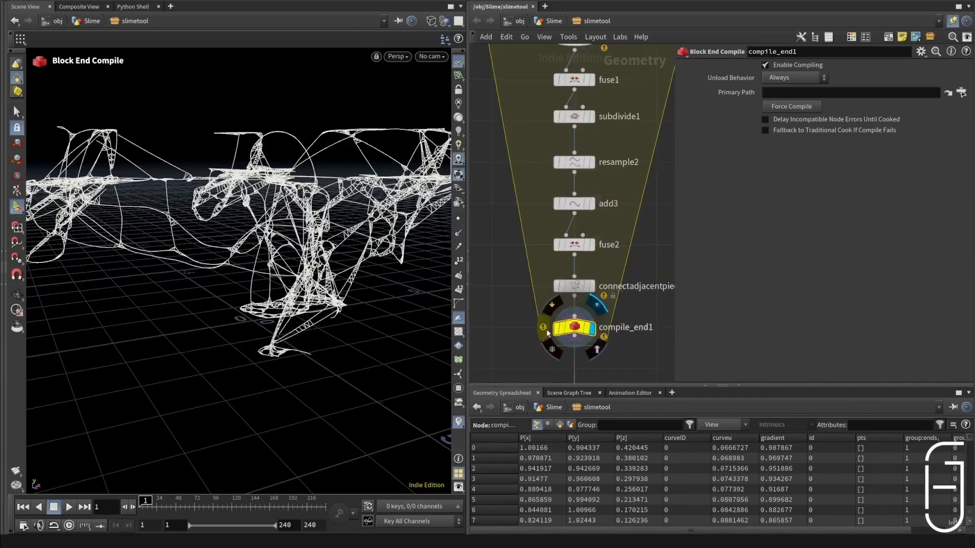
{"action": "left_click", "coordinate": [547, 333]}
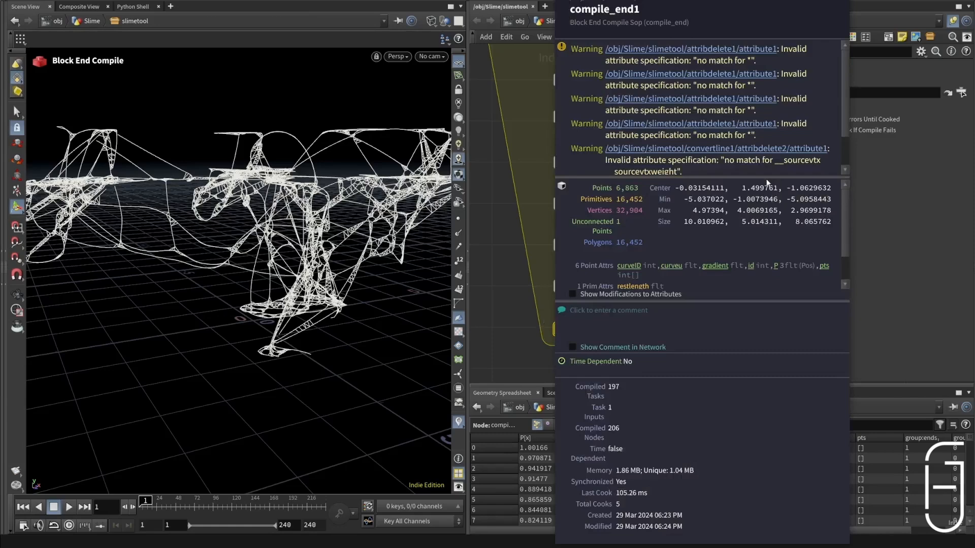
{"action": "key", "text": "ctrl+s"}
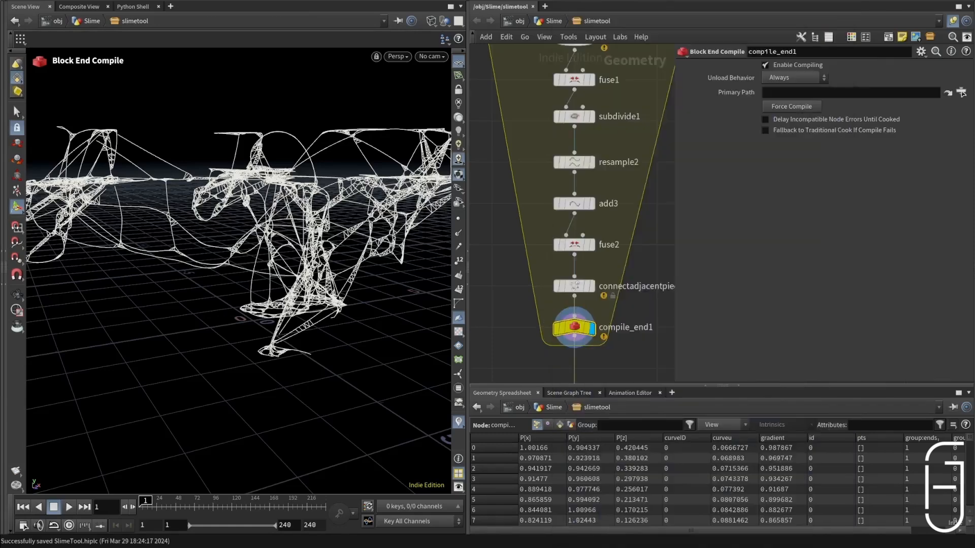
Step: Trace the warnings through the compiled network and inspect the inside of a Connect Adjacent Pieces node
{"action": "scroll", "coordinate": [574, 300], "scroll_direction": "down", "scroll_amount": 5}
{"action": "scroll", "coordinate": [572, 325], "scroll_direction": "up", "scroll_amount": 8}
{"action": "scroll", "coordinate": [595, 174], "scroll_direction": "down", "scroll_amount": 8}
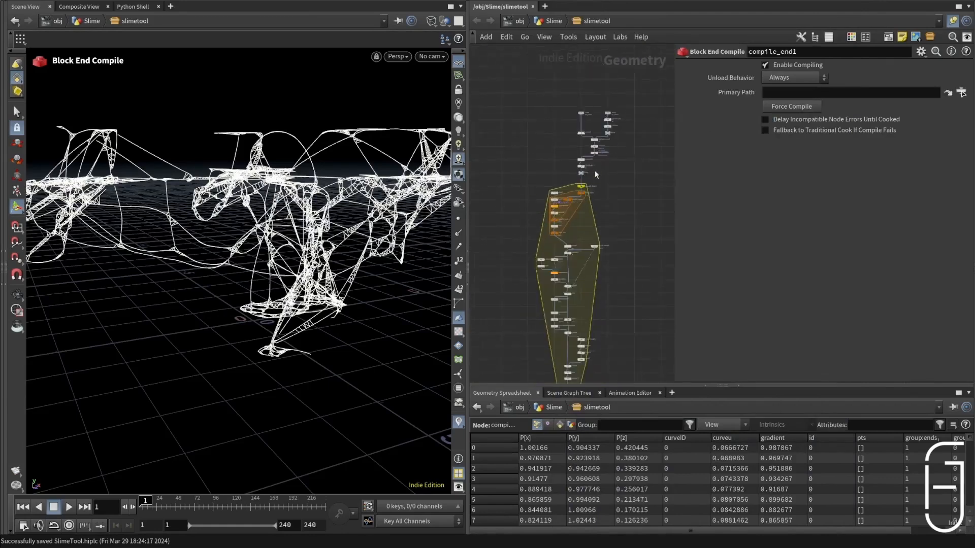
{"action": "scroll", "coordinate": [584, 178], "scroll_direction": "up", "scroll_amount": 5}
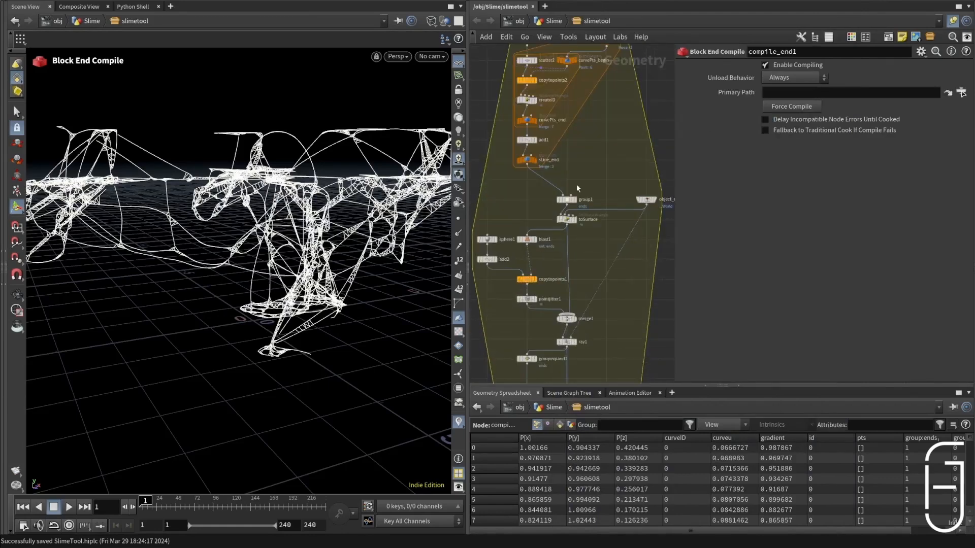
{"action": "scroll", "coordinate": [561, 168], "scroll_direction": "up", "scroll_amount": 3}
{"action": "scroll", "coordinate": [556, 284], "scroll_direction": "up", "scroll_amount": 2}
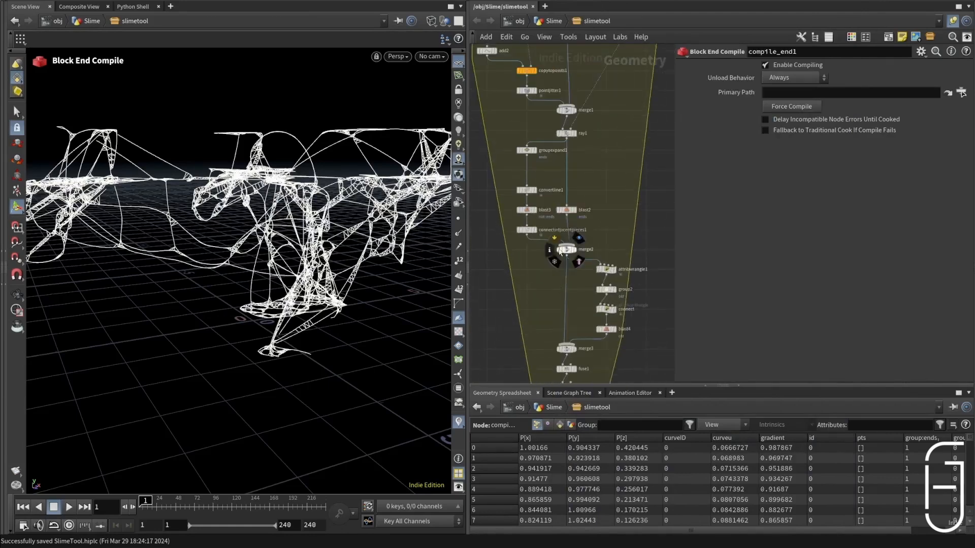
{"action": "double_click", "coordinate": [529, 229]}
{"action": "key", "text": "h"}
{"action": "scroll", "coordinate": [588, 246], "scroll_direction": "up", "scroll_amount": 6}
{"action": "middle_click_drag", "start_coordinate": [641, 319], "coordinate": [622, 287]}
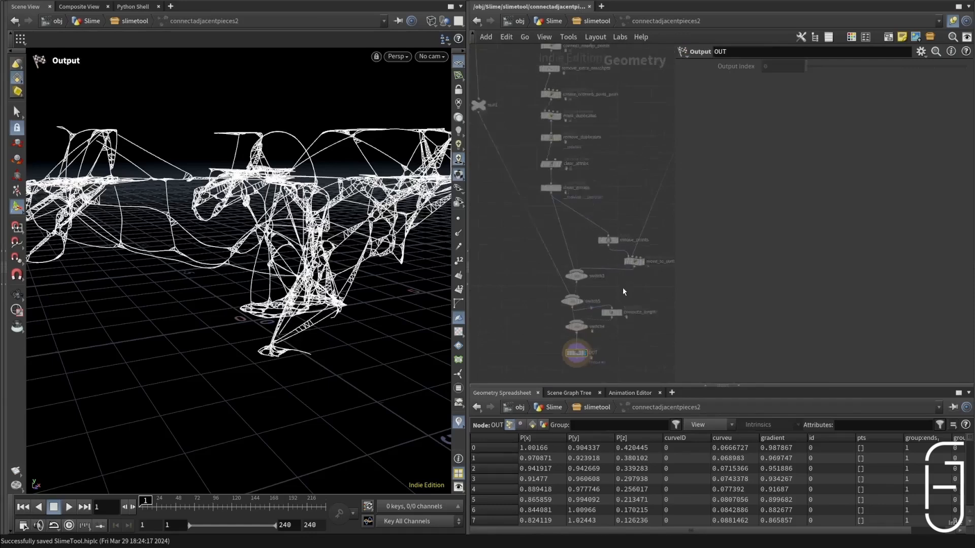
{"action": "left_click", "coordinate": [596, 21]}
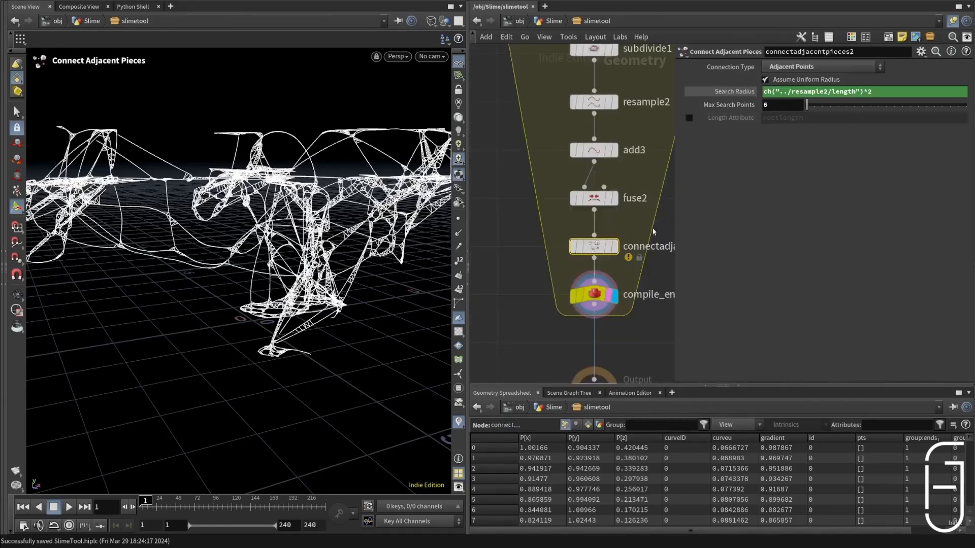
Step: Unlock both Connect Adjacent Pieces nodes inside the compiled block so their contents are editable
{"action": "right_click", "coordinate": [613, 246]}
{"action": "left_click", "coordinate": [658, 428]}
{"action": "scroll", "coordinate": [549, 228], "scroll_direction": "down", "scroll_amount": 2}
{"action": "middle_click_drag", "start_coordinate": [597, 267], "coordinate": [546, 254]}
{"action": "scroll", "coordinate": [546, 254], "scroll_direction": "up", "scroll_amount": 2}
{"action": "left_click", "coordinate": [525, 265]}
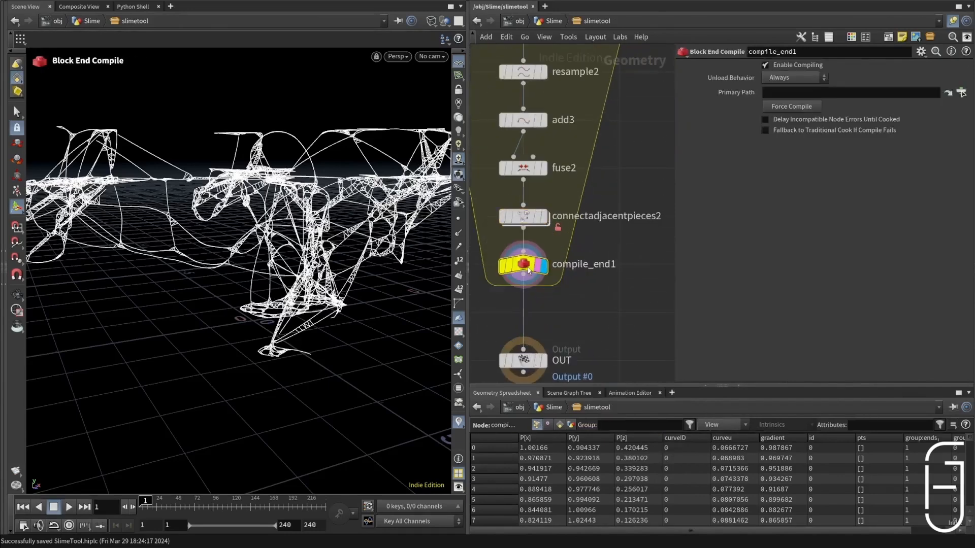
{"action": "scroll", "coordinate": [615, 235], "scroll_direction": "down", "scroll_amount": 3}
{"action": "scroll", "coordinate": [611, 233], "scroll_direction": "down", "scroll_amount": 3}
{"action": "middle_click_drag", "start_coordinate": [569, 91], "coordinate": [586, 290]}
{"action": "scroll", "coordinate": [586, 290], "scroll_direction": "up", "scroll_amount": 6}
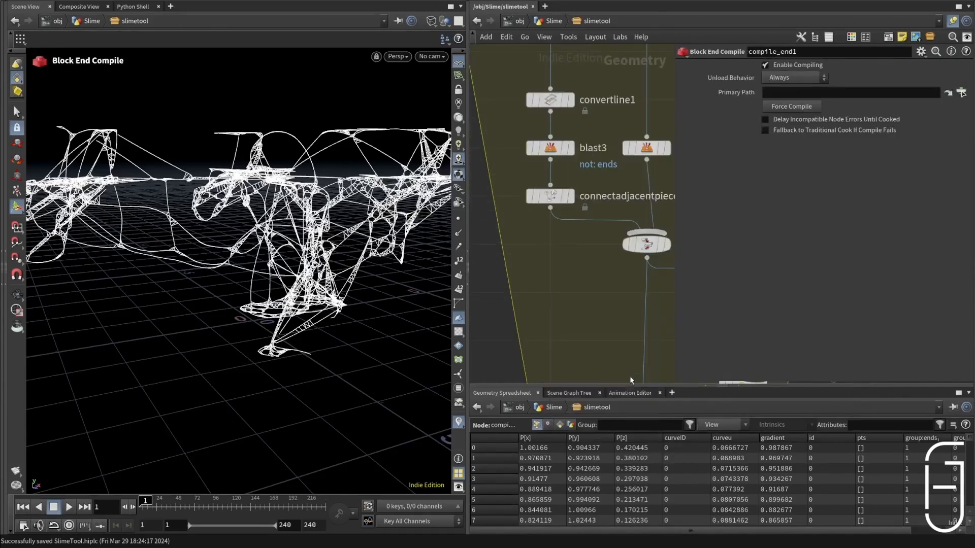
{"action": "right_click", "coordinate": [538, 197]}
{"action": "left_click", "coordinate": [574, 381]}
Step: Open the slimetool asset's parameters in a floating window beside the viewport
{"action": "right_click", "coordinate": [576, 23]}
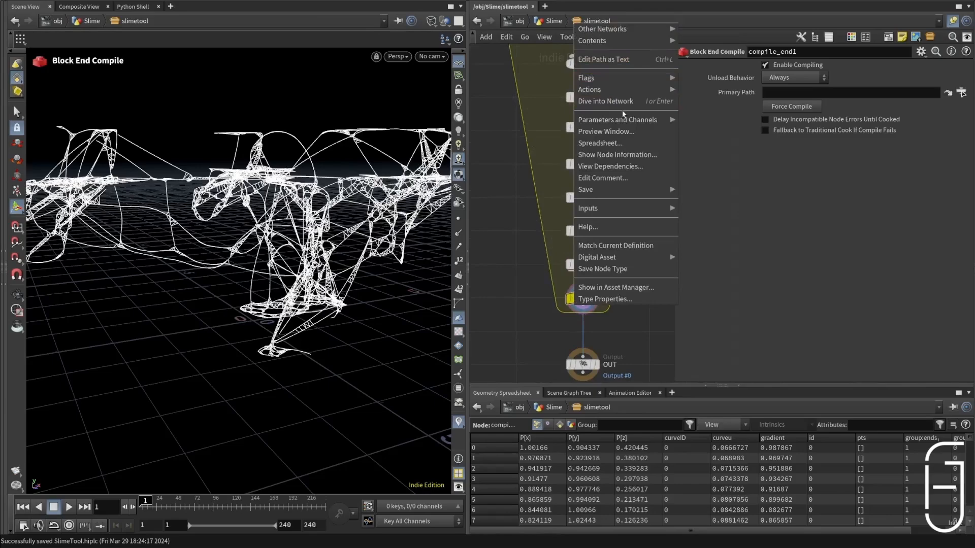
{"action": "mouse_move", "coordinate": [628, 120]}
{"action": "left_click", "coordinate": [709, 121]}
{"action": "left_click_drag", "start_coordinate": [729, 4], "coordinate": [703, 31]}
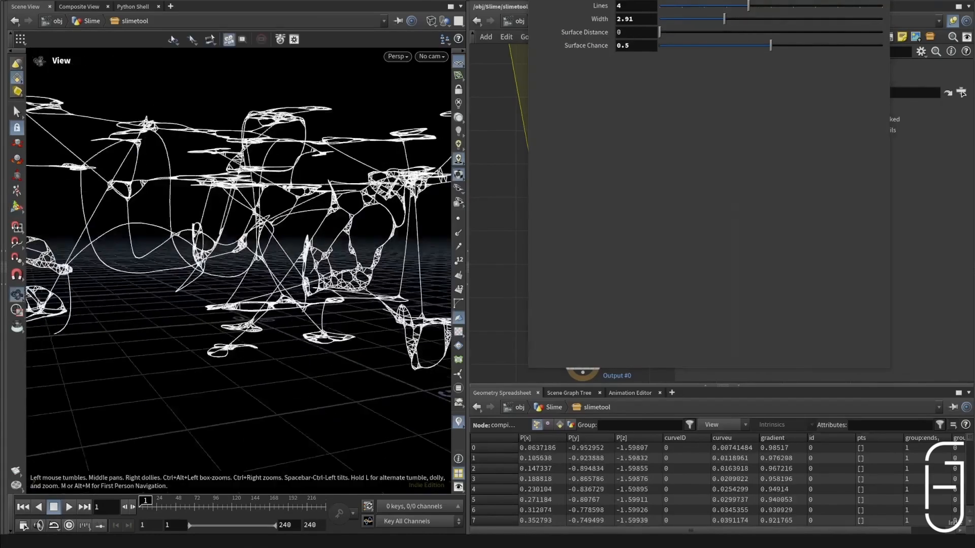
{"action": "left_click_drag", "start_coordinate": [450, 135], "coordinate": [443, 142], "text": "alt"}
Step: Set Lines to 5, Surface Distance to 0.19 and Width to 1.06, and inspect the strands from other angles
{"action": "left_click_drag", "start_coordinate": [748, 6], "coordinate": [771, 7]}
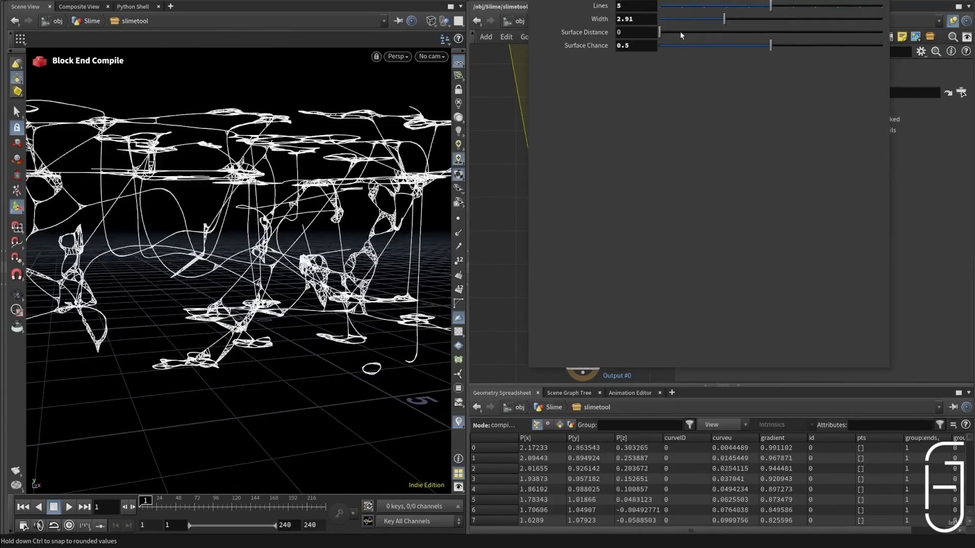
{"action": "left_click_drag", "start_coordinate": [680, 31], "coordinate": [663, 33]}
{"action": "left_click", "coordinate": [719, 21]}
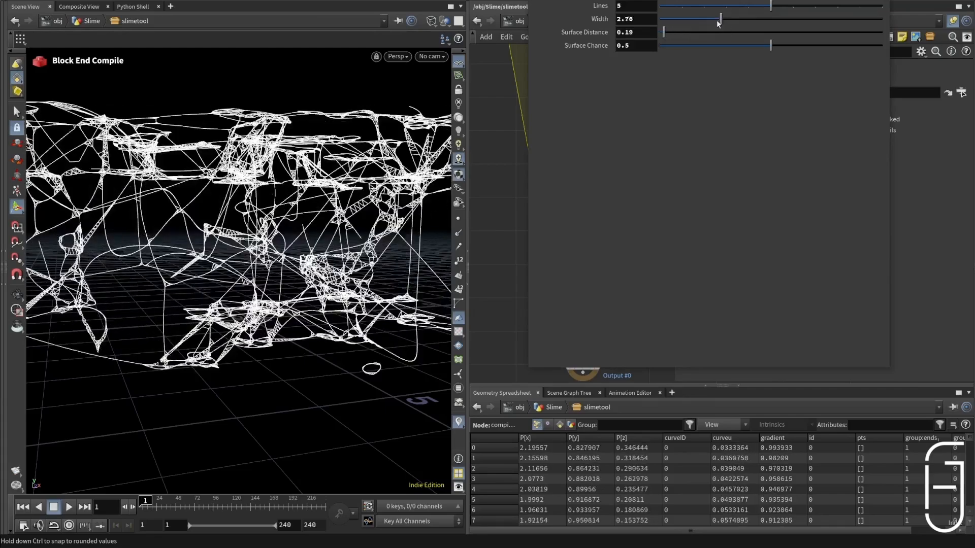
{"action": "left_click_drag", "start_coordinate": [719, 23], "coordinate": [682, 29]}
{"action": "left_click_drag", "start_coordinate": [396, 152], "coordinate": [355, 213], "text": "alt"}
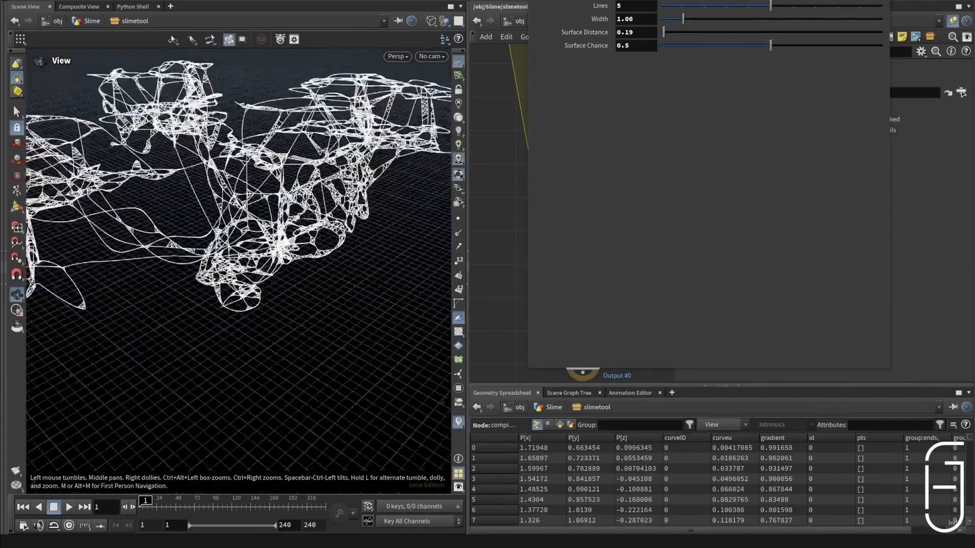
{"action": "left_click_drag", "start_coordinate": [259, 297], "coordinate": [257, 243], "text": "alt"}
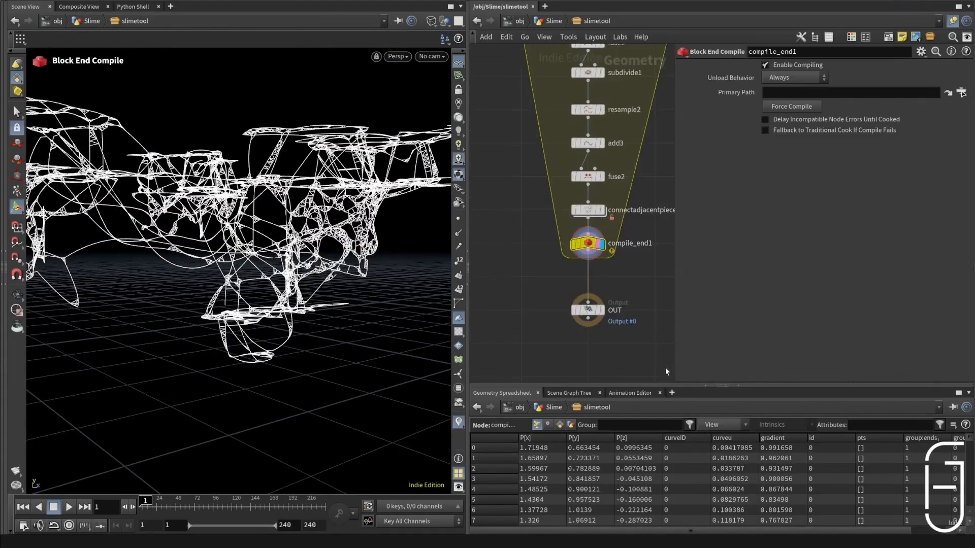
Step: Move the OUT node far below compile_end1 to free space for more nodes
{"action": "left_click_drag", "start_coordinate": [632, 243], "coordinate": [632, 327]}
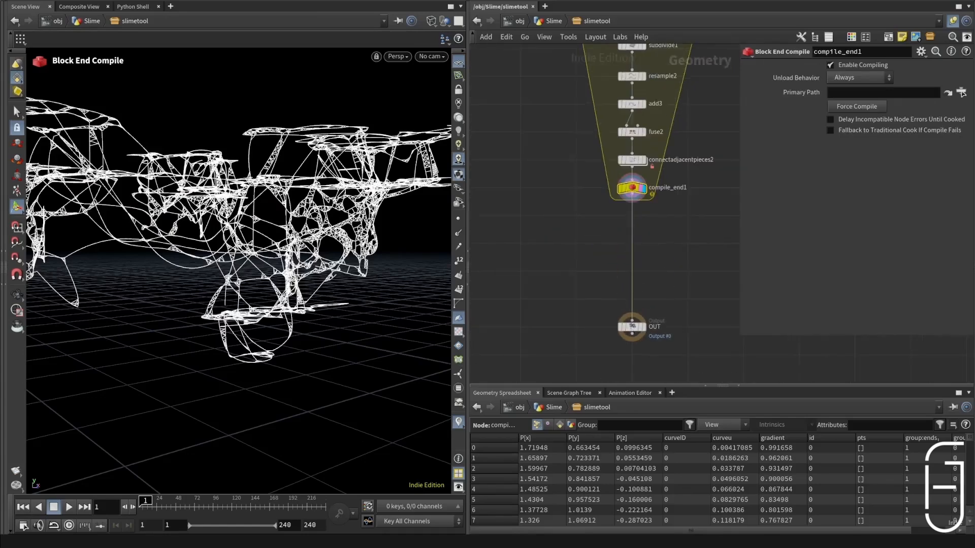
{"action": "left_click", "coordinate": [632, 200]}
{"action": "key", "text": "Tab"}
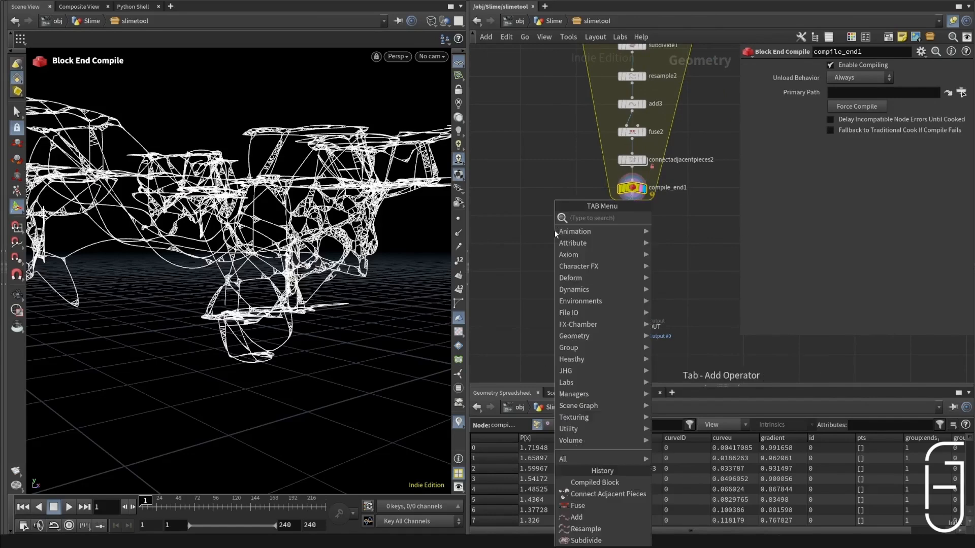
{"action": "key", "text": "Escape"}
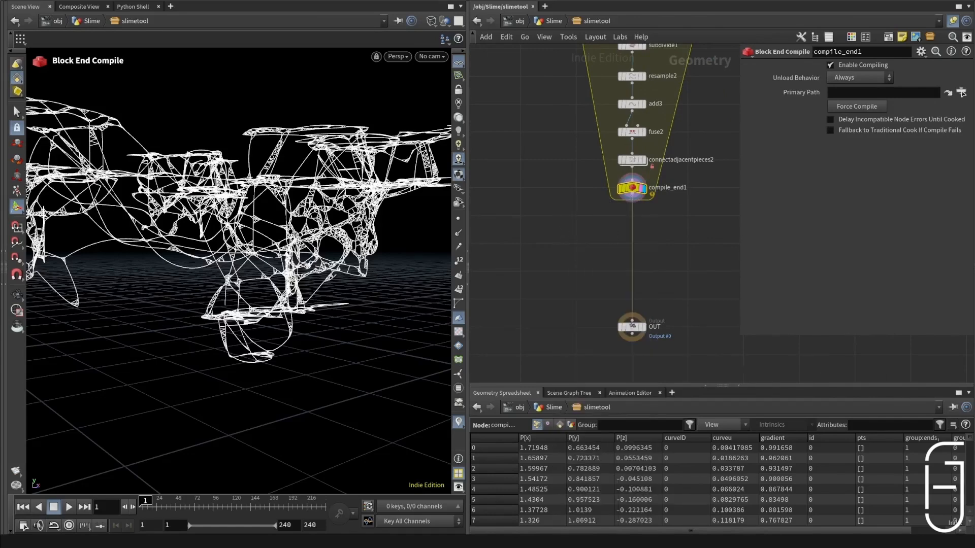
{"action": "scroll", "coordinate": [681, 342], "scroll_direction": "down", "scroll_amount": 3}
{"action": "middle_click_drag", "start_coordinate": [681, 342], "coordinate": [707, 248]}
{"action": "scroll", "coordinate": [707, 247], "scroll_direction": "up", "scroll_amount": 2}
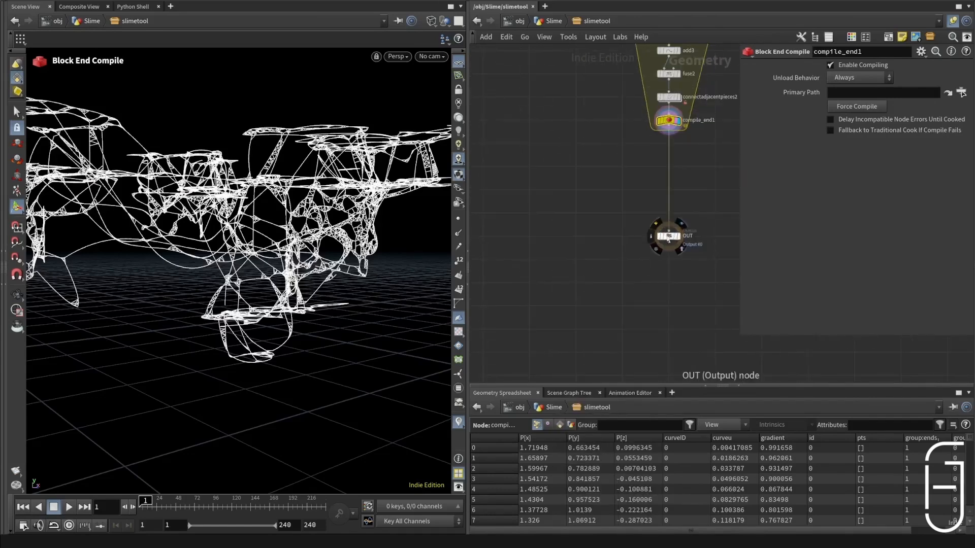
{"action": "scroll", "coordinate": [643, 295], "scroll_direction": "down", "scroll_amount": 3}
{"action": "left_click_drag", "start_coordinate": [669, 237], "coordinate": [670, 293]}
{"action": "scroll", "coordinate": [672, 296], "scroll_direction": "up", "scroll_amount": 2}
{"action": "scroll", "coordinate": [648, 288], "scroll_direction": "down", "scroll_amount": 3}
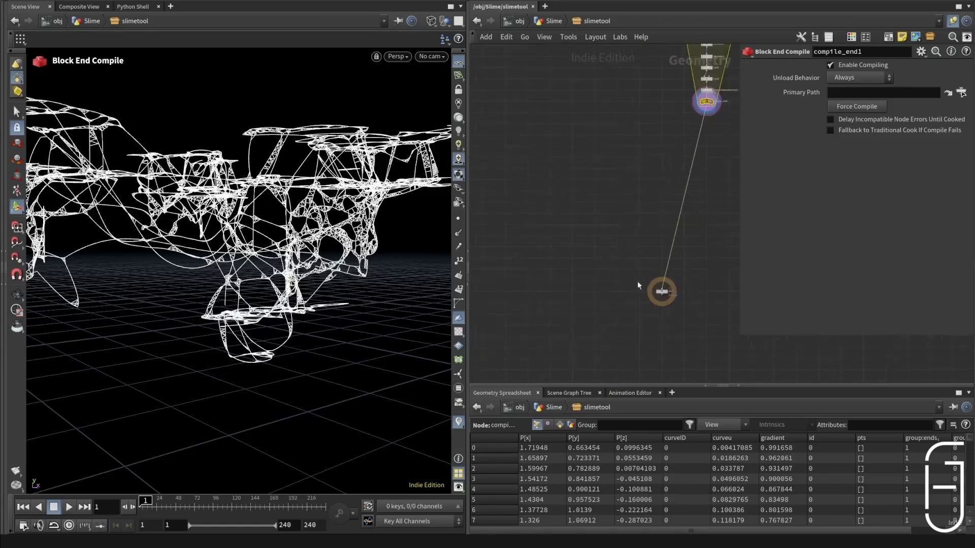
Step: Cut the wire between compile_end1 and OUT
{"action": "scroll", "coordinate": [672, 251], "scroll_direction": "up", "scroll_amount": 3}
{"action": "key", "text": "y"}
{"action": "left_click_drag", "start_coordinate": [629, 195], "coordinate": [706, 195]}
Step: Add an Object Merge node in the empty area below the compiled block
{"action": "key", "text": "Tab"}
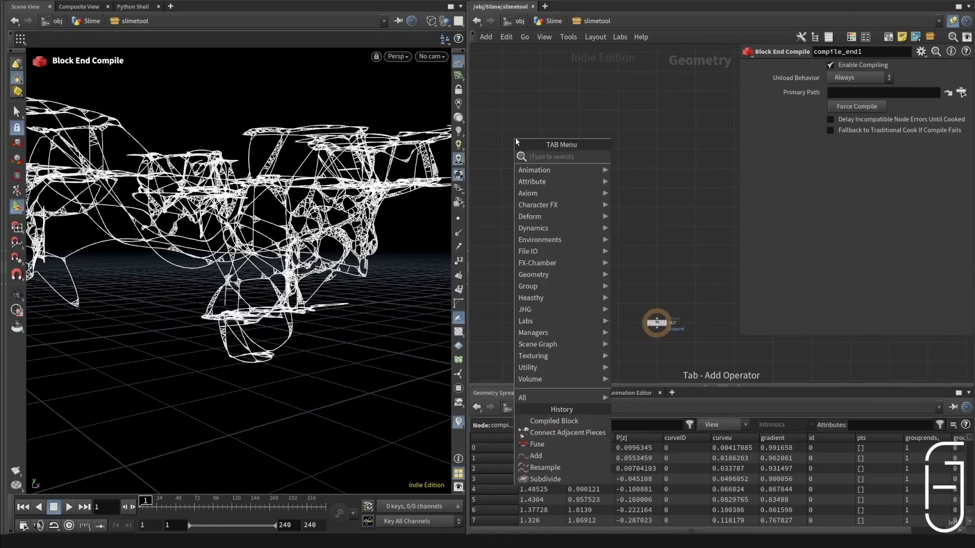
{"action": "type", "text": "ge"}
{"action": "key", "text": "BackSpace"}
{"action": "key", "text": "BackSpace"}
{"action": "type", "text": "objm"}
{"action": "key", "text": "Return"}
{"action": "left_click", "coordinate": [540, 137]}
Step: Add a Null directly under compile_end1, rename it OUT_Edit, and select the new Object Merge node
{"action": "key", "text": "Tab"}
{"action": "type", "text": "null"}
{"action": "key", "text": "Return"}
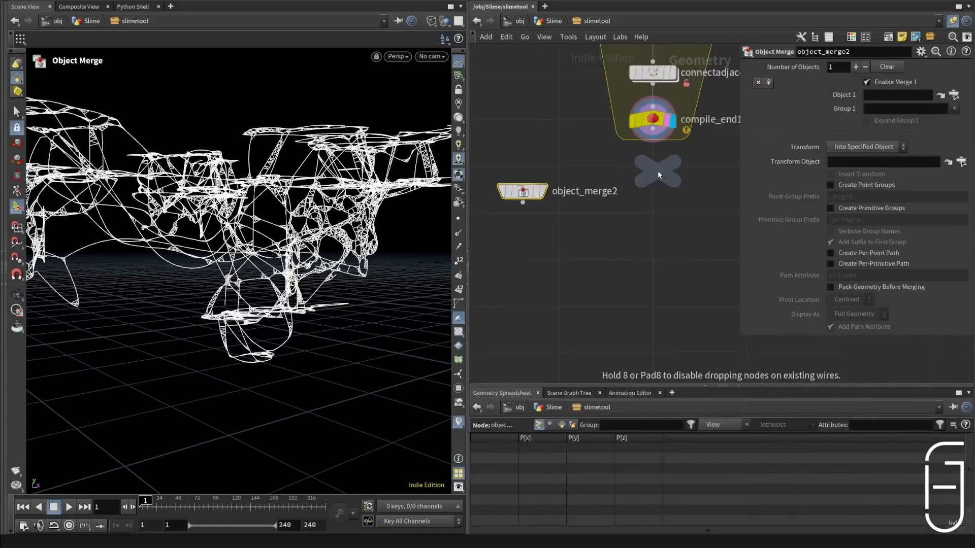
{"action": "left_click", "coordinate": [657, 171]}
{"action": "left_click_drag", "start_coordinate": [657, 181], "coordinate": [652, 176]}
{"action": "double_click", "coordinate": [690, 167]}
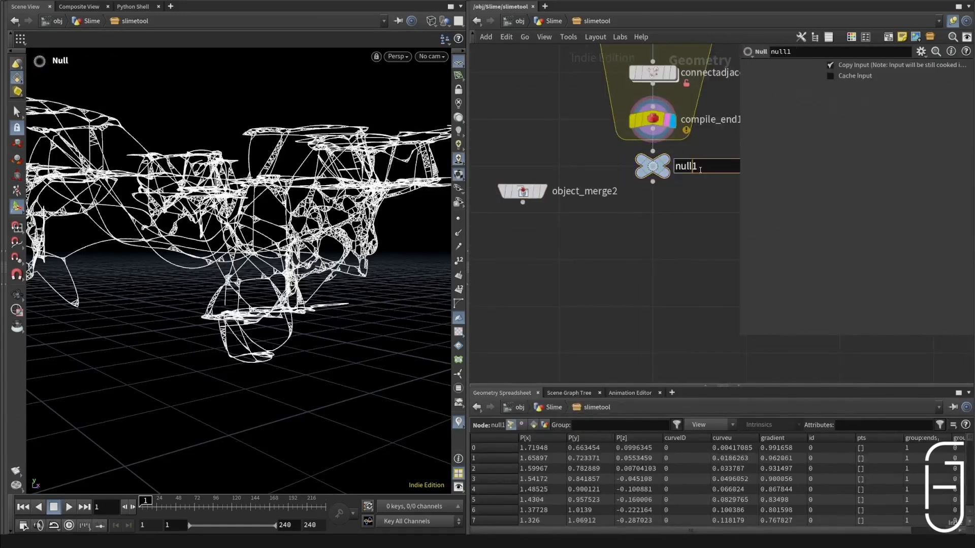
{"action": "type", "text": "OUT_Edit"}
{"action": "key", "text": "Return"}
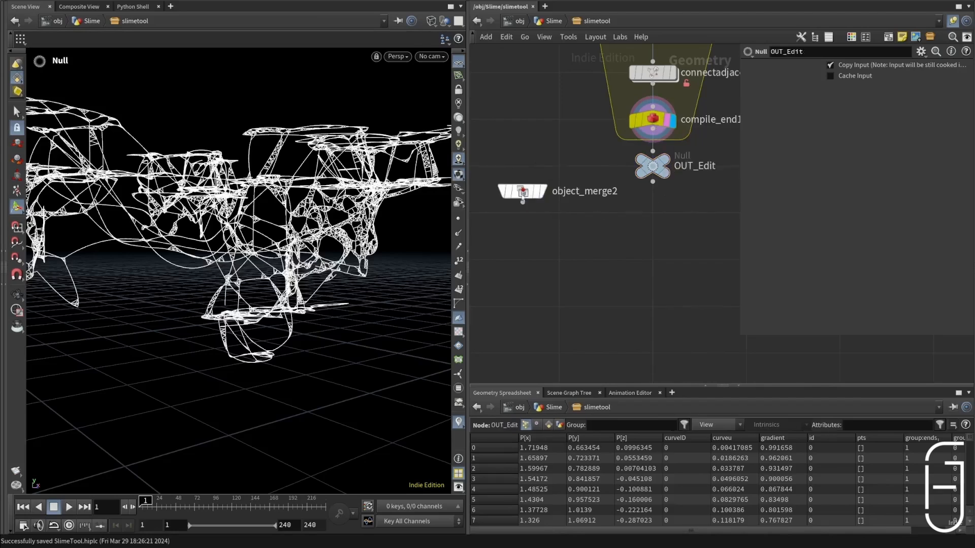
{"action": "left_click", "coordinate": [522, 191]}
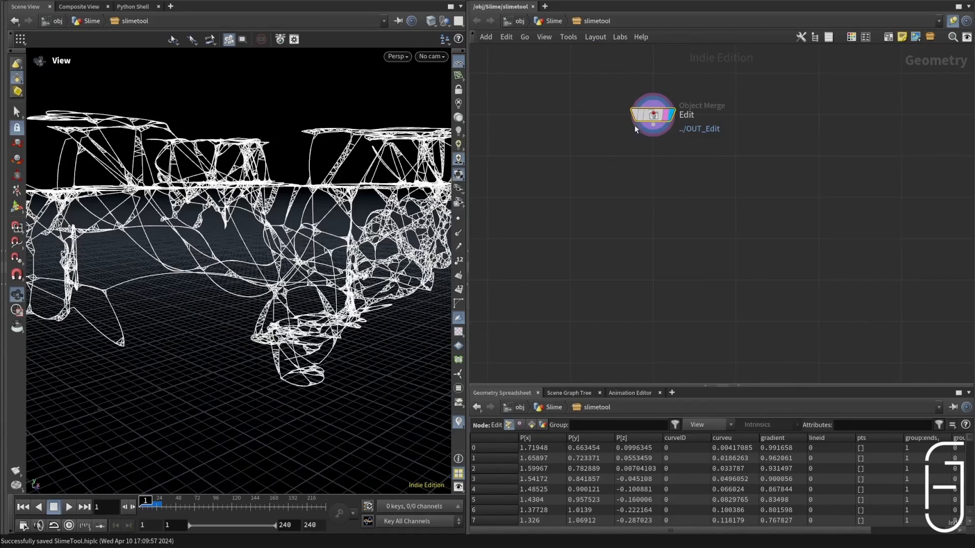
Step: Add an Orientation Along Curve node fed by the Edit object merge and align it underneath
{"action": "left_click_drag", "start_coordinate": [653, 136], "coordinate": [662, 182]}
{"action": "type", "text": "ore"}
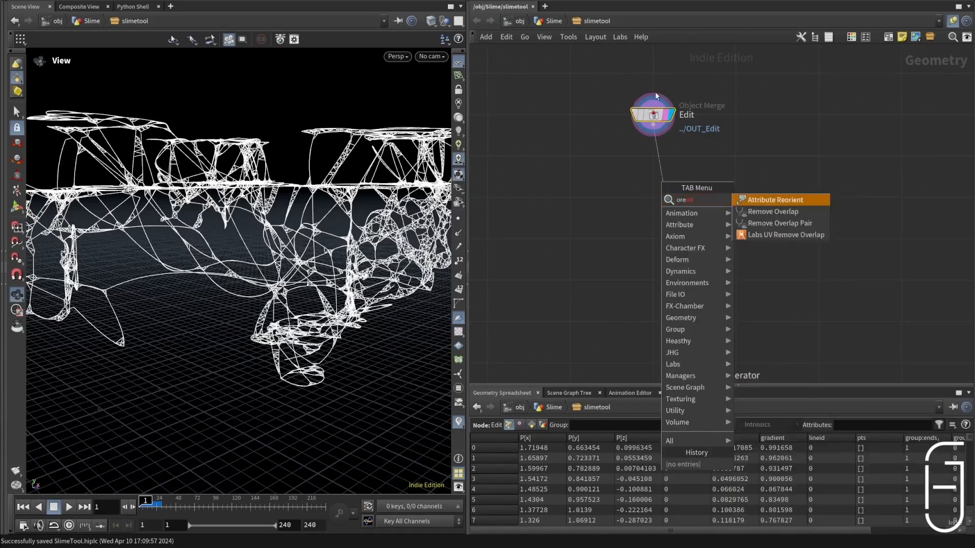
{"action": "key", "text": "BackSpace"}
{"action": "type", "text": "ie"}
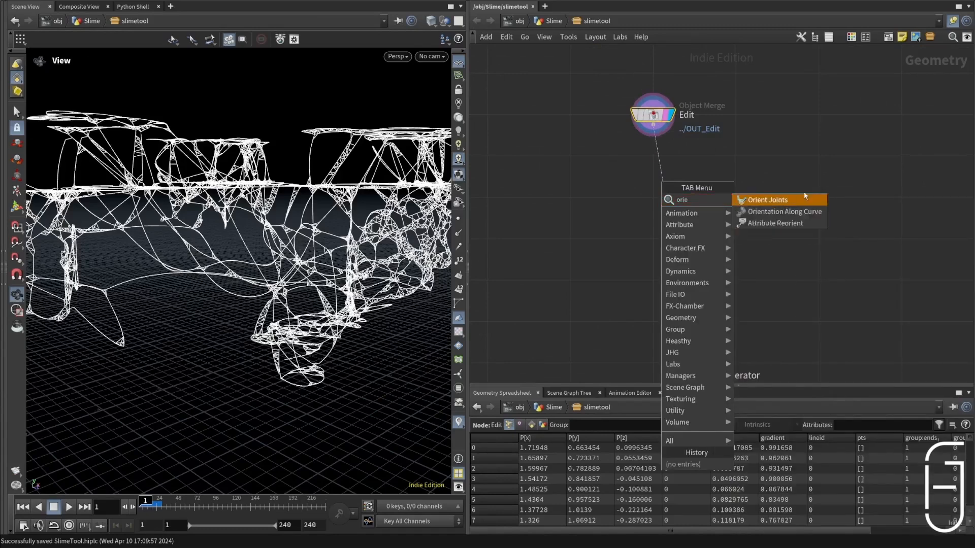
{"action": "left_click", "coordinate": [793, 213]}
{"action": "left_click", "coordinate": [680, 182]}
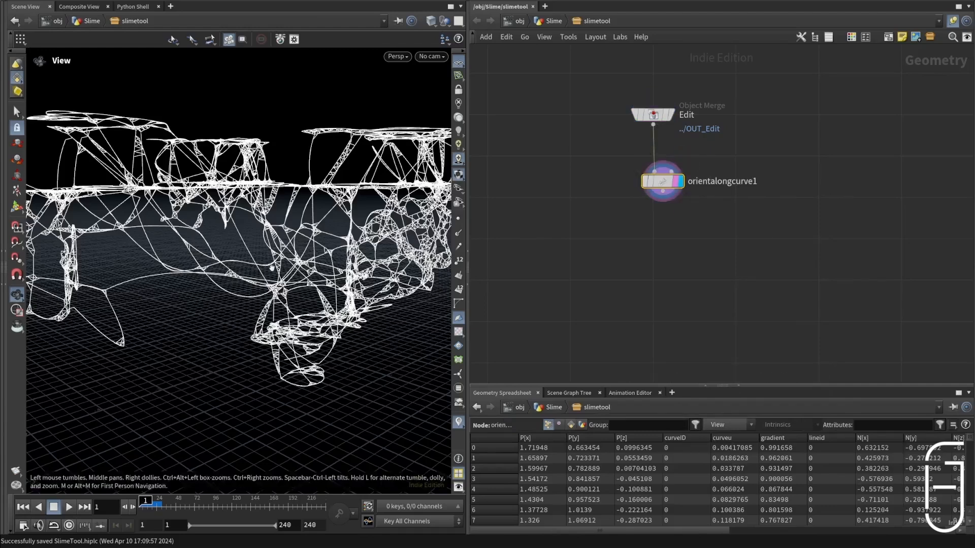
{"action": "key", "text": "l"}
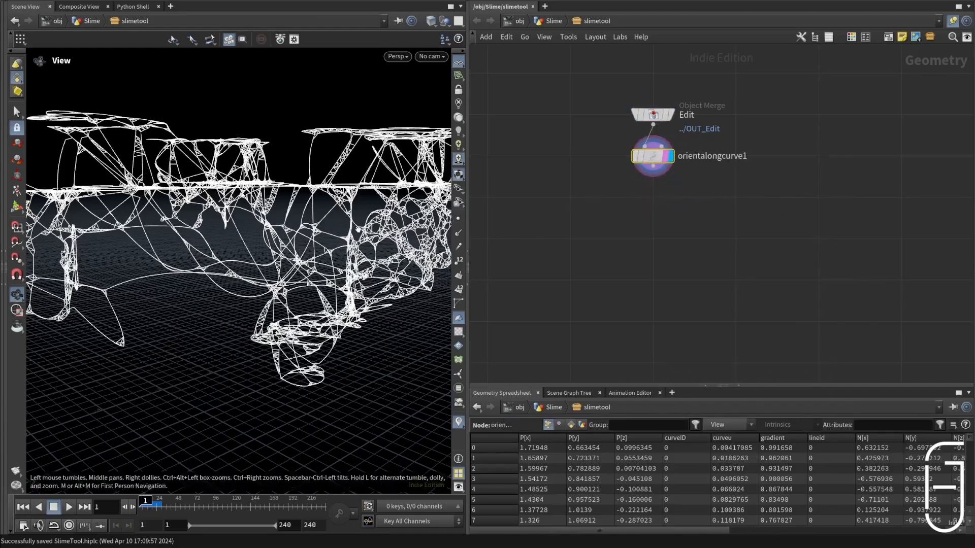
{"action": "left_click_drag", "start_coordinate": [229, 284], "coordinate": [300, 264]}
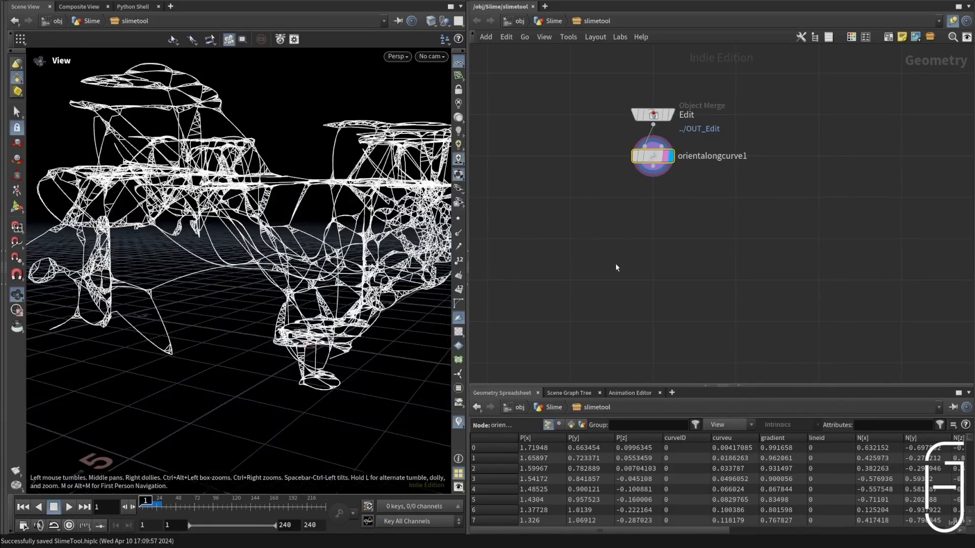
Step: Add a Sweep node below orientalongcurve1
{"action": "key", "text": "Tab"}
{"action": "type", "text": "sweep"}
{"action": "key", "text": "Return"}
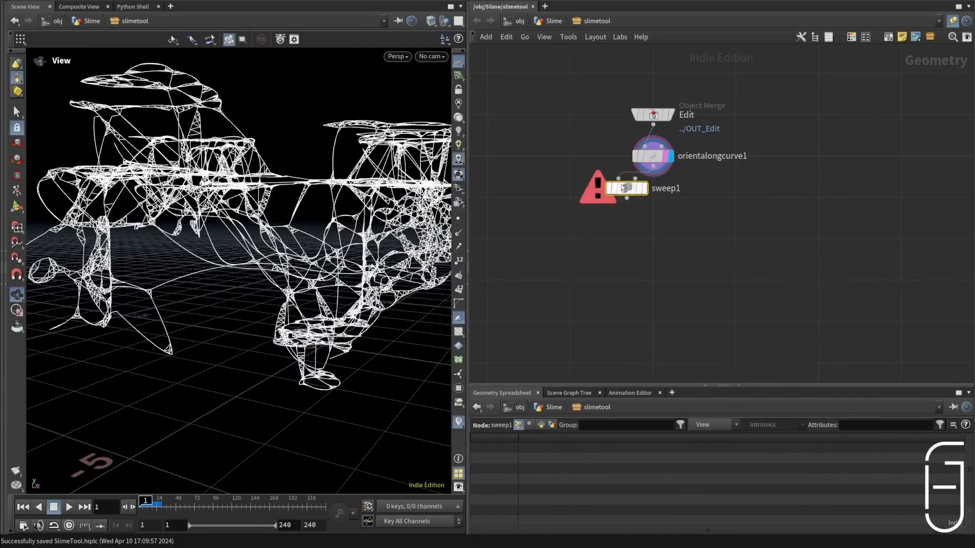
Step: Place and display sweep1 below orientalongcurve1, with its surface shape set to Round Tube and its columns to 3
{"action": "left_click", "coordinate": [666, 240]}
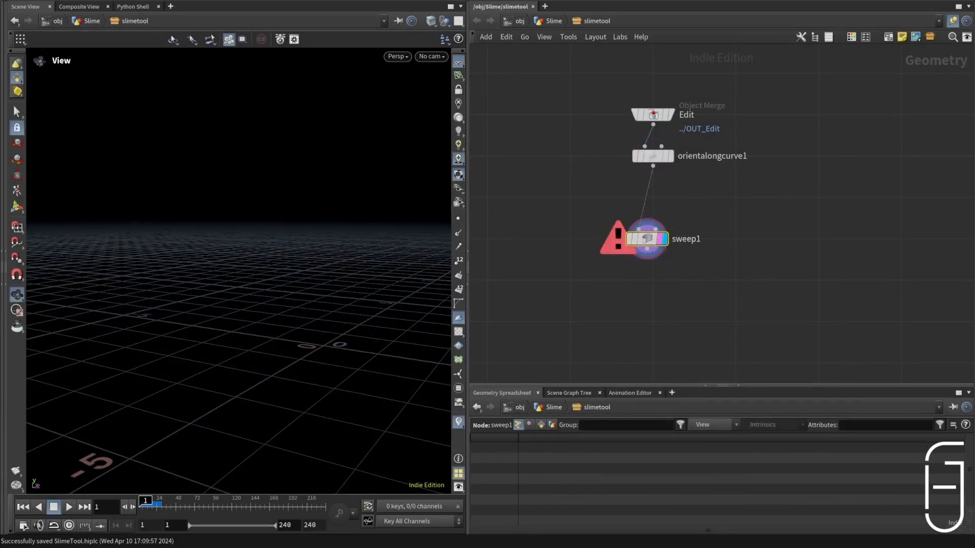
{"action": "key", "text": "p"}
{"action": "left_click", "coordinate": [870, 122]}
{"action": "left_click", "coordinate": [857, 147]}
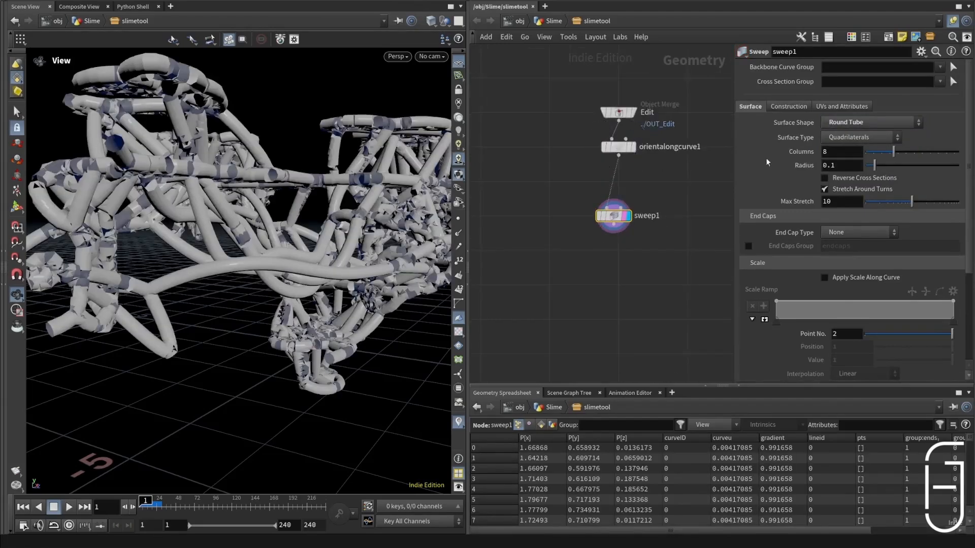
{"action": "double_click", "coordinate": [839, 152]}
{"action": "type", "text": "3"}
{"action": "key", "text": "Return"}
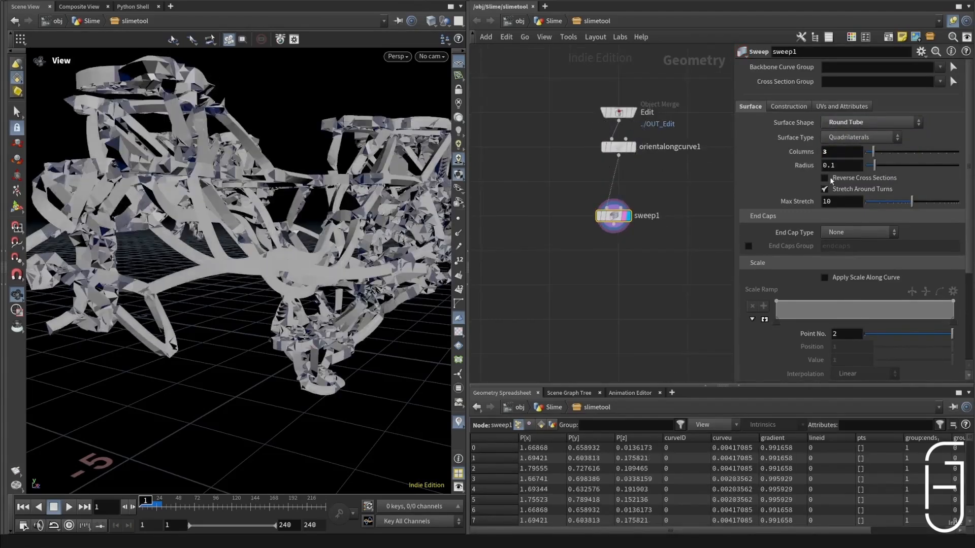
Step: Turn off Stretch Around Turns and Apply Roll or Twist on sweep1
{"action": "left_click", "coordinate": [840, 189]}
{"action": "scroll", "coordinate": [812, 264], "scroll_direction": "down", "scroll_amount": 5}
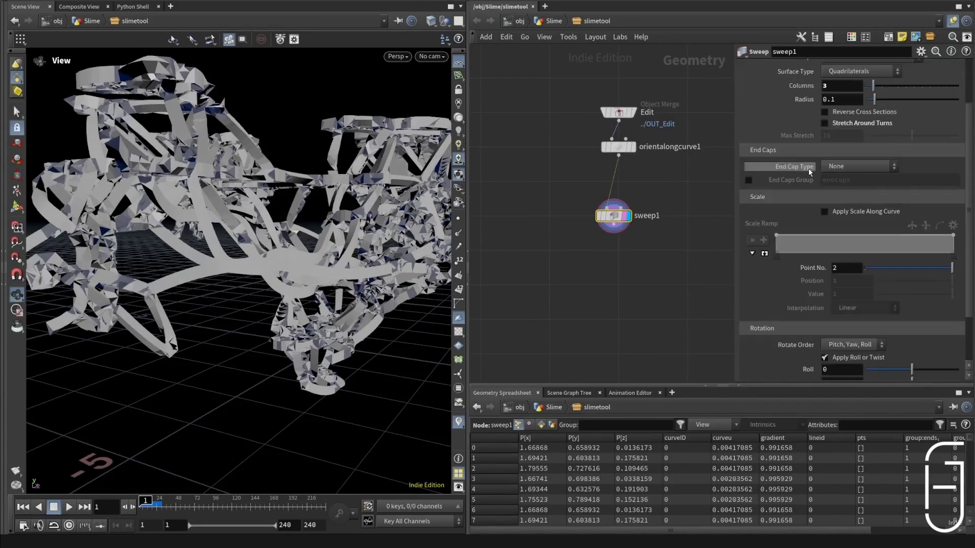
{"action": "scroll", "coordinate": [858, 296], "scroll_direction": "up", "scroll_amount": 2}
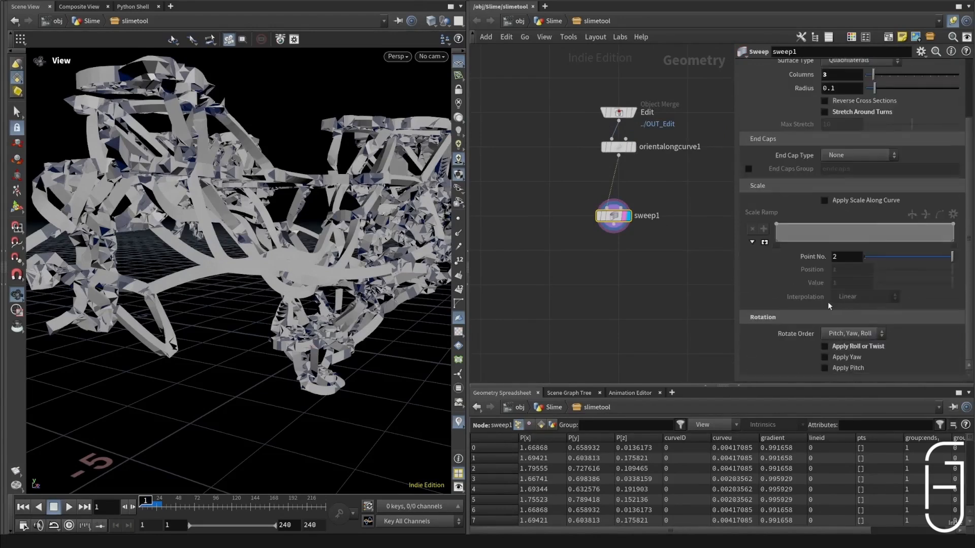
{"action": "scroll", "coordinate": [795, 254], "scroll_direction": "up", "scroll_amount": 3}
Step: Disable Target Up Vector at Start, Make Closed Curve Orientations Continuous and Transform Using Curve Point Attributes in the sweep's construction settings
{"action": "left_click", "coordinate": [789, 106]}
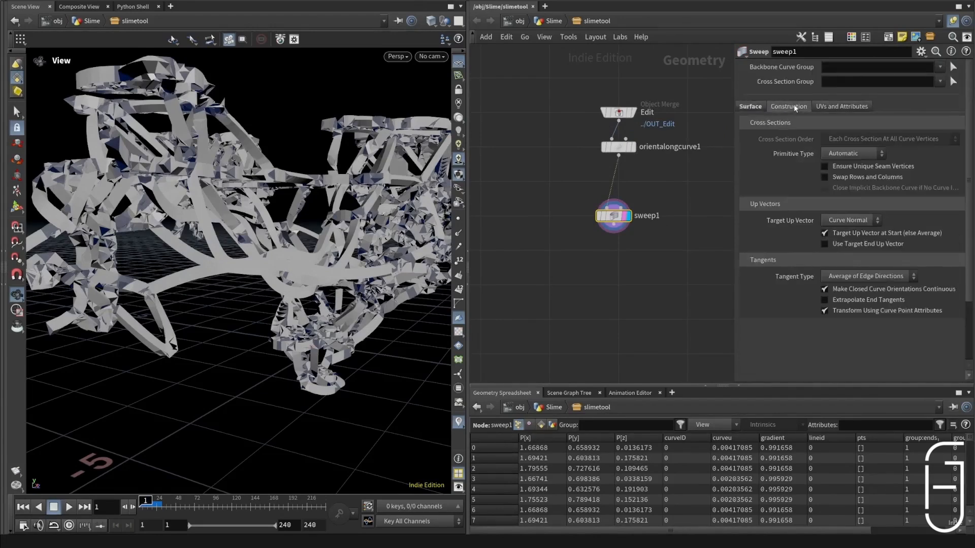
{"action": "left_click", "coordinate": [835, 235]}
{"action": "left_click", "coordinate": [832, 290]}
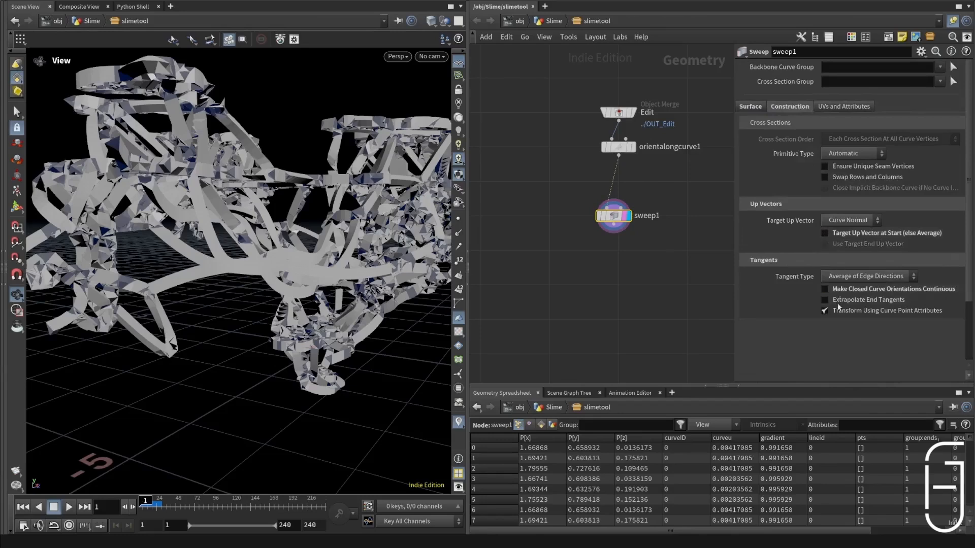
{"action": "left_click", "coordinate": [835, 311]}
{"action": "scroll", "coordinate": [632, 210], "scroll_direction": "up", "scroll_amount": 2}
{"action": "scroll", "coordinate": [632, 210], "scroll_direction": "up", "scroll_amount": 2}
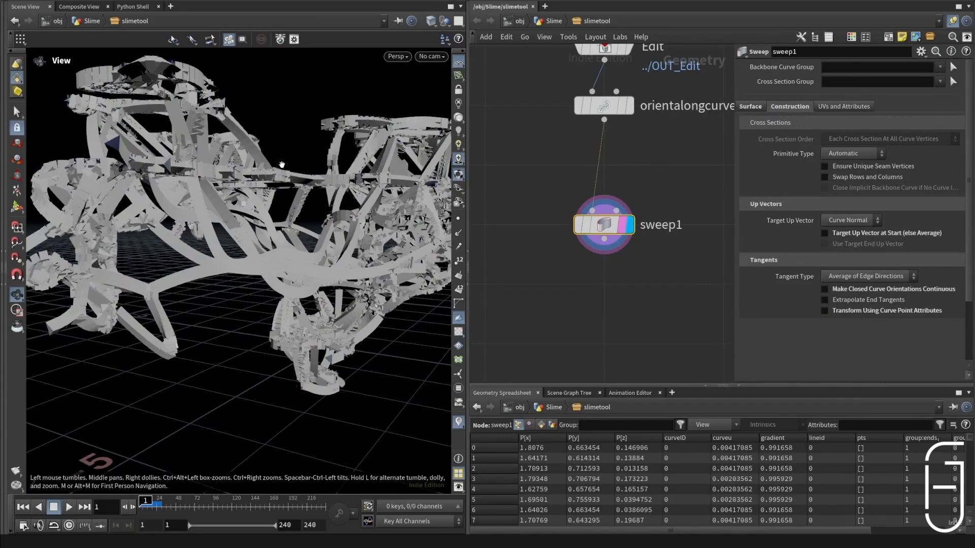
Step: Save the scene and inspect the swept strands from several angles
{"action": "key", "text": "ctrl+s"}
{"action": "left_click_drag", "start_coordinate": [244, 188], "coordinate": [262, 198]}
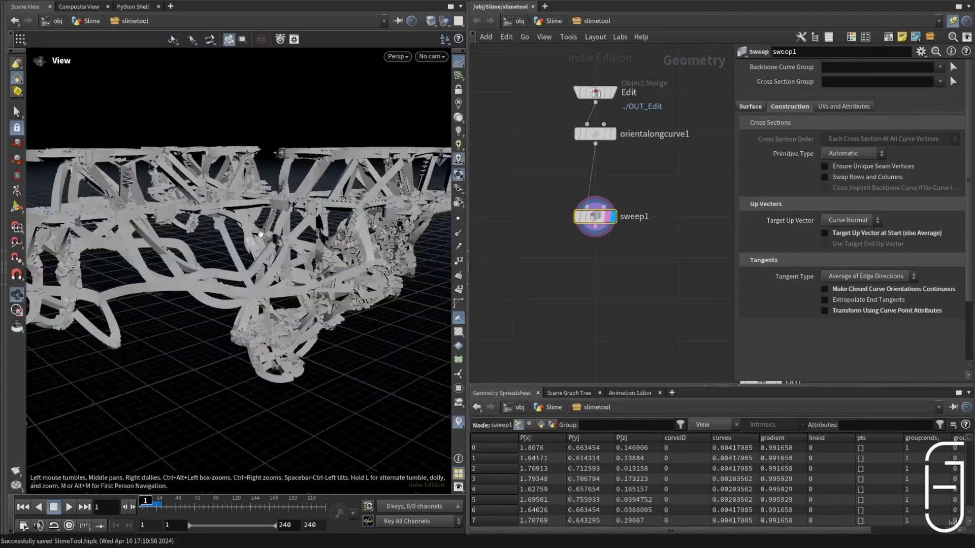
{"action": "mouse_move", "coordinate": [257, 235]}
{"action": "left_mouse_down"}
{"action": "mouse_move", "coordinate": [238, 241]}
{"action": "mouse_move", "coordinate": [264, 228]}
{"action": "left_mouse_up"}
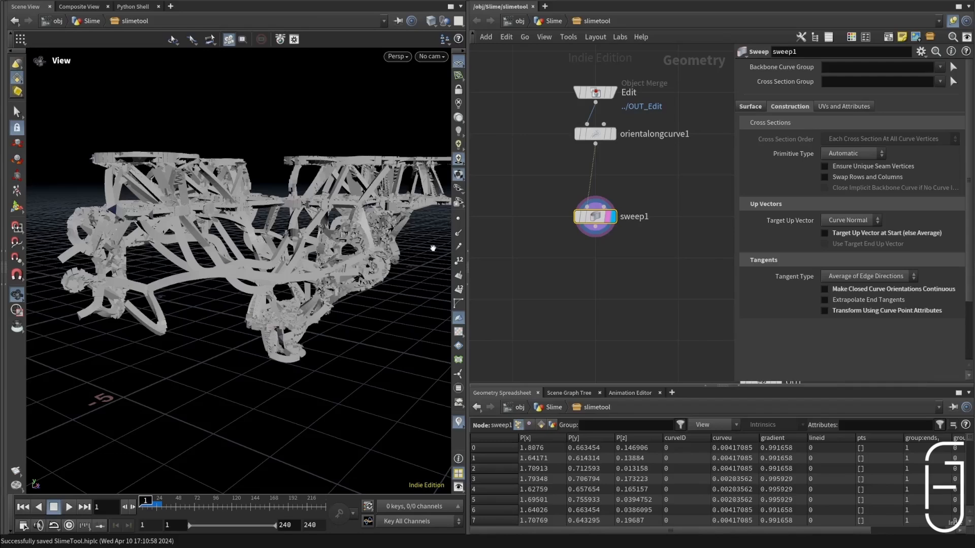
Step: Add a Box node fed by orientalongcurve1 and enable its Oriented Bounding Box option
{"action": "key", "text": "Tab"}
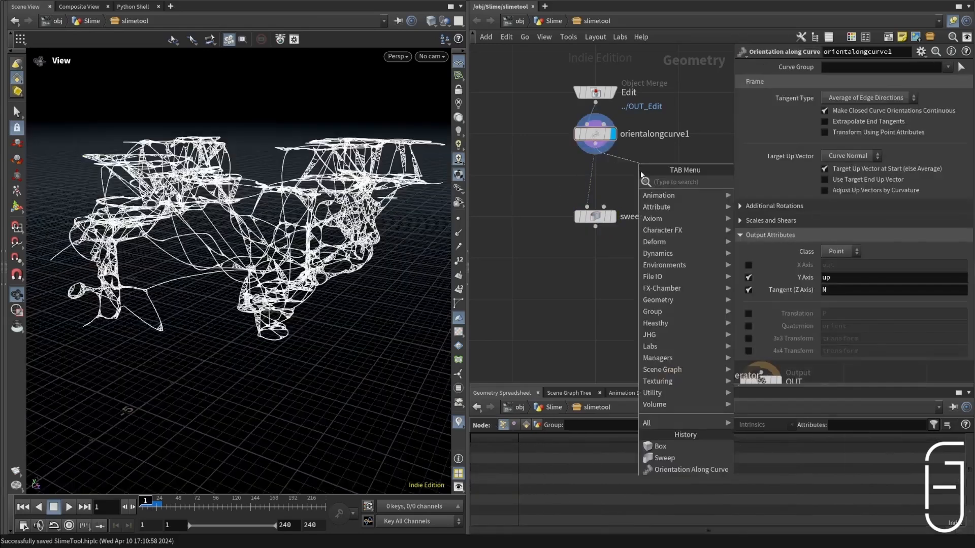
{"action": "type", "text": "boi"}
{"action": "key", "text": "BackSpace"}
{"action": "key", "text": "BackSpace"}
{"action": "key", "text": "BackSpace"}
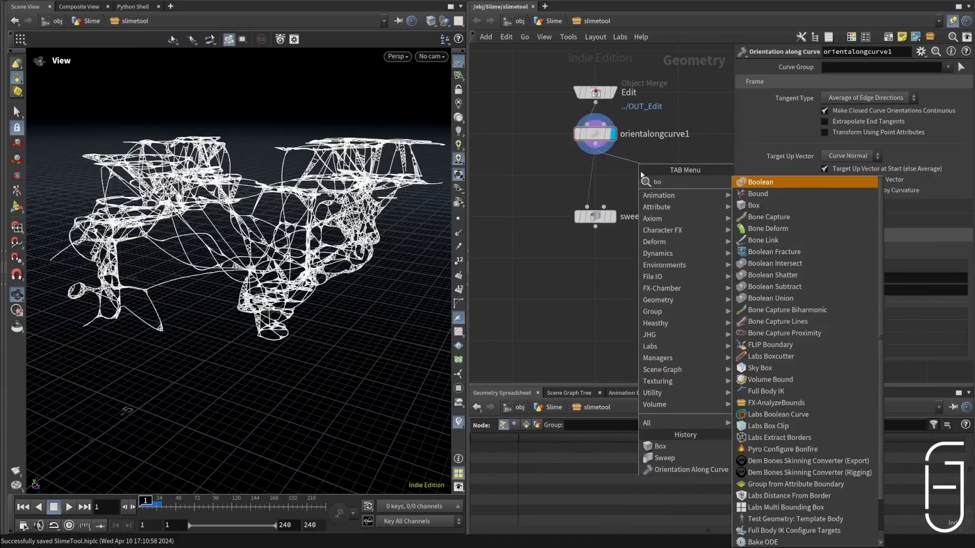
{"action": "key", "text": "Escape"}
{"action": "left_click", "coordinate": [640, 175]}
{"action": "left_click_drag", "start_coordinate": [641, 175], "coordinate": [673, 176]}
{"action": "left_click", "coordinate": [859, 206]}
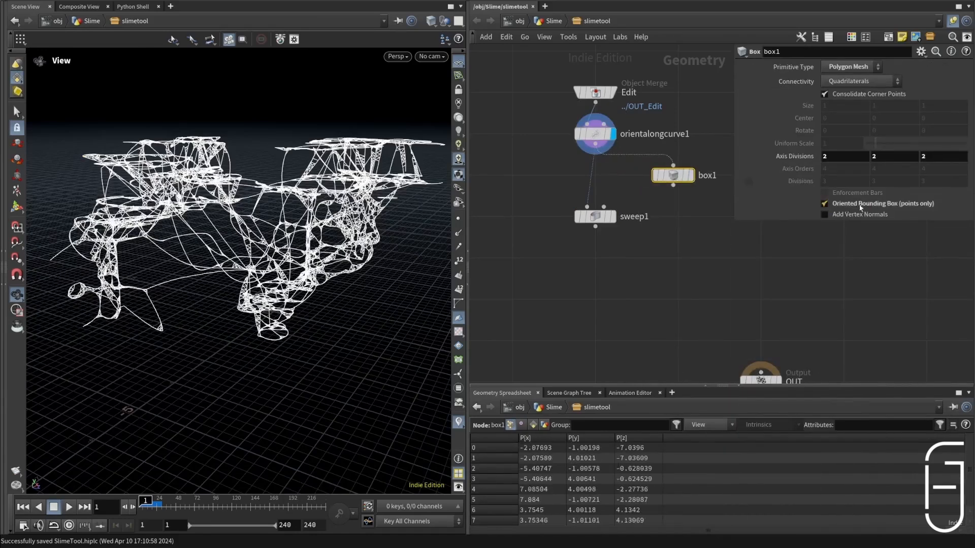
Step: Display box1 in wireframe and examine how the bounding box encloses the strands
{"action": "left_click", "coordinate": [691, 175]}
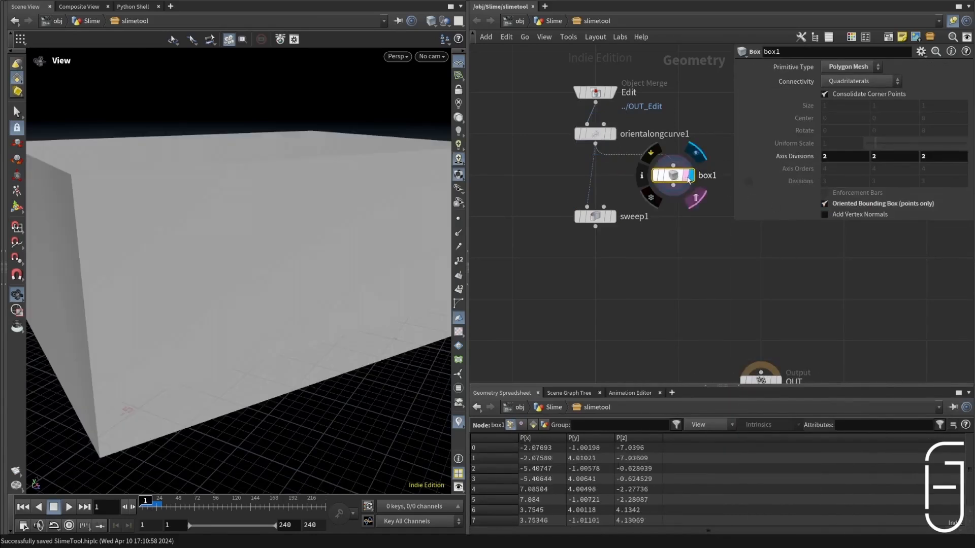
{"action": "key", "text": "w"}
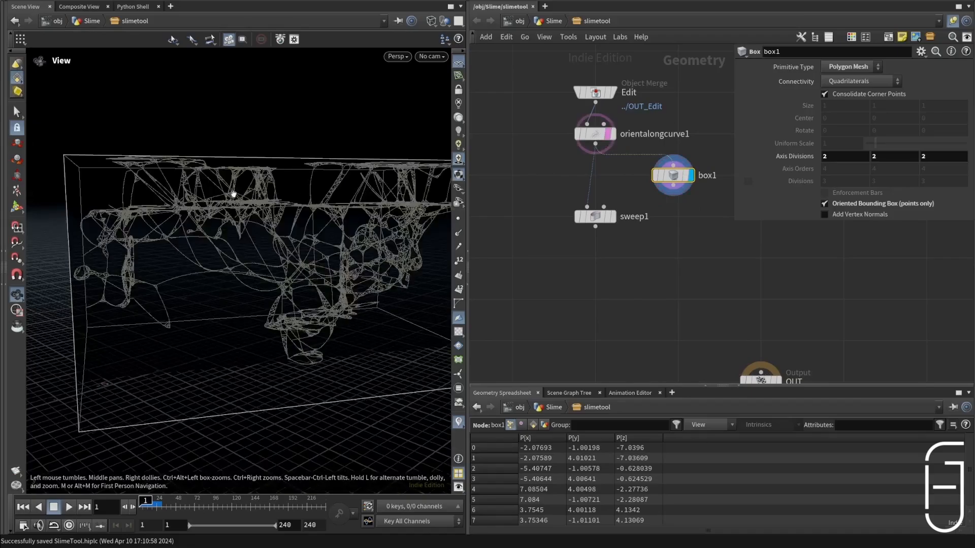
{"action": "left_click_drag", "start_coordinate": [235, 195], "coordinate": [318, 198]}
{"action": "right_click_drag", "start_coordinate": [318, 198], "coordinate": [228, 217]}
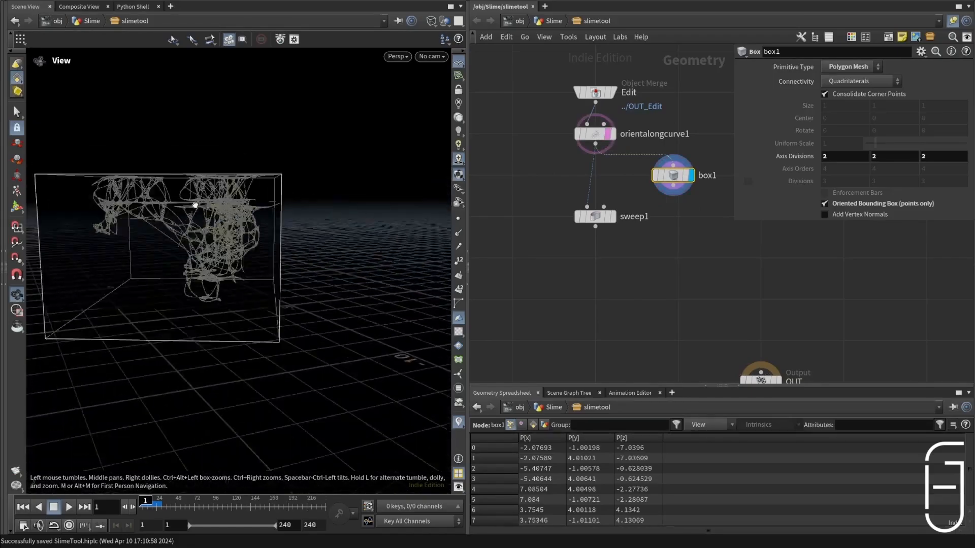
{"action": "mouse_move", "coordinate": [228, 217]}
{"action": "left_mouse_down"}
{"action": "mouse_move", "coordinate": [374, 220]}
{"action": "mouse_move", "coordinate": [309, 252]}
{"action": "mouse_move", "coordinate": [254, 248]}
{"action": "mouse_move", "coordinate": [201, 206]}
{"action": "mouse_move", "coordinate": [224, 246]}
{"action": "mouse_move", "coordinate": [253, 198]}
{"action": "mouse_move", "coordinate": [250, 219]}
{"action": "mouse_move", "coordinate": [234, 228]}
{"action": "left_mouse_up"}
Step: Add a For-Each Point loop, feed its begin node from orientalongcurve1 and display foreach_begin1
{"action": "key", "text": "Tab"}
{"action": "type", "text": "for"}
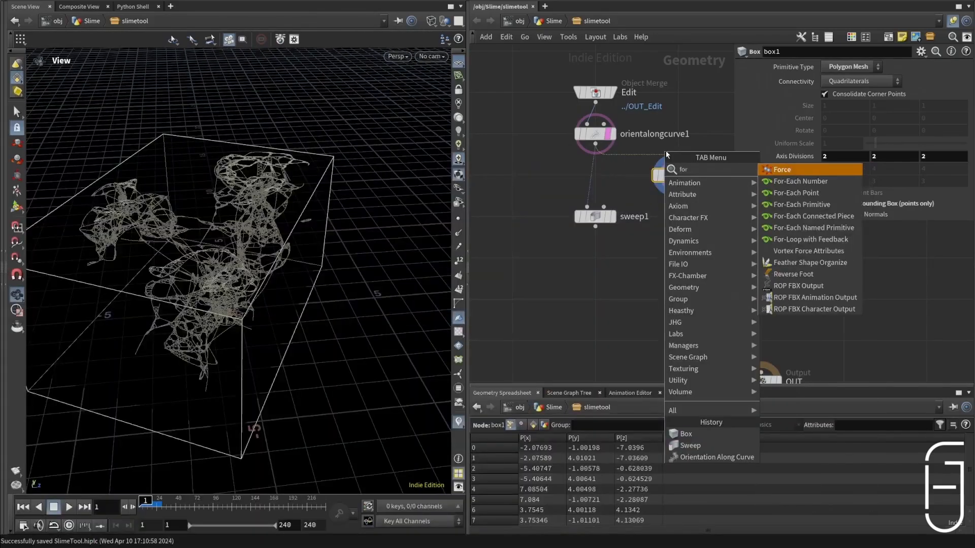
{"action": "left_click", "coordinate": [797, 193]}
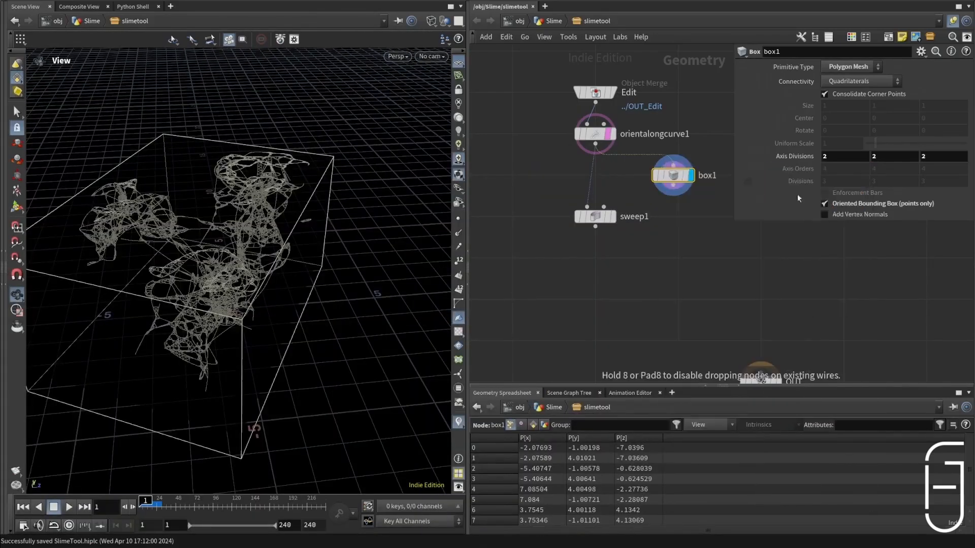
{"action": "left_click", "coordinate": [689, 141]}
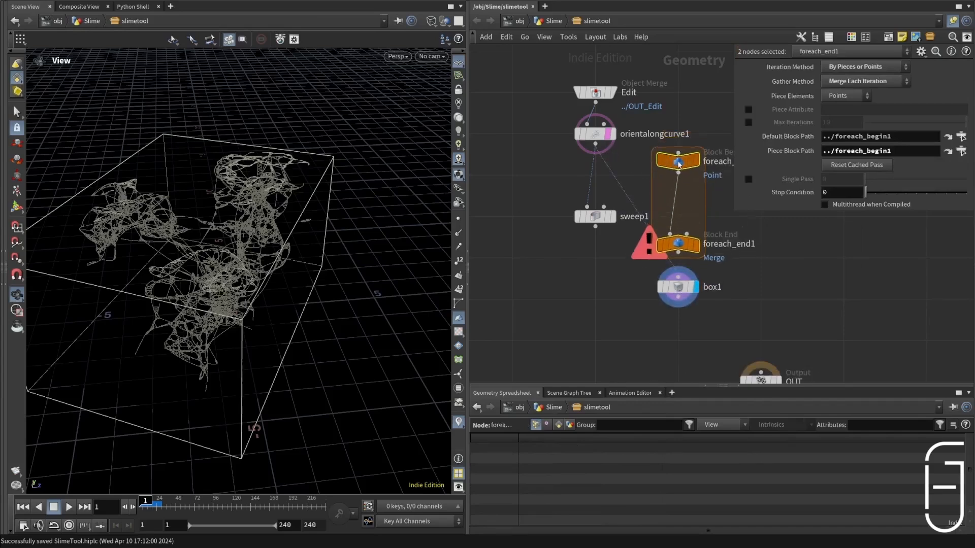
{"action": "left_click_drag", "start_coordinate": [595, 147], "coordinate": [678, 157]}
{"action": "left_click", "coordinate": [680, 165]}
{"action": "left_click", "coordinate": [700, 187]}
{"action": "left_click", "coordinate": [700, 144]}
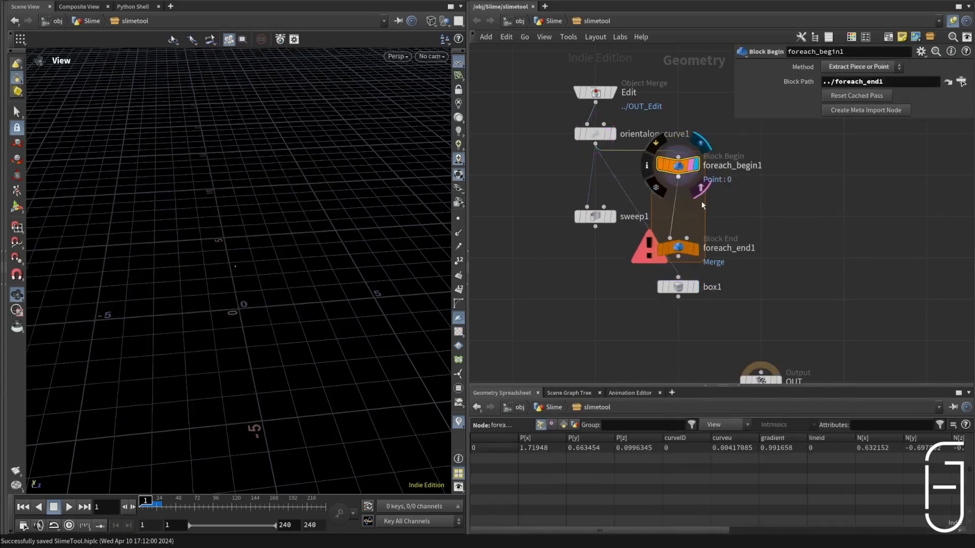
Step: Enable the Piece Attribute on foreach_end1 and set it to curveID
{"action": "left_click", "coordinate": [685, 252]}
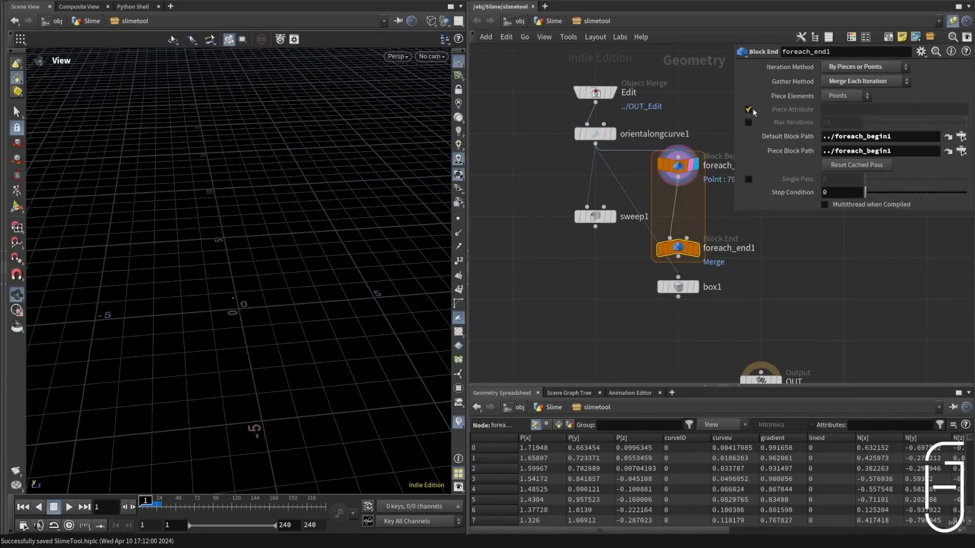
{"action": "left_click", "coordinate": [835, 111]}
{"action": "type", "text": "curveID"}
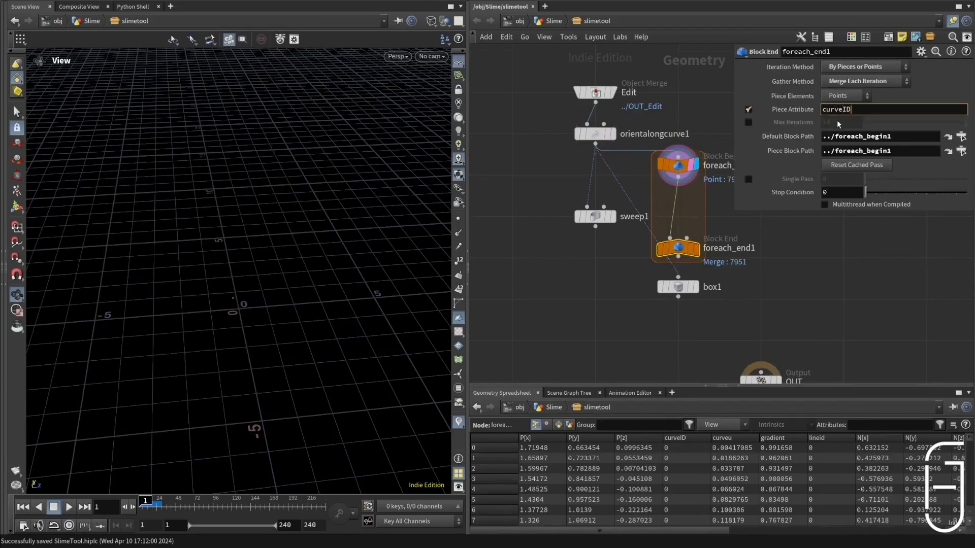
{"action": "key", "text": "Return"}
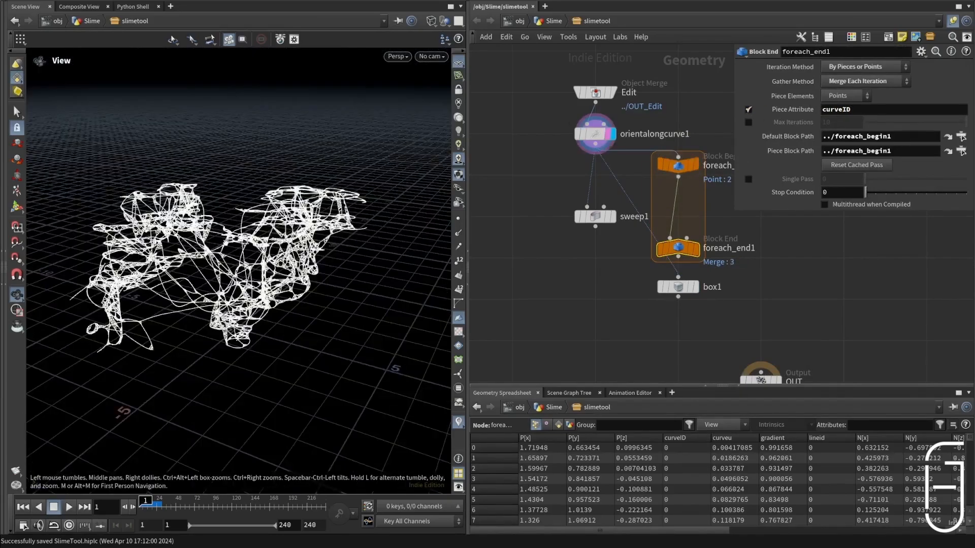
{"action": "left_click_drag", "start_coordinate": [226, 243], "coordinate": [130, 273]}
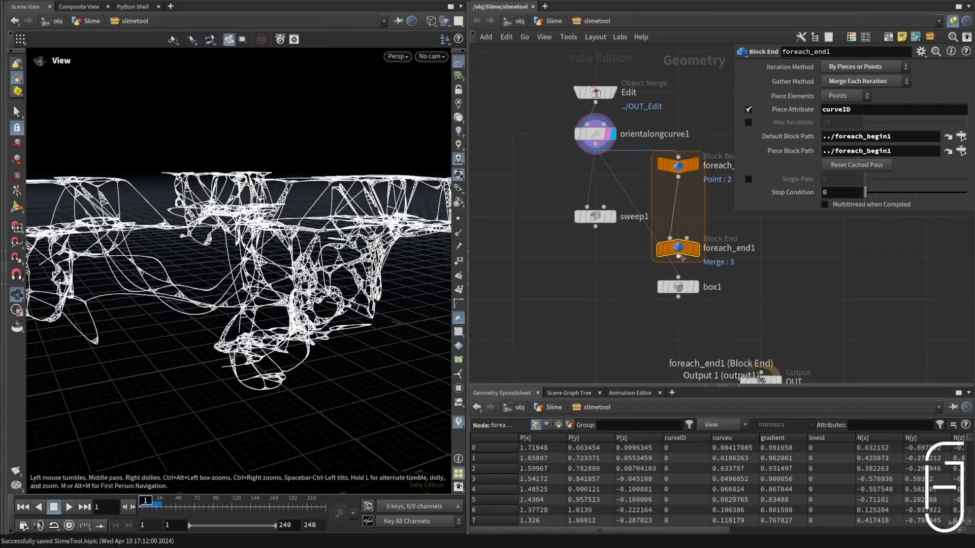
Step: Move box1 into the loop, feed it from foreach_begin1 and display it shaded
{"action": "left_click_drag", "start_coordinate": [678, 287], "coordinate": [729, 226]}
{"action": "left_click", "coordinate": [695, 166]}
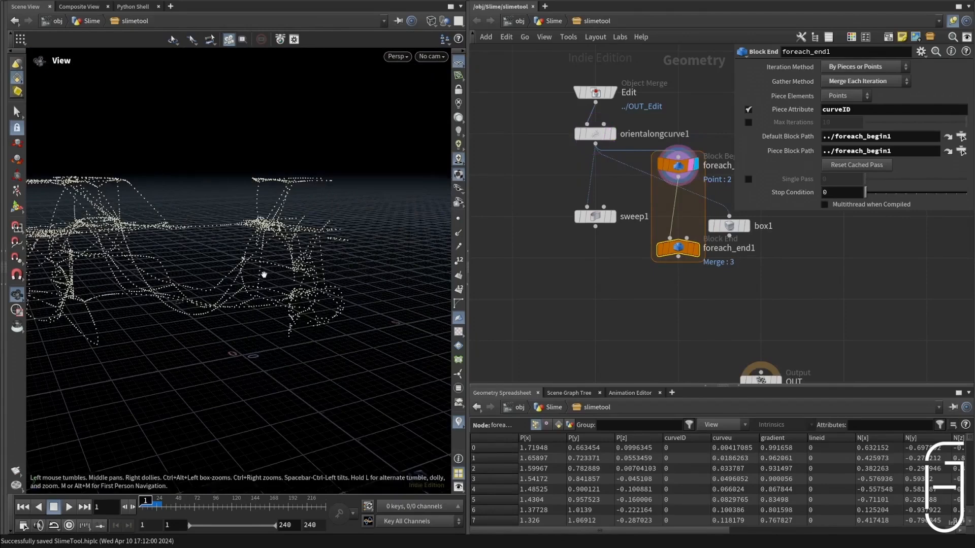
{"action": "left_click_drag", "start_coordinate": [729, 226], "coordinate": [703, 207]}
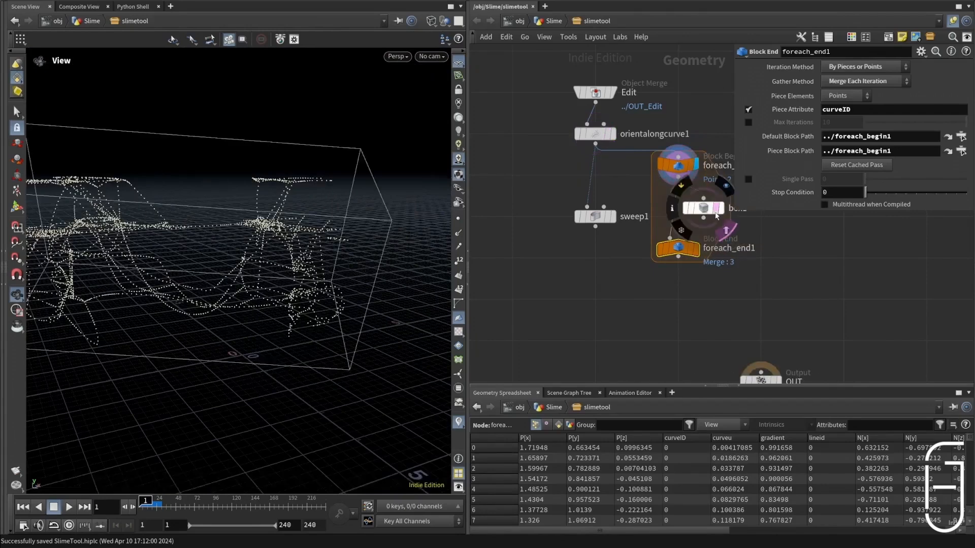
{"action": "left_click", "coordinate": [721, 208]}
{"action": "key", "text": "w"}
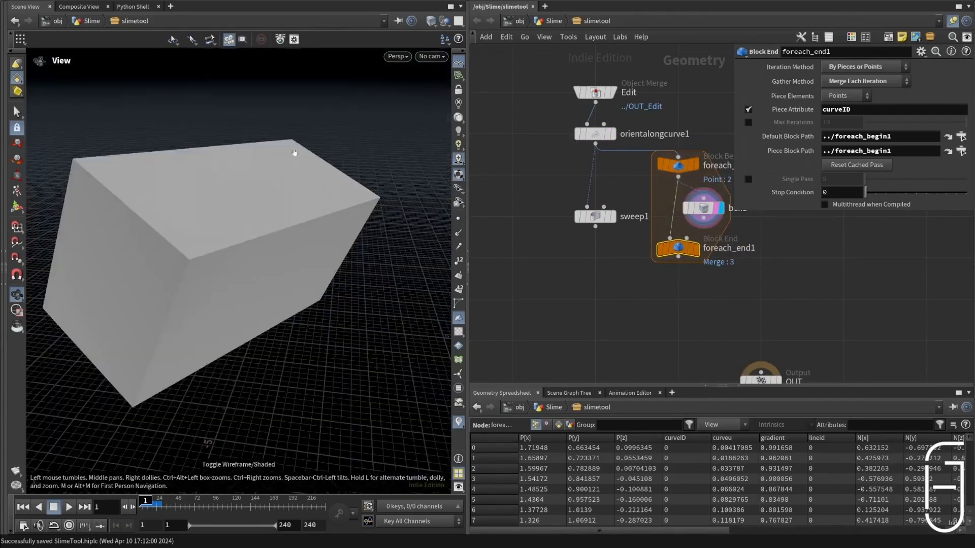
Step: Lower foreach_end1, connect box1 into it and display the loop's merged bounding boxes
{"action": "left_click", "coordinate": [607, 134]}
{"action": "left_click_drag", "start_coordinate": [152, 193], "coordinate": [277, 203]}
{"action": "left_click", "coordinate": [696, 248]}
{"action": "left_click", "coordinate": [691, 249]}
{"action": "left_click_drag", "start_coordinate": [683, 248], "coordinate": [682, 277]}
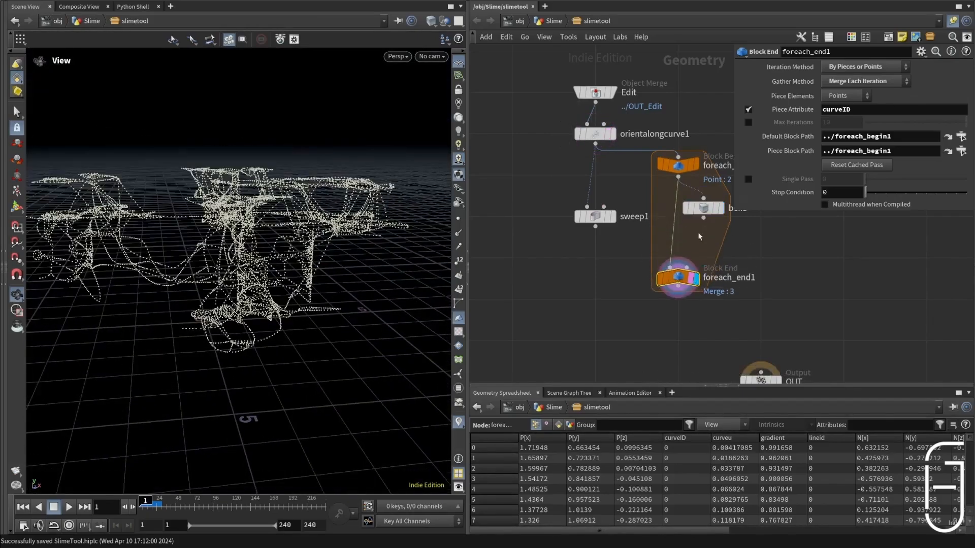
{"action": "left_click_drag", "start_coordinate": [703, 218], "coordinate": [675, 276]}
{"action": "left_click_drag", "start_coordinate": [320, 219], "coordinate": [221, 217]}
{"action": "middle_click_drag", "start_coordinate": [222, 216], "coordinate": [227, 208]}
Step: Add and display a Measure node below foreach_end1, and align box1 vertically inside the loop
{"action": "scroll", "coordinate": [696, 347], "scroll_direction": "down", "scroll_amount": 1}
{"action": "middle_click_drag", "start_coordinate": [696, 348], "coordinate": [671, 293]}
{"action": "key", "text": "Tab"}
{"action": "type", "text": "measure"}
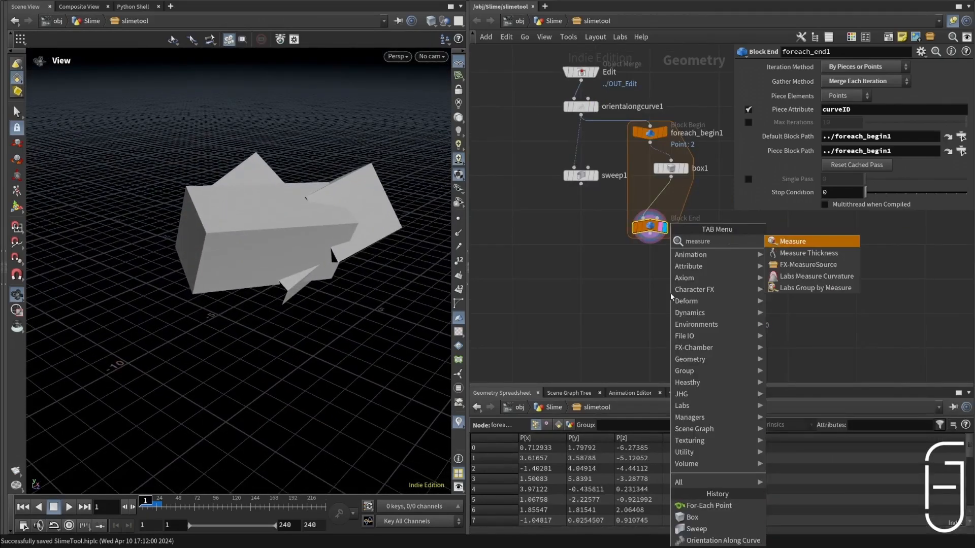
{"action": "key", "text": "Return"}
{"action": "left_click", "coordinate": [661, 282]}
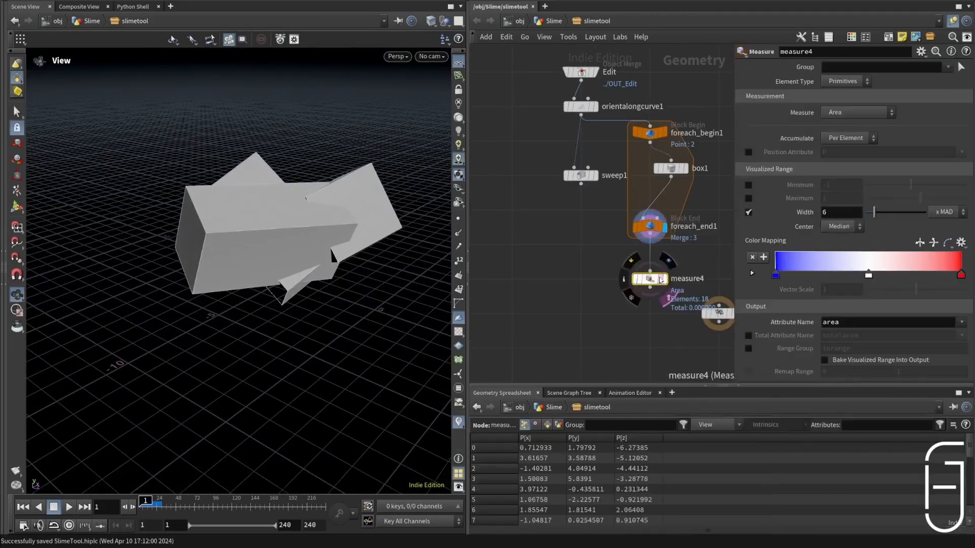
{"action": "left_click_drag", "start_coordinate": [670, 178], "coordinate": [647, 185]}
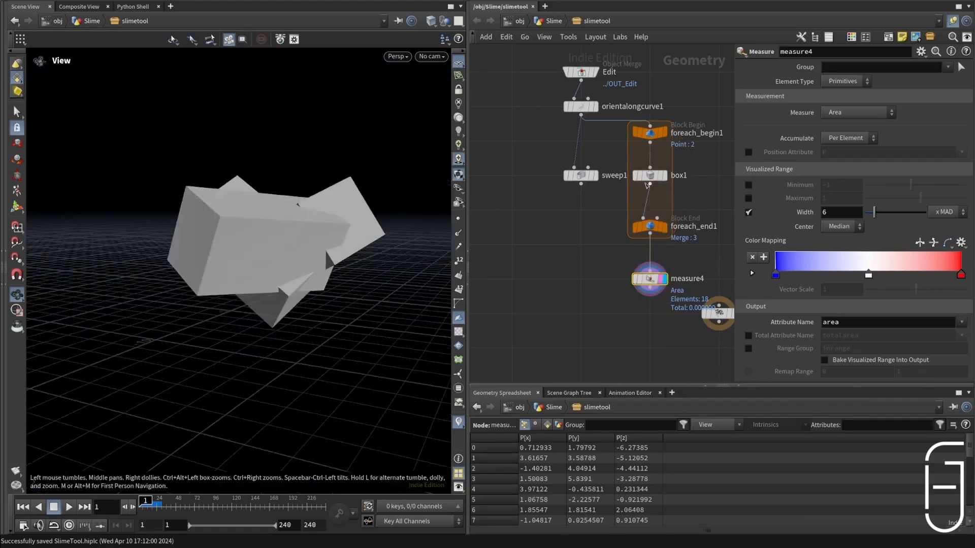
Step: Feed box1 directly from orientalongcurve1 to compare the bounds in wireframe, and reconnect it to foreach_begin1
{"action": "left_click_drag", "start_coordinate": [580, 116], "coordinate": [650, 168]}
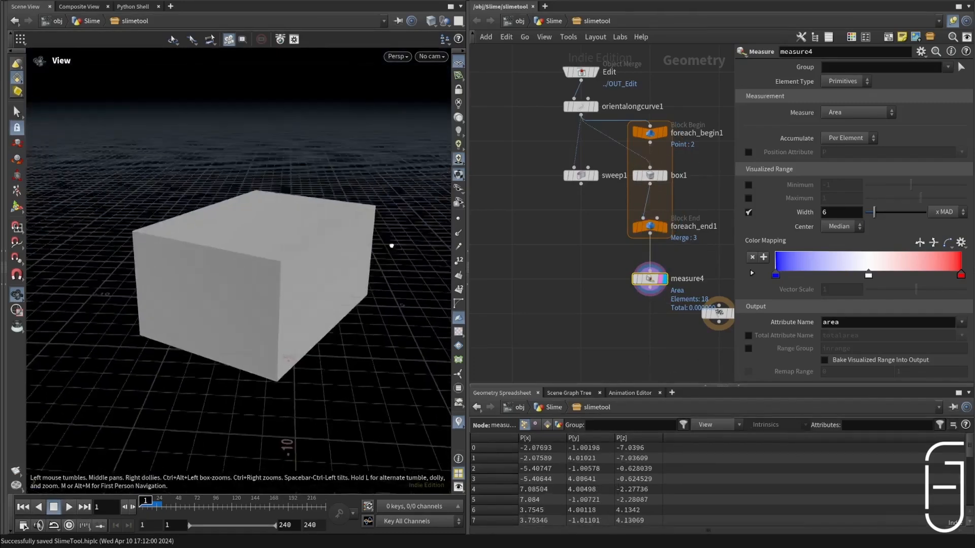
{"action": "key", "text": "w"}
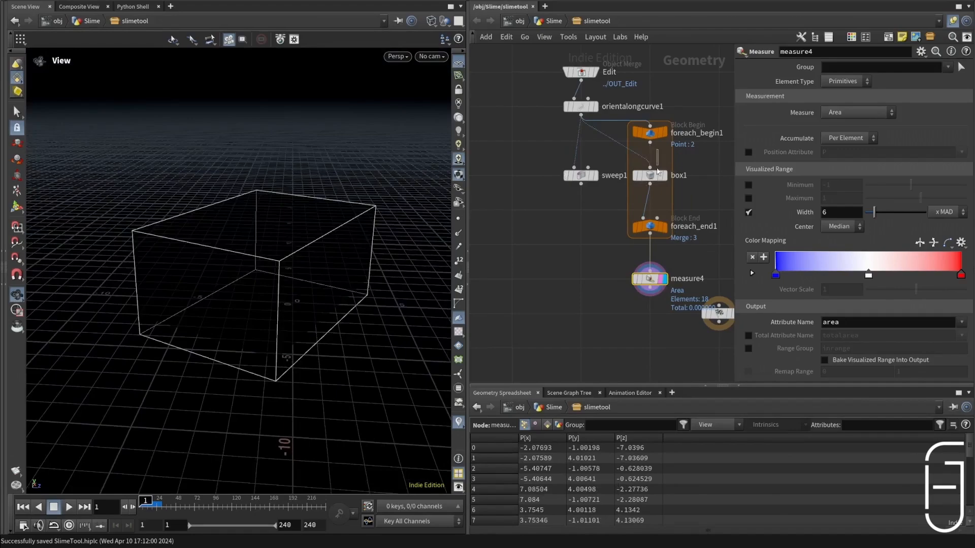
{"action": "left_click_drag", "start_coordinate": [650, 144], "coordinate": [650, 168]}
{"action": "mouse_move", "coordinate": [244, 280]}
{"action": "left_mouse_down"}
{"action": "mouse_move", "coordinate": [294, 268]}
{"action": "mouse_move", "coordinate": [128, 240]}
{"action": "left_mouse_up"}
{"action": "key", "text": "w"}
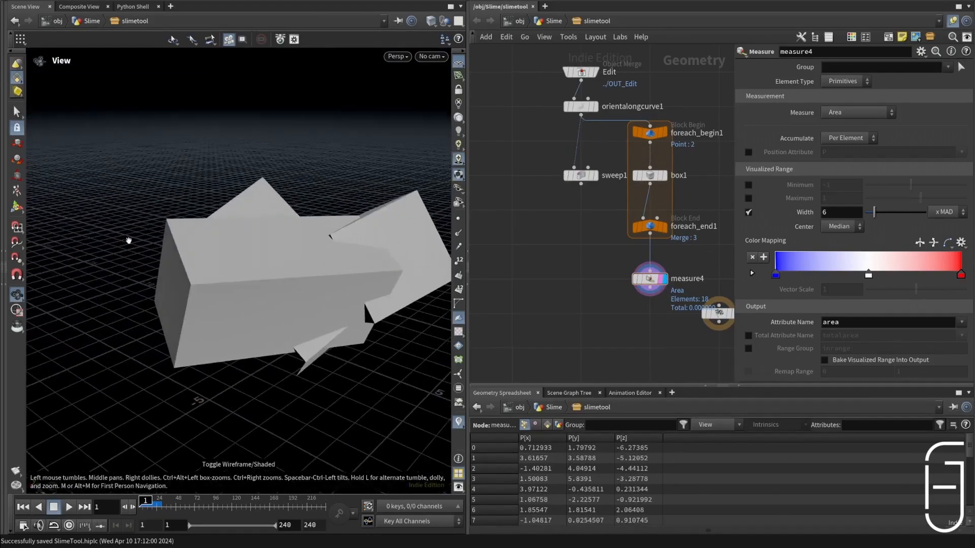
Step: Configure measure4 to measure Volume with accumulation set to Throughout
{"action": "scroll", "coordinate": [641, 272], "scroll_direction": "up", "scroll_amount": 2}
{"action": "left_click", "coordinate": [858, 112]}
{"action": "left_click", "coordinate": [858, 147]}
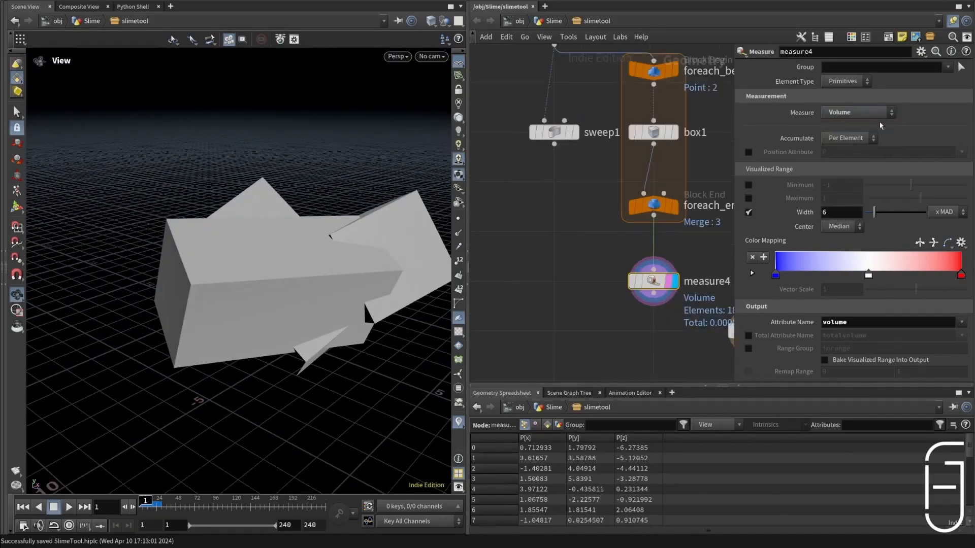
{"action": "left_click", "coordinate": [847, 138]}
{"action": "left_click", "coordinate": [839, 174]}
{"action": "middle_click_drag", "start_coordinate": [739, 218], "coordinate": [646, 198]}
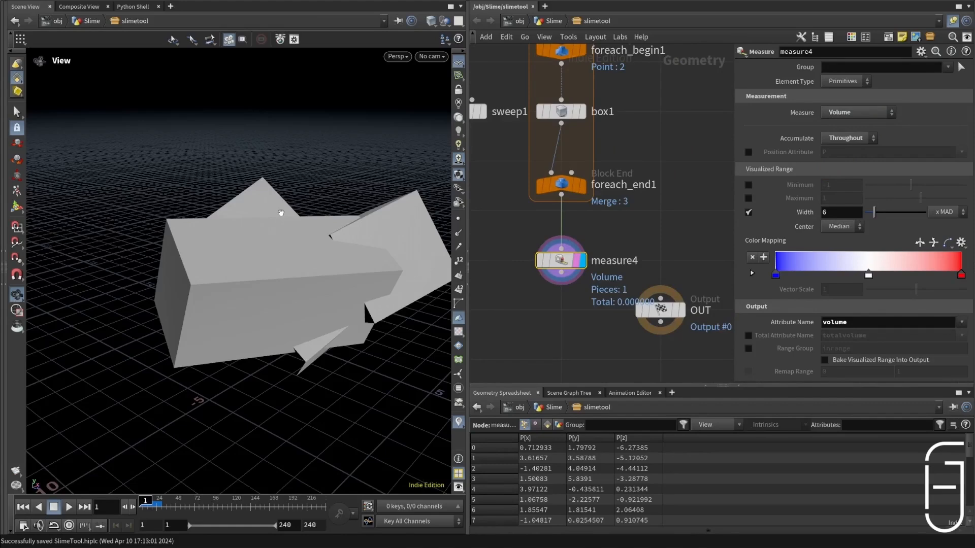
Step: Add an Attribute Transfer node below sweep1, feed it from sweep1 and measure4, and display it
{"action": "scroll", "coordinate": [579, 236], "scroll_direction": "down", "scroll_amount": 3}
{"action": "key", "text": "Tab"}
{"action": "type", "text": "attr"}
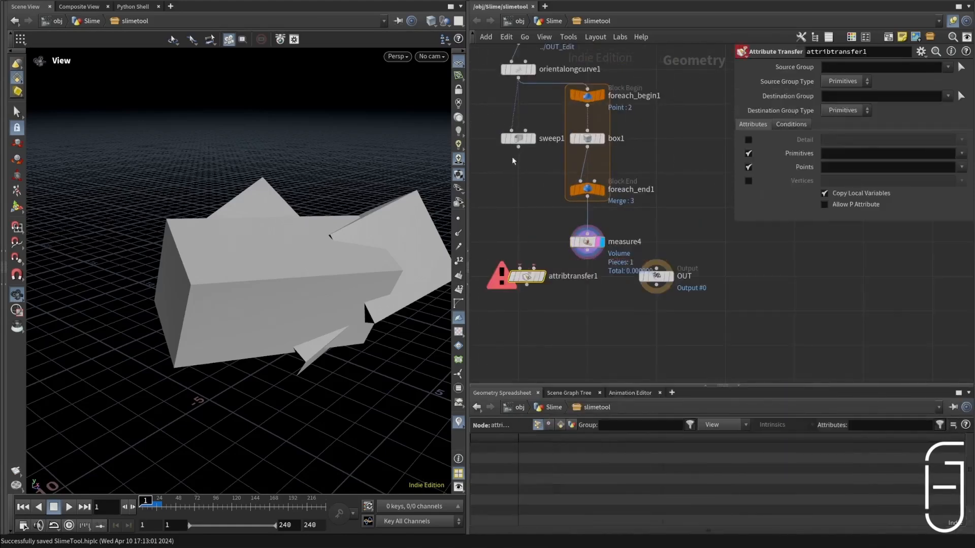
{"action": "left_click_drag", "start_coordinate": [518, 147], "coordinate": [530, 278]}
{"action": "left_click", "coordinate": [533, 277]}
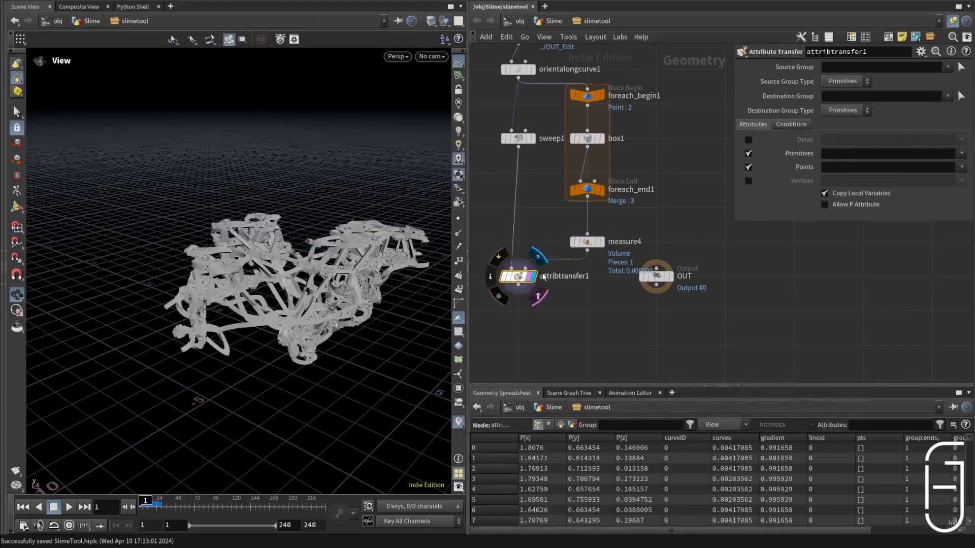
Step: Configure attribtransfer1 to transfer only the volume primitive attribute, with point attributes turned off
{"action": "left_click", "coordinate": [961, 153]}
{"action": "left_click", "coordinate": [966, 172]}
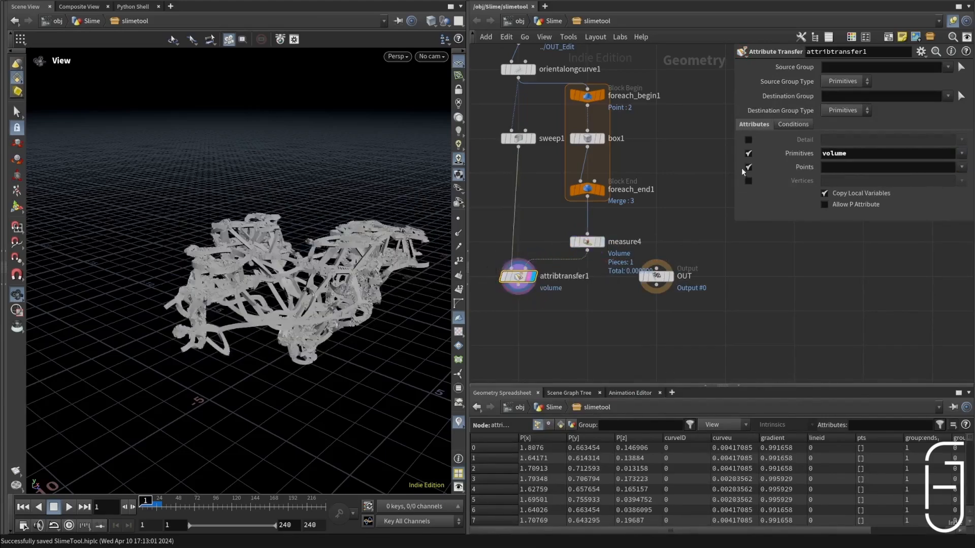
{"action": "left_click", "coordinate": [748, 167]}
Step: Add a Color node below attribtransfer1 and set its class to Primitive
{"action": "middle_click_drag", "start_coordinate": [538, 285], "coordinate": [590, 239]}
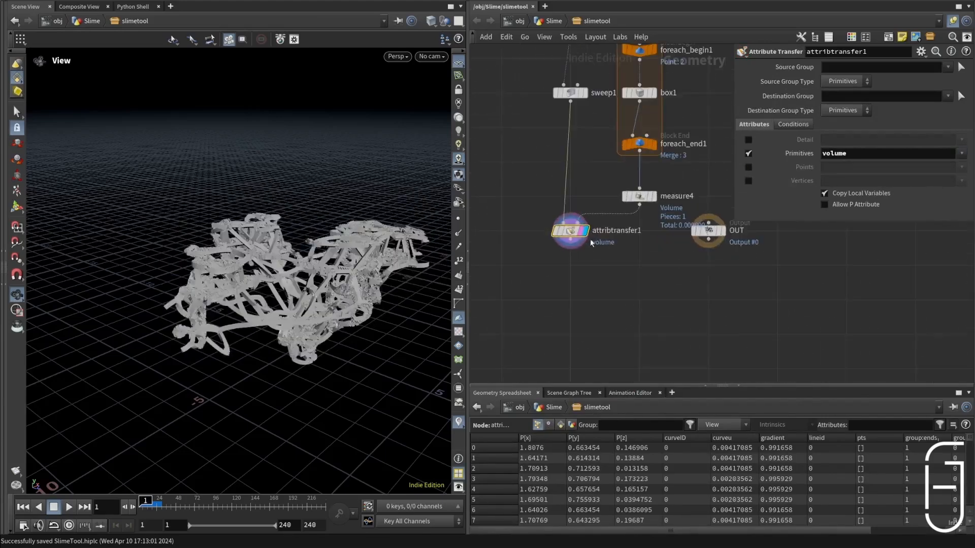
{"action": "key", "text": "Tab"}
{"action": "type", "text": "color"}
{"action": "key", "text": "Return"}
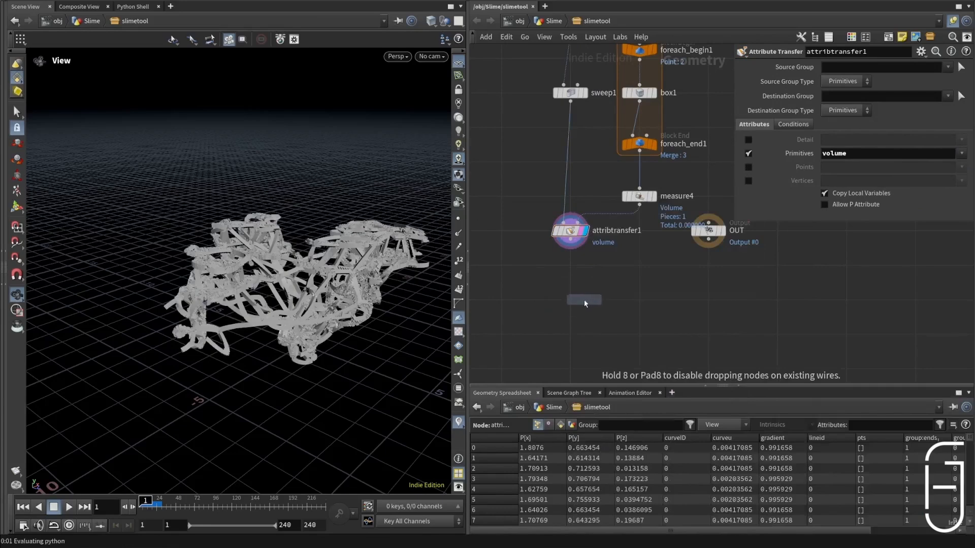
{"action": "left_click", "coordinate": [584, 300]}
{"action": "left_click", "coordinate": [843, 106]}
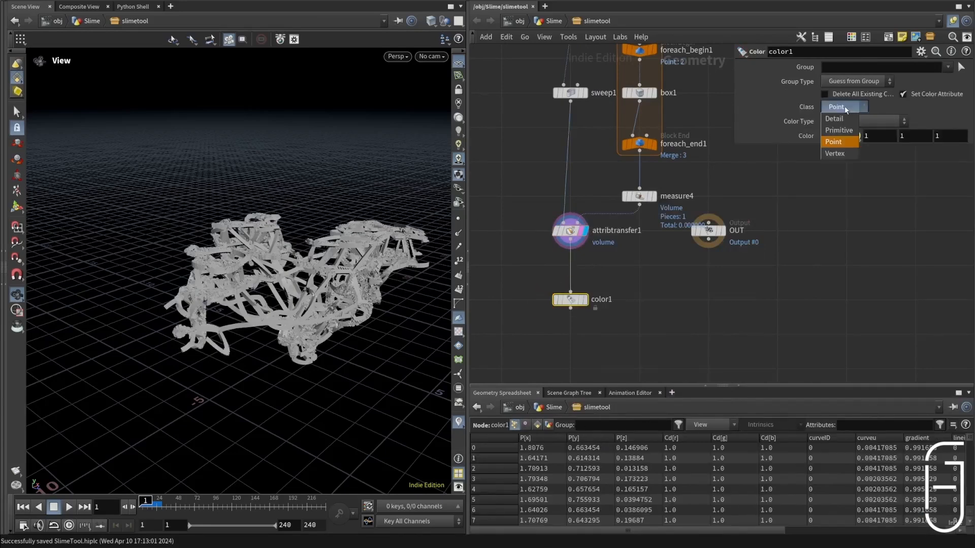
{"action": "left_click", "coordinate": [839, 130]}
Step: Set color1's color type to Ramp from Attribute, driven by the volume attribute
{"action": "left_click", "coordinate": [864, 121]}
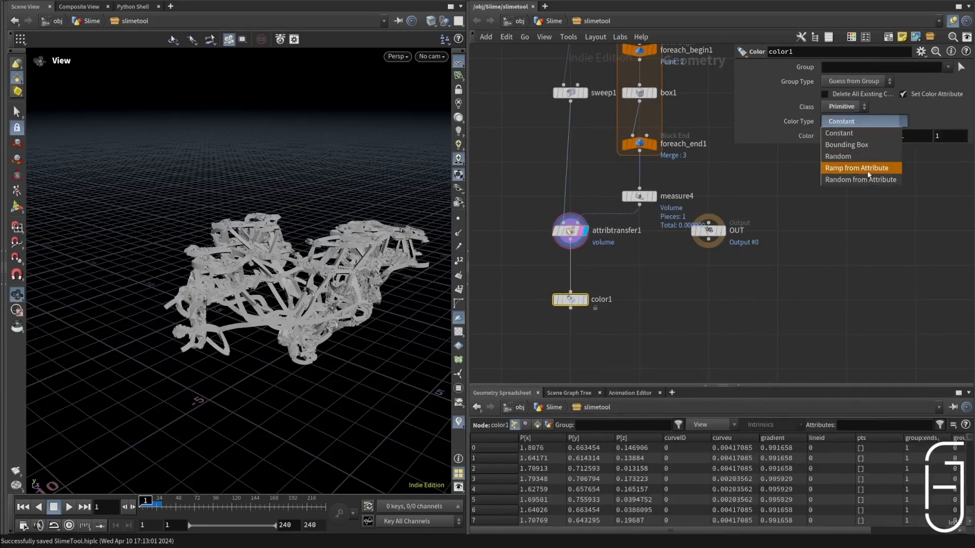
{"action": "left_click", "coordinate": [868, 168]}
{"action": "left_click", "coordinate": [962, 135]}
{"action": "left_click", "coordinate": [965, 152]}
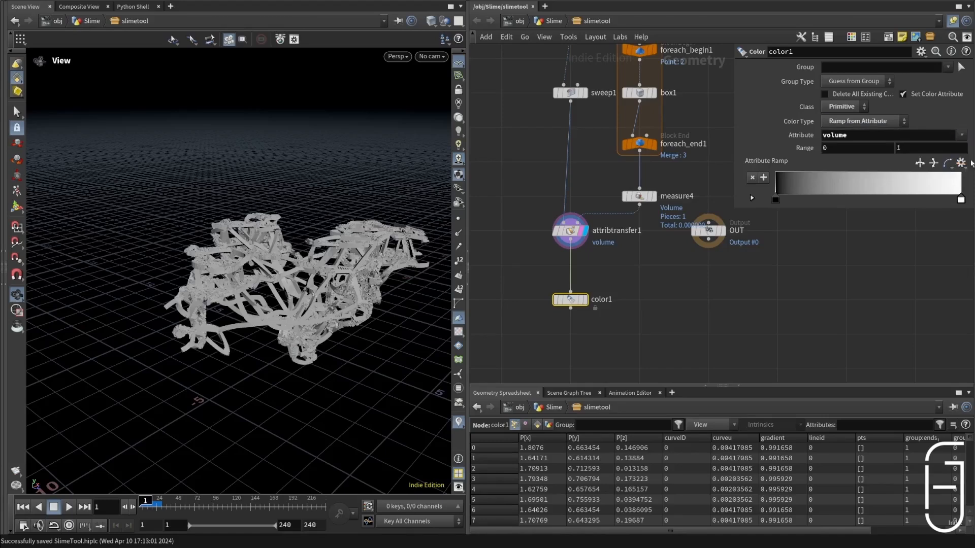
Step: Load a rainbow preset into the attribute ramp, remove purple and cyan, and place green at the start and yellow midway
{"action": "left_click", "coordinate": [961, 163]}
{"action": "left_click", "coordinate": [965, 234]}
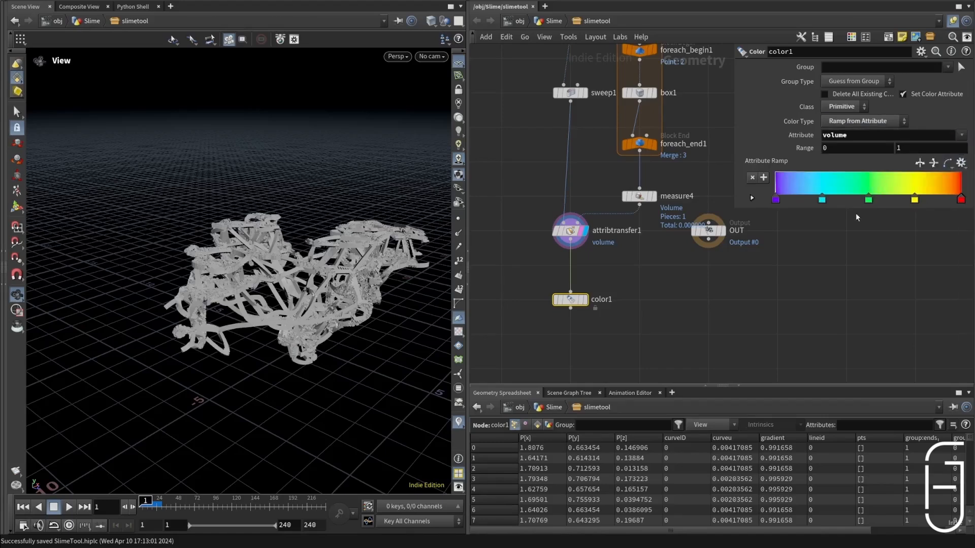
{"action": "left_click", "coordinate": [823, 200], "text": "ctrl"}
{"action": "left_click", "coordinate": [775, 199], "text": "ctrl"}
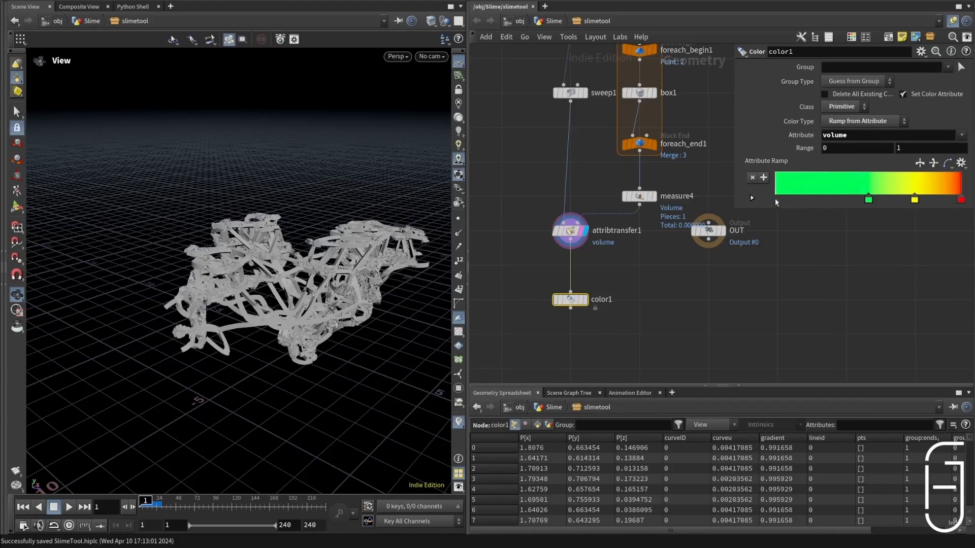
{"action": "left_click_drag", "start_coordinate": [868, 201], "coordinate": [765, 203]}
{"action": "left_click_drag", "start_coordinate": [914, 200], "coordinate": [866, 199]}
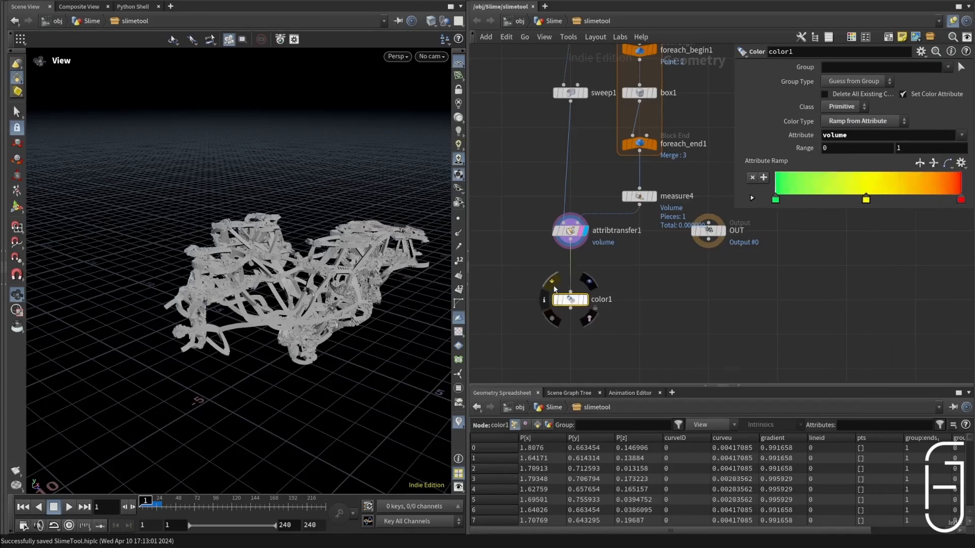
Step: Display color1 with the upper limit of its volume range set to 1000, and save the scene
{"action": "left_click", "coordinate": [584, 299]}
{"action": "middle_click_drag", "start_coordinate": [908, 148], "coordinate": [607, 141]}
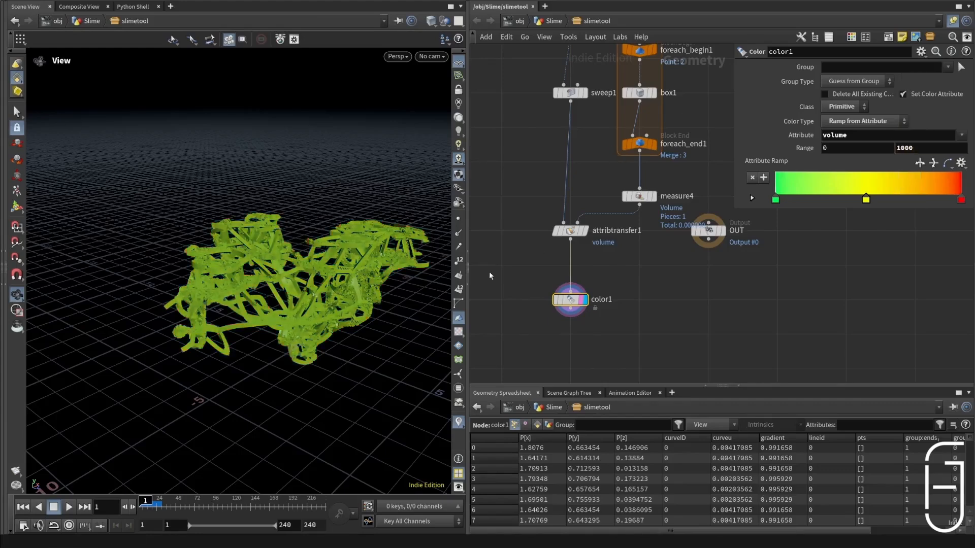
{"action": "left_click_drag", "start_coordinate": [284, 240], "coordinate": [256, 233]}
{"action": "scroll", "coordinate": [256, 233], "scroll_direction": "up", "scroll_amount": 5}
{"action": "scroll", "coordinate": [256, 233], "scroll_direction": "down", "scroll_amount": 3}
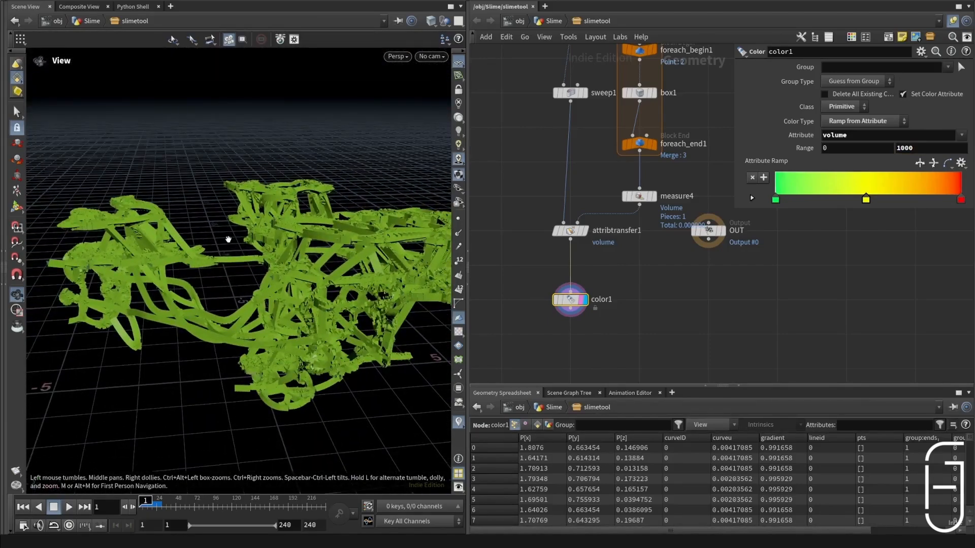
{"action": "key", "text": "ctrl+s"}
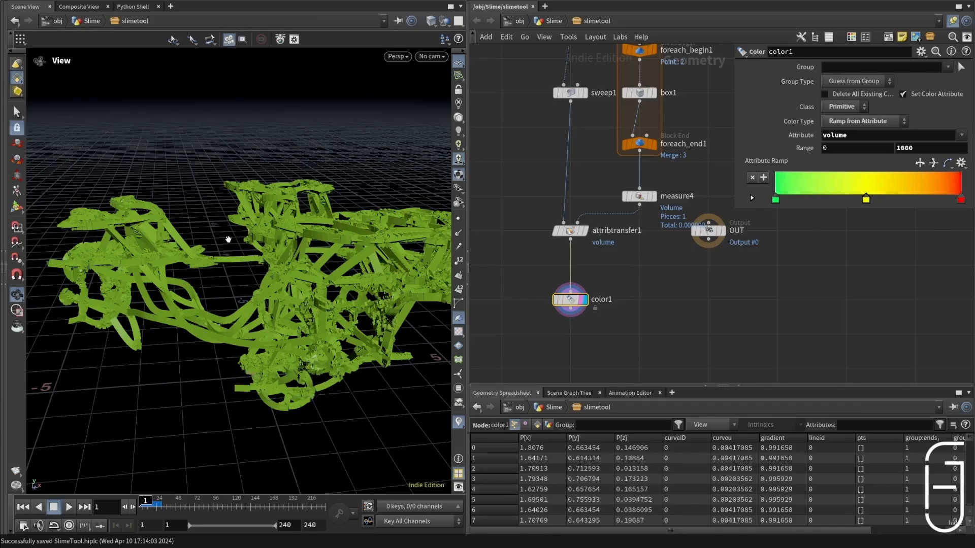
Step: Reduce color1's ramp to a pure green-to-red gradient without the yellow key
{"action": "left_click_drag", "start_coordinate": [917, 149], "coordinate": [874, 160]}
{"action": "key", "text": "Return"}
Step: Add a Group Delete node below color1 and set its group names to * to remove all groups
{"action": "key", "text": "Tab"}
{"action": "type", "text": "groupe"}
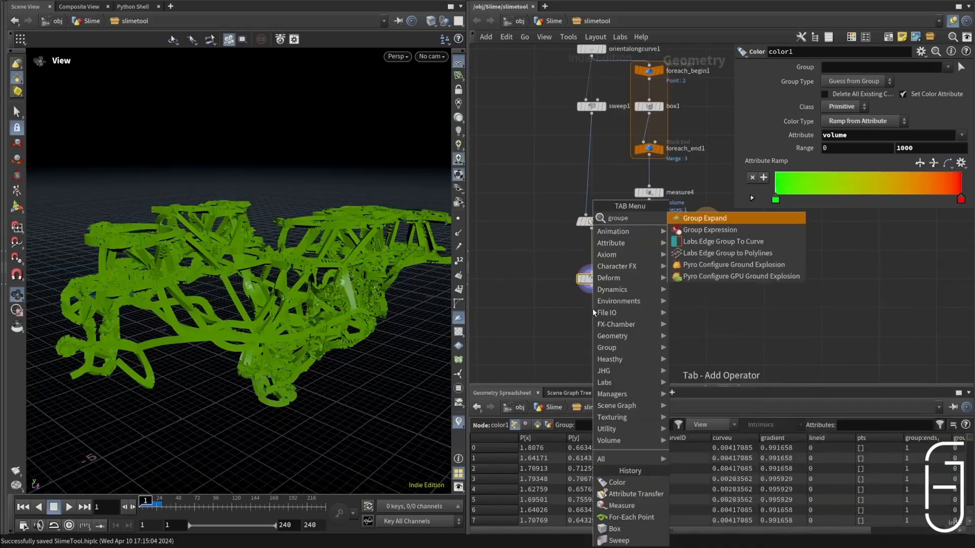
{"action": "key", "text": "BackSpace"}
{"action": "type", "text": "de"}
{"action": "key", "text": "Return"}
{"action": "left_click", "coordinate": [593, 312]}
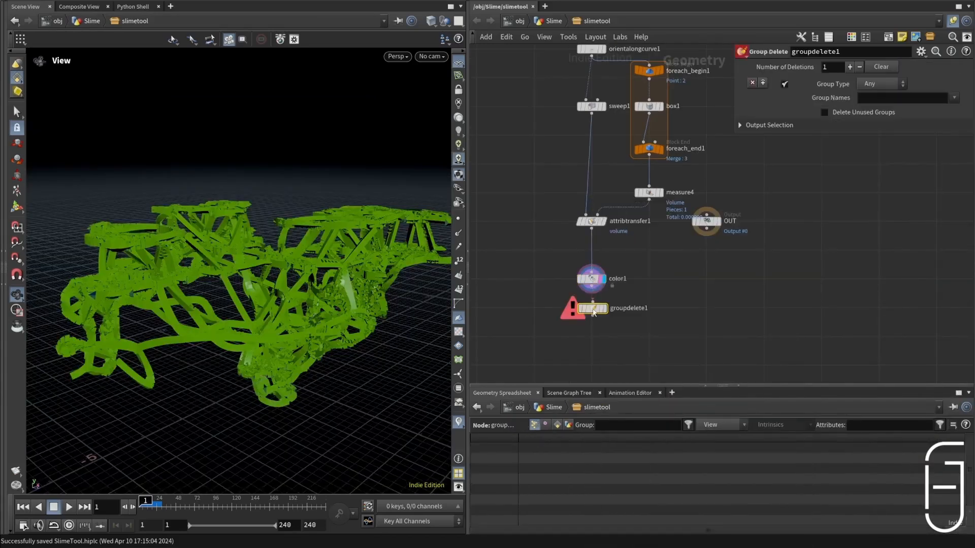
{"action": "left_click", "coordinate": [897, 100]}
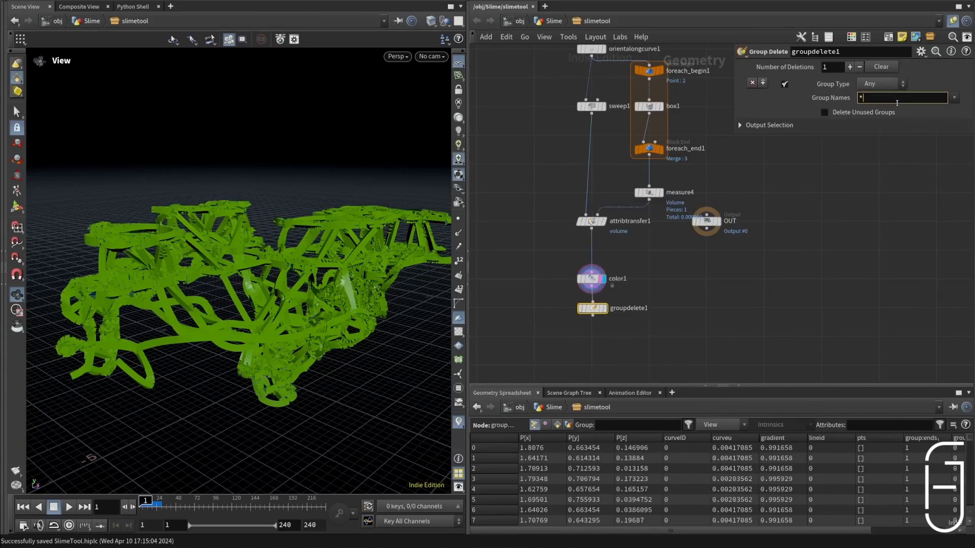
Step: Add and display an Attribute Delete node below groupdelete1, with point attributes * and primitive attributes "* ^Cd"
{"action": "scroll", "coordinate": [609, 350], "scroll_direction": "up", "scroll_amount": 5}
{"action": "key", "text": "Tab"}
{"action": "type", "text": "attr"}
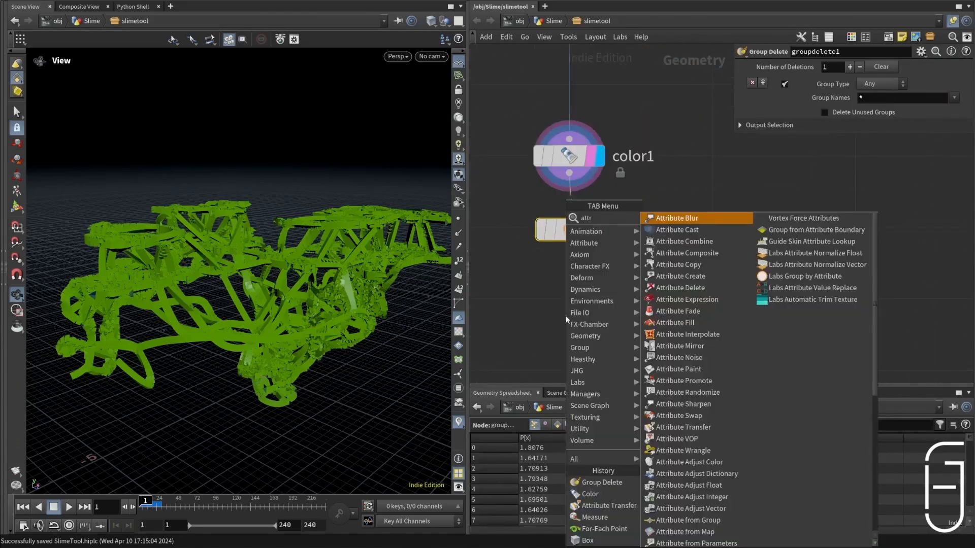
{"action": "type", "text": "ibdel"}
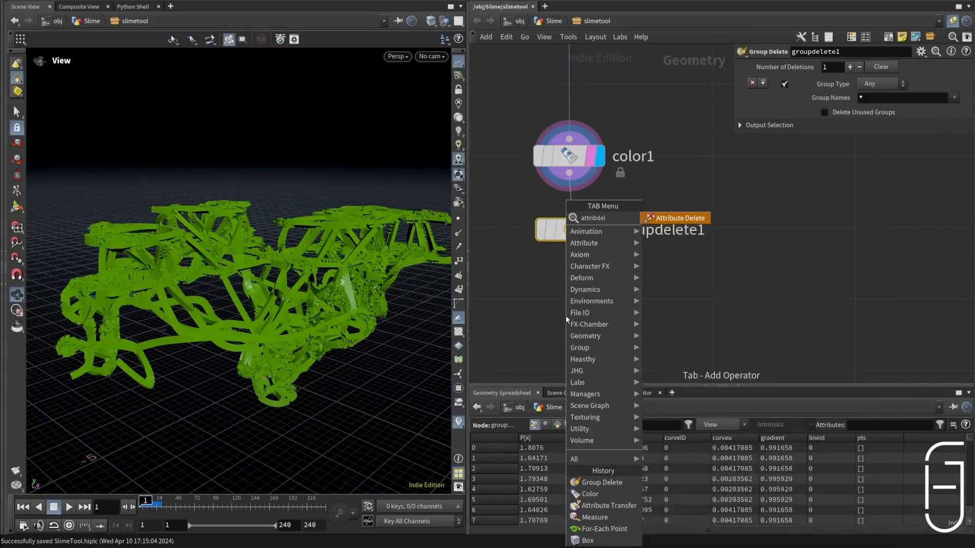
{"action": "key", "text": "Return"}
{"action": "left_click", "coordinate": [566, 316]}
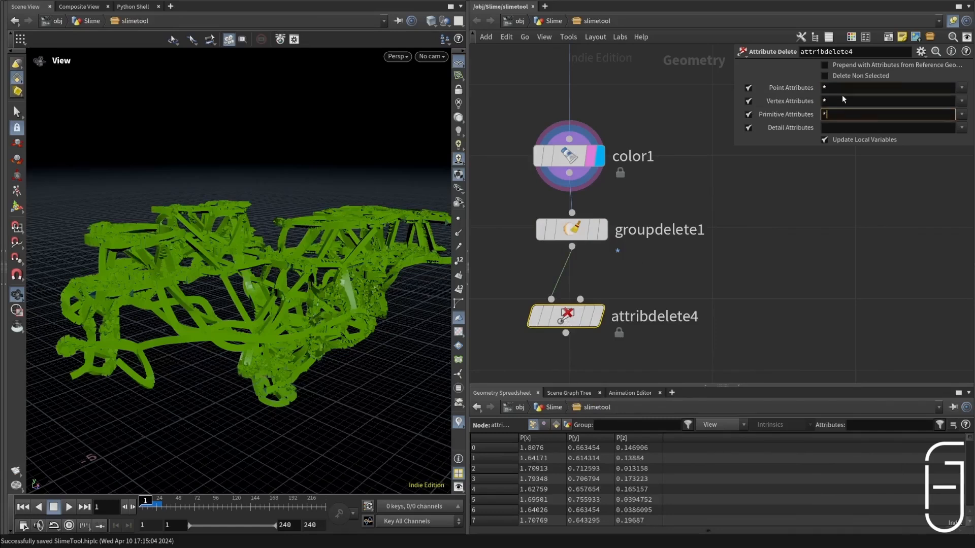
{"action": "type", "text": "^"}
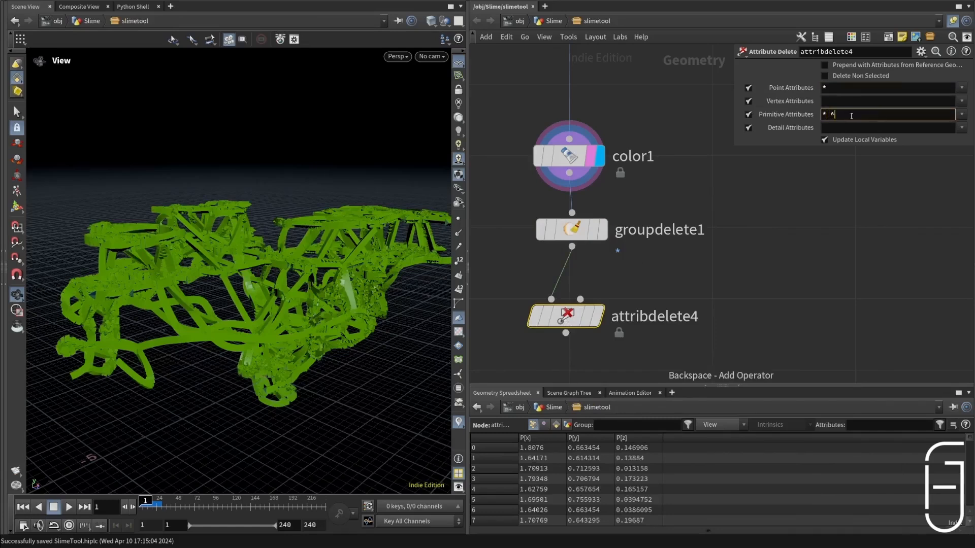
{"action": "type", "text": "Cd"}
{"action": "key", "text": "Return"}
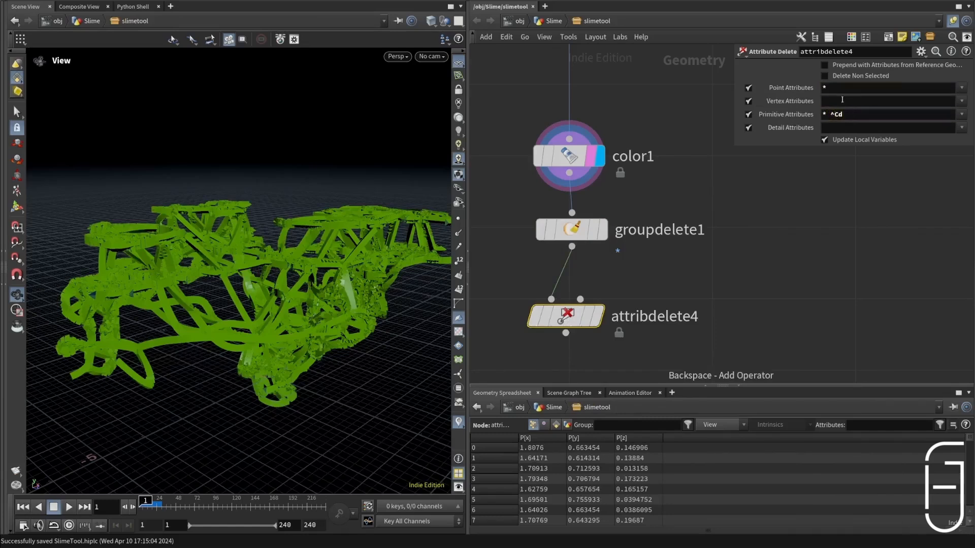
{"action": "left_click", "coordinate": [599, 317]}
Step: Add a Null below attribdelete4, name it Edit_Geometry, and move it slightly lower
{"action": "scroll", "coordinate": [667, 173], "scroll_direction": "down", "scroll_amount": 2}
{"action": "key", "text": "Tab"}
{"action": "type", "text": "null"}
{"action": "key", "text": "Return"}
{"action": "left_click", "coordinate": [594, 327]}
{"action": "left_click", "coordinate": [630, 331]}
{"action": "type", "text": "Edit"}
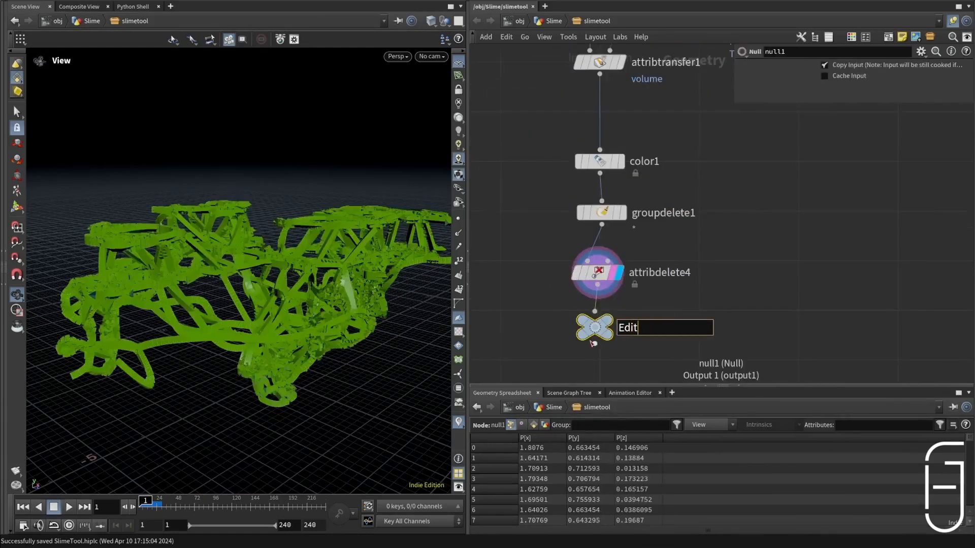
{"action": "type", "text": "_Geometry"}
{"action": "key", "text": "Return"}
{"action": "middle_click_drag", "start_coordinate": [670, 263], "coordinate": [680, 248]}
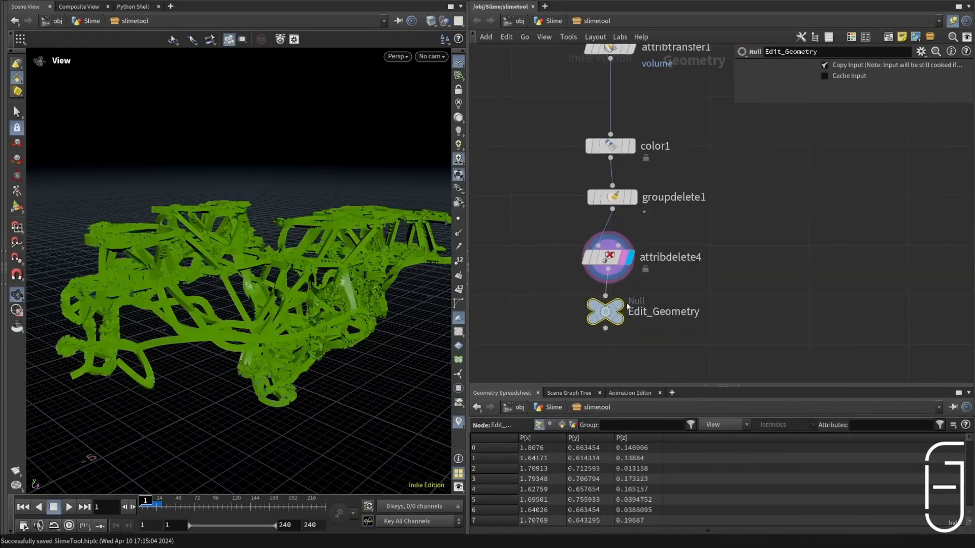
{"action": "left_click_drag", "start_coordinate": [615, 315], "coordinate": [621, 348]}
Step: Add a Switch node fed from Edit_Geometry and name it Mode
{"action": "scroll", "coordinate": [660, 198], "scroll_direction": "down", "scroll_amount": 4}
{"action": "scroll", "coordinate": [703, 254], "scroll_direction": "up", "scroll_amount": 3}
{"action": "left_click", "coordinate": [579, 283]}
{"action": "key", "text": "Tab"}
{"action": "type", "text": "switc"}
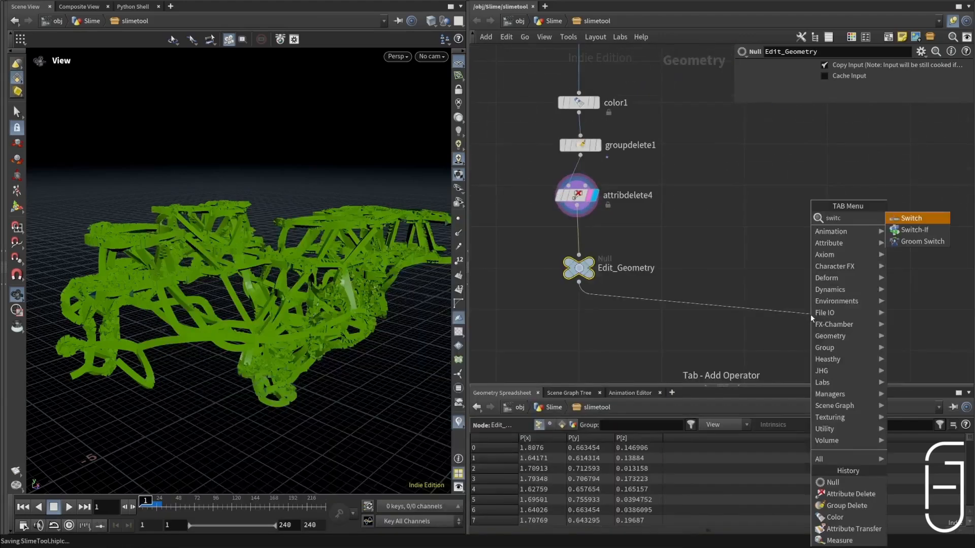
{"action": "key", "text": "Return"}
{"action": "left_click", "coordinate": [813, 326]}
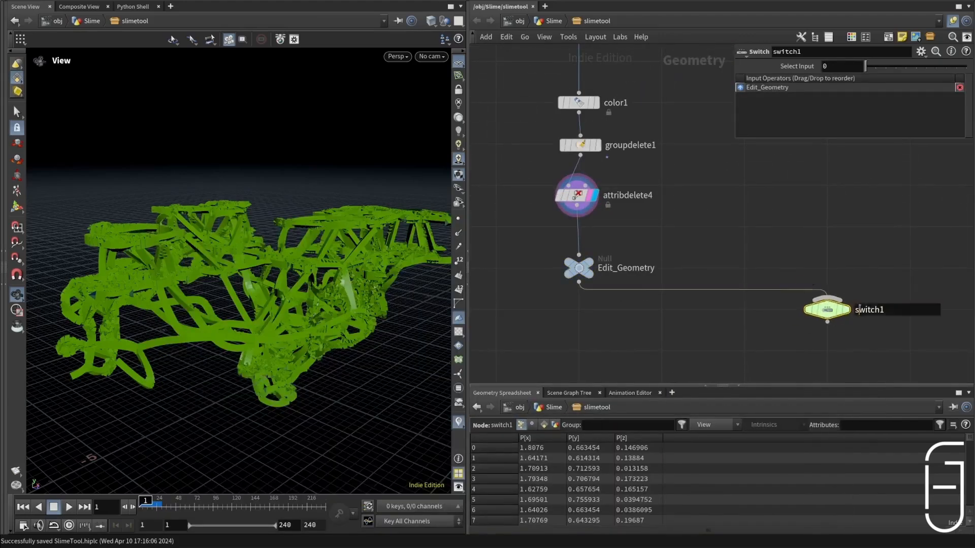
{"action": "type", "text": "Mode"}
{"action": "key", "text": "Return"}
Step: Compact the spacing of attribdelete4, Edit_Geometry and Mode, and place OUT below Mode, fed from the switch
{"action": "scroll", "coordinate": [754, 236], "scroll_direction": "down", "scroll_amount": 3}
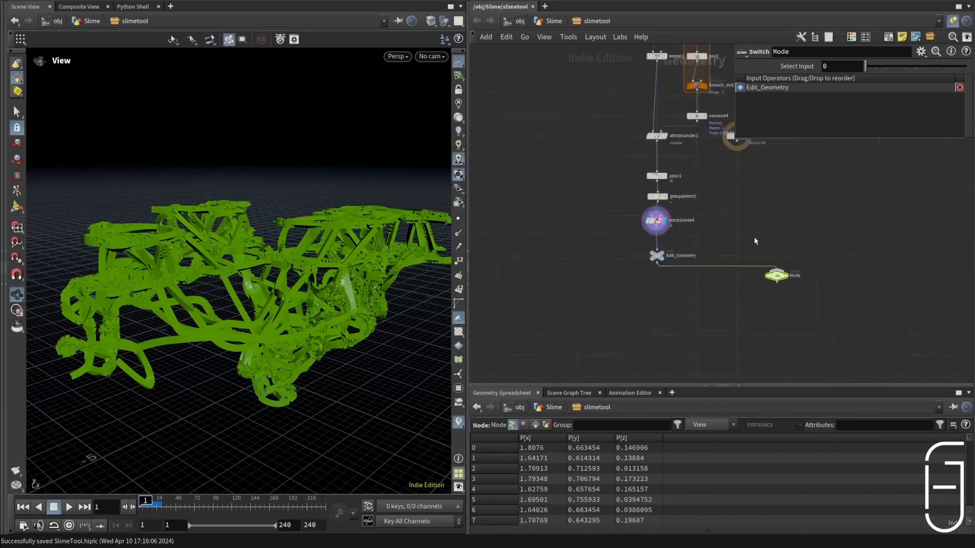
{"action": "scroll", "coordinate": [525, 275], "scroll_direction": "up", "scroll_amount": 3}
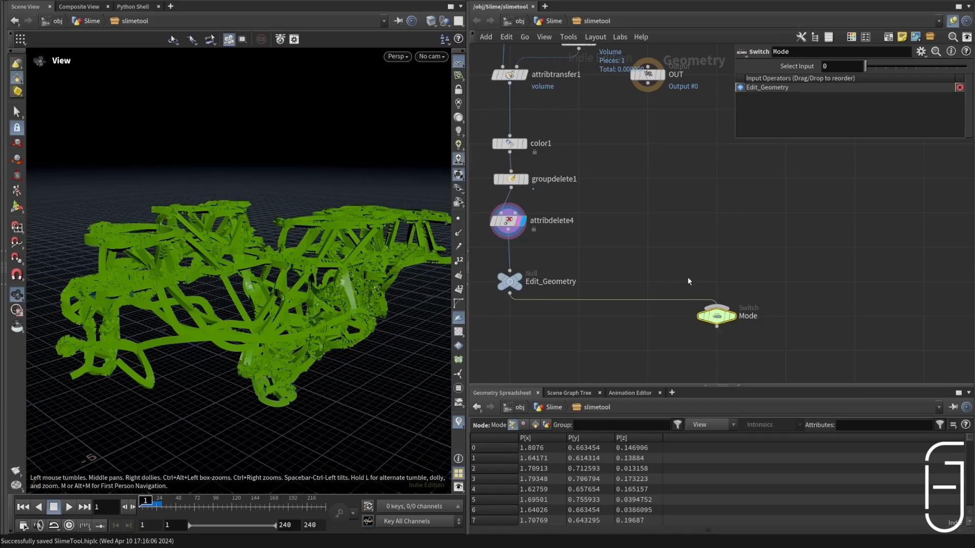
{"action": "scroll", "coordinate": [720, 284], "scroll_direction": "down", "scroll_amount": 3}
{"action": "scroll", "coordinate": [615, 188], "scroll_direction": "up", "scroll_amount": 2}
{"action": "left_click", "coordinate": [594, 213]}
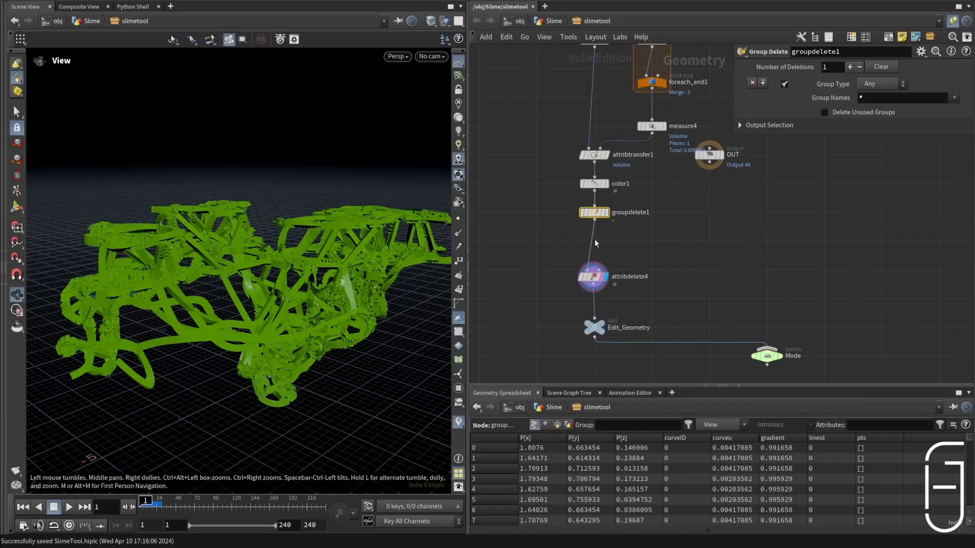
{"action": "left_click_drag", "start_coordinate": [593, 276], "coordinate": [595, 241]}
{"action": "left_click_drag", "start_coordinate": [594, 327], "coordinate": [594, 270]}
{"action": "left_click_drag", "start_coordinate": [766, 356], "coordinate": [766, 299]}
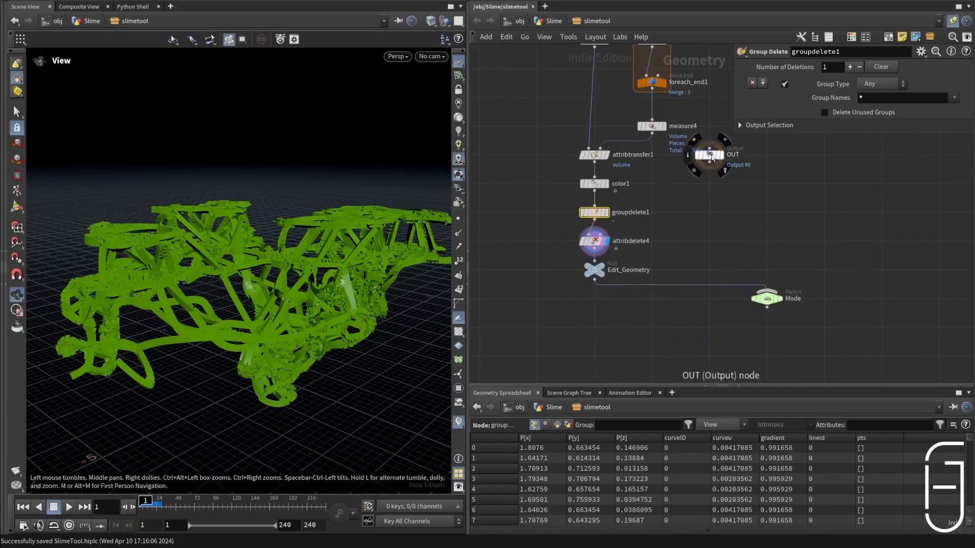
{"action": "left_click_drag", "start_coordinate": [712, 158], "coordinate": [768, 355]}
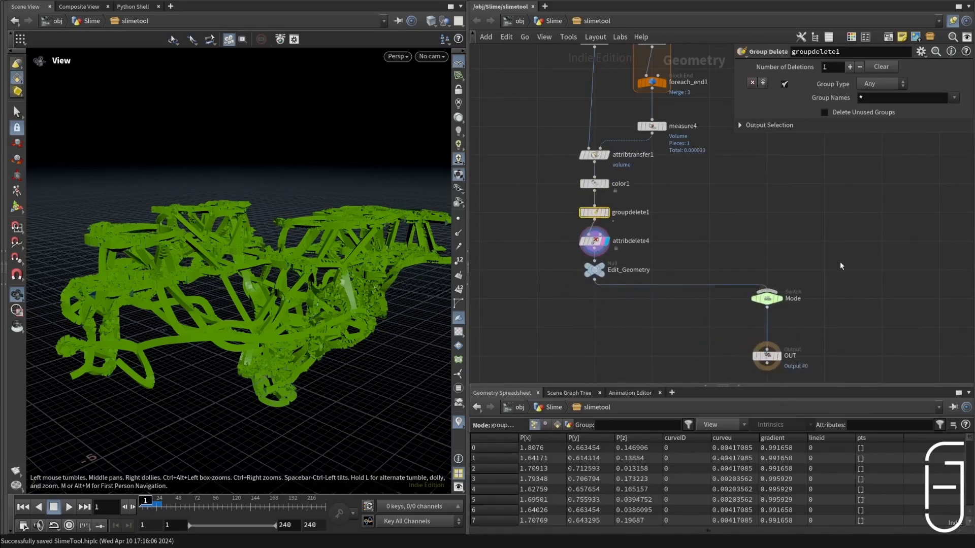